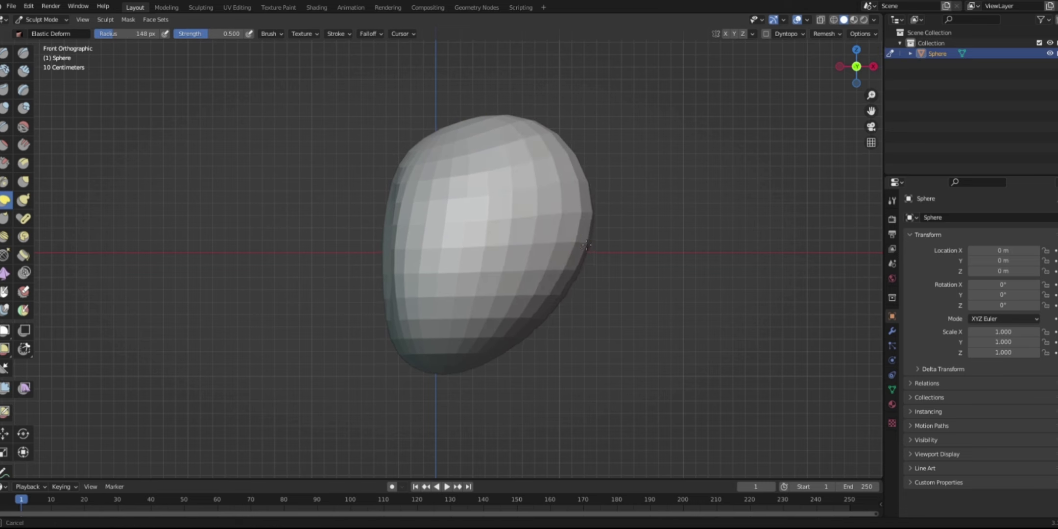
# - Reshape the sphere's side profile with Elastic Deform, widening the upper part and tapering it toward the base
pyautogui.press('ctrl+KP_1')
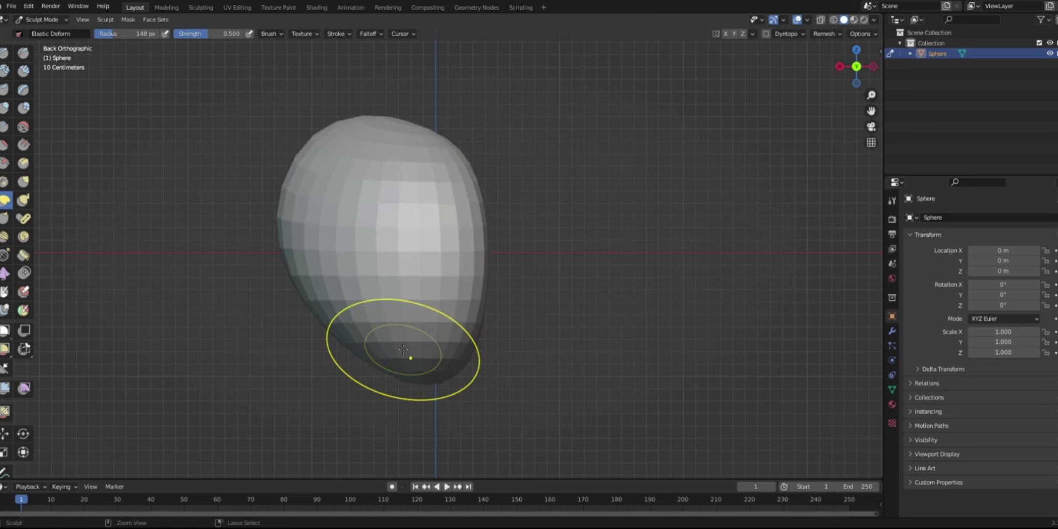
pyautogui.press('ctrl+KP_3')
pyautogui.moveTo(541, 161); pyautogui.dragTo(571, 153)
pyautogui.moveTo(561, 274); pyautogui.dragTo(567, 270)
pyautogui.moveTo(322, 270); pyautogui.dragTo(399, 293)
pyautogui.moveTo(369, 177); pyautogui.dragTo(404, 146)
pyautogui.moveTo(392, 300); pyautogui.dragTo(376, 306)
pyautogui.moveTo(397, 183); pyautogui.dragTo(424, 165)
pyautogui.moveTo(435, 147); pyautogui.dragTo(448, 123)
pyautogui.moveTo(541, 125)
pyautogui.mouseDown()
pyautogui.moveTo(537, 140)
pyautogui.moveTo(439, 130)
pyautogui.mouseUp()
pyautogui.moveTo(544, 206); pyautogui.dragTo(578, 196)
pyautogui.moveTo(372, 333)
pyautogui.mouseDown()
pyautogui.moveTo(416, 385)
pyautogui.moveTo(421, 367)
pyautogui.mouseUp()
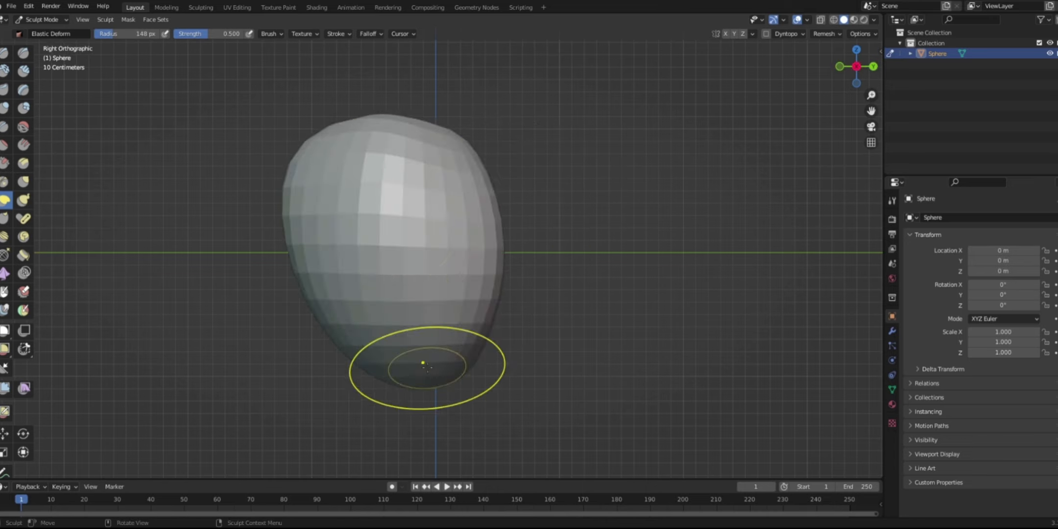
# - Voxel-remesh the deformed sphere into a denser mesh
pyautogui.press('KP_1')
pyautogui.click(833, 35)
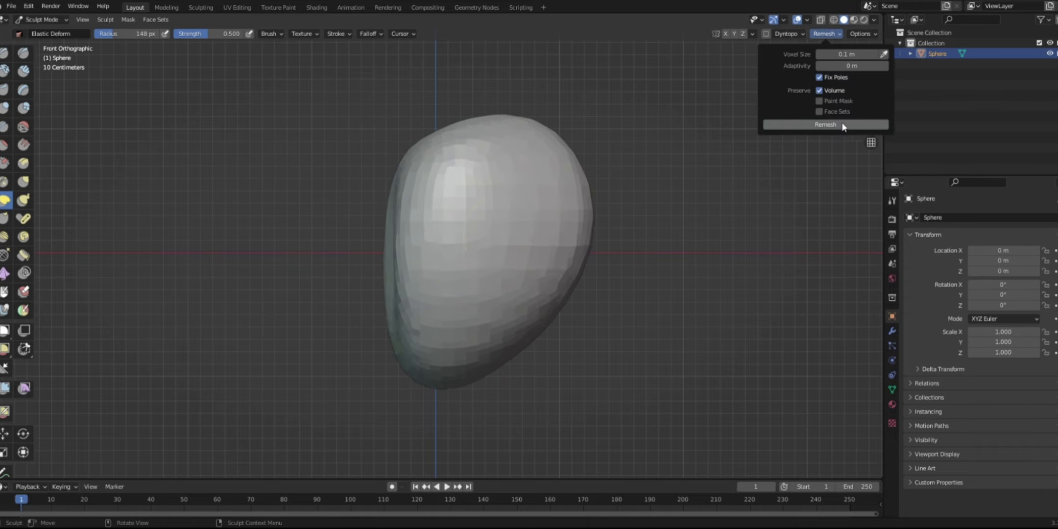
pyautogui.click(849, 124)
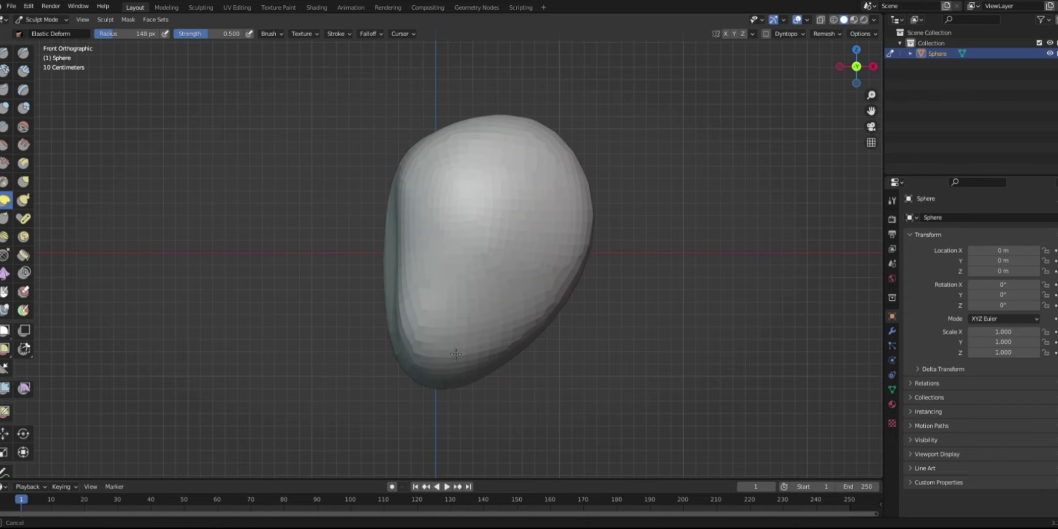
# - Carve the ear's inner hollow into the front of the shape with the Draw brush, leaving a raised rim
pyautogui.press('KP_3')
pyautogui.press('KP_1')
pyautogui.press('x')
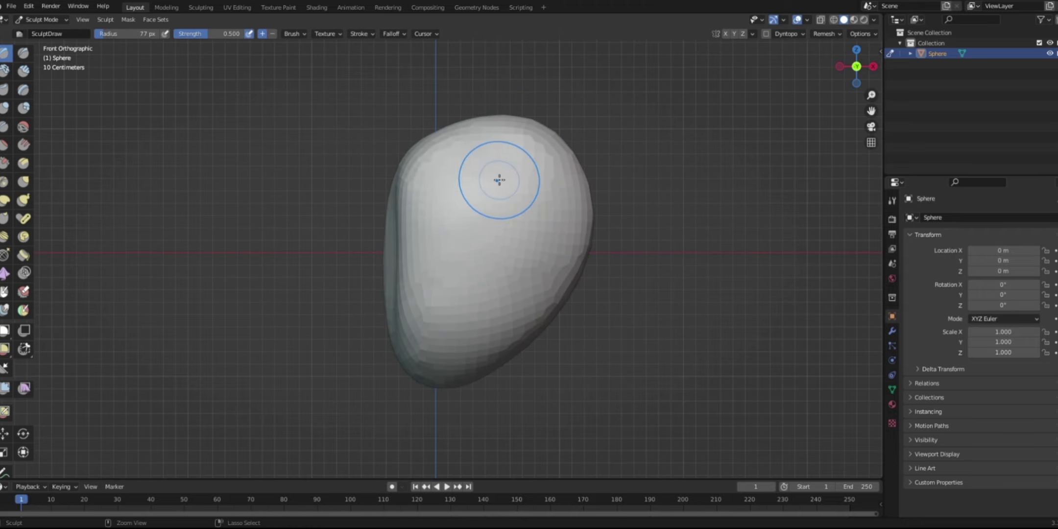
pyautogui.moveTo(512, 193)
pyautogui.mouseDown()
pyautogui.moveTo(472, 208)
pyautogui.moveTo(504, 201)
pyautogui.moveTo(479, 235)
pyautogui.moveTo(493, 206)
pyautogui.mouseUp()
pyautogui.moveTo(454, 321)
pyautogui.keyDown('ctrl'); pyautogui.mouseDown()
pyautogui.moveTo(457, 274)
pyautogui.moveTo(475, 325)
pyautogui.moveTo(509, 275)
pyautogui.moveTo(470, 289)
pyautogui.moveTo(455, 274)
pyautogui.moveTo(491, 280)
pyautogui.moveTo(482, 304)
pyautogui.moveTo(465, 294)
pyautogui.moveTo(519, 235)
pyautogui.moveTo(479, 209)
pyautogui.moveTo(537, 213)
pyautogui.mouseUp(); pyautogui.keyUp('ctrl')
# - Remesh the ear with a voxel size of 0.01 m and smooth the rough inner wall of the hollow
pyautogui.click(826, 33)
pyautogui.click(848, 56)
pyautogui.write('0.01')
pyautogui.press('Return')
pyautogui.click(828, 125)
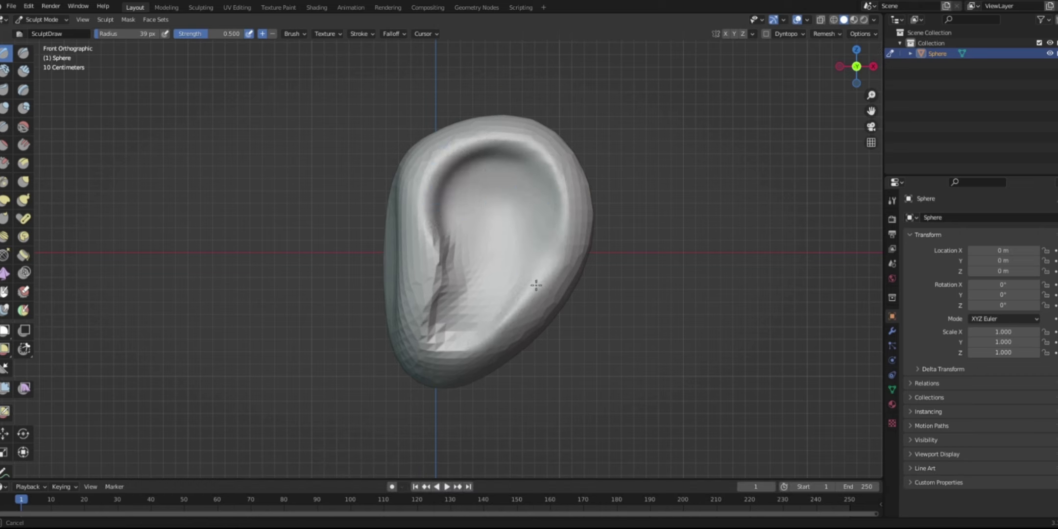
pyautogui.keyDown('shift'); pyautogui.moveTo(446, 225); pyautogui.dragTo(522, 276); pyautogui.keyUp('shift')
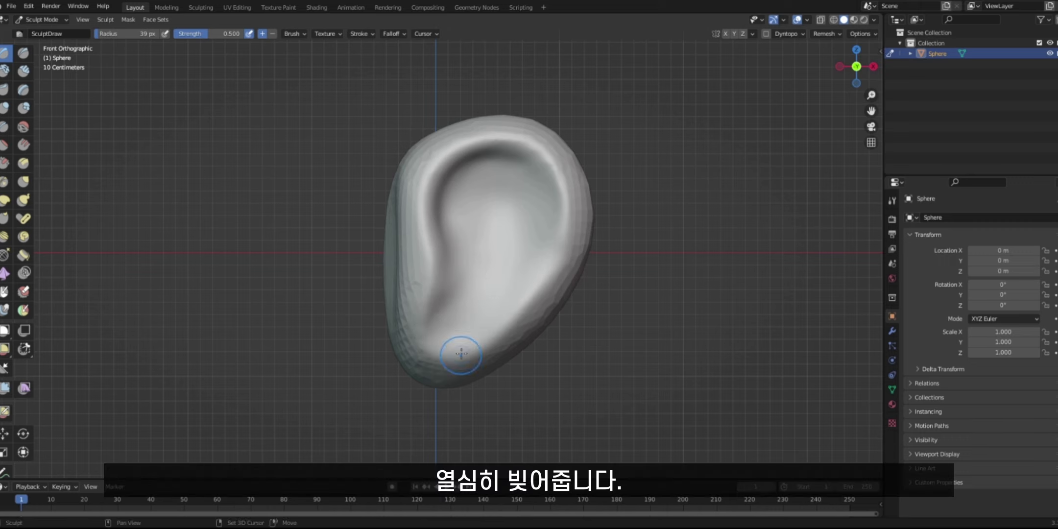
# - Pull the ear's outer edges and base slightly inward with Elastic Deform and smooth the lower-right rim
pyautogui.click(5, 200)
pyautogui.moveTo(390, 171); pyautogui.dragTo(398, 176)
pyautogui.moveTo(389, 233); pyautogui.dragTo(395, 235)
pyautogui.moveTo(445, 387); pyautogui.dragTo(448, 375)
pyautogui.moveTo(539, 324); pyautogui.dragTo(530, 316)
pyautogui.moveTo(560, 277)
pyautogui.keyDown('shift'); pyautogui.mouseDown()
pyautogui.moveTo(409, 196)
pyautogui.moveTo(564, 259)
pyautogui.moveTo(485, 343)
pyautogui.mouseUp(); pyautogui.keyUp('shift')
# - Build up the ear's lower-right rim and the adjacent inner slope with a resized Draw brush
pyautogui.press('x')
pyautogui.press('f')
pyautogui.click(568, 273)
pyautogui.moveTo(545, 300); pyautogui.dragTo(510, 334)
pyautogui.moveTo(558, 246)
pyautogui.mouseDown()
pyautogui.moveTo(555, 260)
pyautogui.moveTo(513, 288)
pyautogui.mouseUp()
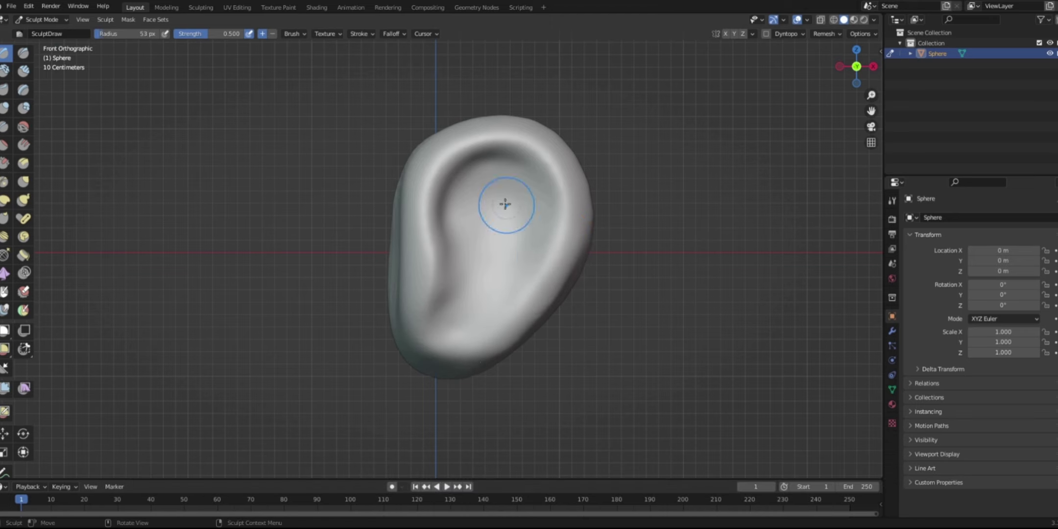
# - Push the ear's upper-left outer edge slightly inward with Elastic Deform
pyautogui.click(5, 200)
pyautogui.moveTo(433, 153); pyautogui.dragTo(440, 160)
pyautogui.moveTo(543, 211)
pyautogui.mouseDown(button='middle')
pyautogui.moveTo(382, 179)
pyautogui.moveTo(413, 284)
pyautogui.mouseUp(button='middle')
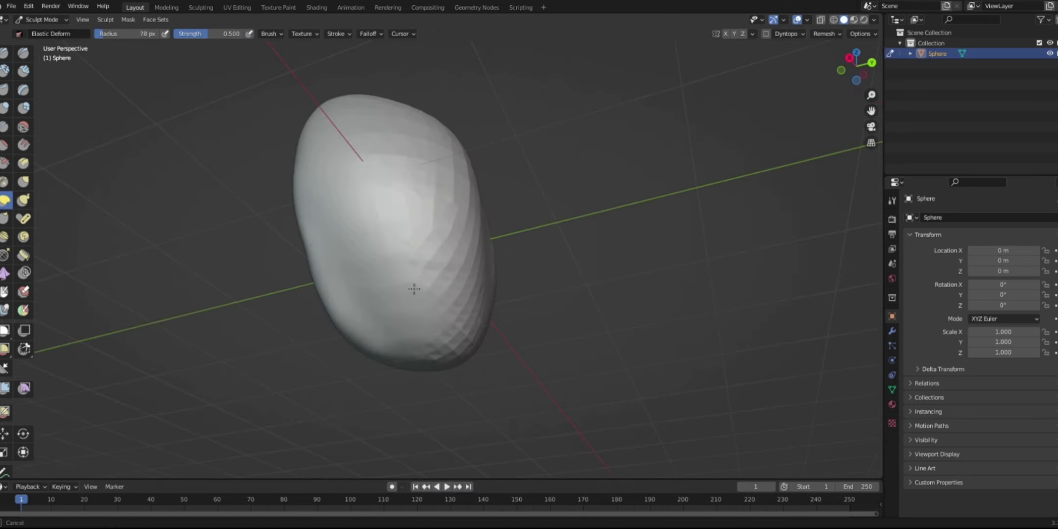
# - Deepen the ear's hollow and carve along its left inner wall with the Draw brush
pyautogui.press('x')
pyautogui.moveTo(368, 332)
pyautogui.mouseDown(button='middle')
pyautogui.moveTo(391, 253)
pyautogui.moveTo(386, 312)
pyautogui.moveTo(443, 215)
pyautogui.moveTo(390, 326)
pyautogui.mouseUp(button='middle')
pyautogui.press('KP_1')
pyautogui.press('f')
pyautogui.click(460, 185)
pyautogui.moveTo(455, 189)
pyautogui.keyDown('ctrl'); pyautogui.mouseDown()
pyautogui.moveTo(540, 188)
pyautogui.moveTo(516, 284)
pyautogui.mouseUp(); pyautogui.keyUp('ctrl')
pyautogui.keyDown('ctrl'); pyautogui.moveTo(435, 306); pyautogui.dragTo(450, 255); pyautogui.keyUp('ctrl')
pyautogui.keyDown('ctrl'); pyautogui.moveTo(448, 262); pyautogui.dragTo(444, 185); pyautogui.keyUp('ctrl')
# - Carve the upper cavity and the lower pocket beneath the left inner bump with a resized Draw brush
pyautogui.press('f')
pyautogui.click(497, 248)
pyautogui.moveTo(500, 202)
pyautogui.keyDown('ctrl'); pyautogui.mouseDown()
pyautogui.moveTo(491, 250)
pyautogui.moveTo(467, 187)
pyautogui.mouseUp(); pyautogui.keyUp('ctrl')
pyautogui.moveTo(448, 307)
pyautogui.keyDown('ctrl'); pyautogui.mouseDown()
pyautogui.moveTo(462, 321)
pyautogui.moveTo(500, 291)
pyautogui.moveTo(480, 276)
pyautogui.mouseUp(); pyautogui.keyUp('ctrl')
pyautogui.keyDown('ctrl'); pyautogui.moveTo(470, 274); pyautogui.dragTo(462, 328); pyautogui.keyUp('ctrl')
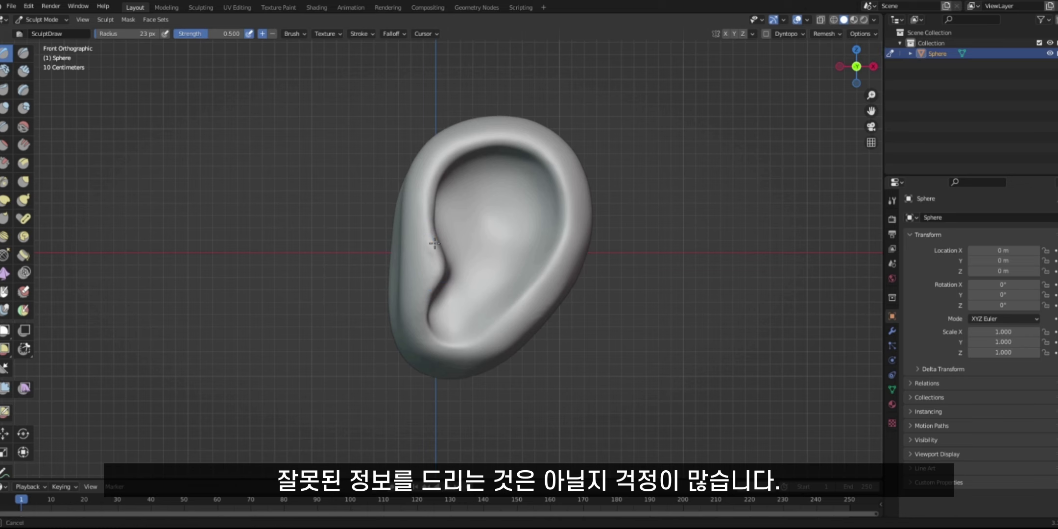
# - Pull the ear's lower-left outer edge inward with Elastic Deform in the front view
pyautogui.moveTo(463, 290); pyautogui.dragTo(498, 325, button='middle')
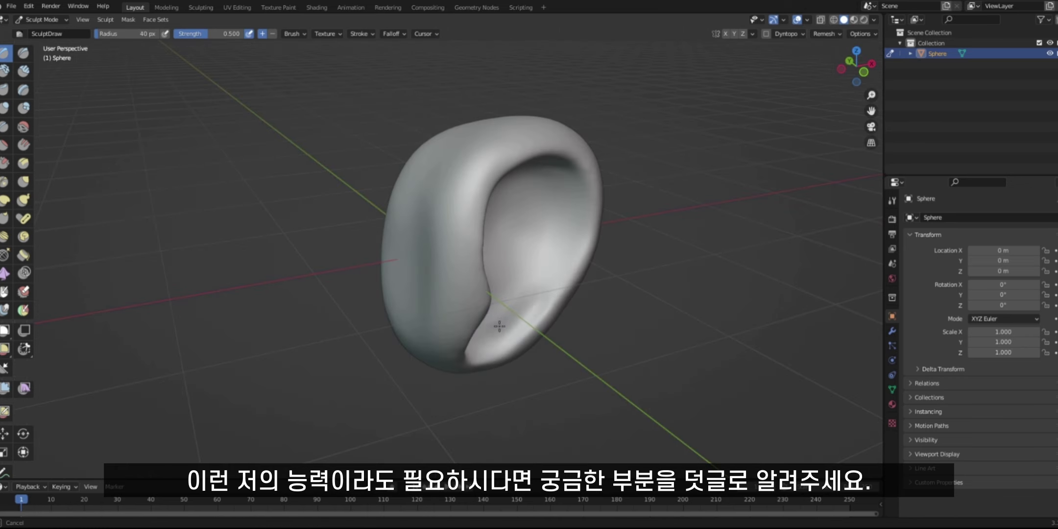
pyautogui.click(863, 72)
pyautogui.click(856, 66)
pyautogui.click(856, 66)
pyautogui.click(5, 199)
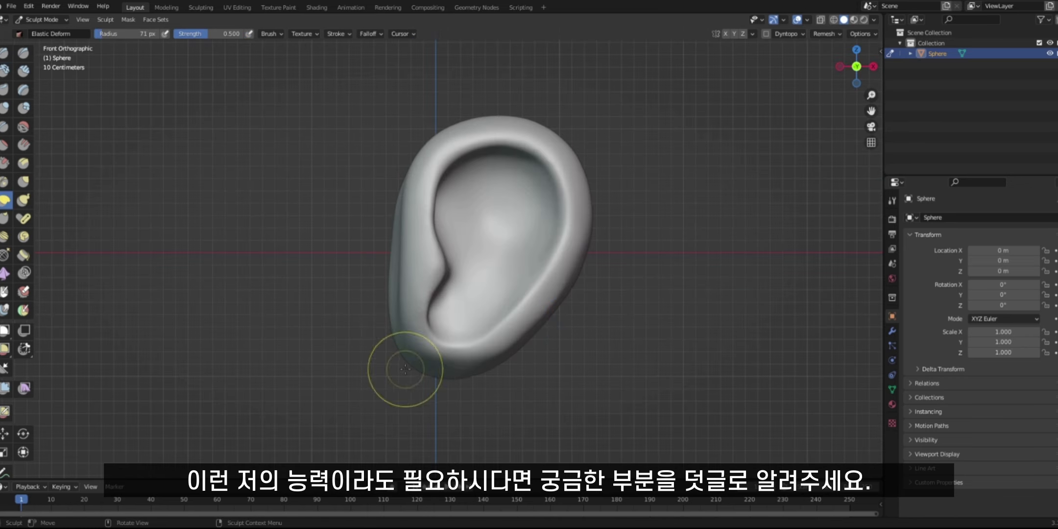
pyautogui.moveTo(420, 357); pyautogui.dragTo(439, 333)
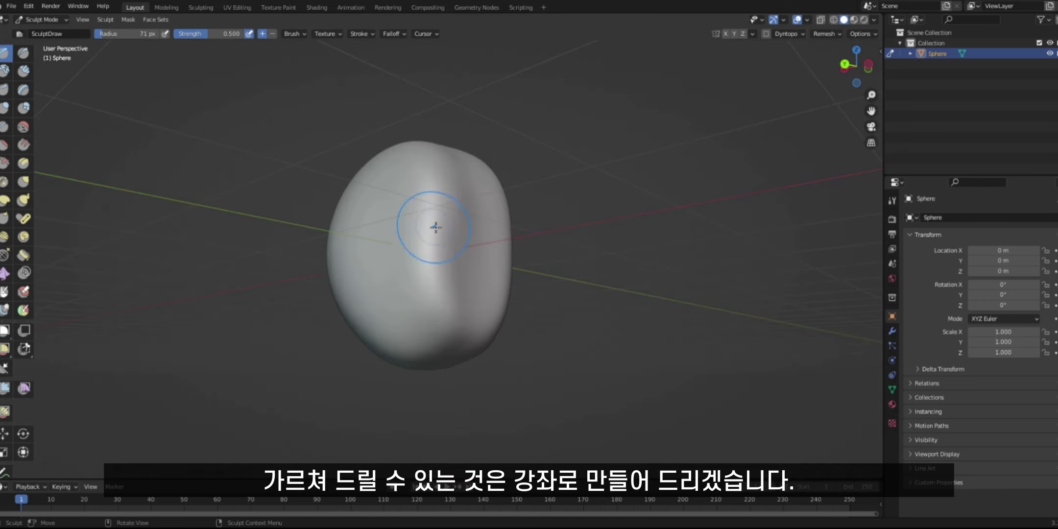
# - Round out the back and outer side of the ear with the Draw brush enlarged to 128 px
pyautogui.press(']')
pyautogui.press(']')
pyautogui.moveTo(467, 235)
pyautogui.mouseDown()
pyautogui.moveTo(472, 267)
pyautogui.moveTo(489, 255)
pyautogui.moveTo(487, 293)
pyautogui.mouseUp()
pyautogui.moveTo(487, 293)
pyautogui.mouseDown(button='middle')
pyautogui.moveTo(478, 300)
pyautogui.moveTo(428, 232)
pyautogui.mouseUp(button='middle')
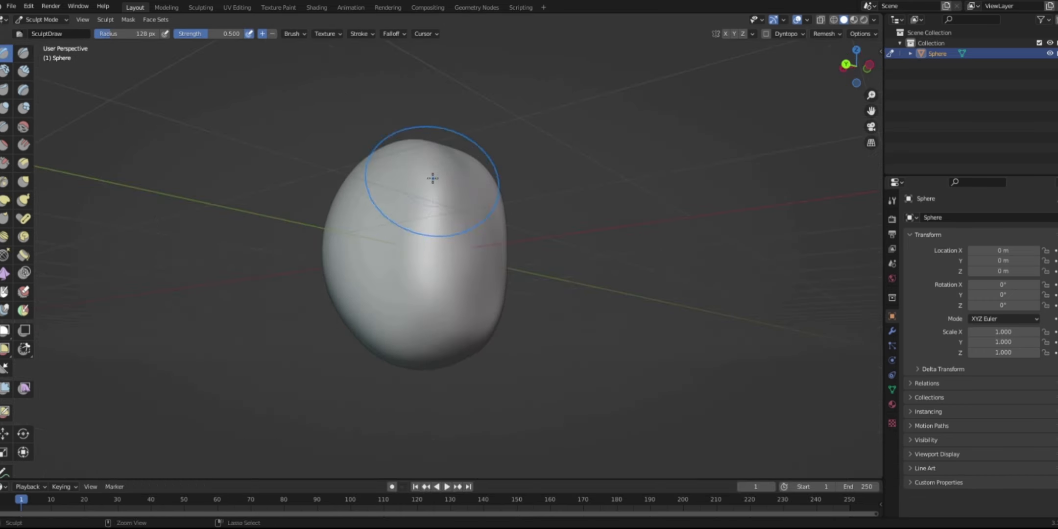
pyautogui.press(']')
pyautogui.press(']')
pyautogui.press(']')
pyautogui.press(']')
pyautogui.moveTo(378, 274); pyautogui.dragTo(420, 331)
pyautogui.moveTo(485, 293)
pyautogui.mouseDown(button='middle')
pyautogui.moveTo(472, 158)
pyautogui.moveTo(455, 250)
pyautogui.mouseUp(button='middle')
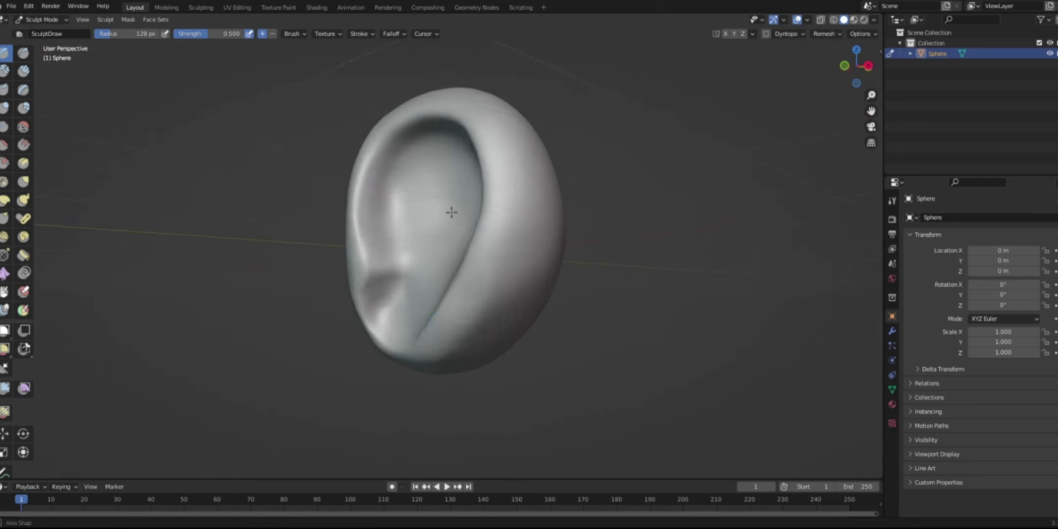
pyautogui.moveTo(452, 212); pyautogui.dragTo(454, 216, button='middle')
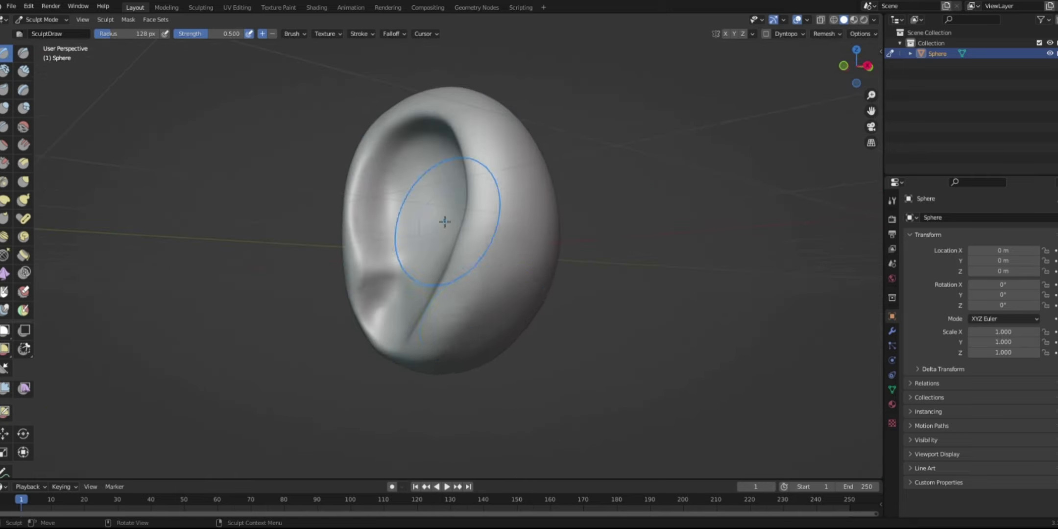
pyautogui.moveTo(491, 271); pyautogui.dragTo(514, 289)
# - Reduce the Draw brush radius to 46 px and sculpt the inner wall of the ear's cavity
pyautogui.moveTo(509, 289)
pyautogui.keyDown('alt'); pyautogui.mouseDown(button='middle')
pyautogui.moveTo(434, 309)
pyautogui.moveTo(352, 255)
pyautogui.mouseUp(button='middle'); pyautogui.keyUp('alt')
pyautogui.press('f')
pyautogui.moveTo(334, 201); pyautogui.dragTo(332, 236)
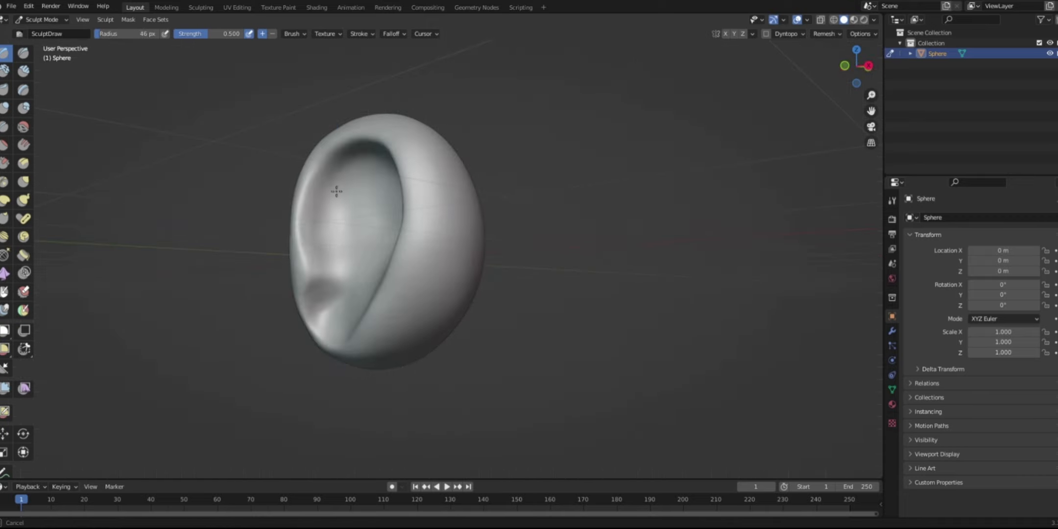
# - Adjust the ear's side profile with Elastic Deform in the side view
pyautogui.moveTo(377, 208); pyautogui.dragTo(612, 224, button='middle')
pyautogui.scroll(-5, 612, 224)
pyautogui.press('KP_3')
pyautogui.press('ctrl+KP_3')
pyautogui.click(5, 200)
pyautogui.moveTo(470, 257)
pyautogui.mouseDown()
pyautogui.moveTo(453, 267)
pyautogui.moveTo(484, 243)
pyautogui.moveTo(493, 249)
pyautogui.mouseUp()
pyautogui.press('KP_1')
# - Examine the ear's rim, opening and sides from several angles
pyautogui.moveTo(540, 186); pyautogui.dragTo(617, 193, button='middle')
pyautogui.scroll(3, 490, 328)
pyautogui.moveTo(519, 230); pyautogui.dragTo(493, 205, button='middle')
pyautogui.moveTo(436, 308)
pyautogui.mouseDown(button='middle')
pyautogui.moveTo(391, 284)
pyautogui.moveTo(401, 308)
pyautogui.mouseUp(button='middle')
pyautogui.click(5, 53)
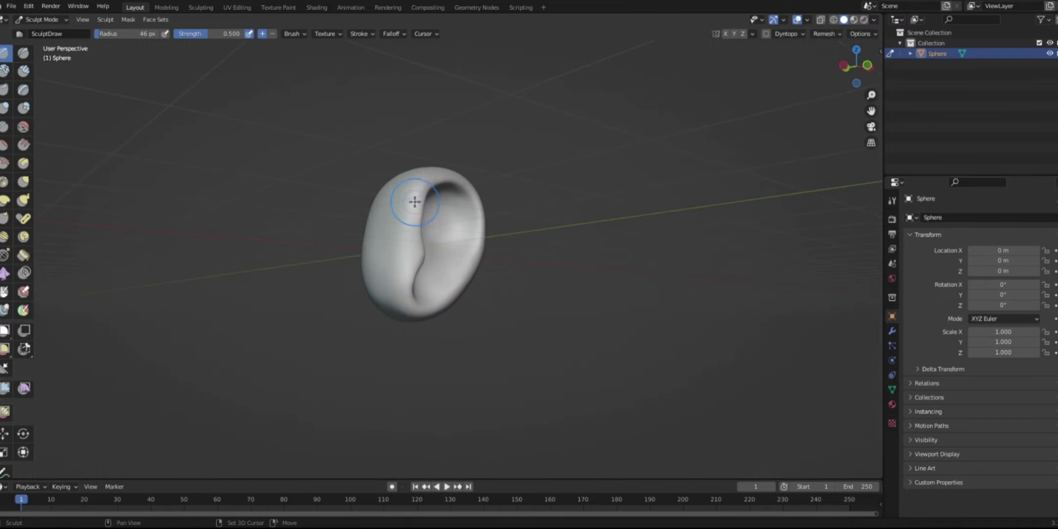
pyautogui.moveTo(474, 191); pyautogui.dragTo(441, 202, button='middle')
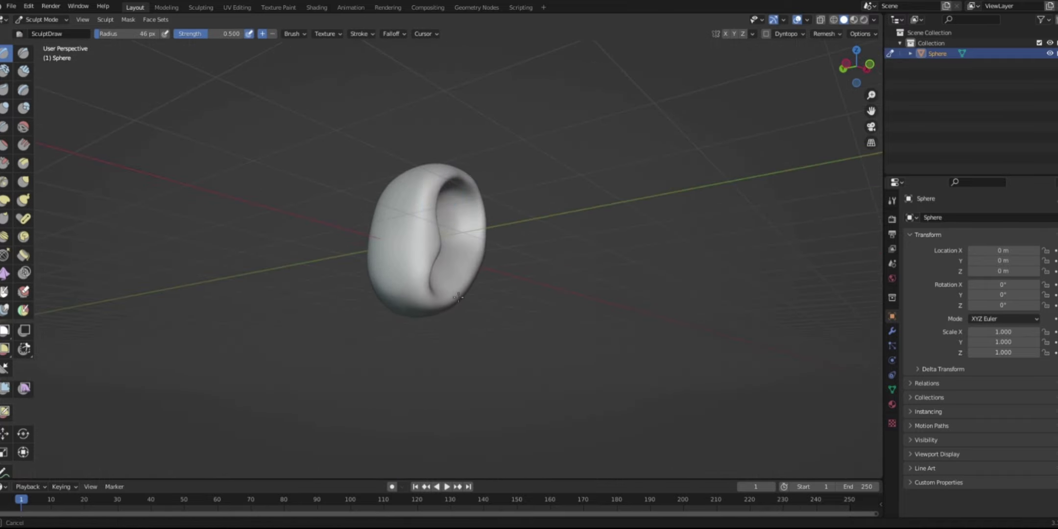
pyautogui.moveTo(419, 294)
pyautogui.mouseDown(button='middle')
pyautogui.moveTo(373, 245)
pyautogui.moveTo(477, 247)
pyautogui.mouseUp(button='middle')
pyautogui.press('KP_1')
pyautogui.click(5, 200)
pyautogui.moveTo(361, 184); pyautogui.dragTo(390, 198, button='middle')
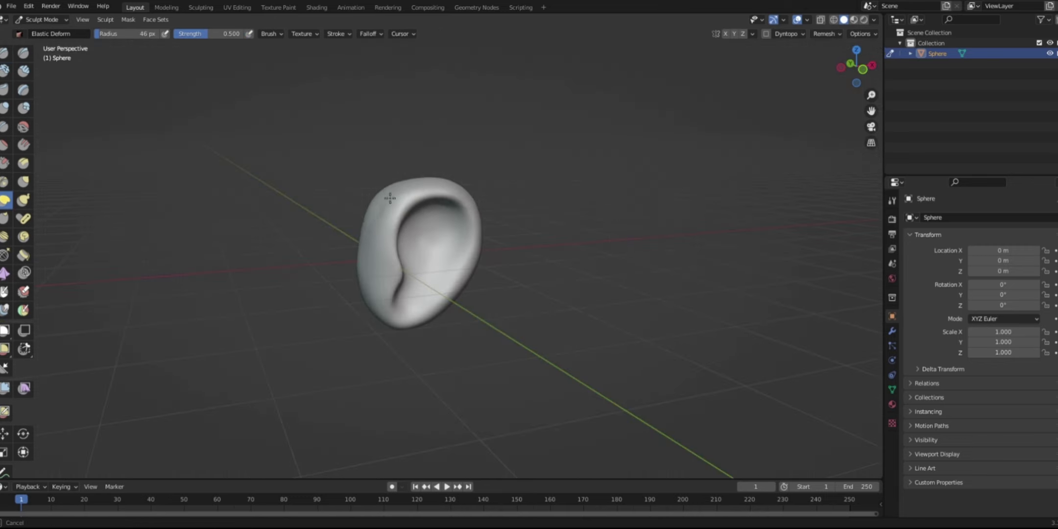
pyautogui.press('KP_1')
pyautogui.press('x')
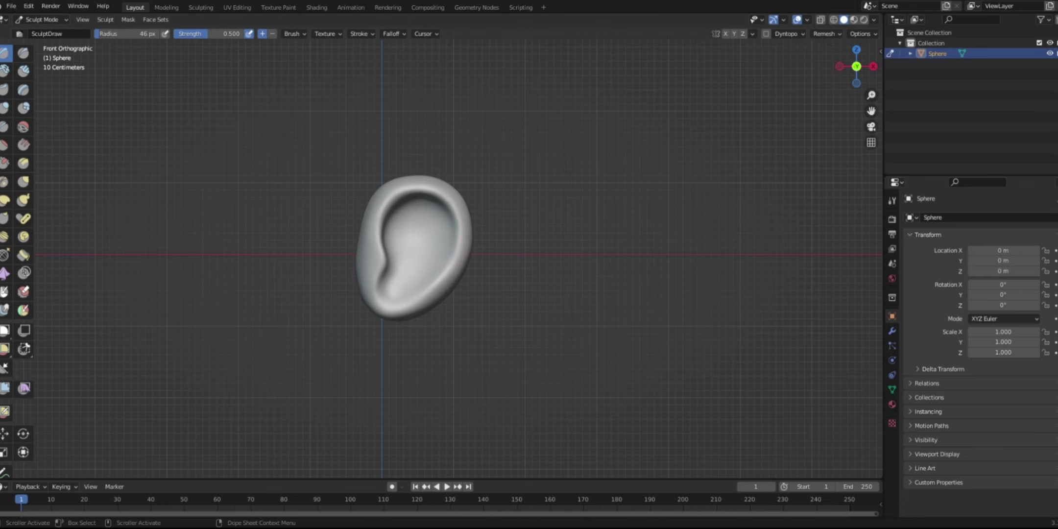
# - Sculpt a recess behind the ear's rim with the Draw brush so the rim flares out from the rounded back
pyautogui.press('ctrl+KP_1')
pyautogui.press('ctrl+KP_3')
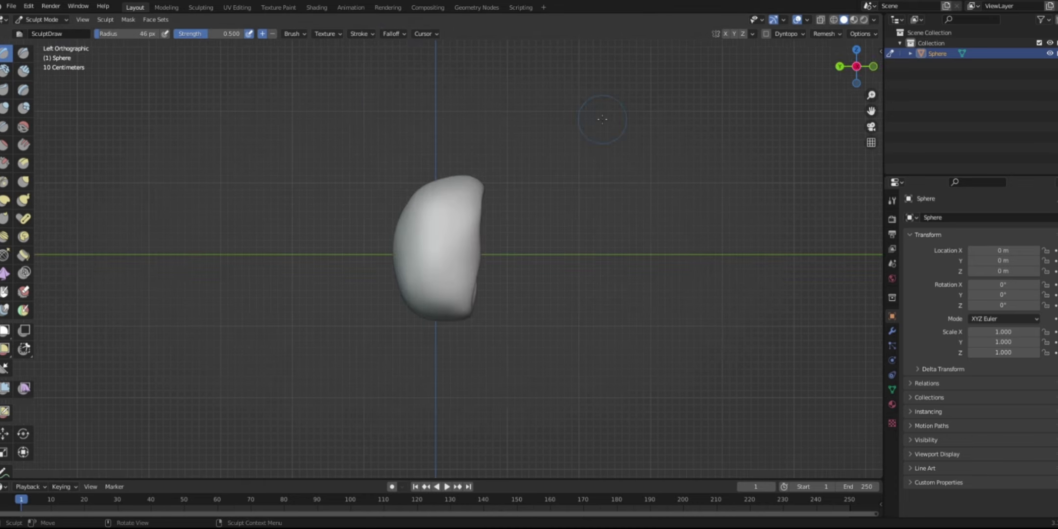
pyautogui.press('KP_3')
pyautogui.moveTo(432, 276)
pyautogui.mouseDown(button='middle')
pyautogui.moveTo(632, 173)
pyautogui.moveTo(424, 246)
pyautogui.moveTo(416, 206)
pyautogui.moveTo(459, 259)
pyautogui.mouseUp(button='middle')
pyautogui.press(']')
pyautogui.moveTo(431, 213)
pyautogui.mouseDown(button='middle')
pyautogui.moveTo(455, 250)
pyautogui.moveTo(441, 225)
pyautogui.moveTo(449, 267)
pyautogui.moveTo(460, 255)
pyautogui.mouseUp(button='middle')
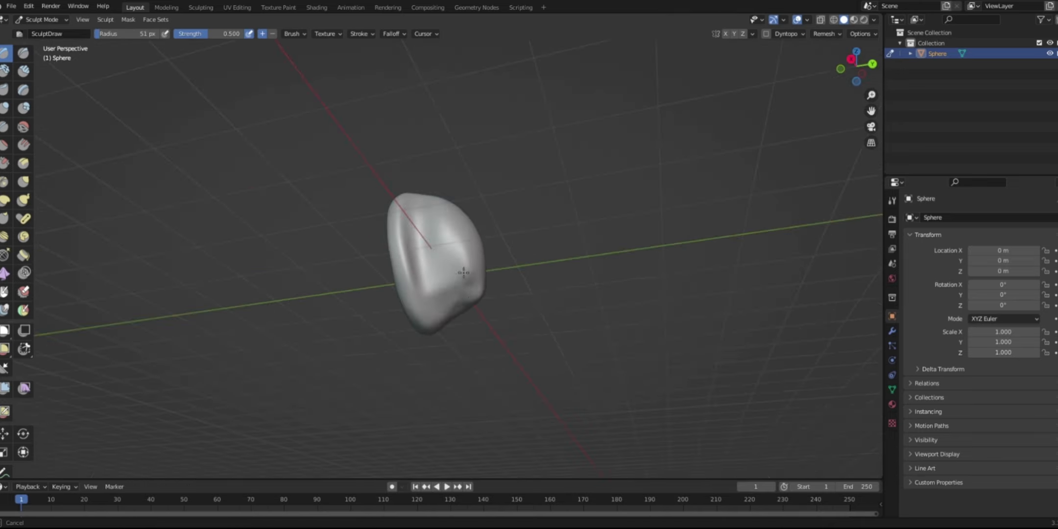
pyautogui.moveTo(444, 319); pyautogui.dragTo(472, 304, button='middle')
pyautogui.moveTo(455, 247)
pyautogui.mouseDown(button='middle')
pyautogui.moveTo(431, 211)
pyautogui.moveTo(418, 267)
pyautogui.moveTo(408, 224)
pyautogui.moveTo(495, 220)
pyautogui.moveTo(471, 267)
pyautogui.moveTo(468, 347)
pyautogui.moveTo(495, 426)
pyautogui.moveTo(446, 299)
pyautogui.moveTo(462, 319)
pyautogui.mouseUp(button='middle')
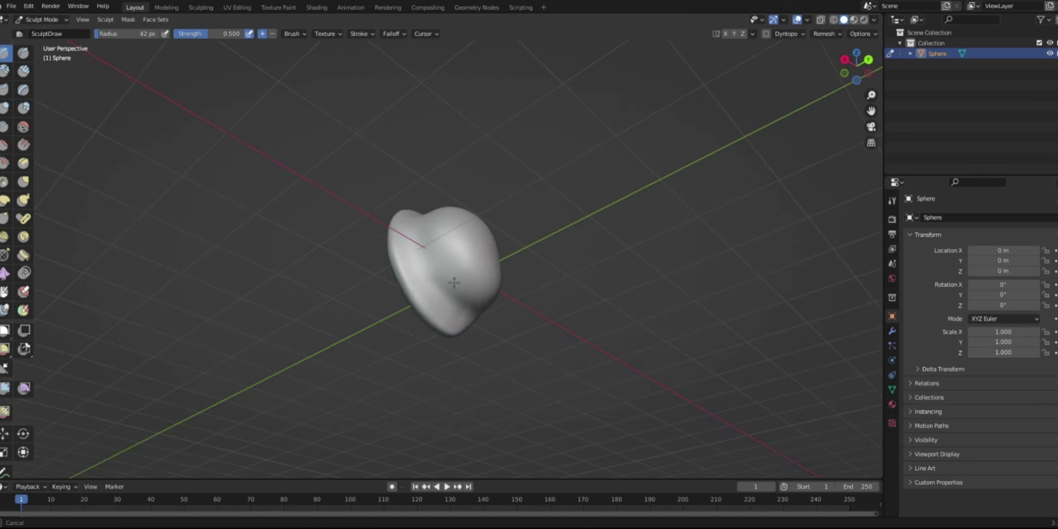
pyautogui.moveTo(438, 281)
pyautogui.mouseDown(button='middle')
pyautogui.moveTo(400, 230)
pyautogui.moveTo(432, 295)
pyautogui.moveTo(368, 304)
pyautogui.mouseUp(button='middle')
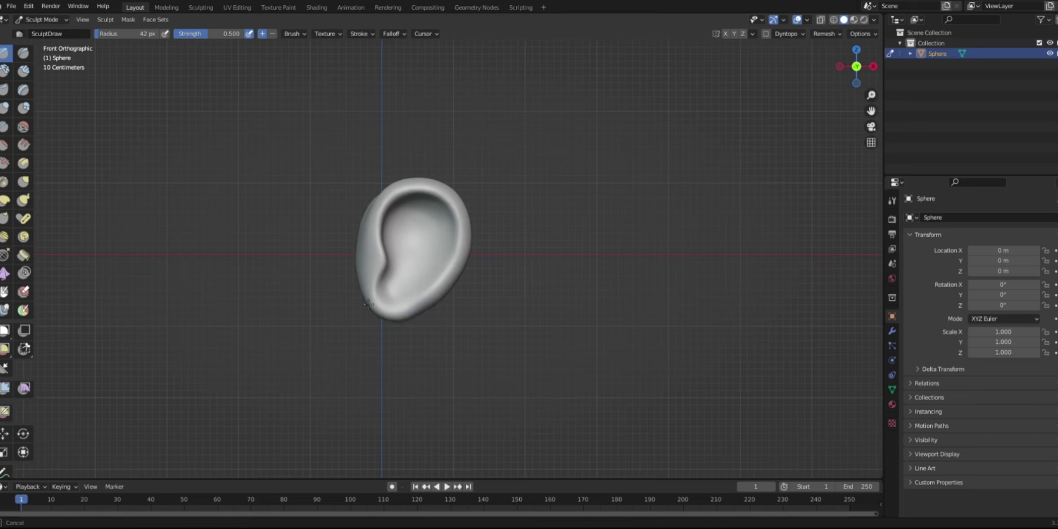
# - Pull the ear's left outer edge inward toward the rim with Elastic Deform
pyautogui.click(4, 200)
pyautogui.moveTo(354, 262); pyautogui.dragTo(363, 259)
pyautogui.moveTo(364, 211); pyautogui.dragTo(369, 208)
pyautogui.moveTo(368, 262); pyautogui.dragTo(365, 302)
pyautogui.moveTo(442, 288); pyautogui.dragTo(410, 262, button='middle')
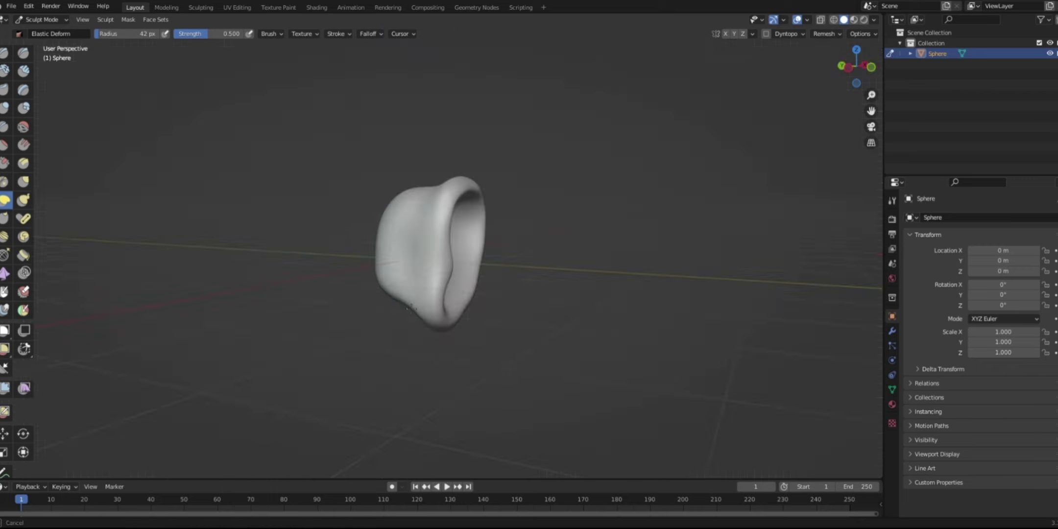
pyautogui.press('x')
pyautogui.press('KP_1')
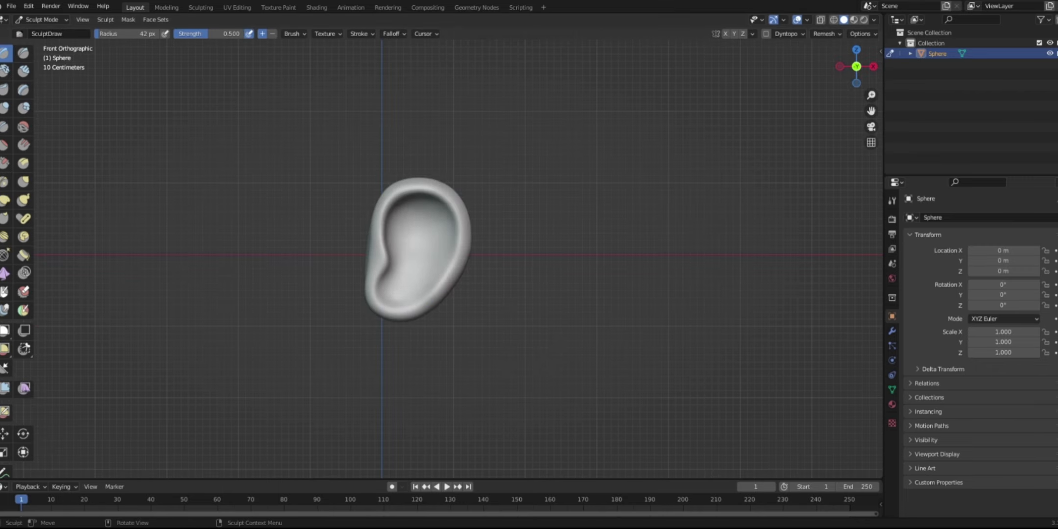
# - Rename the sculpted sphere object as ear01
pyautogui.doubleClick(936, 54)
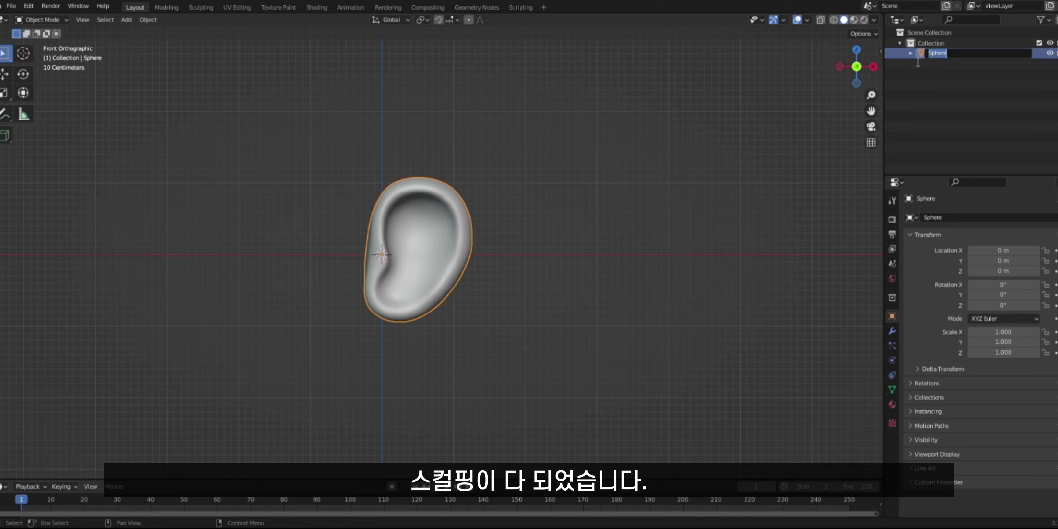
pyautogui.write('ear01')
pyautogui.press('Return')
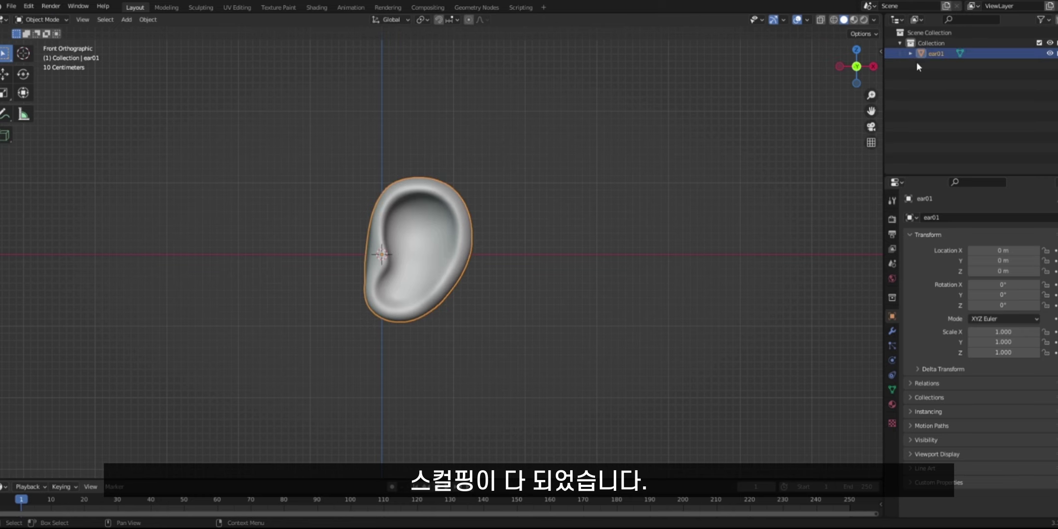
# - Add a plane and stand it upright in front of the ear, rotated 91.2° about X
pyautogui.hotkey('shift', 'a')
pyautogui.moveTo(476, 290)
pyautogui.click(519, 289)
pyautogui.press('KP_3')
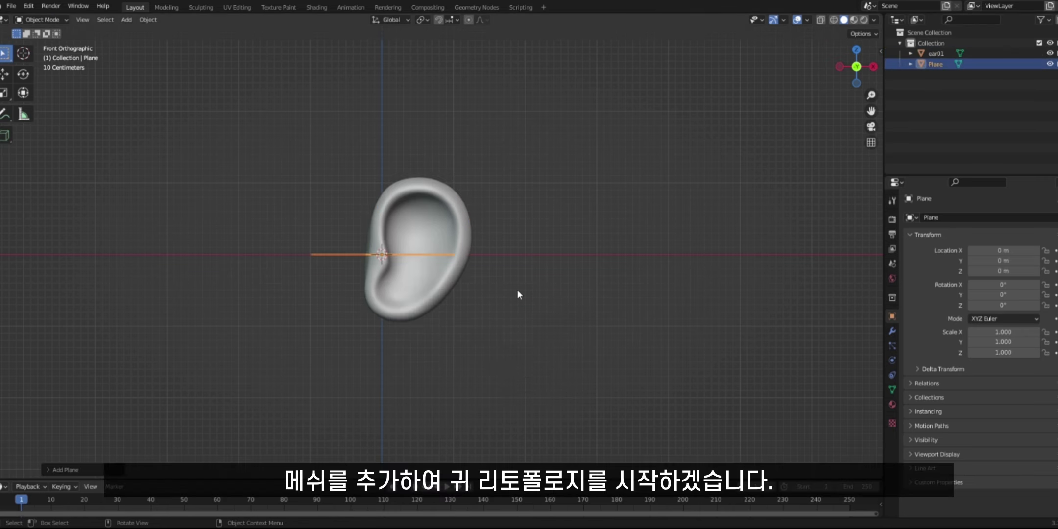
pyautogui.press('r')
pyautogui.click(448, 223)
pyautogui.press('g')
pyautogui.click(393, 170)
# - Scale the plane down to 0.207 and place it over the top of the ear's rim
pyautogui.press('s')
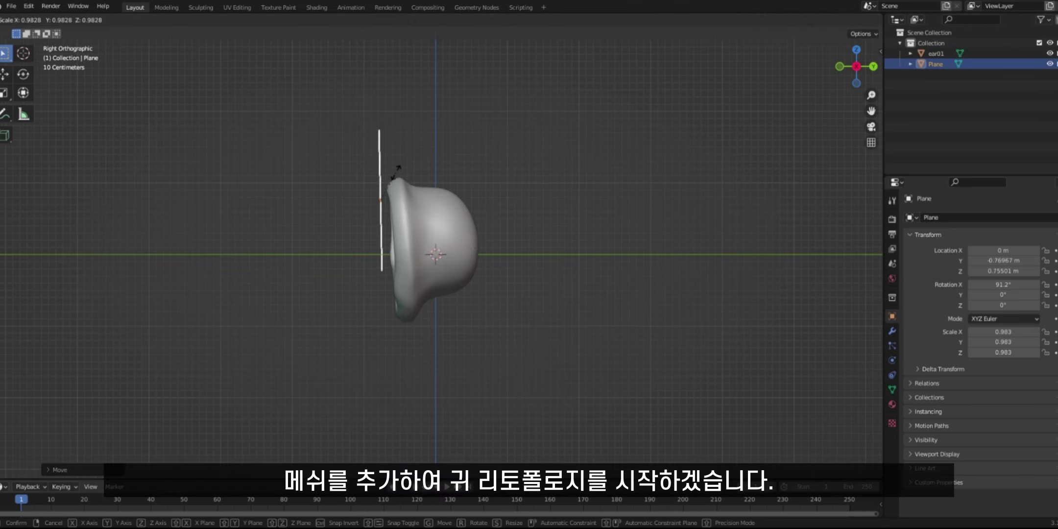
pyautogui.click(386, 200)
pyautogui.press('KP_1')
pyautogui.press('g')
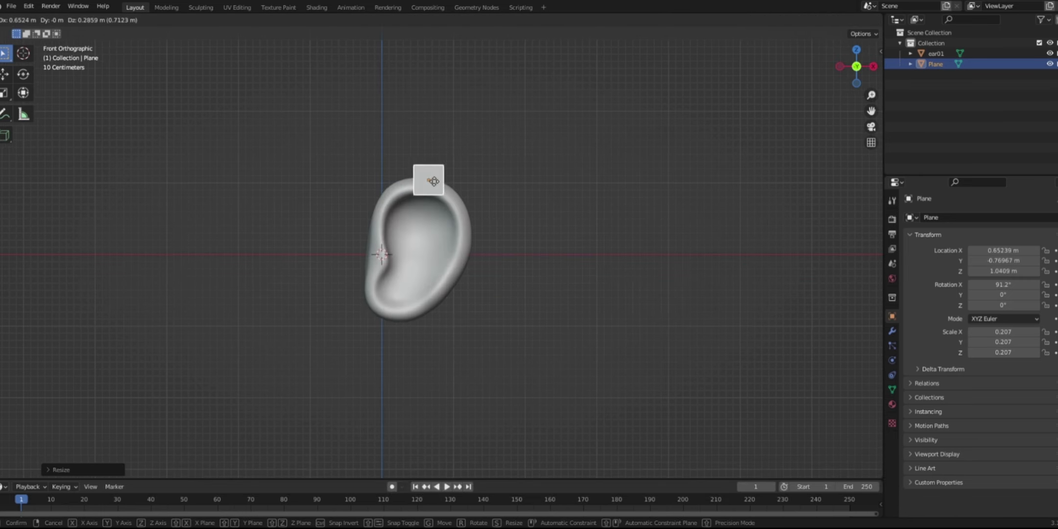
pyautogui.click(425, 180)
pyautogui.scroll(1, 425, 180)
# - Turn on snapping with faces as the snap target
pyautogui.click(891, 331)
pyautogui.click(937, 214)
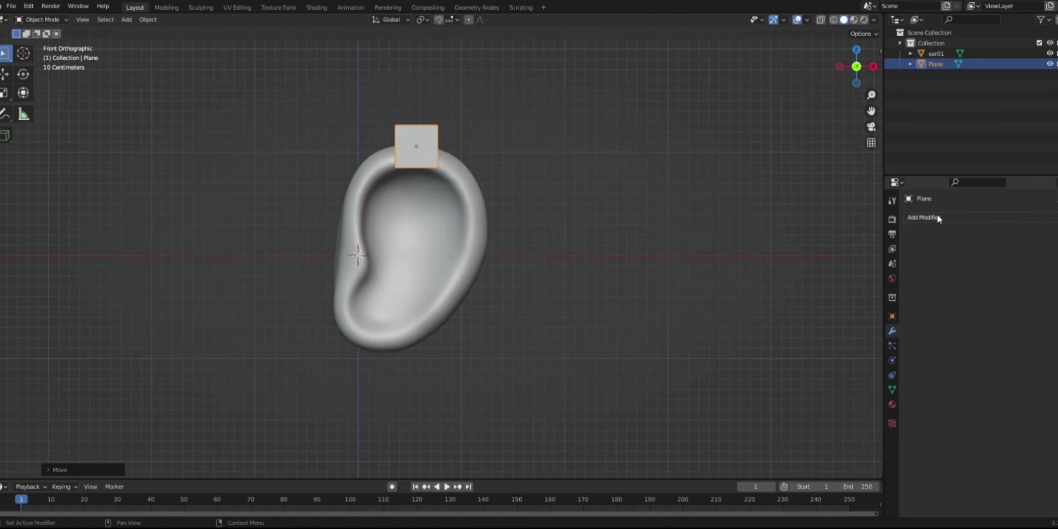
pyautogui.click(438, 21)
pyautogui.click(451, 21)
pyautogui.click(440, 83)
pyautogui.click(379, 188)
pyautogui.click(399, 165)
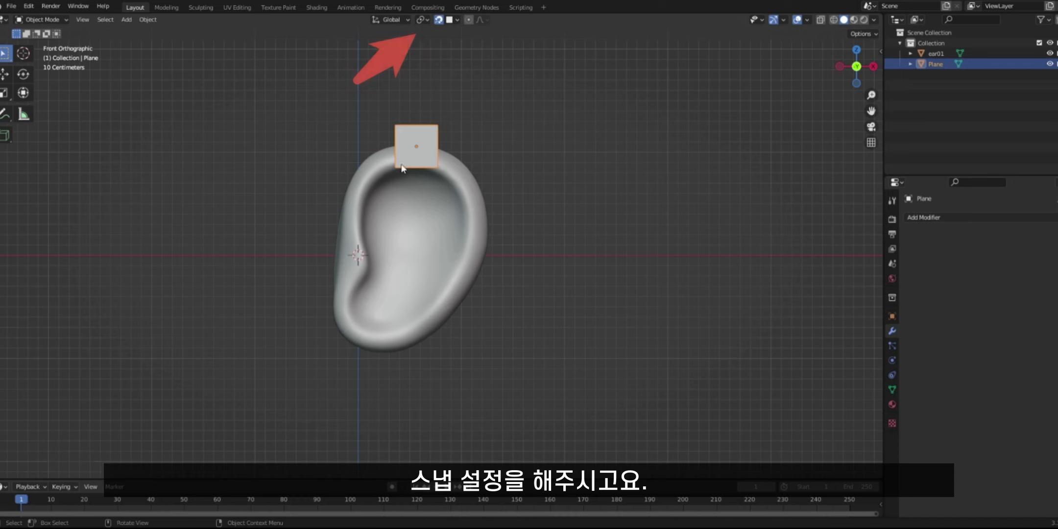
# - Edit the plane's mesh and snap its two lower corners onto the inner edge of the ear's upper rim
pyautogui.press('Tab')
pyautogui.click(395, 169)
pyautogui.press('g')
pyautogui.click(397, 166)
pyautogui.click(437, 167)
pyautogui.press('g')
pyautogui.click(428, 166)
# - Snap the plane's two upper corners onto the rim's outer edge and extrude the lower-right corner along the rim
pyautogui.click(398, 124)
pyautogui.press('g')
pyautogui.click(396, 147)
pyautogui.click(437, 126)
pyautogui.press('g')
pyautogui.click(432, 150)
pyautogui.click(427, 166)
pyautogui.press('e')
# - Set the plane to display in front of the ear in the viewport
pyautogui.click(892, 317)
pyautogui.click(925, 456)
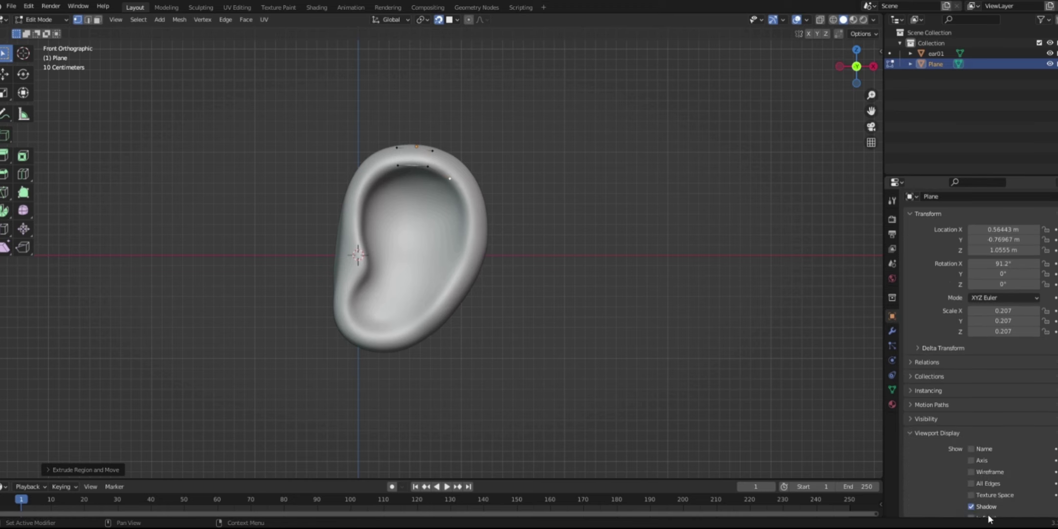
pyautogui.scroll(-4, 979, 470)
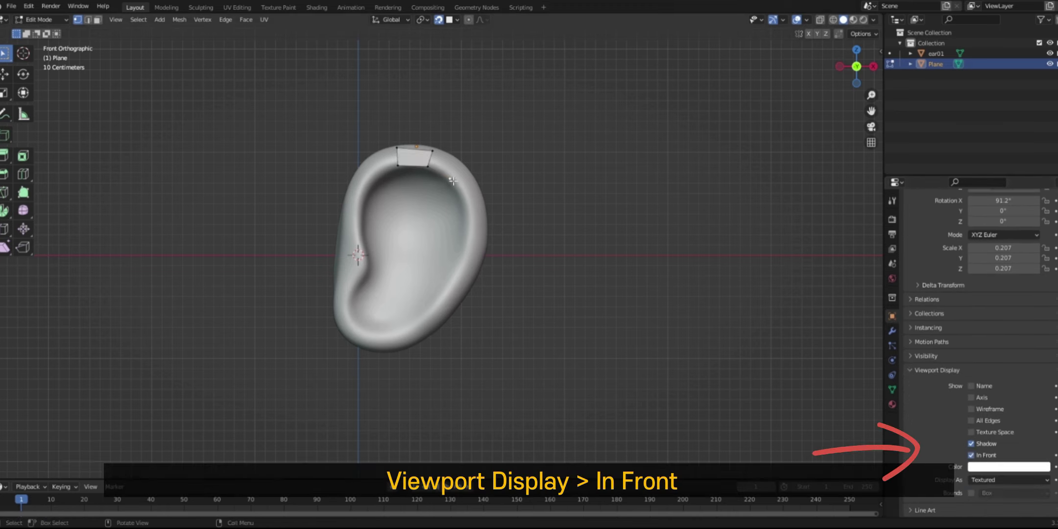
# - Extrude a chain of snapped vertices down the right inner edge of the ear's rim
pyautogui.press('e')
pyautogui.click(464, 202)
pyautogui.press('e')
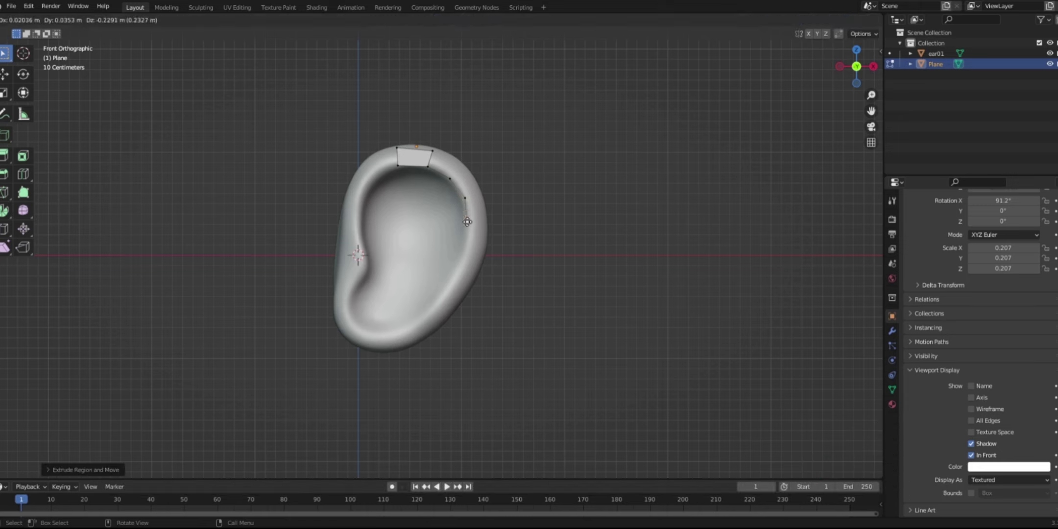
pyautogui.click(468, 225)
pyautogui.press('e')
pyautogui.click(423, 317)
# - Continue extruding vertices along the inner edge around the bottom of the ear
pyautogui.press('e')
pyautogui.click(403, 332)
pyautogui.press('e')
pyautogui.click(380, 335)
pyautogui.press('e')
pyautogui.click(357, 327)
pyautogui.press('e')
pyautogui.click(354, 286)
# - Extrude the inner vertex chain up the ear's left side to the plane and reposition the lower-left vertex
pyautogui.press('e')
pyautogui.click(366, 270)
pyautogui.press('e')
pyautogui.click(360, 240)
pyautogui.press('e')
pyautogui.click(358, 213)
pyautogui.press('e')
pyautogui.press('e')
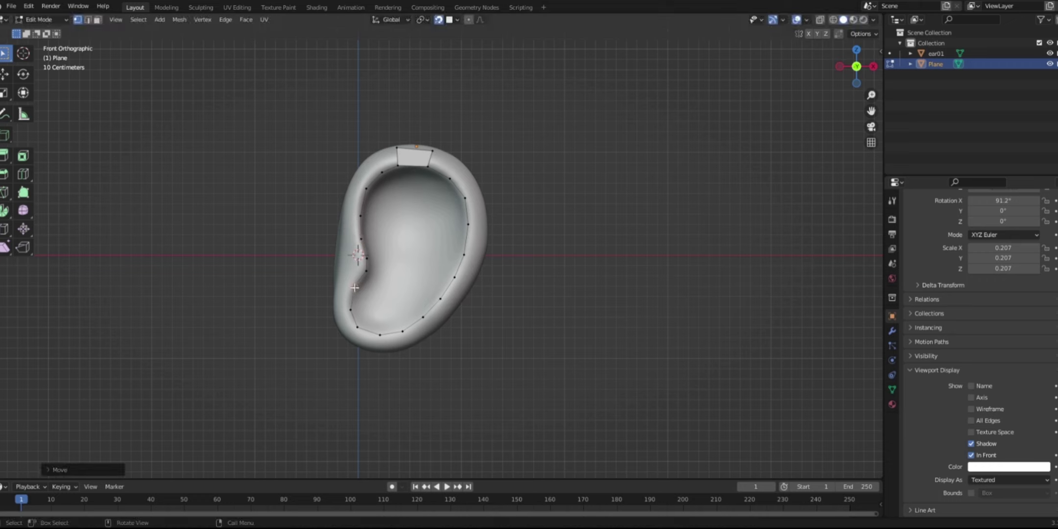
pyautogui.click(349, 309)
# - Extrude vertices from the plane's upper-right corner down the right outer edge of the rim
pyautogui.click(434, 151)
pyautogui.press('e')
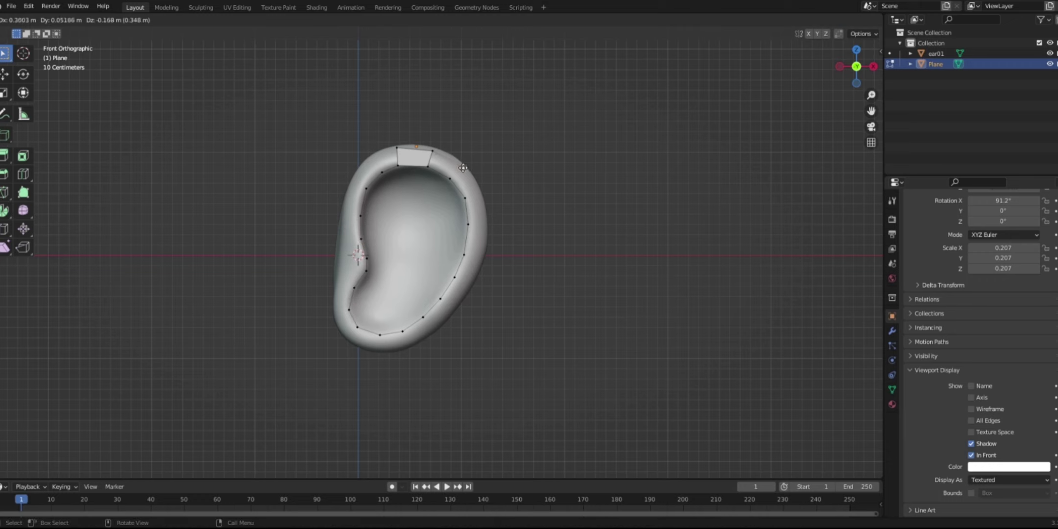
pyautogui.click(460, 165)
pyautogui.press('e')
pyautogui.click(478, 190)
pyautogui.press('e')
pyautogui.click(484, 225)
pyautogui.press('e')
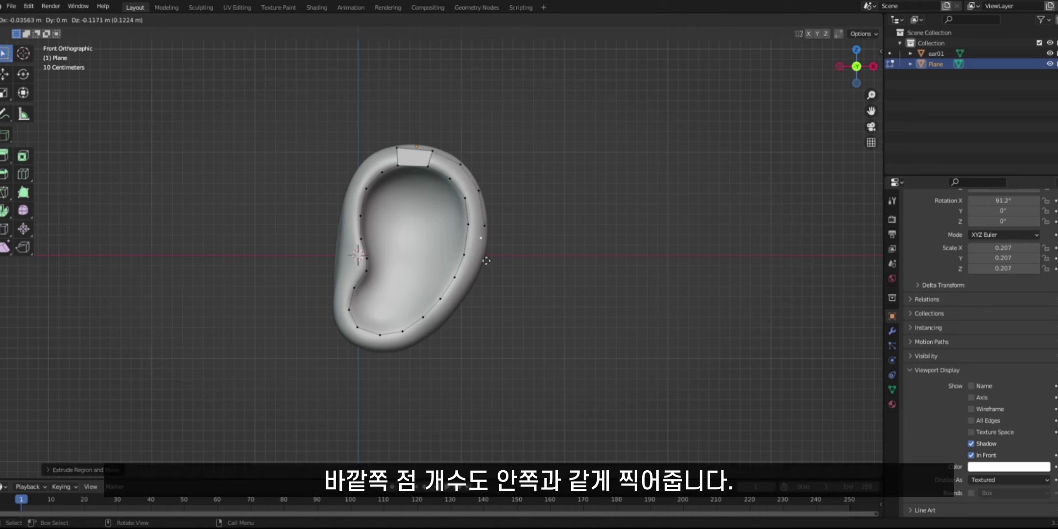
pyautogui.click(484, 280)
pyautogui.press('g')
pyautogui.click(481, 259)
# - Continue the outer vertex chain around the bottom and up the left side, matching the inner edge's vertex count
pyautogui.press('e')
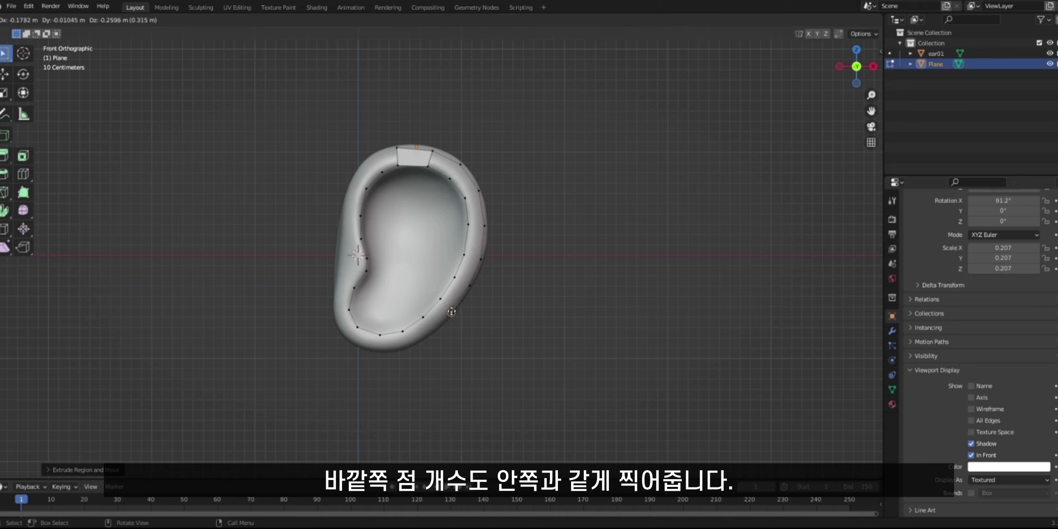
pyautogui.click(451, 313)
pyautogui.press('g')
pyautogui.click(452, 309)
pyautogui.press('e')
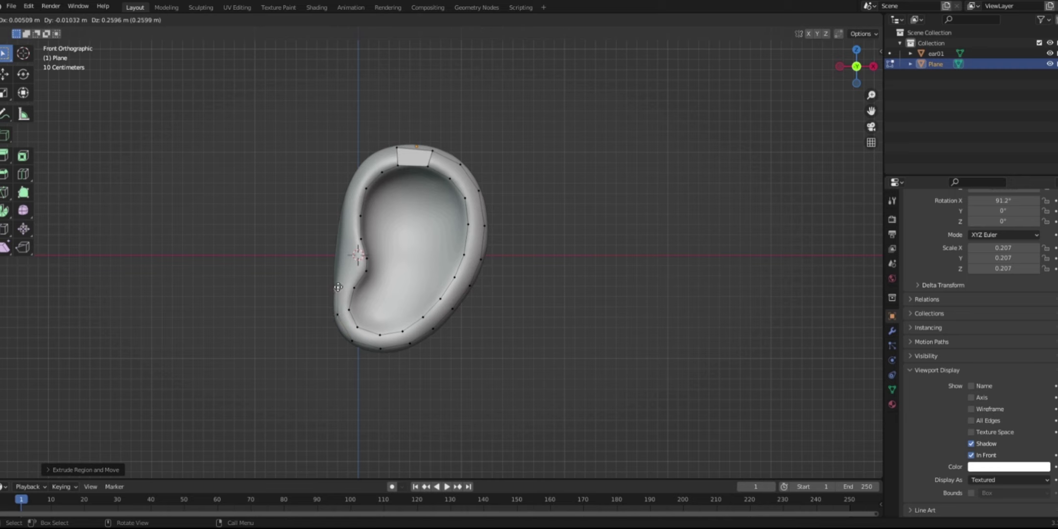
pyautogui.click(343, 252)
pyautogui.press('e')
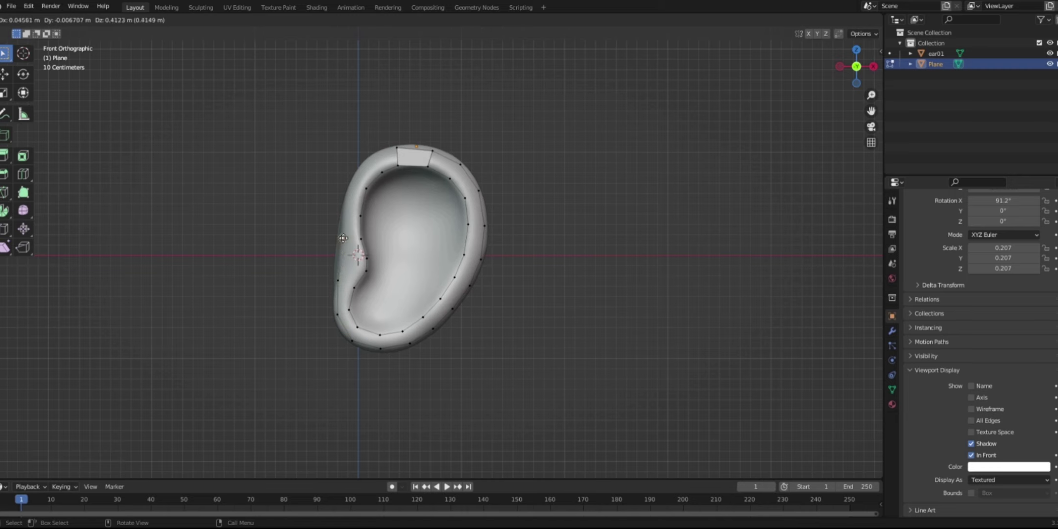
pyautogui.click(355, 179)
pyautogui.press('e')
pyautogui.click(370, 159)
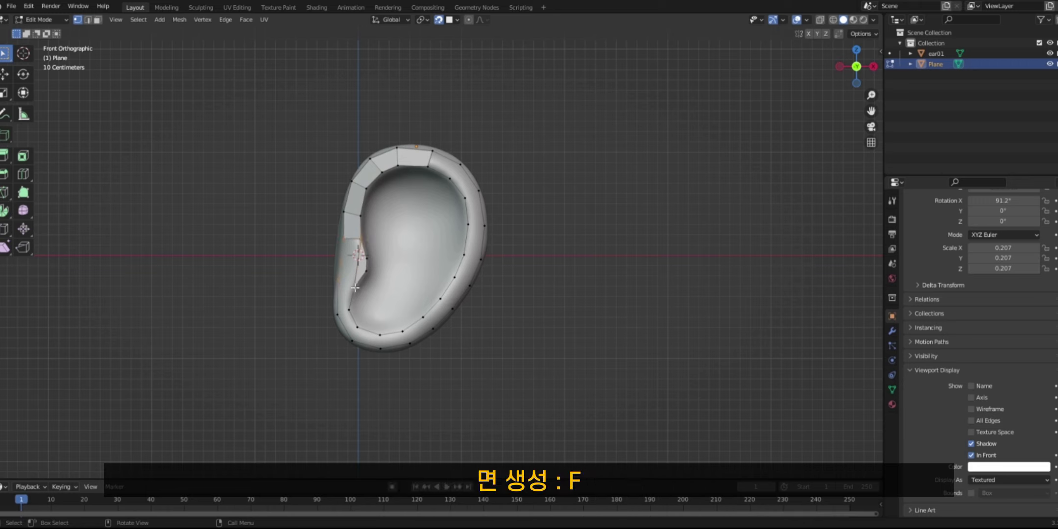
# - Fill faces between the rim's inner and outer outlines and extrude another ring of vertices just inside the inner edge
pyautogui.press('e')
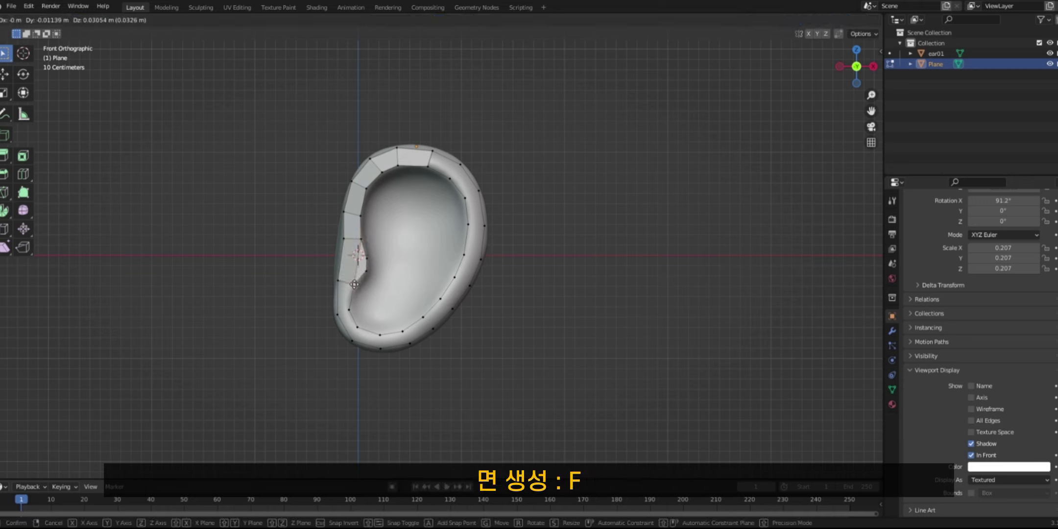
pyautogui.click(354, 284)
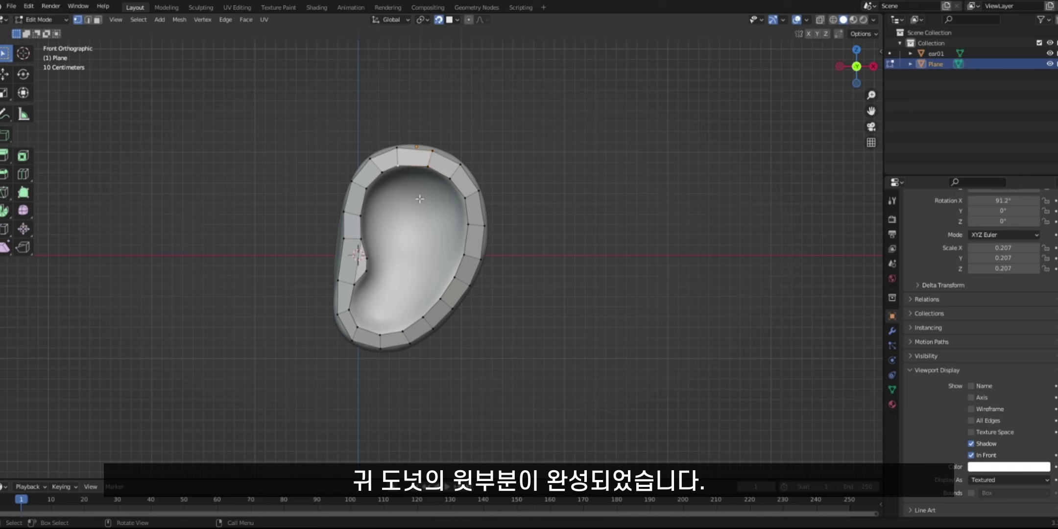
pyautogui.press('e')
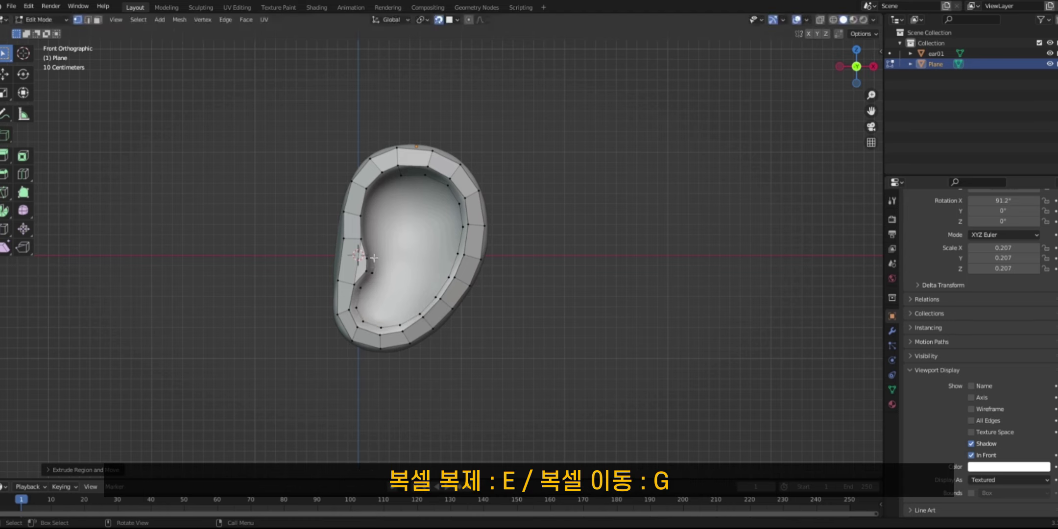
pyautogui.click(375, 192)
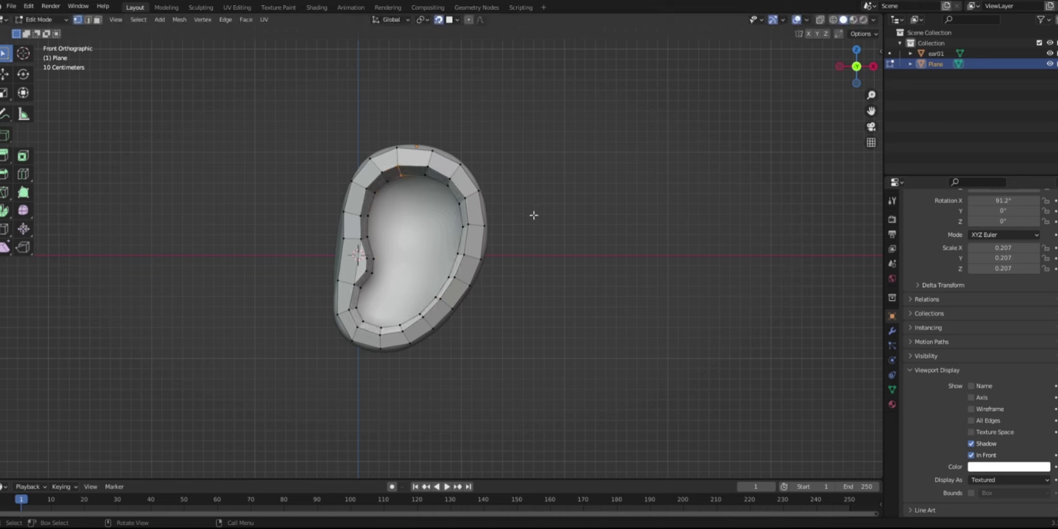
# - Extrude the innermost edge loop in place and scale it down toward the centre of the ear
pyautogui.keyDown('alt'); pyautogui.click(442, 191); pyautogui.keyUp('alt')
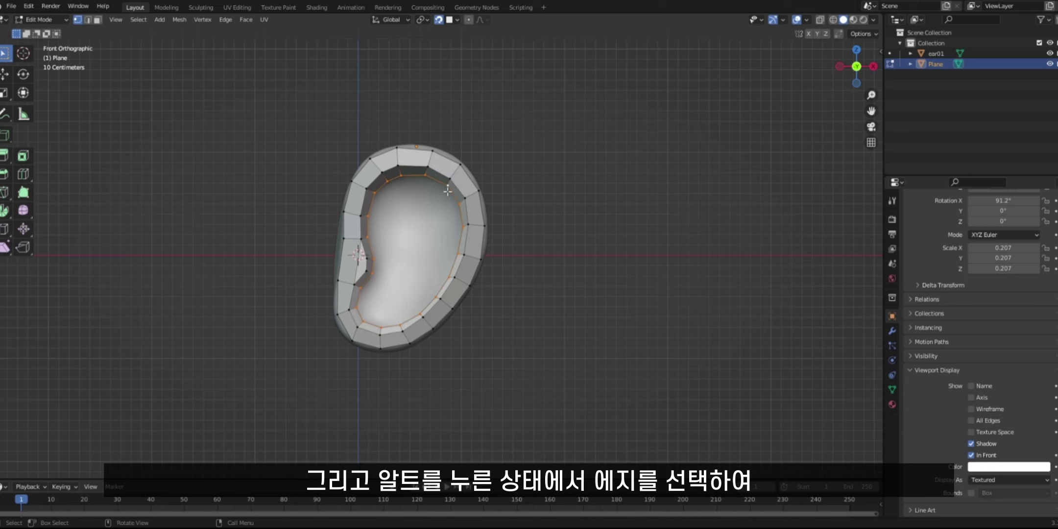
pyautogui.press('e')
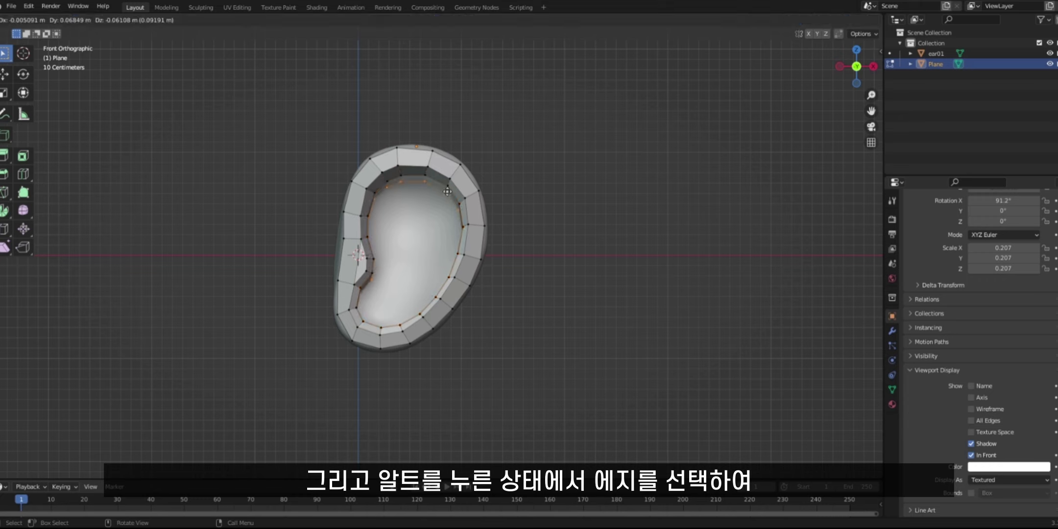
pyautogui.rightClick(447, 191)
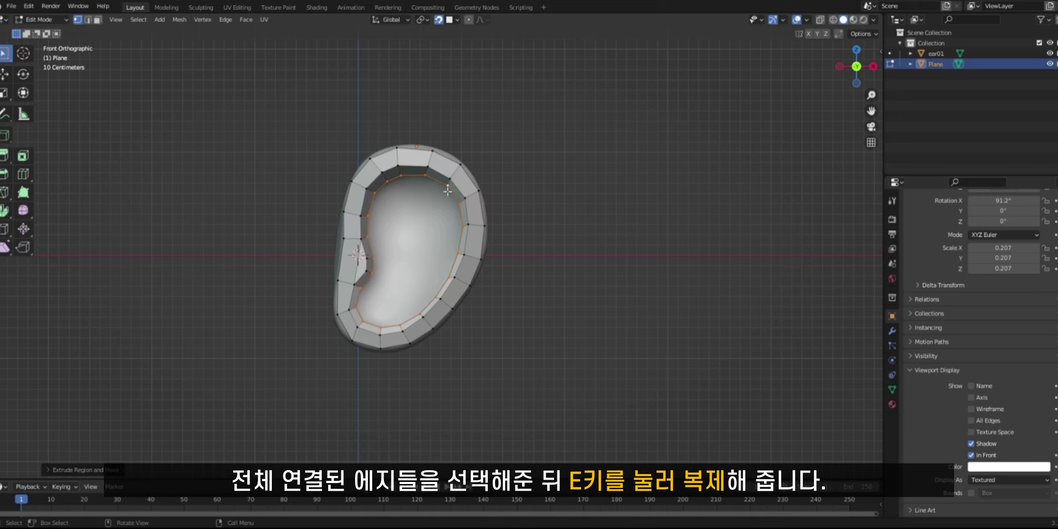
pyautogui.press('s')
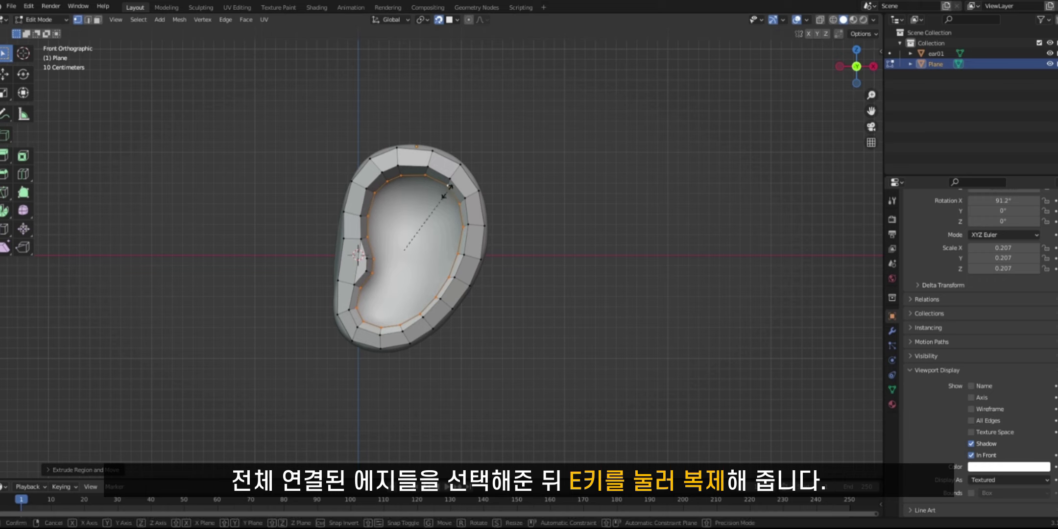
pyautogui.click(421, 215)
# - Snap the new loop's top and right-side vertices onto the ear's surface
pyautogui.press('g')
pyautogui.click(399, 208)
pyautogui.press('g')
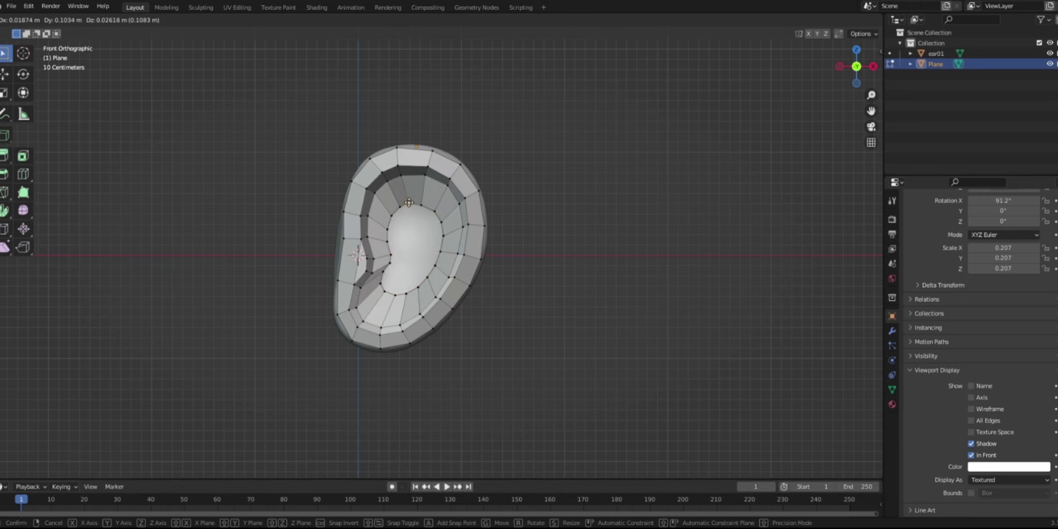
pyautogui.click(441, 222)
pyautogui.press('g')
pyautogui.click(435, 267)
pyautogui.press('g')
pyautogui.click(428, 282)
# - Snap the new loop's bottom and left-side vertices onto the surface, evening out their spacing
pyautogui.click(418, 288)
pyautogui.press('g')
pyautogui.click(419, 293)
pyautogui.click(405, 295)
pyautogui.press('g')
pyautogui.click(393, 298)
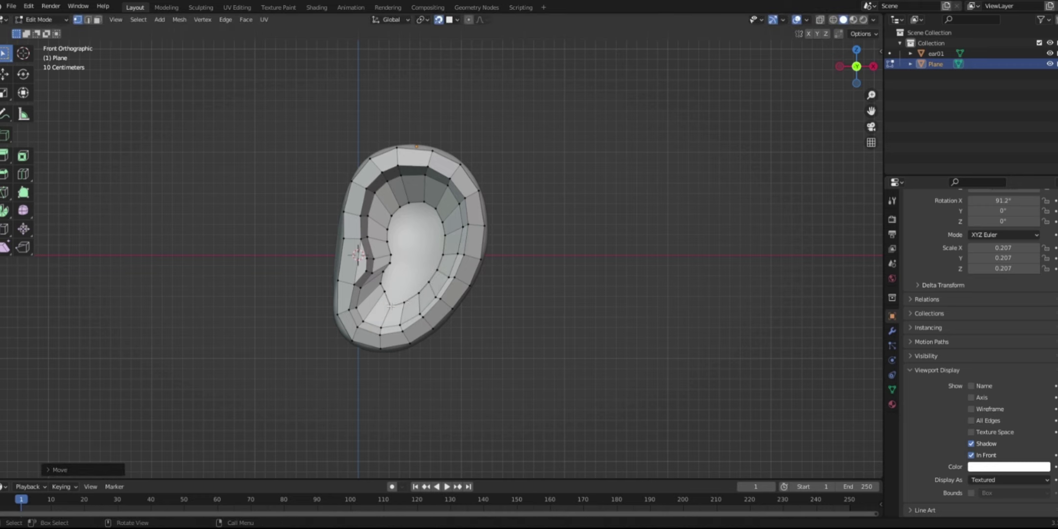
pyautogui.press('g')
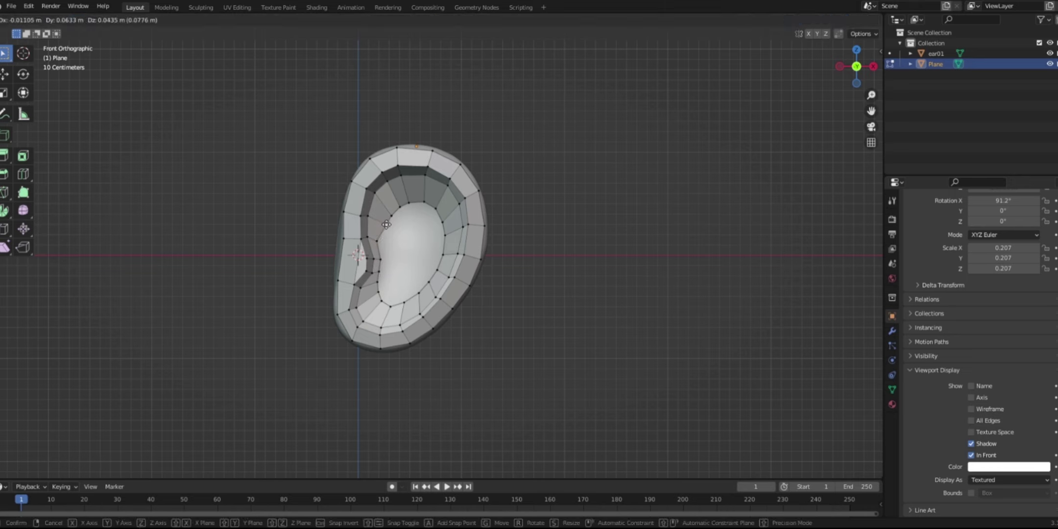
# - Add another smaller edge loop inside the ear's hollow and snap its vertices onto the surface
pyautogui.press('s')
pyautogui.click(426, 243)
pyautogui.click(424, 241)
pyautogui.scroll(1, 410, 229)
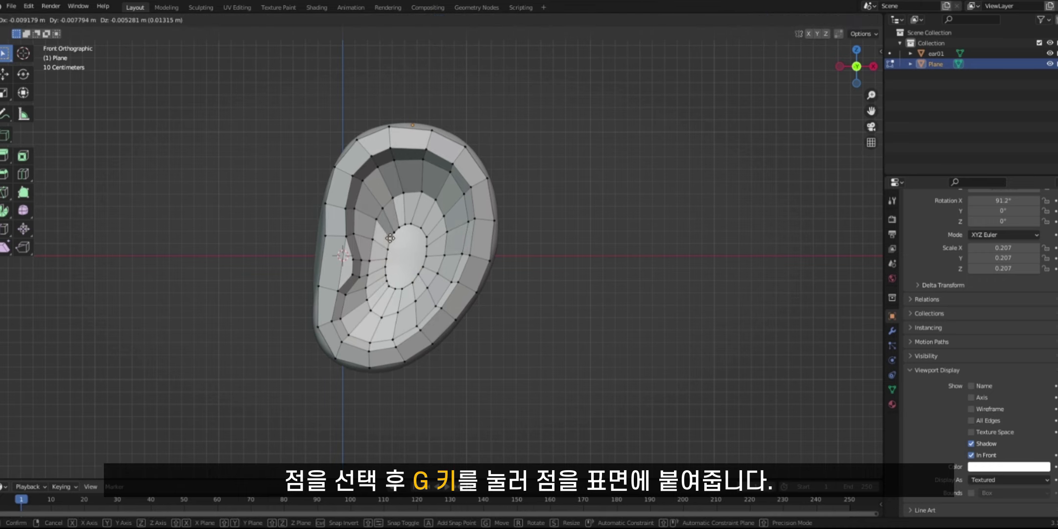
pyautogui.click(399, 223)
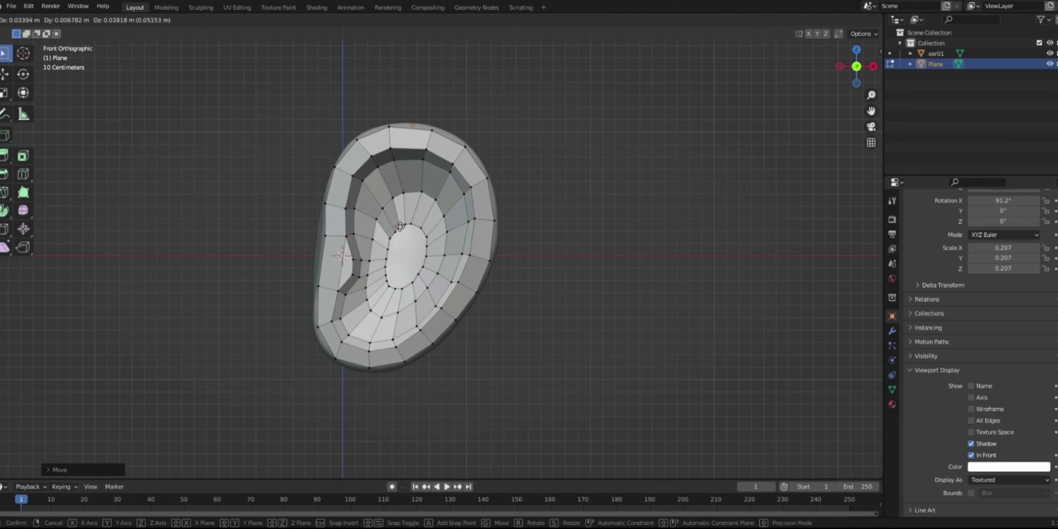
# - Extrude a chain of vertices down the middle of the central opening, moving the last one near the bottom edge
pyautogui.scroll(5, 377, 181)
pyautogui.press('e')
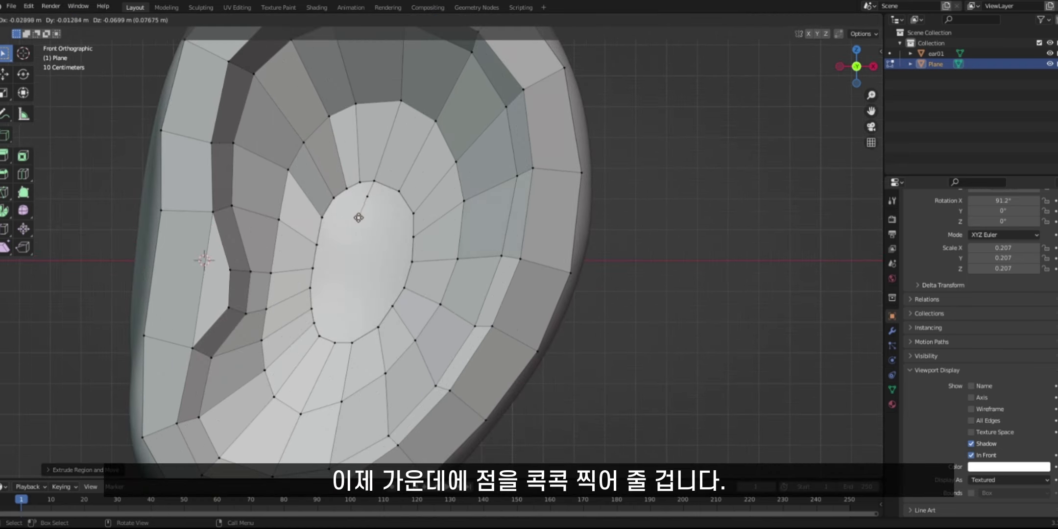
pyautogui.click(357, 225)
pyautogui.press('e')
pyautogui.click(350, 251)
pyautogui.press('e')
pyautogui.click(343, 270)
pyautogui.press('e')
pyautogui.click(340, 288)
pyautogui.press('e')
pyautogui.click(335, 310)
pyautogui.press('e')
pyautogui.click(332, 325)
pyautogui.hotkey('ctrl', 'z')
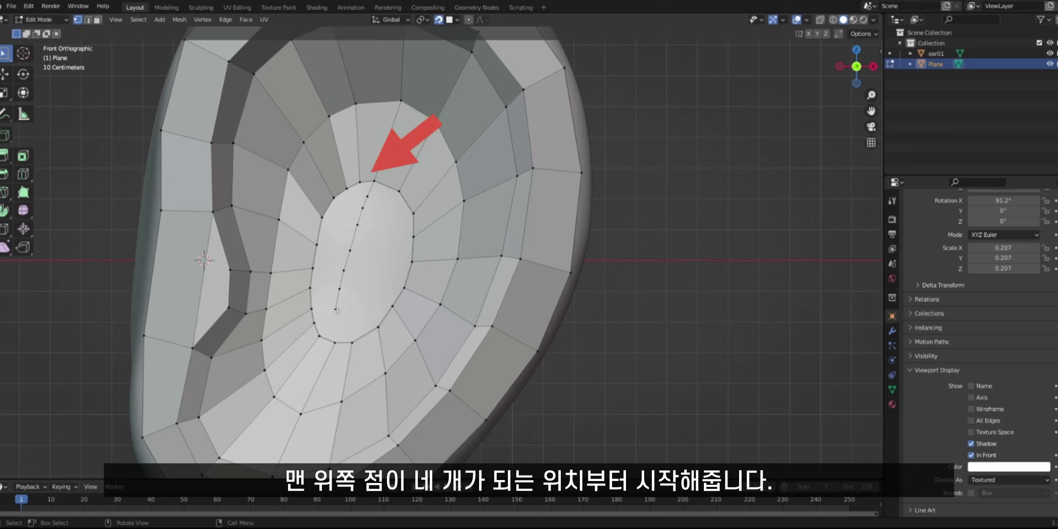
pyautogui.press('g')
pyautogui.click(334, 321)
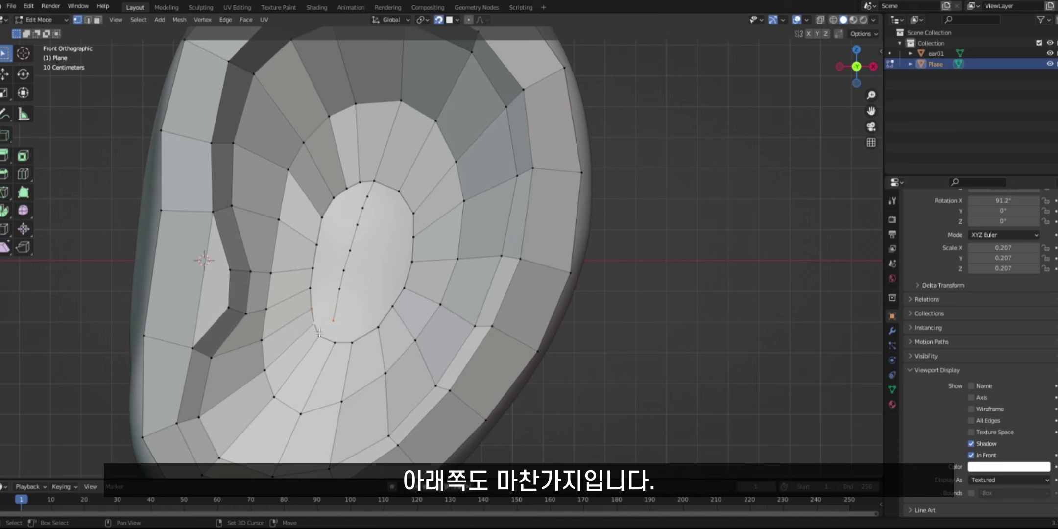
# - Fill the central opening with faces on both sides of the middle vertex chain
pyautogui.press('f')
pyautogui.press('f')
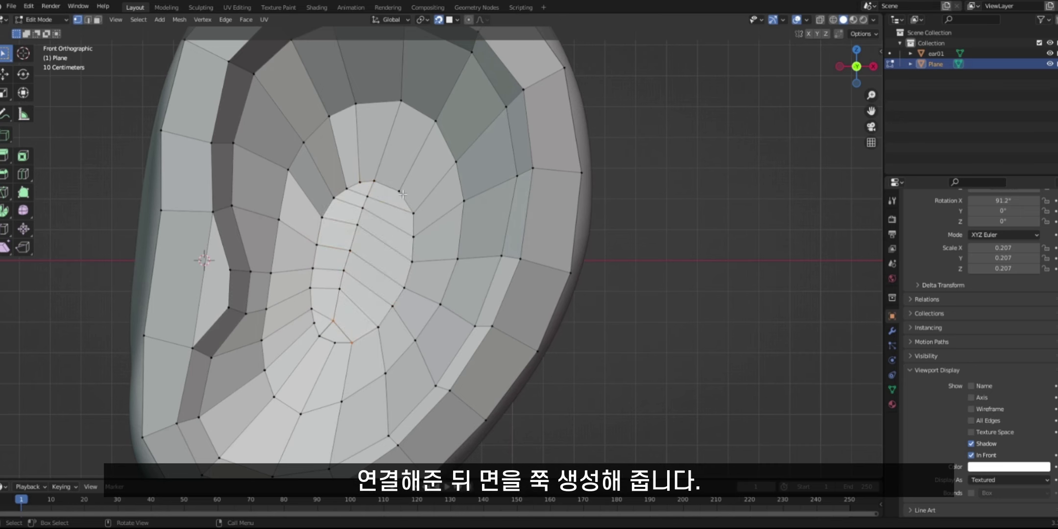
# - Extrude a chain of vertices along the outer side of the rim, from its upper corner across the top
pyautogui.scroll(-6, 453, 288)
pyautogui.moveTo(453, 289); pyautogui.dragTo(399, 274, button='middle')
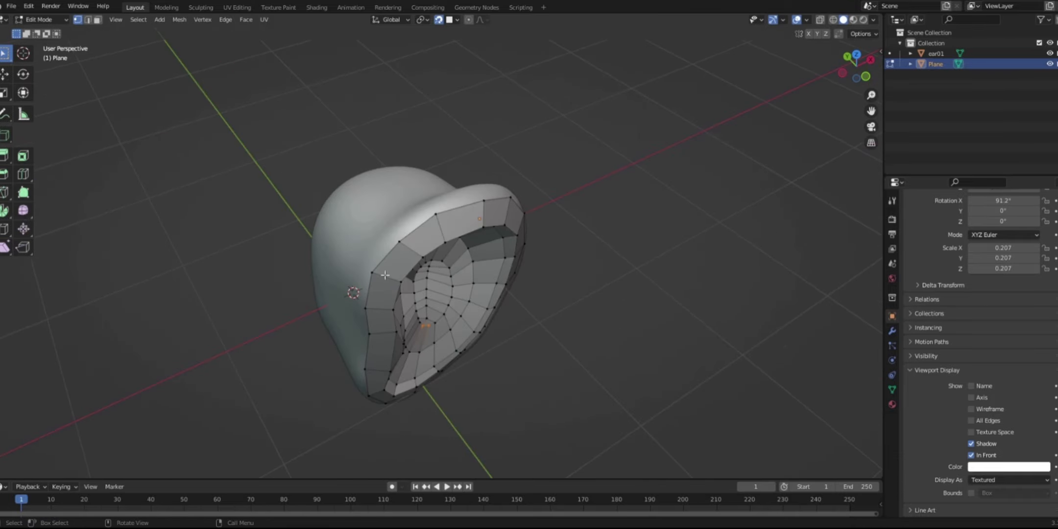
pyautogui.press('e')
pyautogui.click(357, 255)
pyautogui.press('e')
pyautogui.click(380, 229)
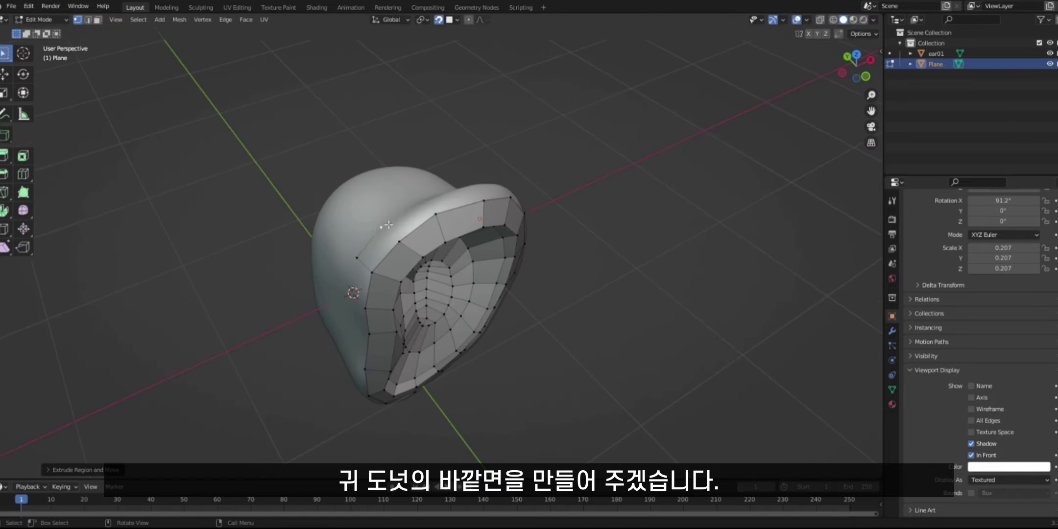
pyautogui.moveTo(381, 229); pyautogui.dragTo(424, 293, button='middle')
pyautogui.press('e')
pyautogui.click(444, 262)
pyautogui.press('e')
pyautogui.click(479, 230)
# - Continue the outer-side vertex chain down the back of the rim
pyautogui.moveTo(480, 229); pyautogui.dragTo(384, 192, button='middle')
pyautogui.press('e')
pyautogui.click(404, 229)
pyautogui.moveTo(403, 230); pyautogui.dragTo(391, 177, button='middle')
pyautogui.press('e')
pyautogui.click(404, 252)
pyautogui.moveTo(405, 252); pyautogui.dragTo(394, 210, button='middle')
pyautogui.press('e')
pyautogui.click(399, 293)
pyautogui.moveTo(399, 293); pyautogui.dragTo(430, 216, button='middle')
# - Extrude the outer-side chain around the bottom and up the opposite side toward its starting vertex
pyautogui.press('e')
pyautogui.click(382, 344)
pyautogui.press('e')
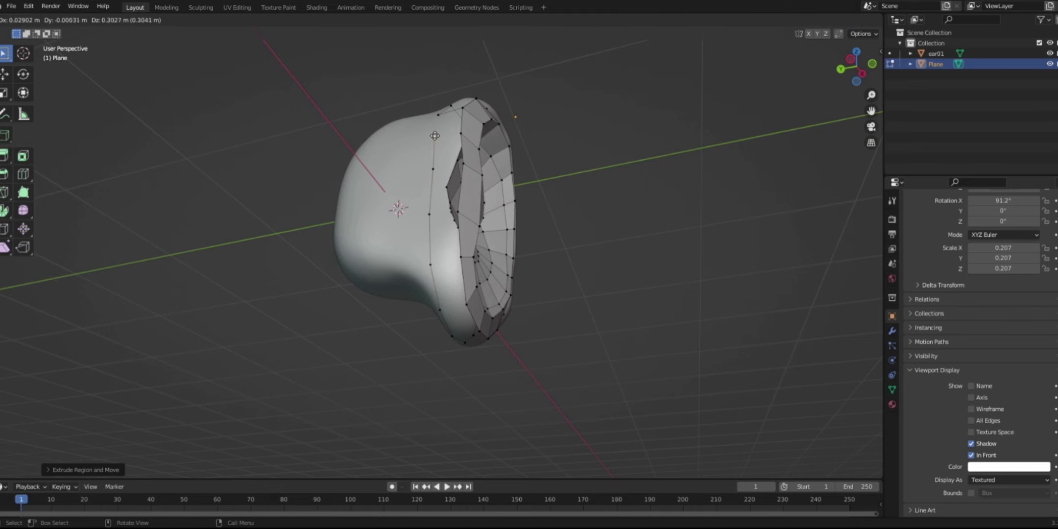
pyautogui.click(435, 136)
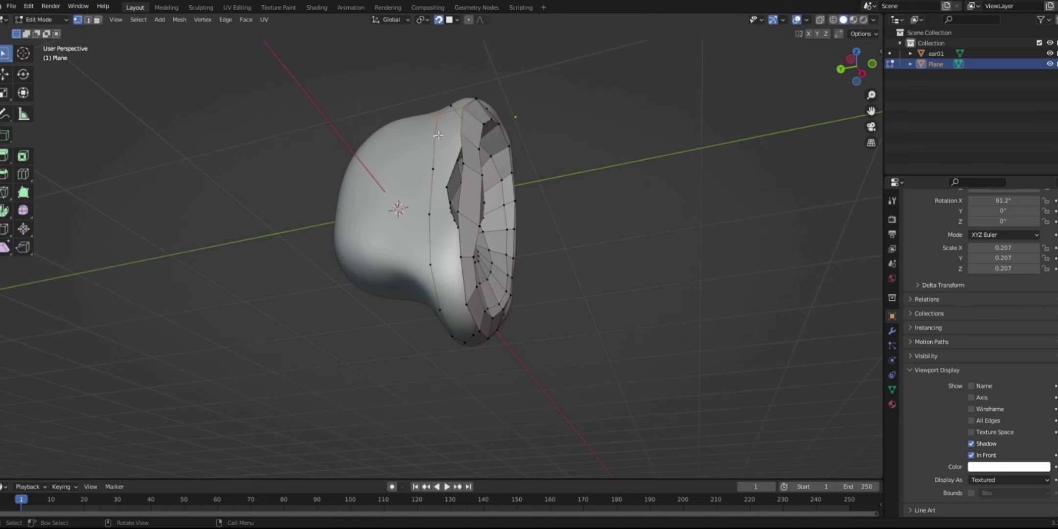
# - Fill faces between the outer-side loop and the rim, and reposition the strip's upper vertices on the surface
pyautogui.moveTo(566, 232); pyautogui.dragTo(397, 232, button='middle')
pyautogui.press('KP_1')
pyautogui.press('KP_3')
pyautogui.click(387, 136)
pyautogui.press('g')
pyautogui.click(386, 135)
pyautogui.click(387, 150)
pyautogui.press('g')
pyautogui.click(378, 133)
# - Reposition the remaining vertices near the upper end of the outer strip on the ear's surface
pyautogui.moveTo(386, 128); pyautogui.dragTo(399, 203, button='middle')
pyautogui.click(363, 154)
pyautogui.press('g')
pyautogui.click(361, 154)
pyautogui.click(360, 131)
pyautogui.press('g')
pyautogui.click(359, 131)
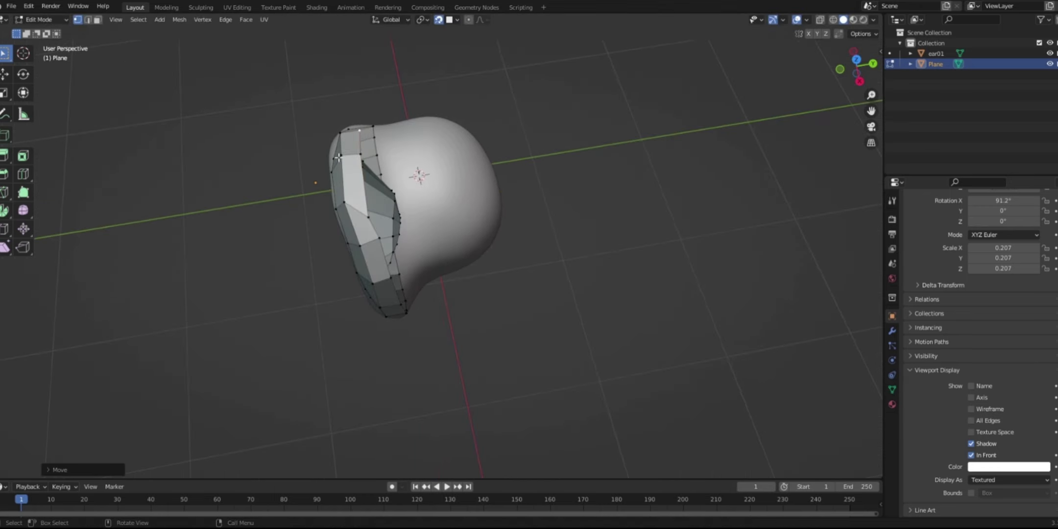
# - Reposition a vertex of the outer strip on the ear's surface and turn off the plane's In Front display
pyautogui.click(368, 216)
pyautogui.press('g')
pyautogui.click(366, 203)
pyautogui.moveTo(367, 202); pyautogui.dragTo(447, 240, button='middle')
pyautogui.press('KP_1')
pyautogui.click(1018, 454)
# - Extrude a vertex chain from the rim strip into the crease behind it and down the ear's side
pyautogui.moveTo(563, 350); pyautogui.dragTo(514, 352, button='middle')
pyautogui.click(375, 222)
pyautogui.press('e')
pyautogui.click(394, 224)
pyautogui.press('e')
pyautogui.click(400, 259)
pyautogui.press('e')
pyautogui.click(410, 282)
pyautogui.press('e')
pyautogui.click(421, 307)
# - Continue the crease vertex chain around the bottom of the ear behind the rim
pyautogui.moveTo(422, 308); pyautogui.dragTo(384, 275, button='middle')
pyautogui.press('e')
pyautogui.click(437, 324)
pyautogui.press('e')
pyautogui.click(472, 342)
pyautogui.press('e')
pyautogui.click(490, 342)
pyautogui.moveTo(451, 284); pyautogui.dragTo(482, 340, button='middle')
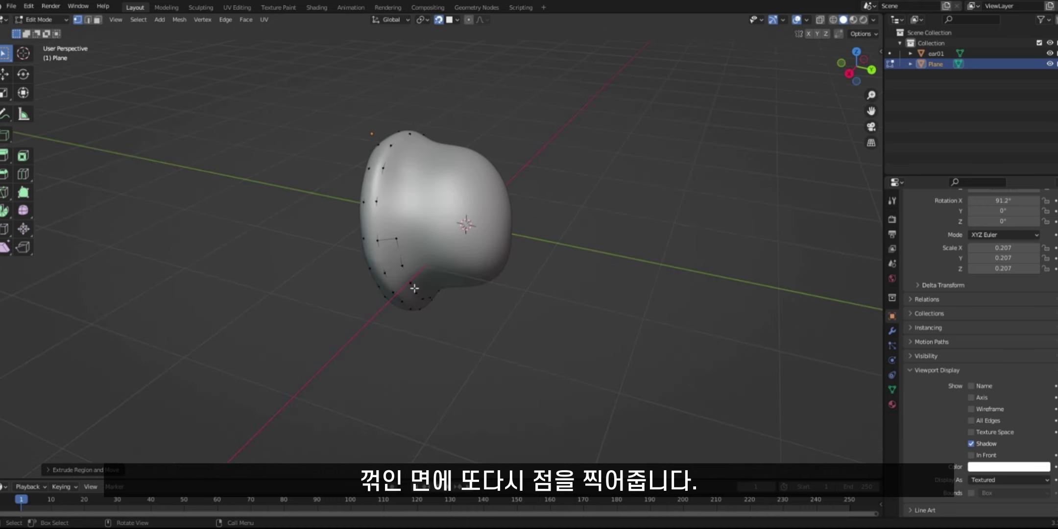
# - Extrude the crease chain from its starting vertex up the side and over the top of the ear
pyautogui.click(396, 239)
pyautogui.press('e')
pyautogui.click(398, 203)
pyautogui.press('e')
pyautogui.click(401, 174)
pyautogui.press('e')
pyautogui.click(408, 156)
pyautogui.moveTo(408, 155); pyautogui.dragTo(363, 204, button='middle')
pyautogui.press('e')
pyautogui.click(453, 167)
pyautogui.press('e')
pyautogui.click(475, 160)
# - Extrude the crease chain down the ear's opposite side toward the lower end
pyautogui.moveTo(617, 289); pyautogui.dragTo(498, 217, button='middle')
pyautogui.press('e')
pyautogui.click(499, 237)
pyautogui.press('e')
pyautogui.click(500, 295)
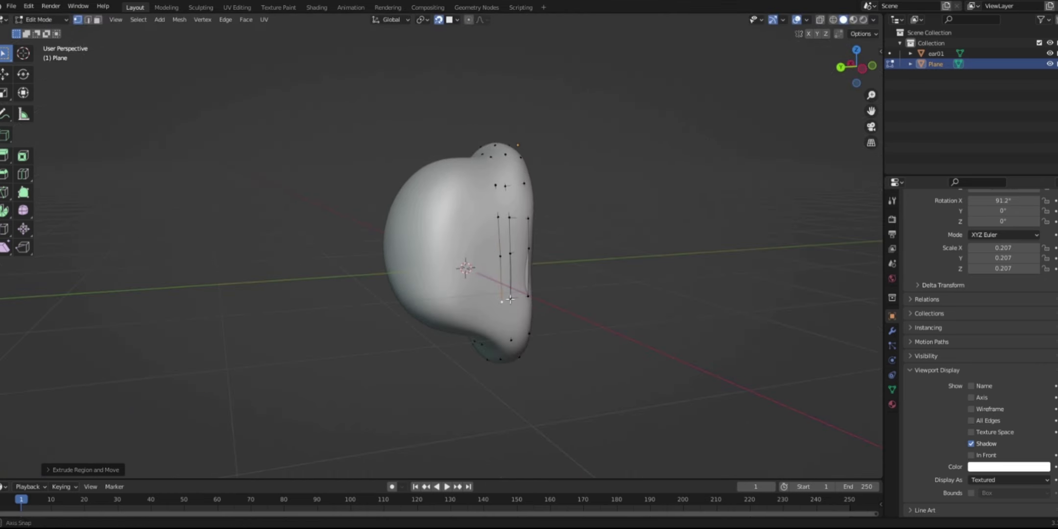
pyautogui.moveTo(500, 295); pyautogui.dragTo(499, 218, button='middle')
pyautogui.press('e')
pyautogui.click(499, 252)
# - Turn the plane's In Front display back on and fill faces between the crease loop and the outer rim strip
pyautogui.keyDown('shift'); pyautogui.click(489, 281); pyautogui.keyUp('shift')
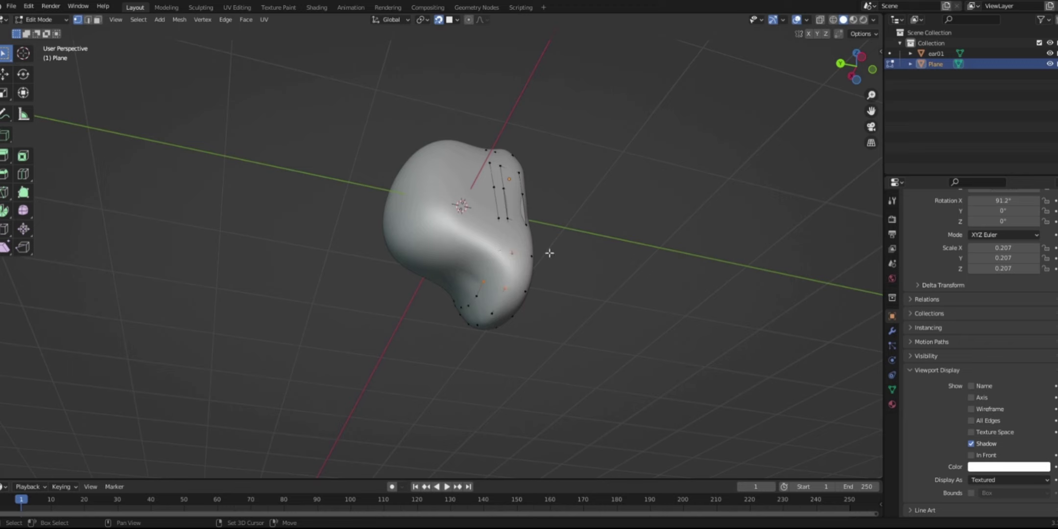
pyautogui.click(971, 454)
pyautogui.moveTo(626, 350)
pyautogui.mouseDown(button='middle')
pyautogui.moveTo(691, 362)
pyautogui.moveTo(545, 305)
pyautogui.moveTo(544, 283)
pyautogui.mouseUp(button='middle')
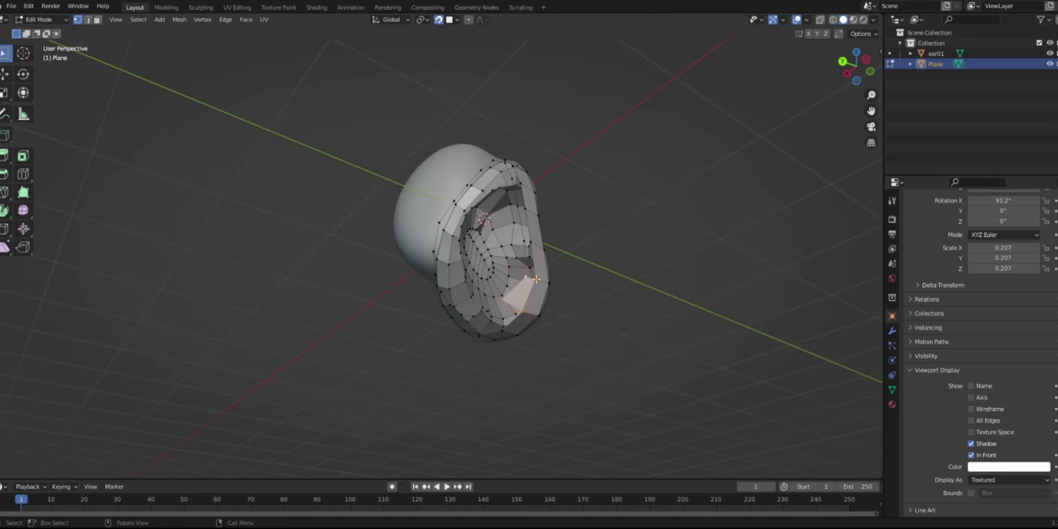
pyautogui.moveTo(678, 288); pyautogui.dragTo(378, 275, button='middle')
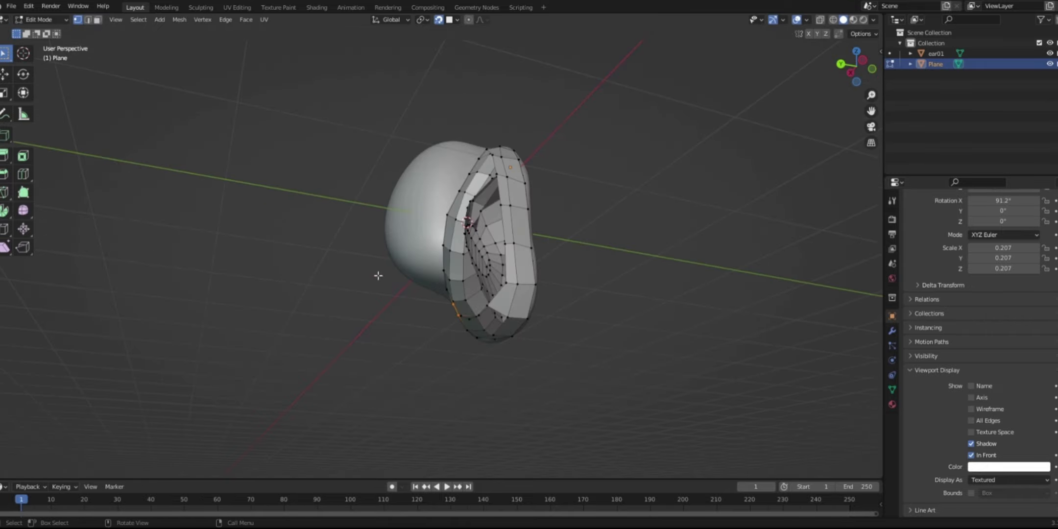
pyautogui.moveTo(451, 285); pyautogui.dragTo(360, 235, button='middle')
# - Extrude the whole crease edge loop back along the ear's body and scale it to fit the surface
pyautogui.keyDown('alt'); pyautogui.click(407, 186); pyautogui.keyUp('alt')
pyautogui.press('ctrl+KP_1')
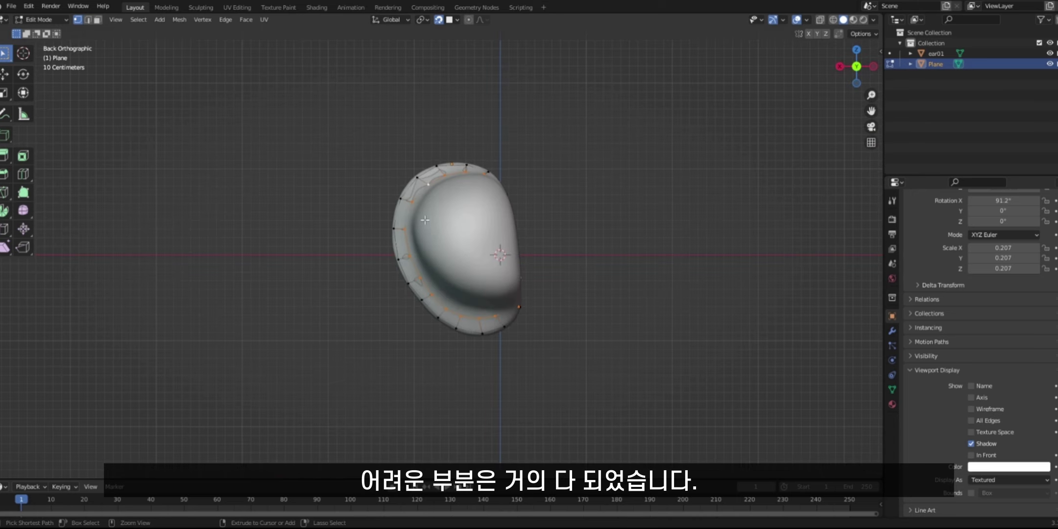
pyautogui.press('KP_3')
pyautogui.press('KP_1')
pyautogui.press('KP_3')
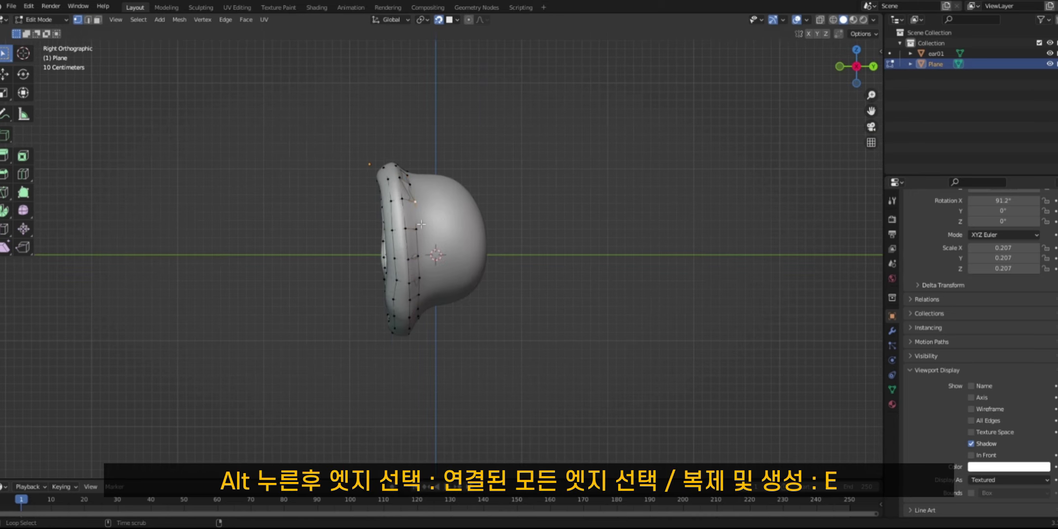
pyautogui.press('e')
pyautogui.press('s')
pyautogui.click(470, 212)
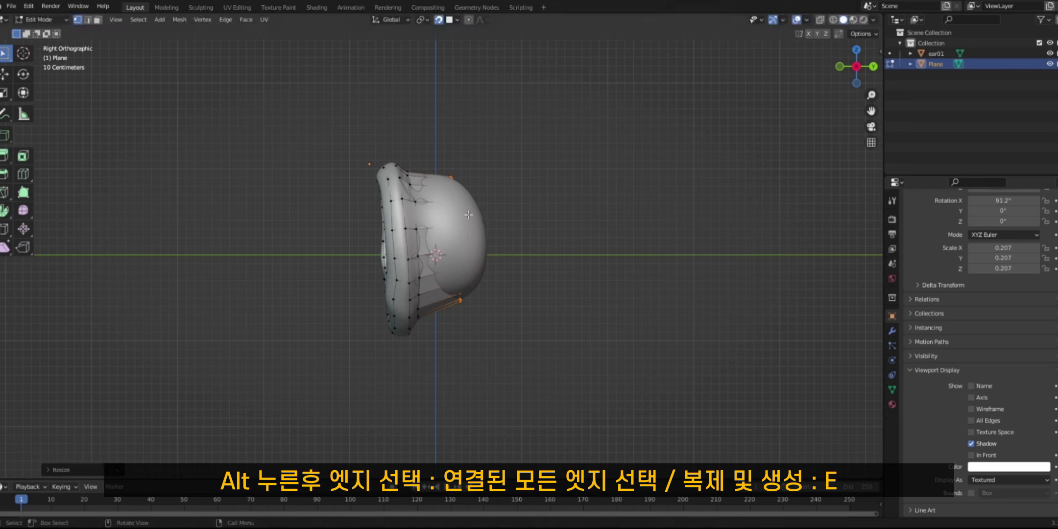
# - Turn on In Front display and move the extruded loop's lower side vertices onto the ear's surface
pyautogui.click(976, 457)
pyautogui.press('e')
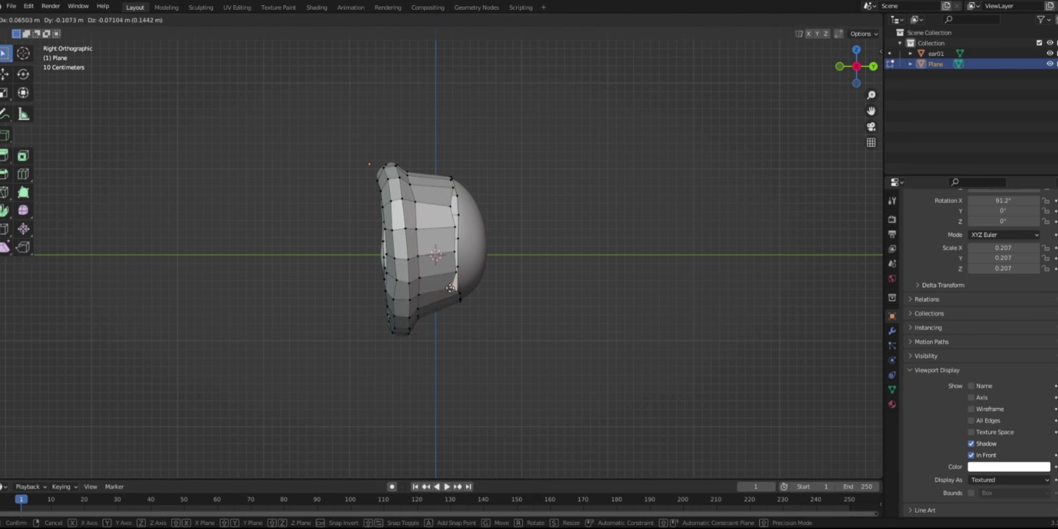
pyautogui.click(454, 286)
pyautogui.moveTo(454, 287); pyautogui.dragTo(455, 306, button='middle')
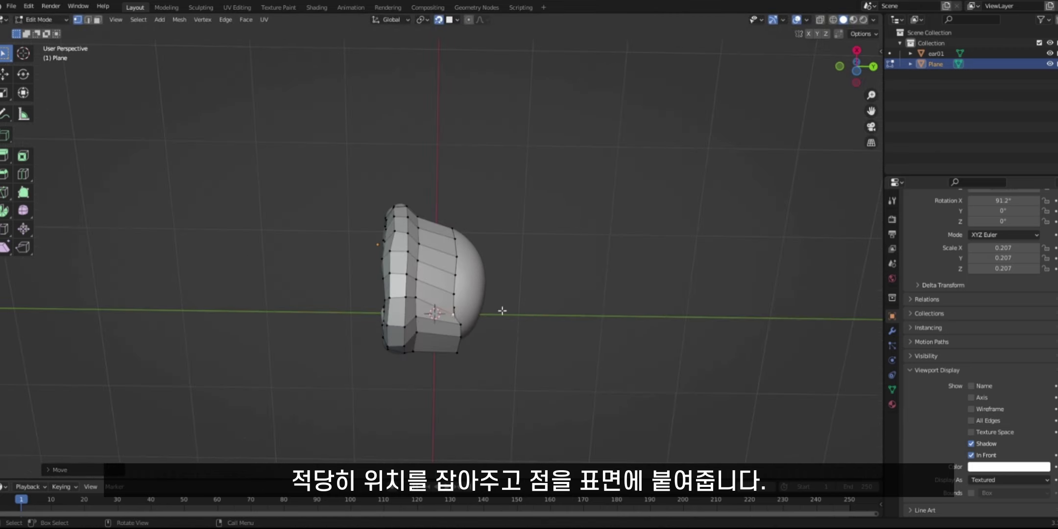
pyautogui.press('g')
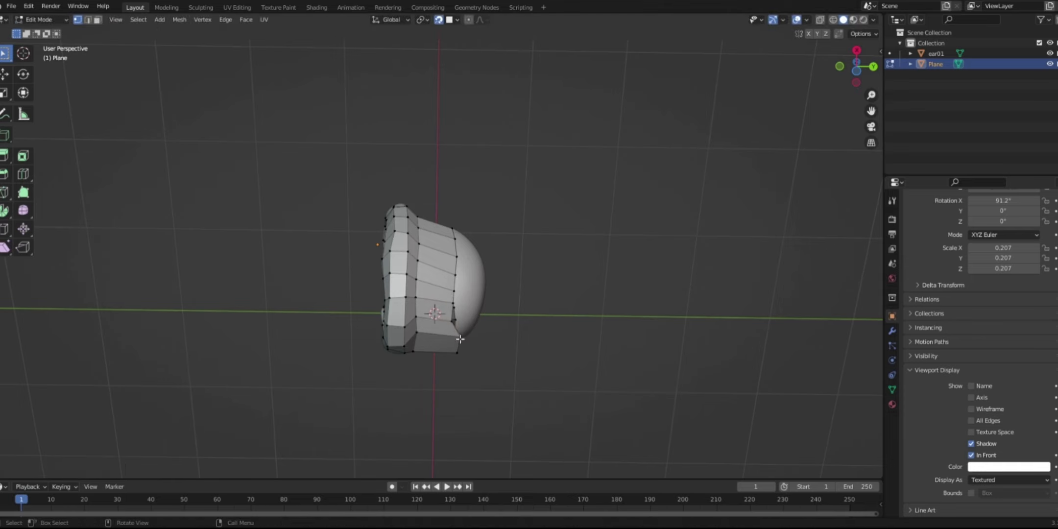
pyautogui.click(449, 336)
pyautogui.moveTo(450, 336); pyautogui.dragTo(262, 356, button='middle')
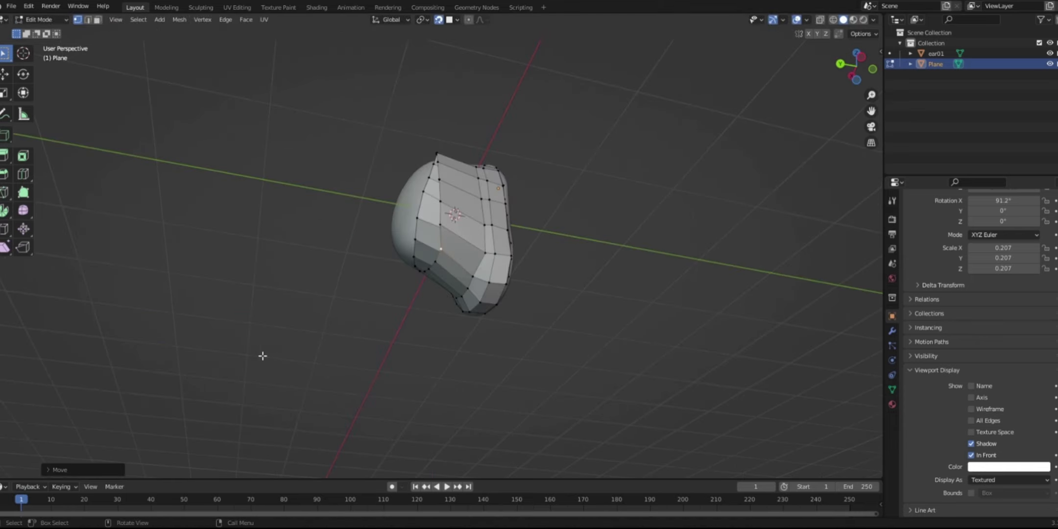
# - Reposition the extruded loop's vertices along the opposite side so they follow the ear's surface
pyautogui.click(402, 236)
pyautogui.press('g')
pyautogui.click(411, 237)
pyautogui.click(402, 207)
pyautogui.press('g')
pyautogui.click(413, 210)
pyautogui.moveTo(412, 211); pyautogui.dragTo(416, 262, button='middle')
pyautogui.click(410, 244)
pyautogui.click(421, 244)
pyautogui.click(413, 218)
pyautogui.press('g')
pyautogui.click(424, 219)
# - Even out the remaining vertices of the extruded body loop on the ear's surface
pyautogui.moveTo(424, 219); pyautogui.dragTo(466, 256, button='middle')
pyautogui.click(433, 240)
pyautogui.press('g')
pyautogui.click(434, 222)
pyautogui.click(439, 237)
pyautogui.press('g')
pyautogui.click(443, 236)
pyautogui.click(427, 245)
pyautogui.press('g')
pyautogui.click(429, 241)
pyautogui.click(438, 250)
pyautogui.press('KP_1')
pyautogui.moveTo(461, 324); pyautogui.dragTo(577, 311, button='middle')
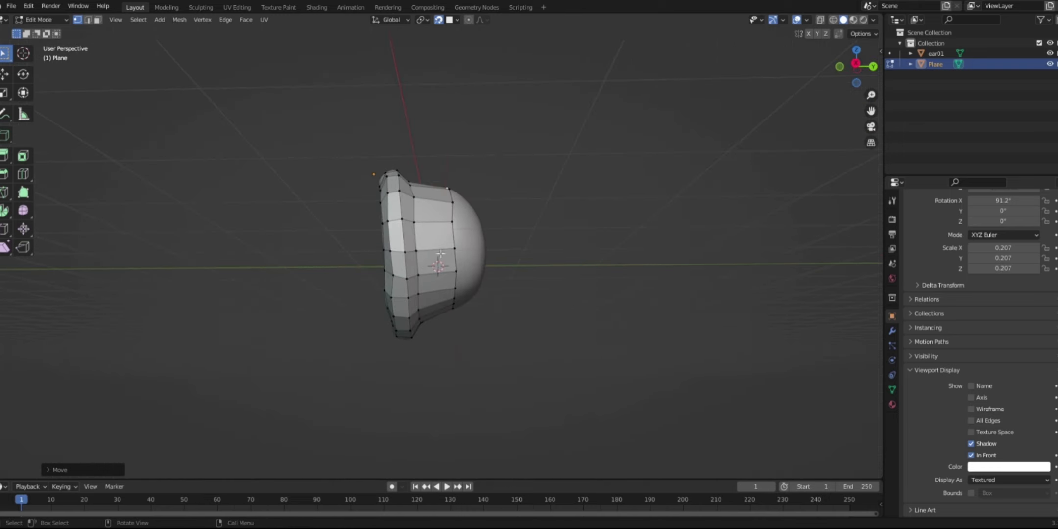
# - Extrude the body's rear edge loop inward over the ear's back and reposition the new loop
pyautogui.press('ctrl+KP_1')
pyautogui.press('e')
pyautogui.click(513, 246)
pyautogui.press('KP_1')
pyautogui.press('ctrl+KP_1')
pyautogui.press('g')
pyautogui.click(537, 246)
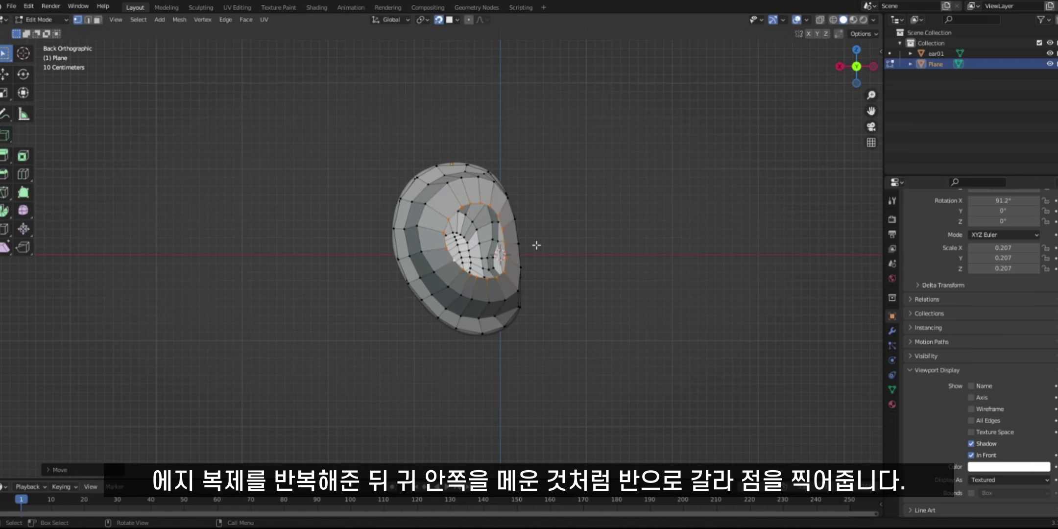
pyautogui.scroll(2, 598, 214)
pyautogui.keyDown('shift'); pyautogui.moveTo(600, 214); pyautogui.dragTo(504, 230, button='middle'); pyautogui.keyUp('shift')
# - Extrude the back loop once more, scale it down and shift it toward the center of the ear's back
pyautogui.press('e')
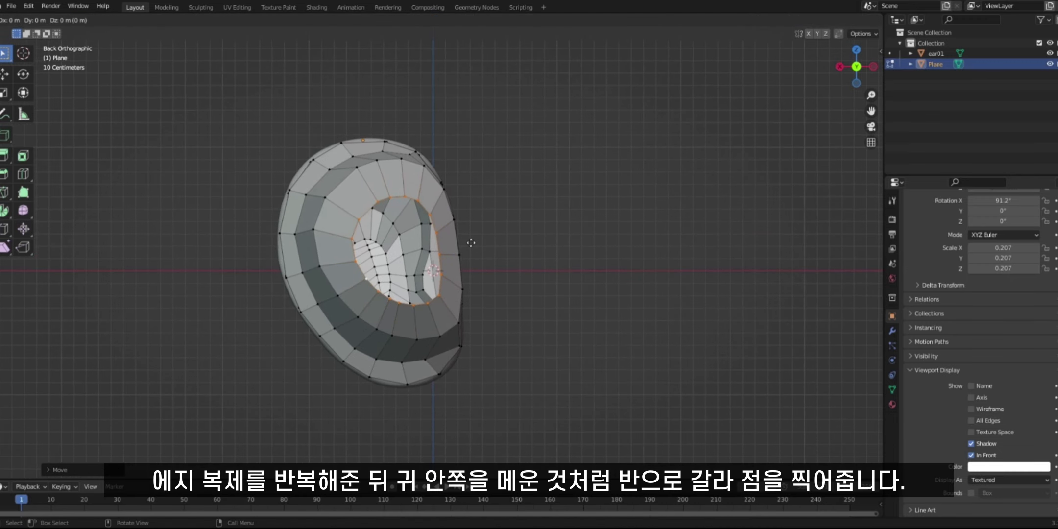
pyautogui.click(436, 241)
pyautogui.press('s')
pyautogui.click(420, 240)
pyautogui.press('g')
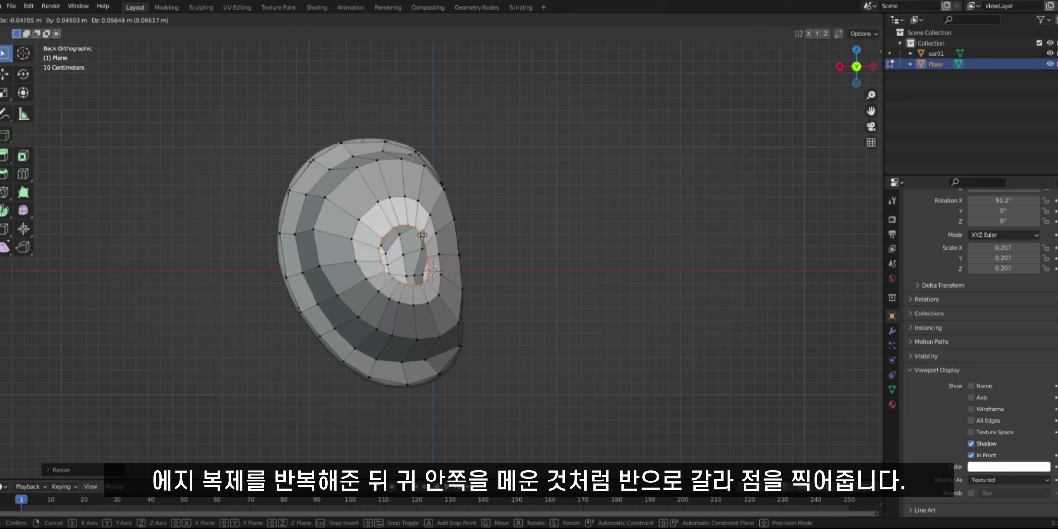
pyautogui.click(421, 236)
pyautogui.moveTo(422, 236); pyautogui.dragTo(480, 190, button='middle')
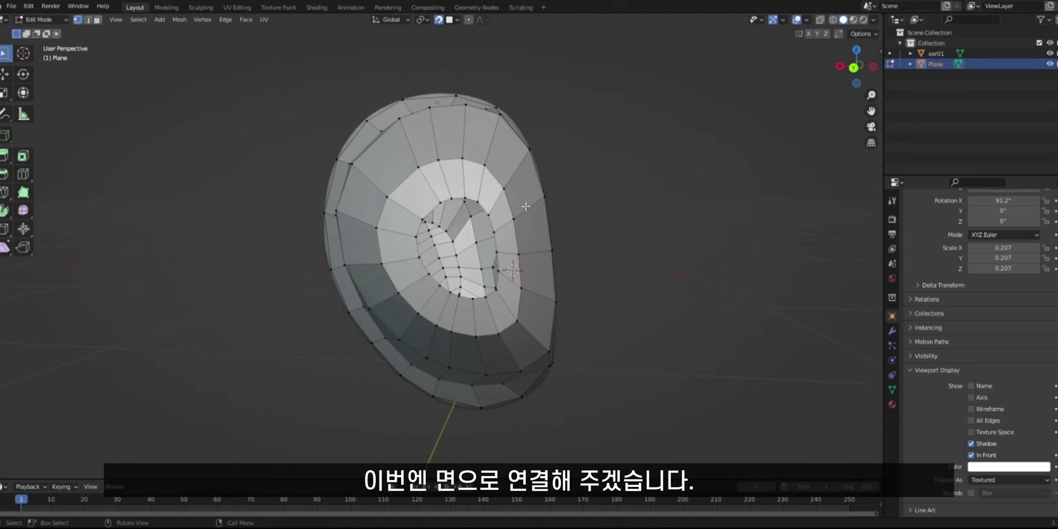
# - Extrude a strip down the middle of the remaining opening on the ear's back
pyautogui.press('g')
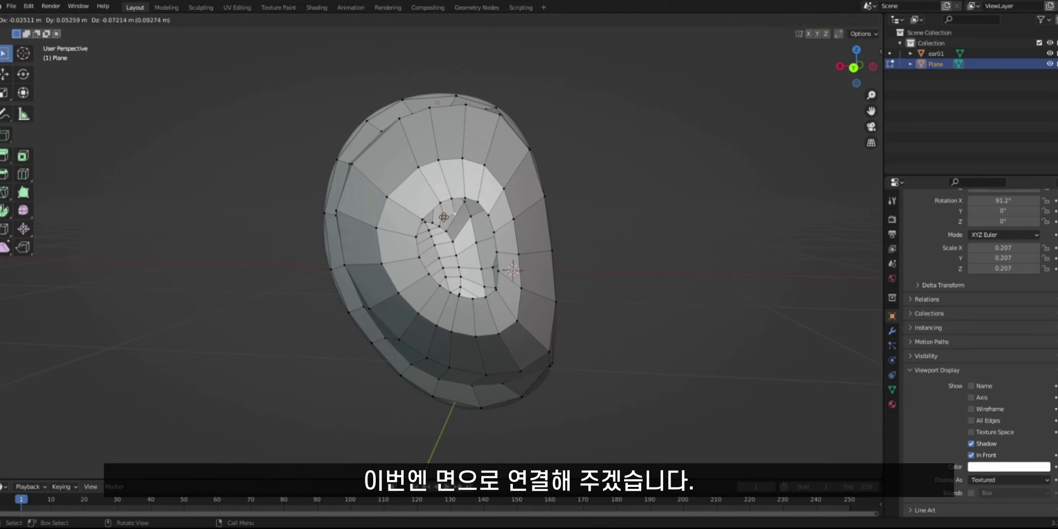
pyautogui.click(446, 216)
pyautogui.press('e')
pyautogui.click(452, 230)
pyautogui.press('e')
pyautogui.click(456, 245)
pyautogui.press('e')
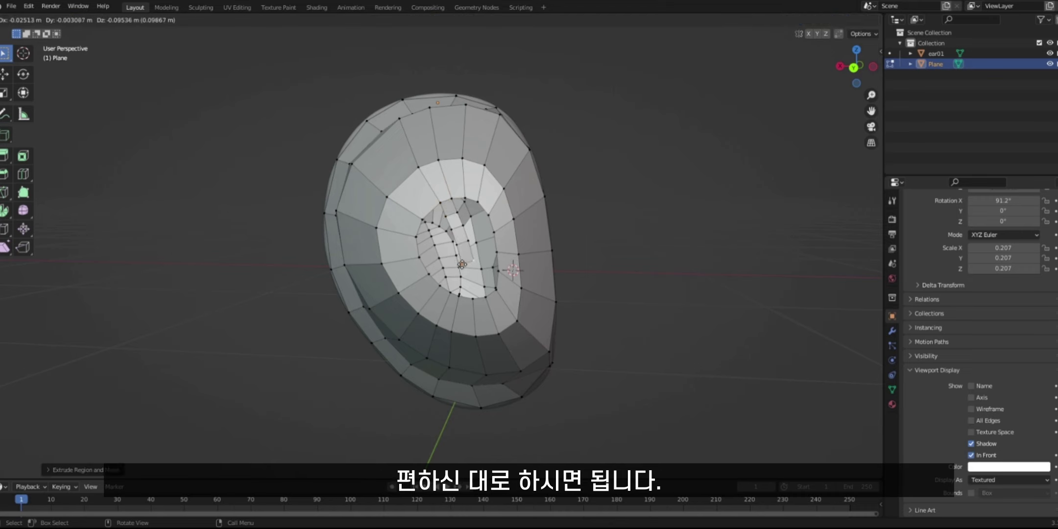
pyautogui.click(469, 280)
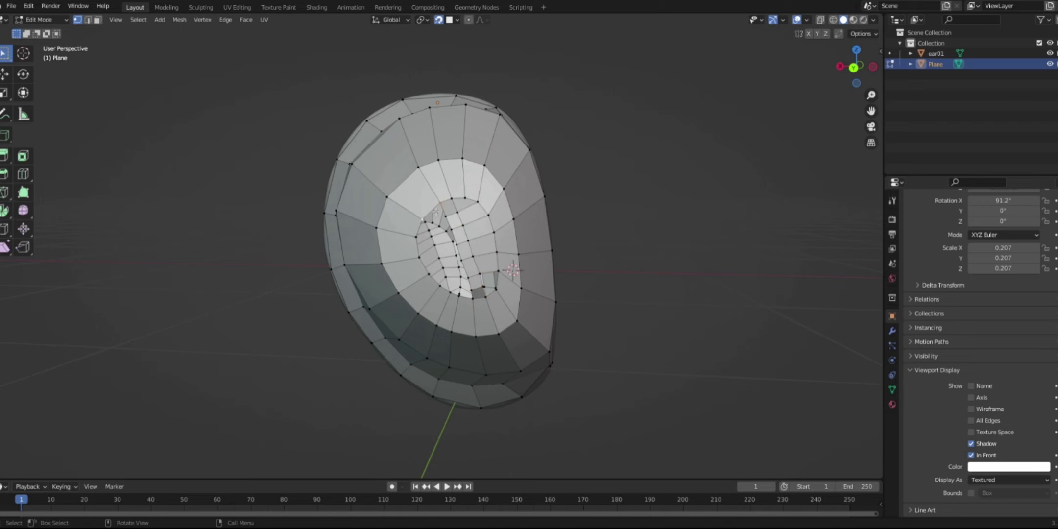
# - Add a loop cut near the lower end of the strip filling the back opening
pyautogui.scroll(1, 512, 333)
pyautogui.hotkey('ctrl', 'r')
pyautogui.click(493, 303)
pyautogui.click(493, 302)
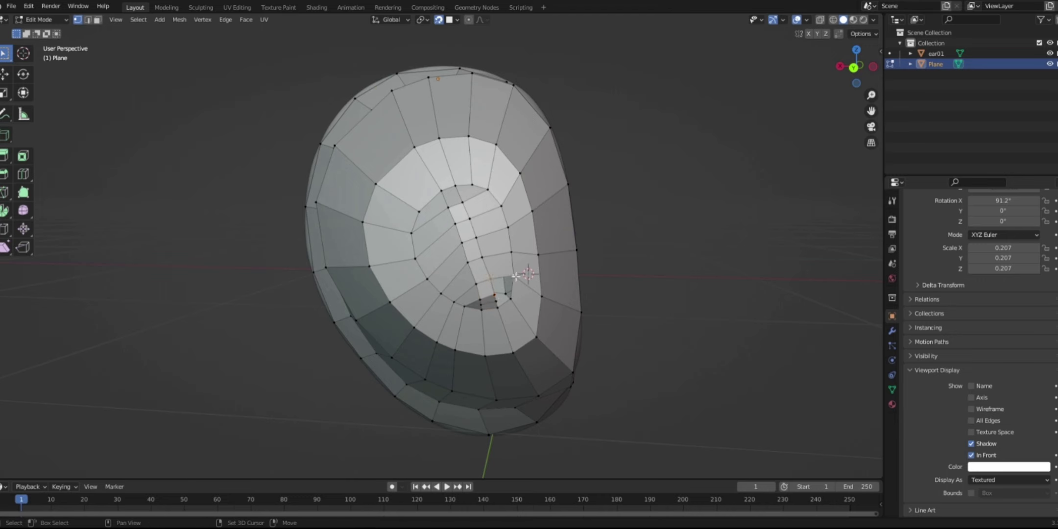
pyautogui.moveTo(497, 302); pyautogui.dragTo(531, 259, button='middle')
pyautogui.moveTo(459, 265); pyautogui.dragTo(471, 261, button='middle')
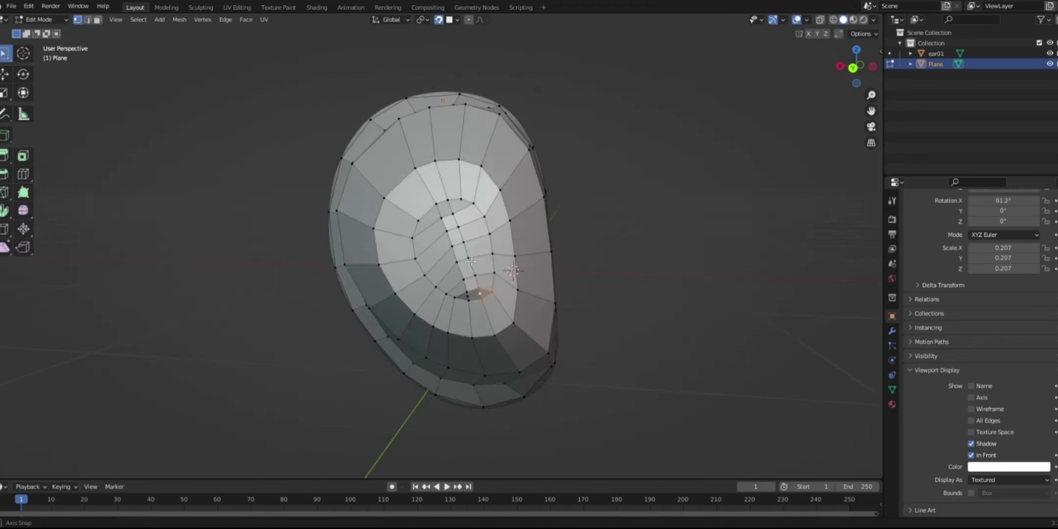
# - Reposition the middle vertices of the back fill so its edges run without sharp bends
pyautogui.click(452, 249)
pyautogui.press('g')
pyautogui.click(454, 256)
pyautogui.click(464, 241)
pyautogui.press('g')
pyautogui.click(466, 248)
pyautogui.press('g')
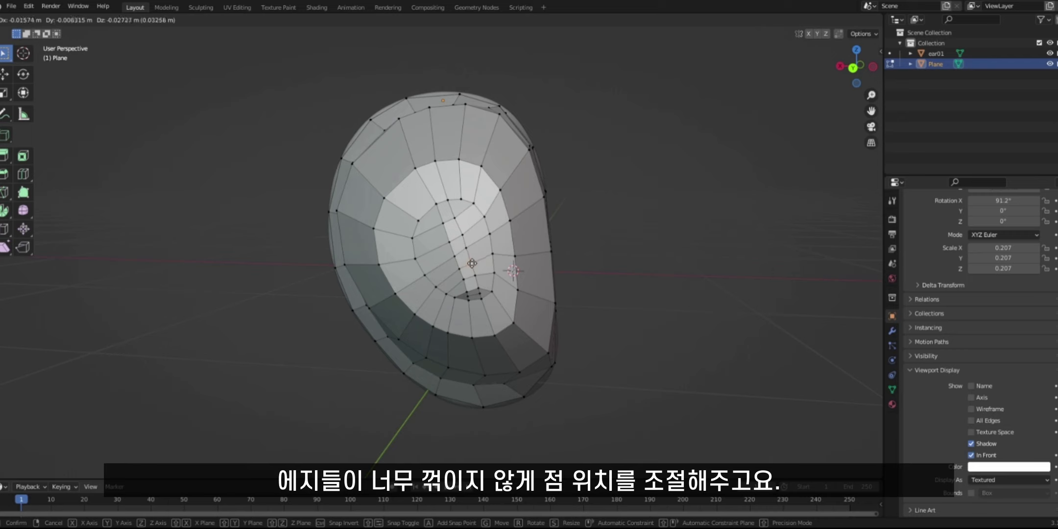
pyautogui.press('g')
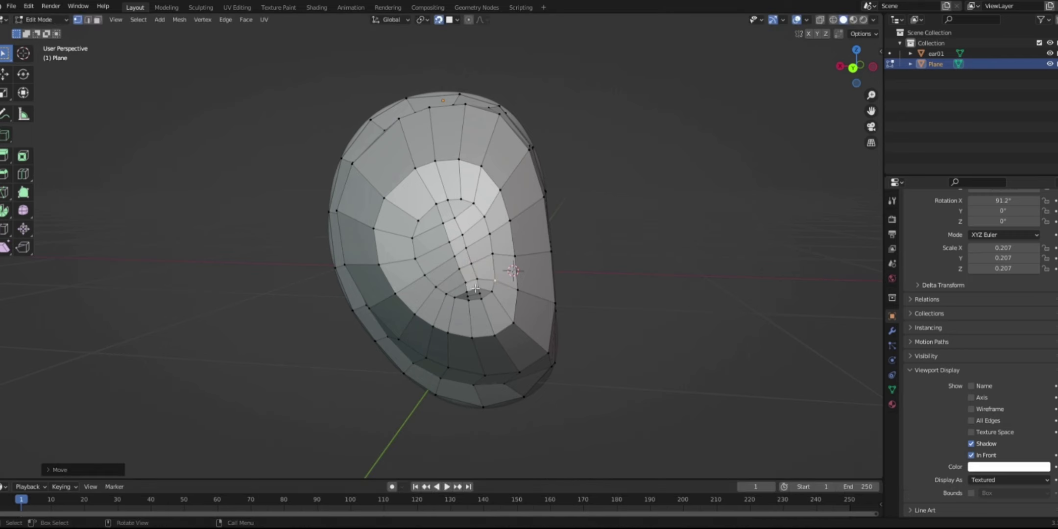
# - Close the small gap at the lower end of the back fill and adjust the vertices around it
pyautogui.click(468, 299)
pyautogui.press('g')
pyautogui.click(471, 296)
pyautogui.press('g')
pyautogui.click(471, 301)
pyautogui.press('g')
pyautogui.click(480, 293)
pyautogui.press('g')
pyautogui.click(484, 299)
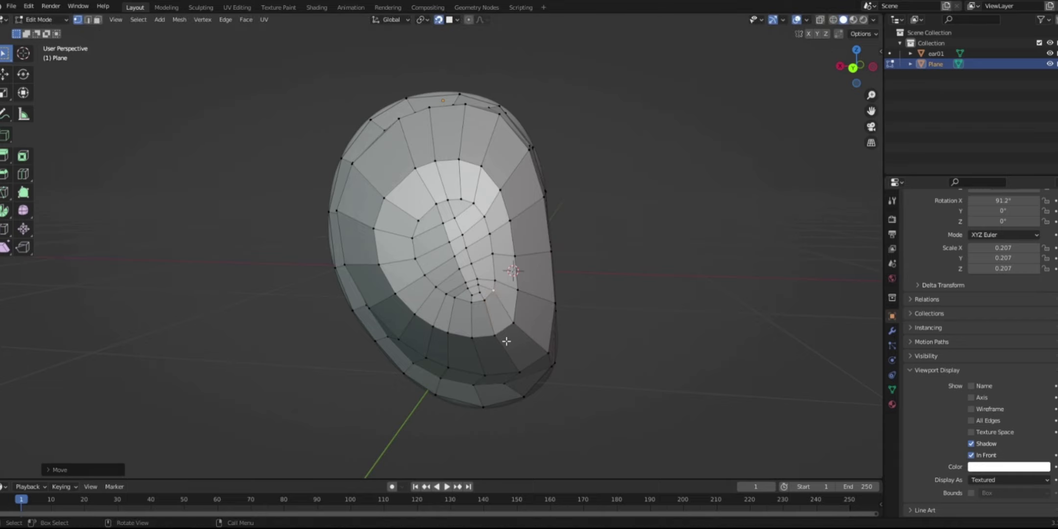
# - Leave edit mode and add a Shrinkwrap modifier to the plane with ear01 as its target
pyautogui.press('Tab')
pyautogui.moveTo(582, 336); pyautogui.dragTo(586, 306, button='middle')
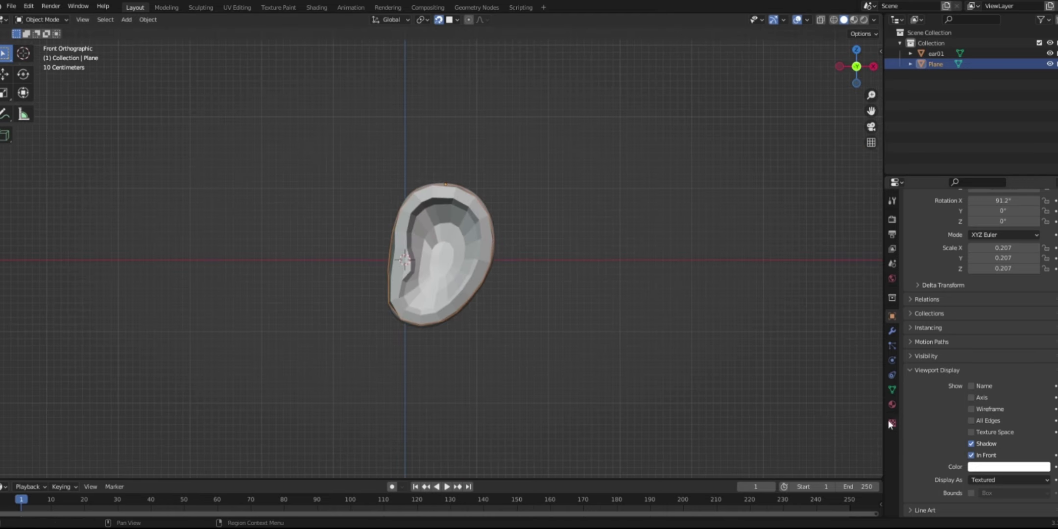
pyautogui.click(892, 331)
pyautogui.click(968, 217)
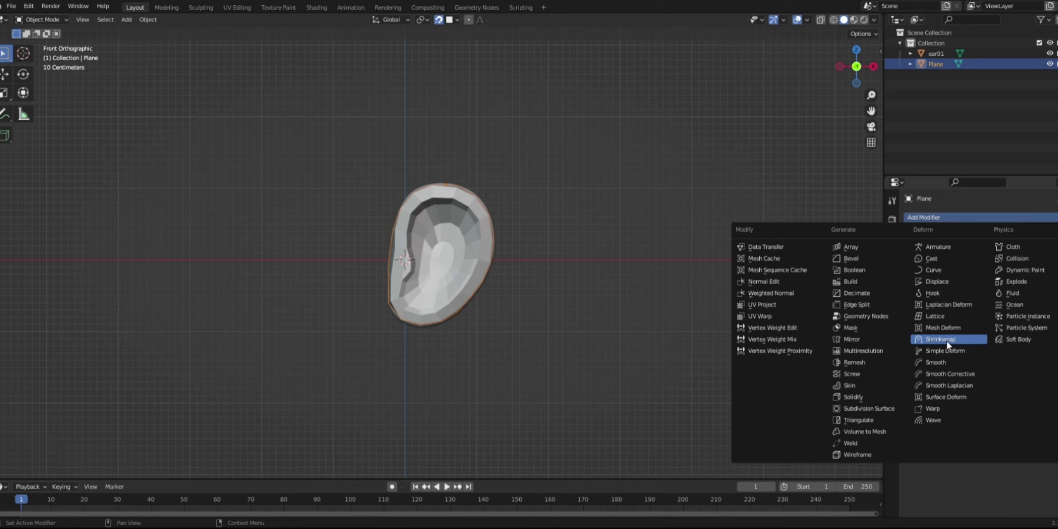
pyautogui.click(945, 340)
pyautogui.click(1045, 276)
# - Add a Subdivision Surface modifier with viewport level 2 ahead of Shrinkwrap and shade the ear smooth
pyautogui.click(940, 218)
pyautogui.click(858, 408)
pyautogui.moveTo(1056, 319); pyautogui.dragTo(1055, 235)
pyautogui.click(1046, 264)
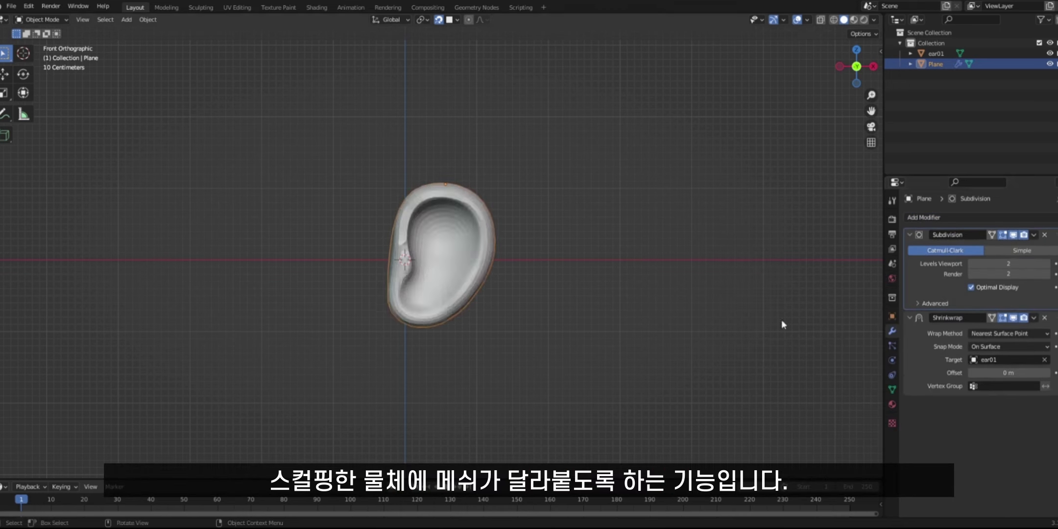
pyautogui.click(147, 20)
pyautogui.click(201, 238)
# - Adjust a vertex on the rim's inner edge in edit mode and turn off the plane's In Front display
pyautogui.moveTo(523, 255); pyautogui.dragTo(426, 235, button='middle')
pyautogui.scroll(4, 329, 240)
pyautogui.press('Tab')
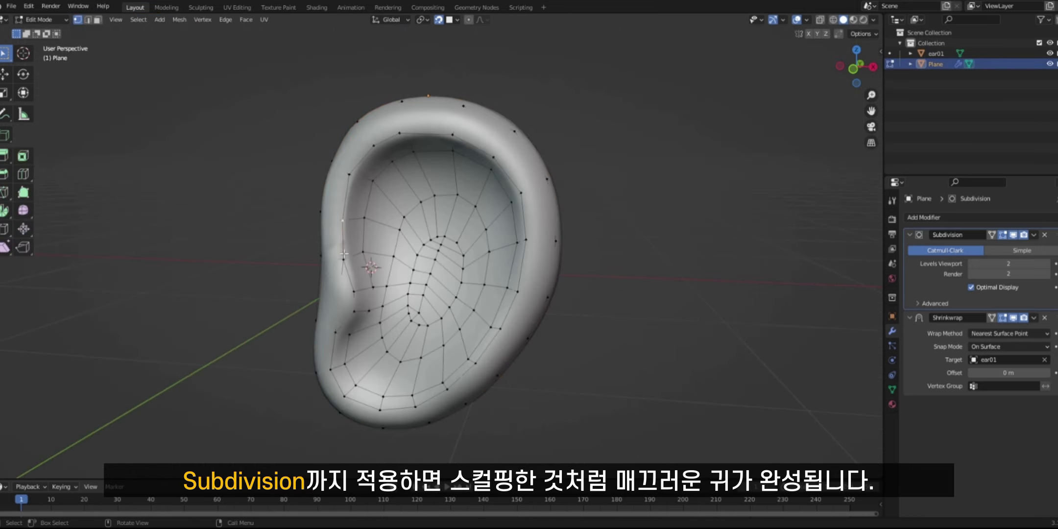
pyautogui.click(342, 253)
pyautogui.press('g')
pyautogui.click(347, 216)
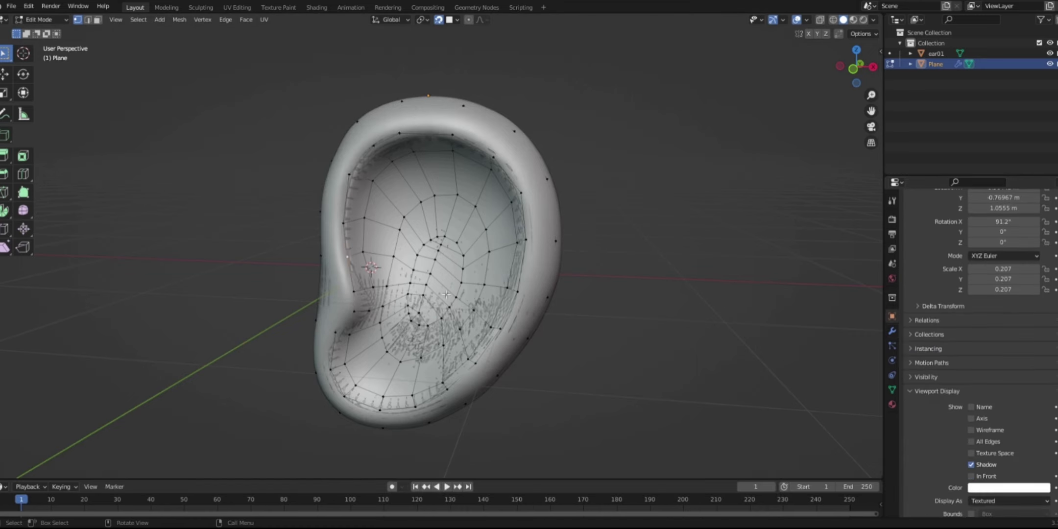
pyautogui.click(974, 477)
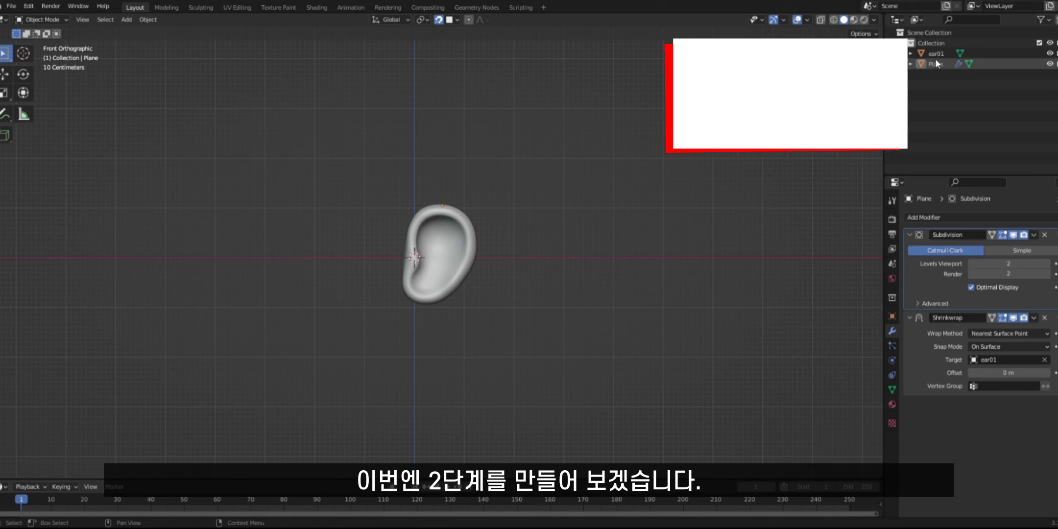
# - Select both ear01 and its retopologized plane and move them along the negative X axis, away from the origin
pyautogui.scroll(3, 459, 276)
pyautogui.click(5, 74)
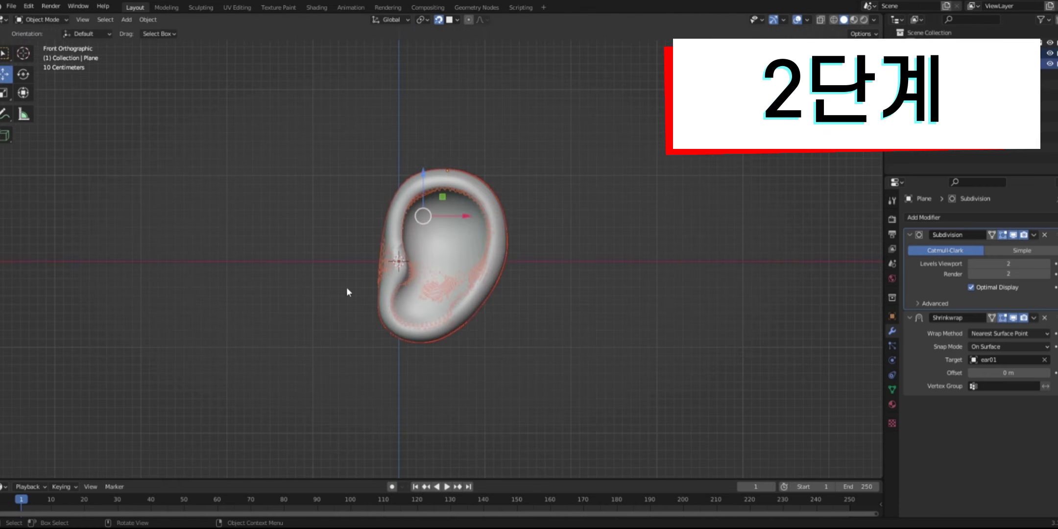
pyautogui.moveTo(465, 222); pyautogui.dragTo(255, 221)
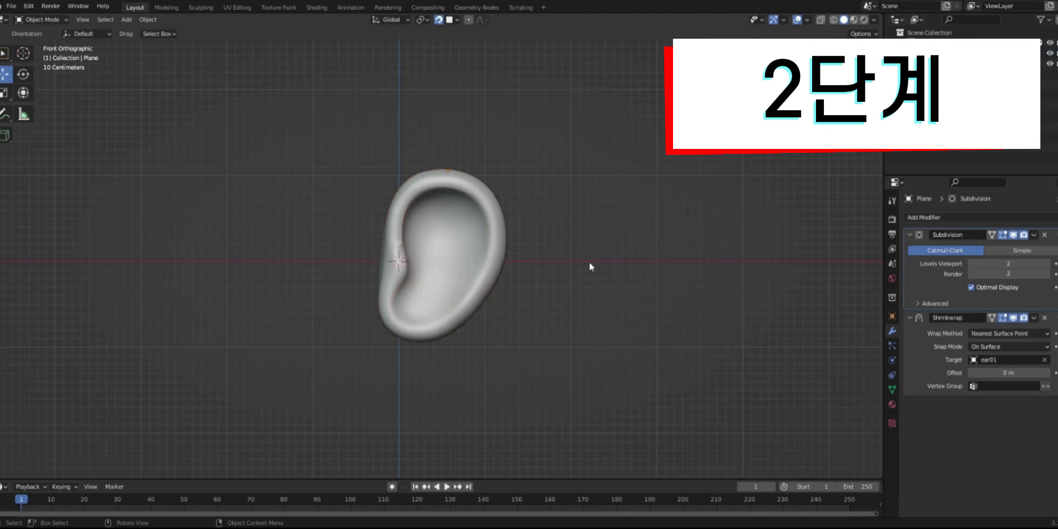
pyautogui.keyDown('ctrl'); pyautogui.click(935, 54); pyautogui.keyUp('ctrl')
pyautogui.moveTo(463, 217); pyautogui.dragTo(116, 217)
# - Try to move both ear objects along the Y axis in the top view
pyautogui.scroll(-3, 171, 237)
pyautogui.press('KP_7')
pyautogui.moveTo(229, 234); pyautogui.dragTo(232, 58)
pyautogui.hotkey('ctrl', 'z')
# - Duplicate ear01 in place with snapping turned off and move the copy along X back to the origin
pyautogui.press('KP_1')
pyautogui.click(930, 56)
pyautogui.hotkey('shift', 'd')
pyautogui.click(263, 277)
pyautogui.hotkey('ctrl', 'z')
pyautogui.click(438, 21)
pyautogui.hotkey('shift', 'd')
pyautogui.rightClick(288, 240)
pyautogui.moveTo(261, 259); pyautogui.dragTo(436, 259)
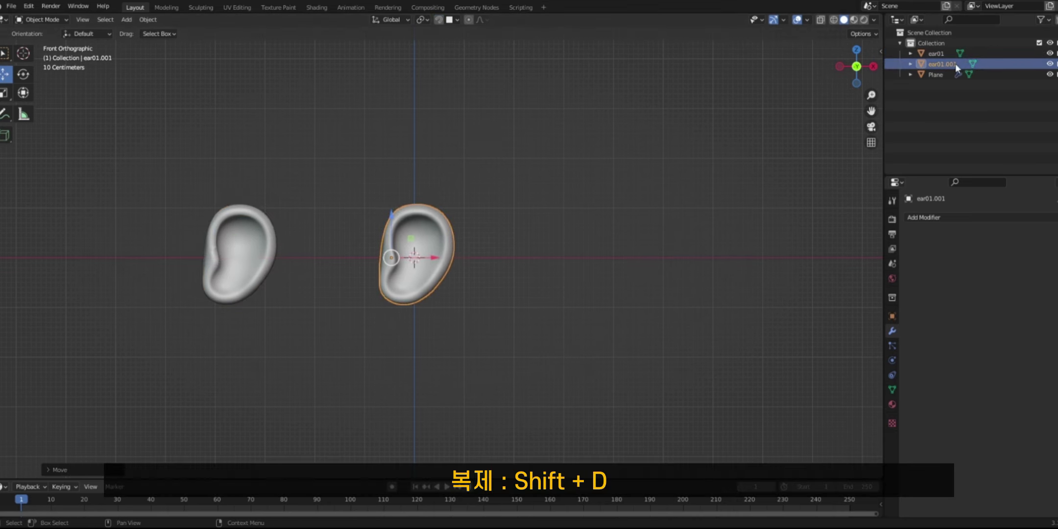
# - Hide the Plane and ear01 objects and rename Plane to 01
pyautogui.click(1049, 75)
pyautogui.click(1049, 54)
pyautogui.doubleClick(936, 74)
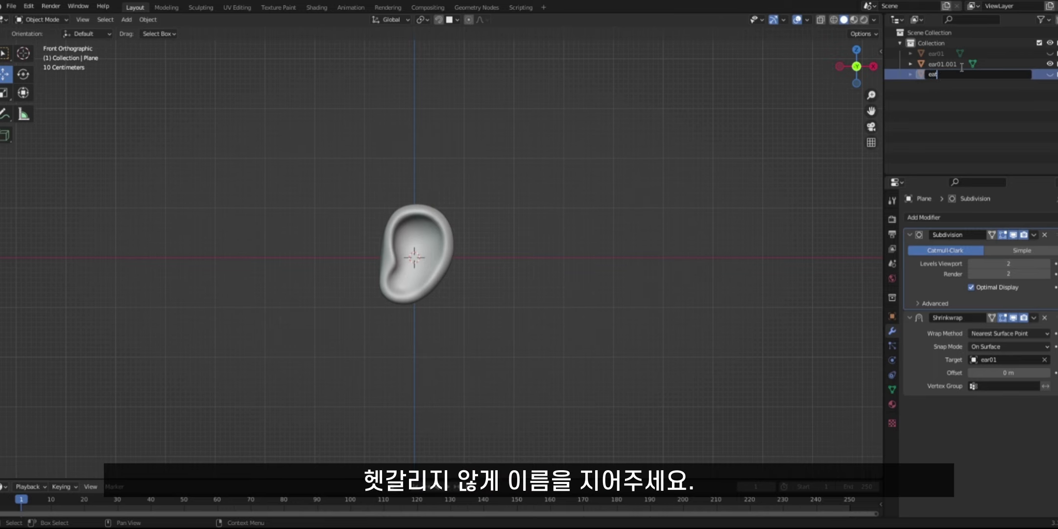
pyautogui.write('01')
pyautogui.press('Return')
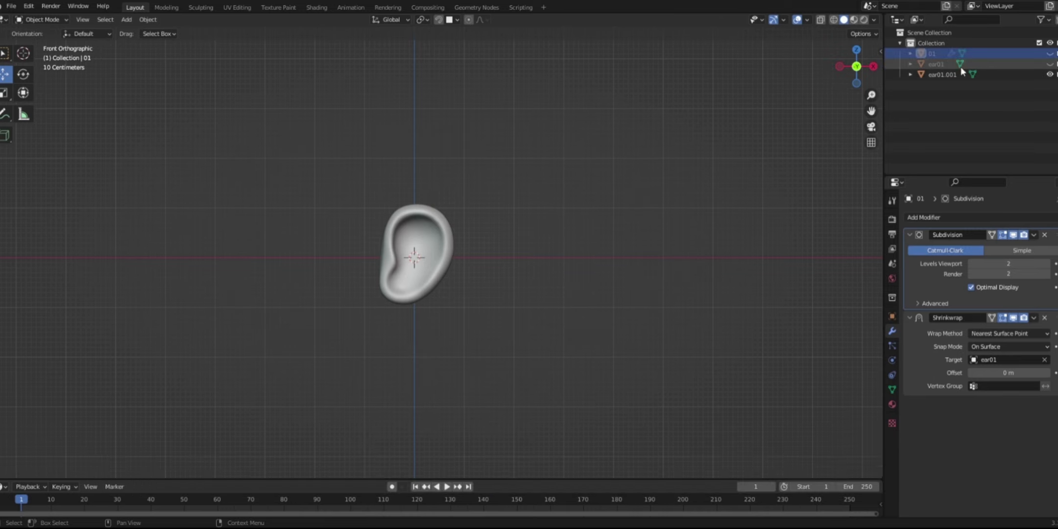
# - Sculpt the front edge of ear01.001 with the Draw brush to break the rim apart at its protruding part
pyautogui.click(413, 267)
pyautogui.scroll(6, 435, 260)
pyautogui.click(38, 22)
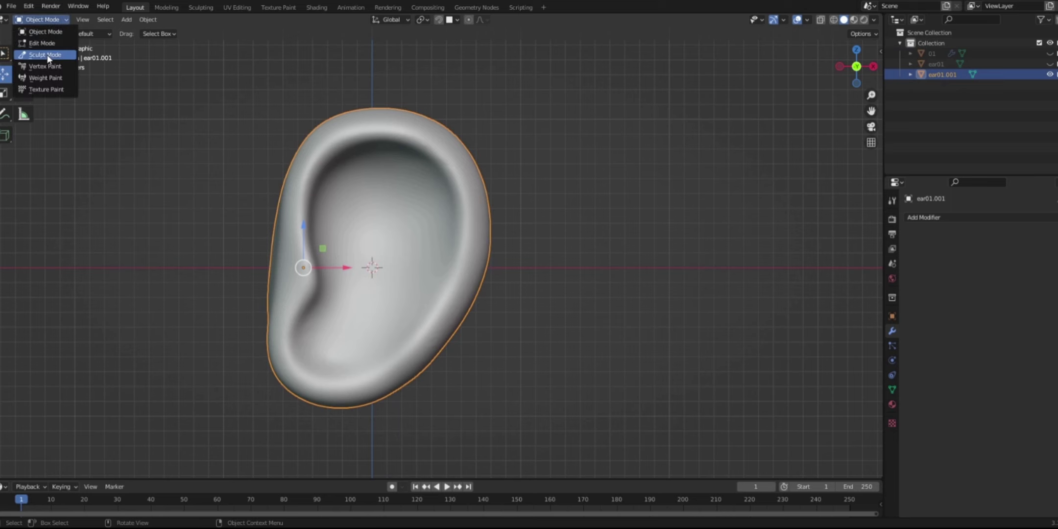
pyautogui.click(49, 53)
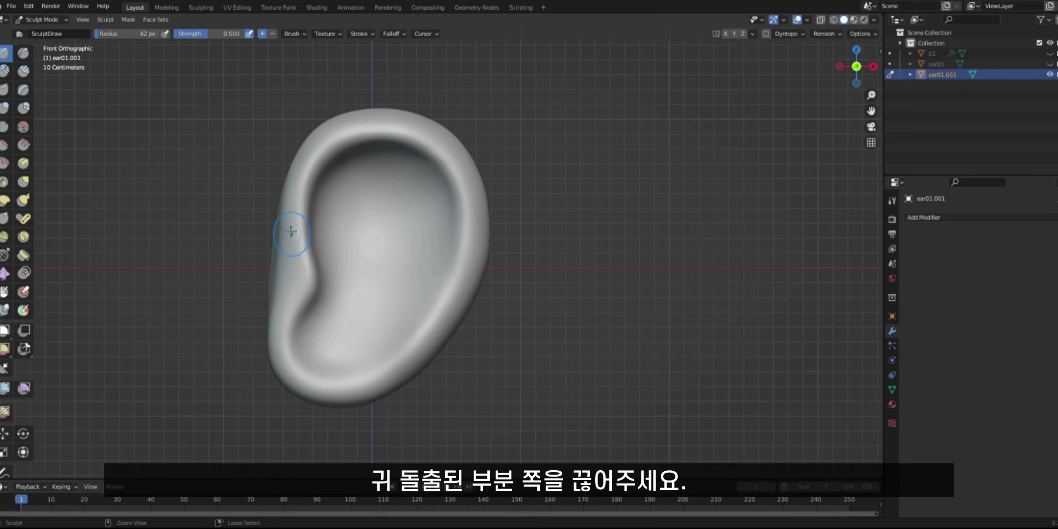
pyautogui.moveTo(287, 233); pyautogui.dragTo(294, 239)
pyautogui.moveTo(265, 184)
pyautogui.mouseDown(button='middle')
pyautogui.moveTo(366, 236)
pyautogui.moveTo(283, 264)
pyautogui.moveTo(327, 283)
pyautogui.moveTo(426, 159)
pyautogui.mouseUp(button='middle')
pyautogui.moveTo(299, 196); pyautogui.dragTo(298, 177)
pyautogui.moveTo(288, 195)
pyautogui.mouseDown(button='middle')
pyautogui.moveTo(291, 230)
pyautogui.moveTo(318, 169)
pyautogui.moveTo(398, 206)
pyautogui.mouseUp(button='middle')
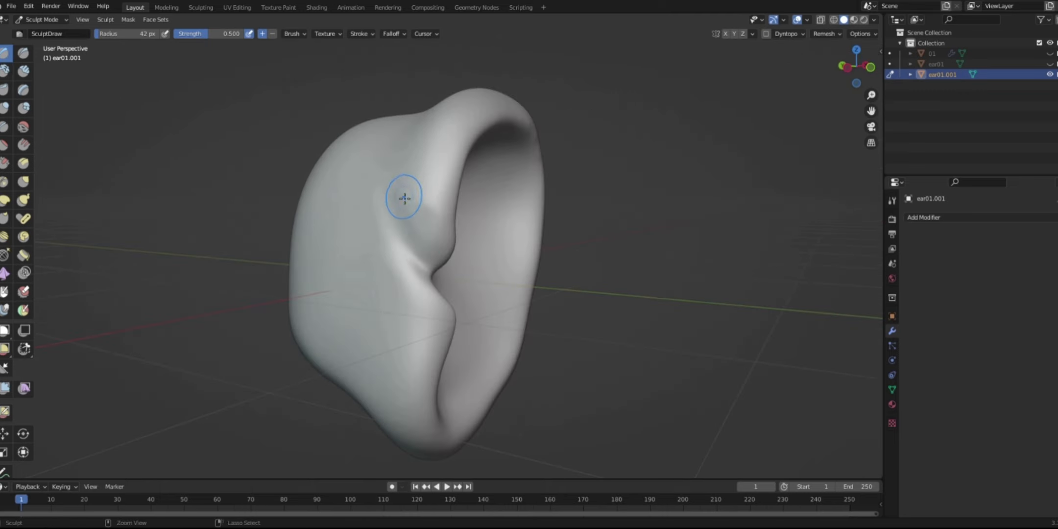
# - Sculpt the upper rim into a diagonal ridge running down into the bowl and return to Object Mode
pyautogui.press('KP_1')
pyautogui.moveTo(314, 246)
pyautogui.mouseDown()
pyautogui.moveTo(383, 317)
pyautogui.moveTo(323, 255)
pyautogui.mouseUp()
pyautogui.moveTo(323, 256)
pyautogui.mouseDown(button='middle')
pyautogui.moveTo(307, 204)
pyautogui.moveTo(286, 236)
pyautogui.moveTo(349, 219)
pyautogui.moveTo(383, 381)
pyautogui.moveTo(338, 278)
pyautogui.mouseUp(button='middle')
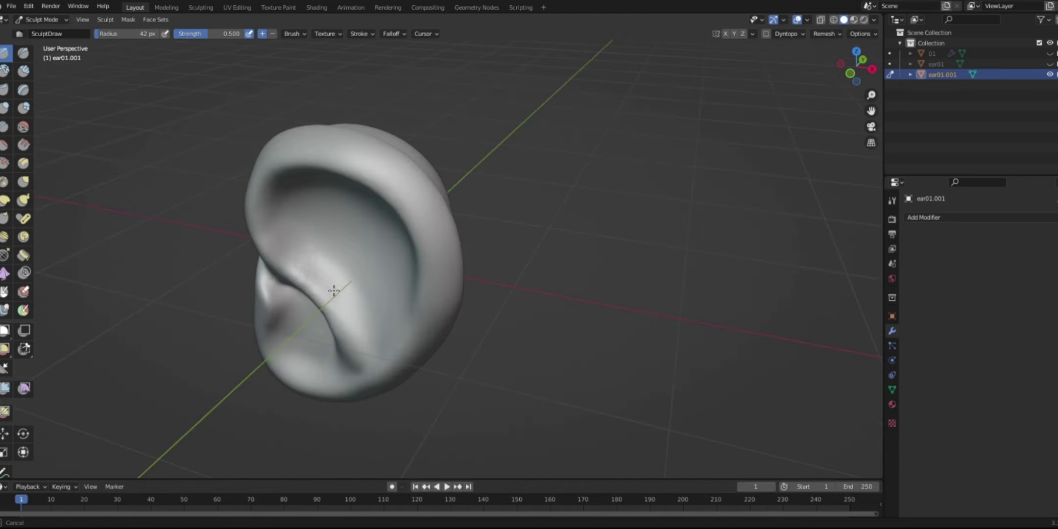
pyautogui.moveTo(284, 230); pyautogui.dragTo(278, 212, button='middle')
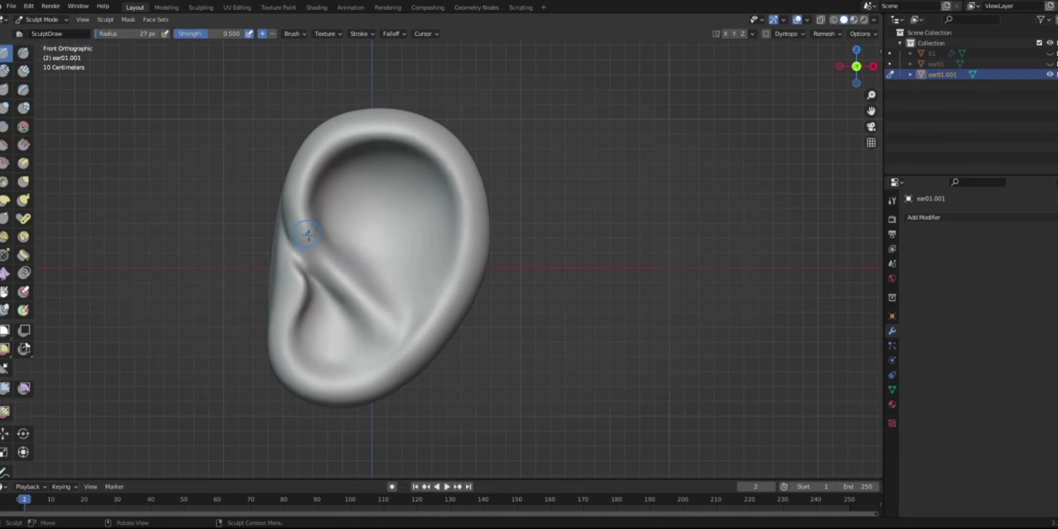
pyautogui.moveTo(295, 231); pyautogui.dragTo(338, 254, button='middle')
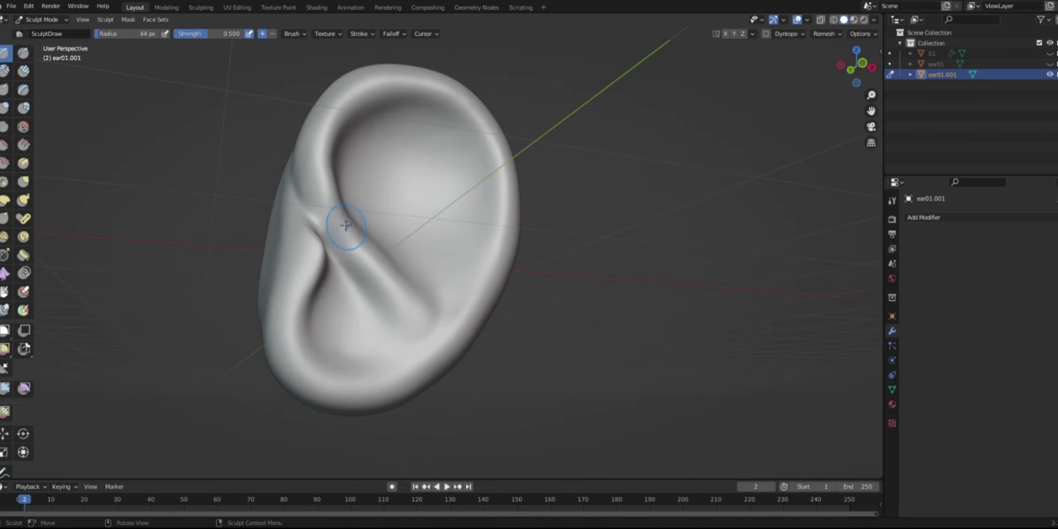
pyautogui.moveTo(392, 231); pyautogui.dragTo(350, 197, button='middle')
pyautogui.press('KP_1')
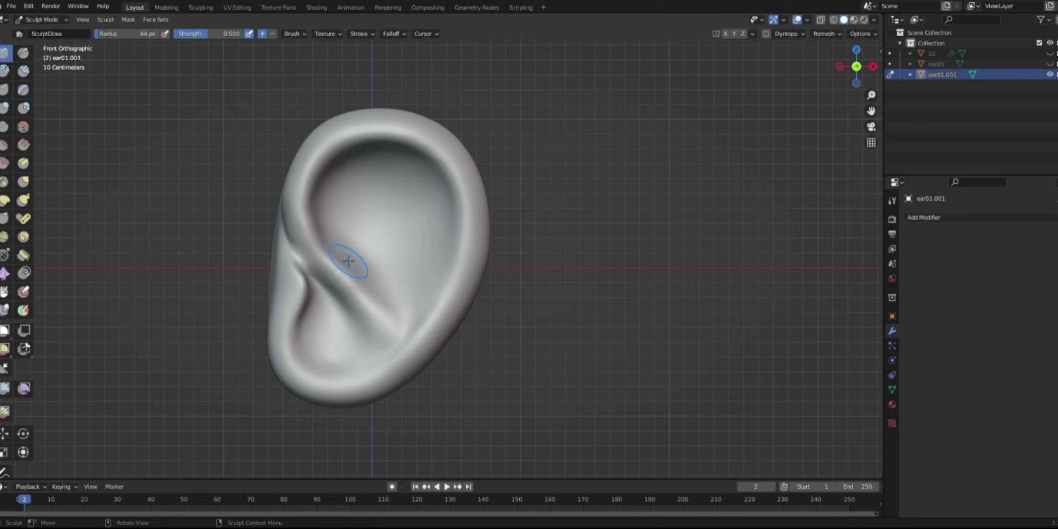
pyautogui.click(45, 22)
pyautogui.click(44, 35)
pyautogui.moveTo(363, 267)
pyautogui.mouseDown(button='middle')
pyautogui.moveTo(483, 283)
pyautogui.moveTo(494, 298)
pyautogui.moveTo(403, 303)
pyautogui.mouseUp(button='middle')
pyautogui.scroll(-4, 490, 297)
pyautogui.scroll(2, 509, 301)
pyautogui.press('KP_1')
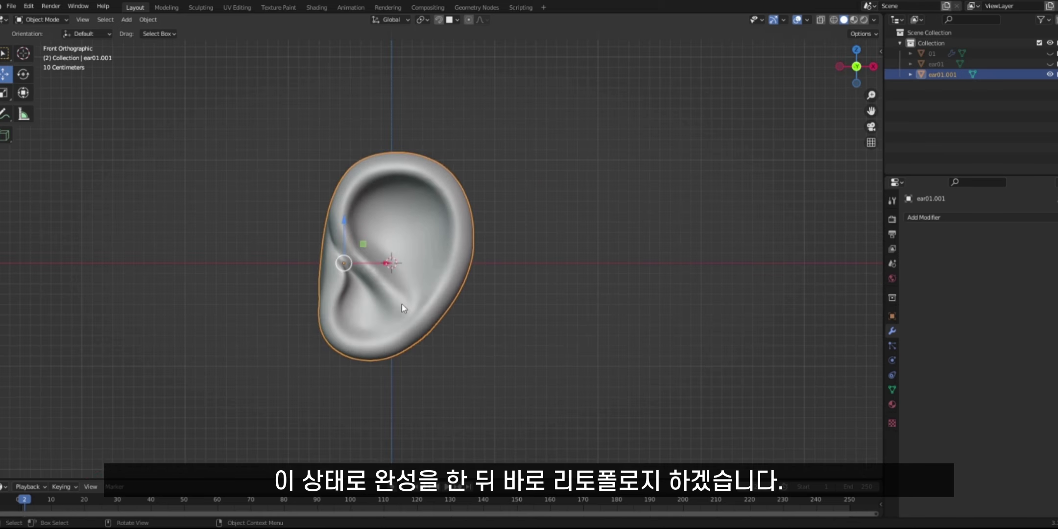
pyautogui.click(42, 20)
pyautogui.click(41, 54)
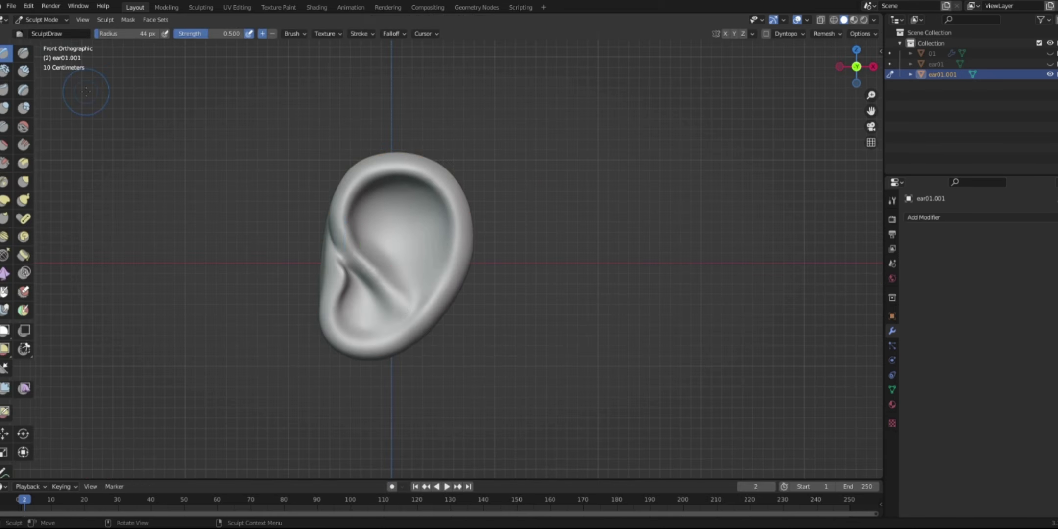
pyautogui.click(41, 20)
pyautogui.click(49, 40)
# - Add a mesh plane, rotate it upright by about 93° in the right view, and move it to the front of the rim
pyautogui.hotkey('shift', 'a')
pyautogui.moveTo(442, 183)
pyautogui.click(482, 185)
pyautogui.press('KP_3')
pyautogui.press('r')
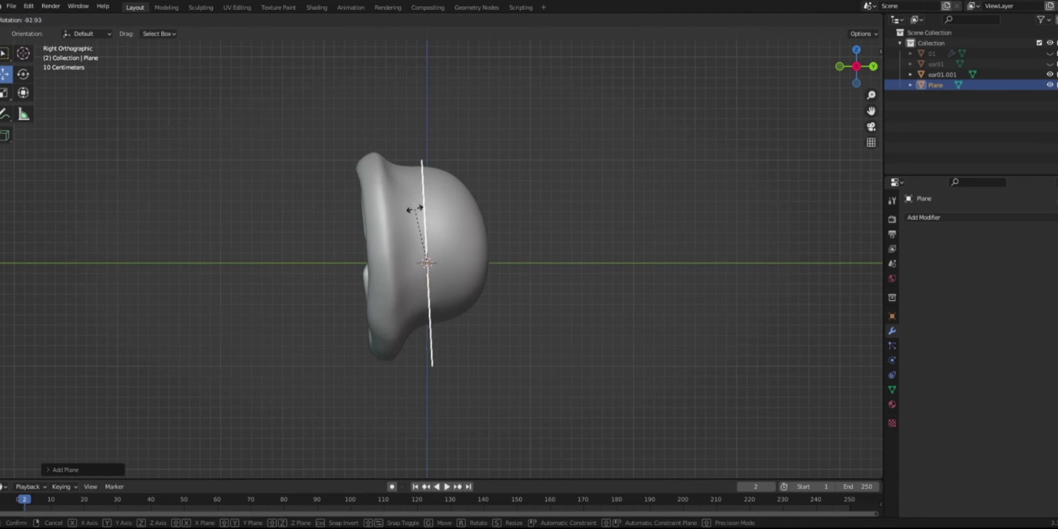
pyautogui.click(434, 257)
pyautogui.press('g')
pyautogui.click(358, 165)
# - Scale the plane to 0.071 and place it on the uppermost part of the rim in the front view with snapping on
pyautogui.press('KP_1')
pyautogui.scroll(2, 382, 170)
pyautogui.press('g')
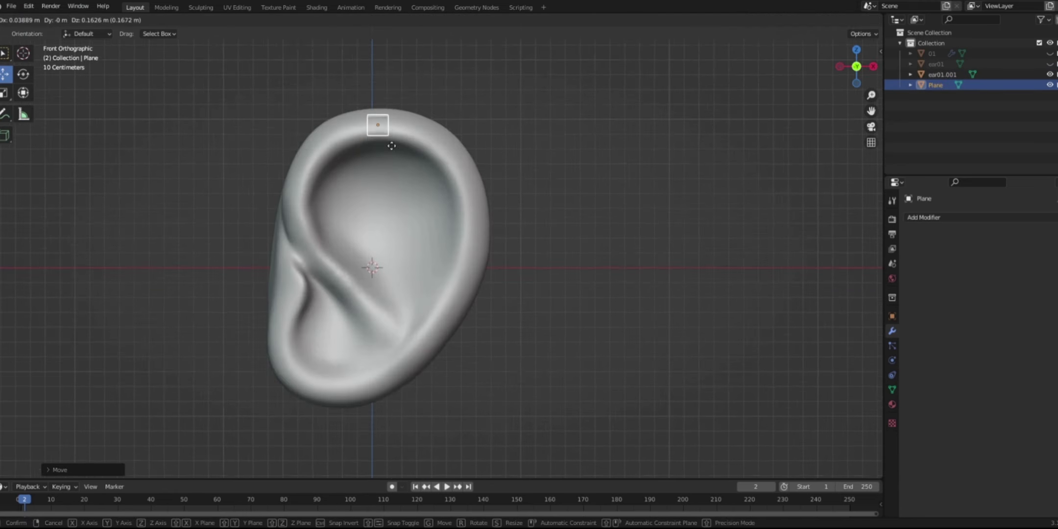
pyautogui.click(401, 150)
pyautogui.press('g')
pyautogui.click(391, 133)
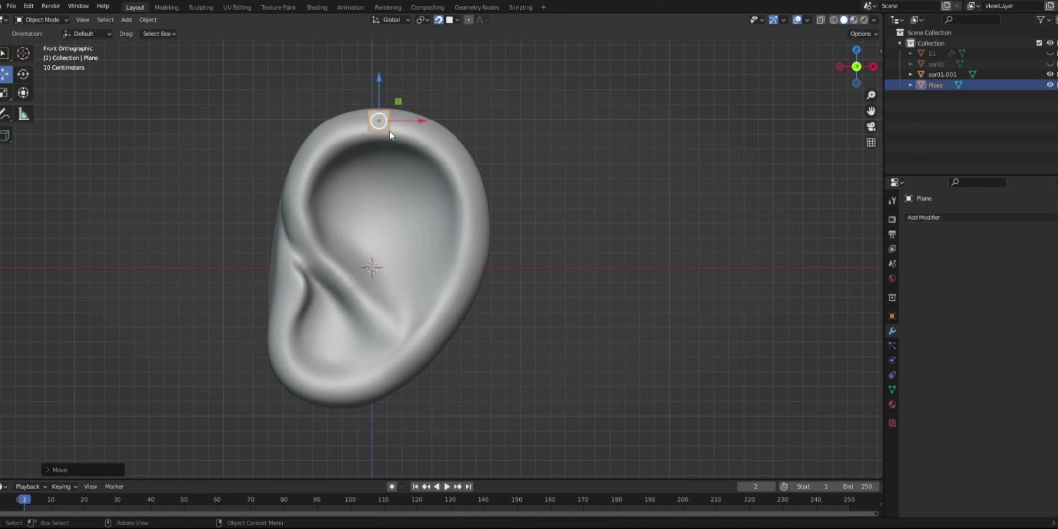
# - Move the plane's lower vertices to the rim's inner edge in Edit Mode and turn on the object's In Front display
pyautogui.press('Tab')
pyautogui.click(367, 131)
pyautogui.press('g')
pyautogui.click(367, 141)
pyautogui.click(391, 132)
pyautogui.press('g')
pyautogui.click(392, 140)
pyautogui.click(892, 316)
# - Move the face's two vertices nearest the ear's front further along the rim to widen the starting face
pyautogui.click(372, 112)
pyautogui.press('g')
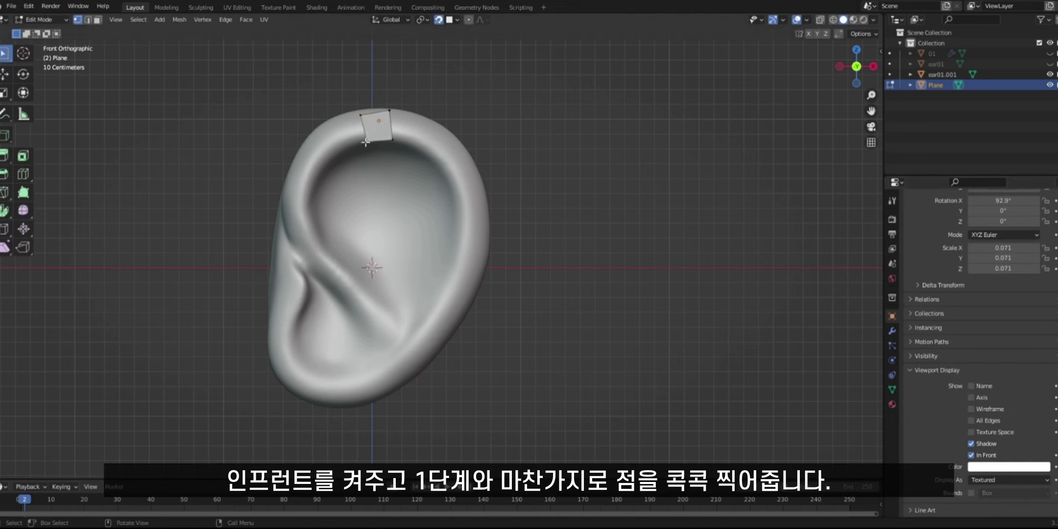
pyautogui.click(355, 114)
pyautogui.press('g')
pyautogui.click(342, 114)
pyautogui.click(354, 143)
pyautogui.press('g')
pyautogui.click(352, 144)
# - Extrude a vertex chain from the face's lower corner along the rim's inner edge and down the ridge's bowl side
pyautogui.press('e')
pyautogui.click(329, 159)
pyautogui.press('e')
pyautogui.click(310, 206)
pyautogui.press('e')
pyautogui.click(316, 231)
pyautogui.press('e')
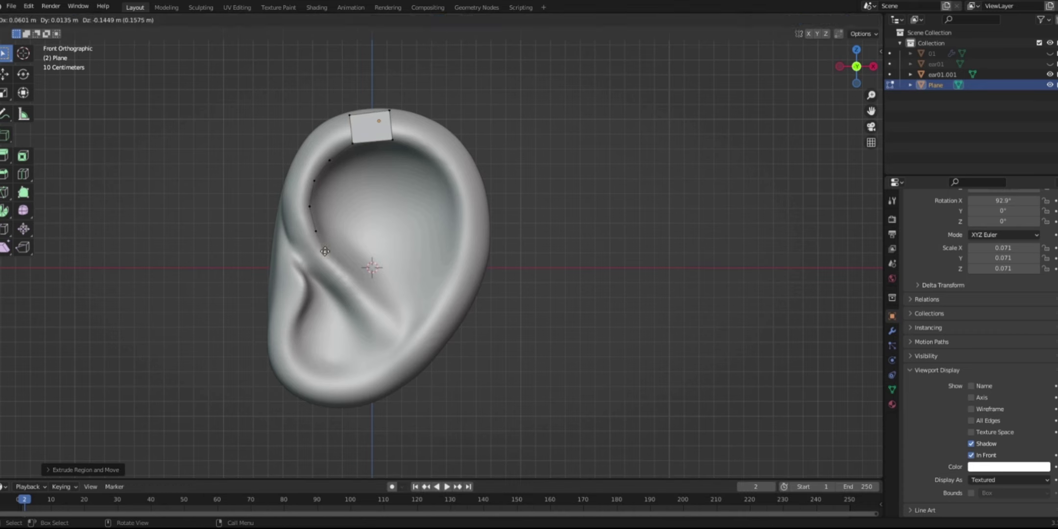
pyautogui.click(326, 251)
pyautogui.press('e')
pyautogui.click(396, 318)
# - Extrude a matching vertex chain down the rim's outer front edge and along the ridge's lower side to its end
pyautogui.press('e')
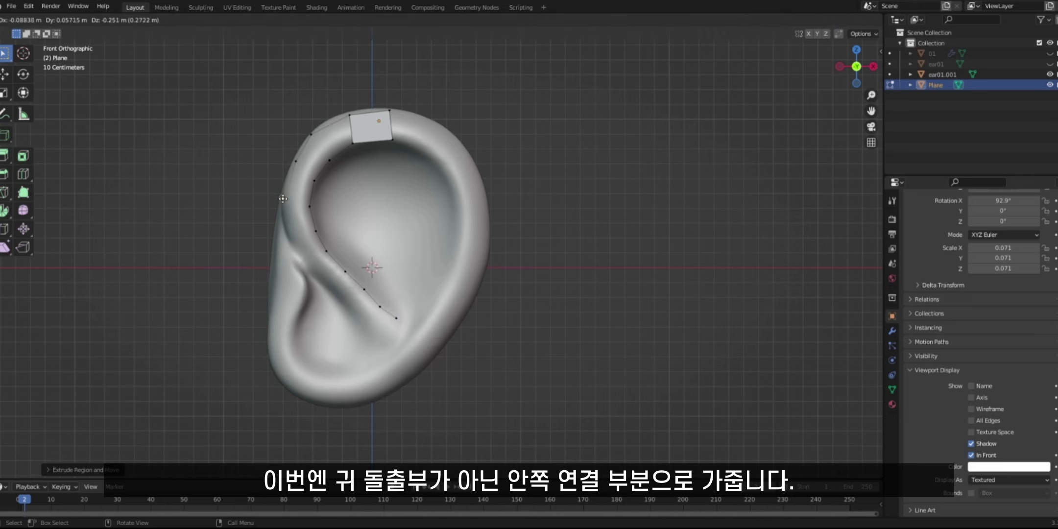
pyautogui.click(285, 202)
pyautogui.press('e')
pyautogui.click(293, 239)
pyautogui.press('e')
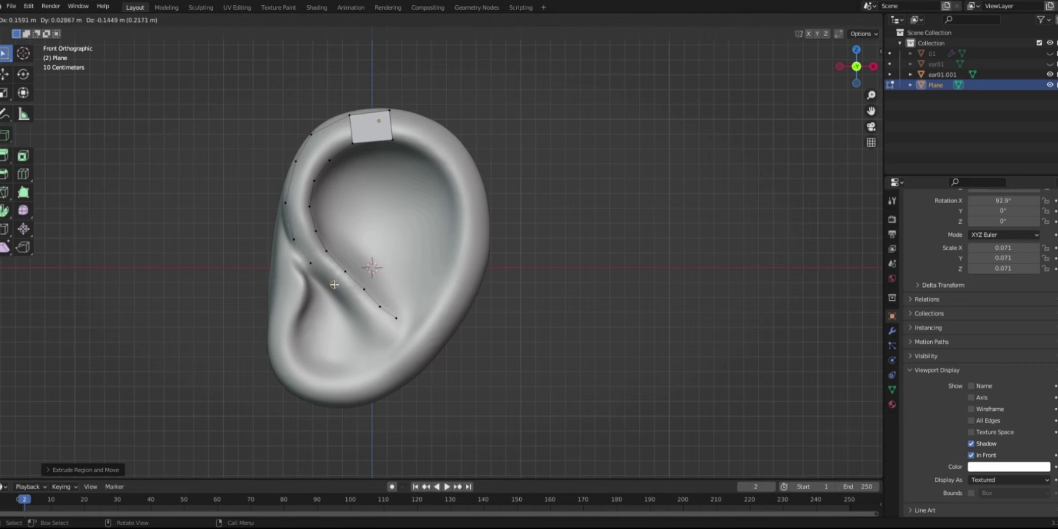
pyautogui.click(334, 284)
pyautogui.press('e')
pyautogui.click(353, 305)
pyautogui.press('e')
pyautogui.click(366, 324)
pyautogui.press('e')
pyautogui.click(374, 341)
# - Extrude vertices from the face's opposite side to start the inner and outer chains along the back of the rim
pyautogui.click(391, 140)
pyautogui.press('e')
pyautogui.click(431, 123)
pyautogui.press('e')
pyautogui.click(456, 200)
pyautogui.hotkey('shift', 'g')
pyautogui.press('Escape')
pyautogui.hotkey('shift', 'g')
pyautogui.click(390, 106)
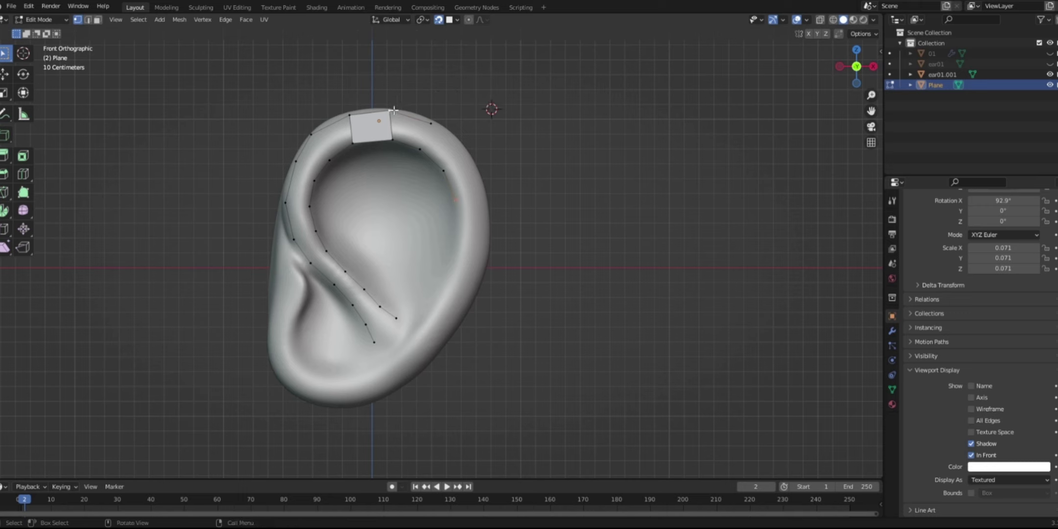
# - Extend the inner vertex chain down the back rim's inner edge toward the lobe
pyautogui.press('e')
pyautogui.click(453, 263)
pyautogui.press('e')
pyautogui.click(443, 290)
pyautogui.press('e')
pyautogui.click(433, 310)
pyautogui.press('e')
pyautogui.click(418, 330)
pyautogui.press('e')
pyautogui.click(402, 349)
pyautogui.press('e')
pyautogui.click(383, 362)
# - Continue the inner chain around the lobe's inside edge and up toward the notch at the ear's front
pyautogui.press('e')
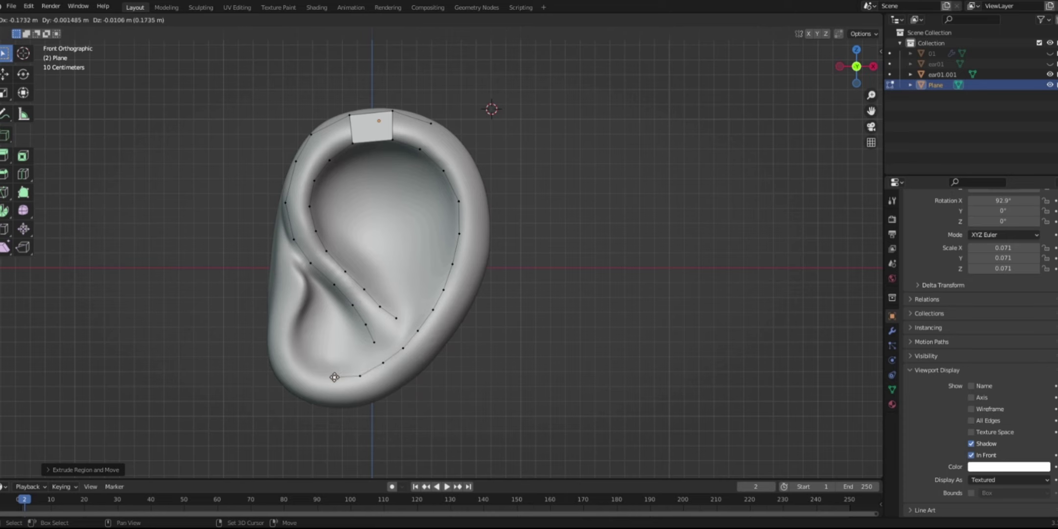
pyautogui.click(335, 377)
pyautogui.press('e')
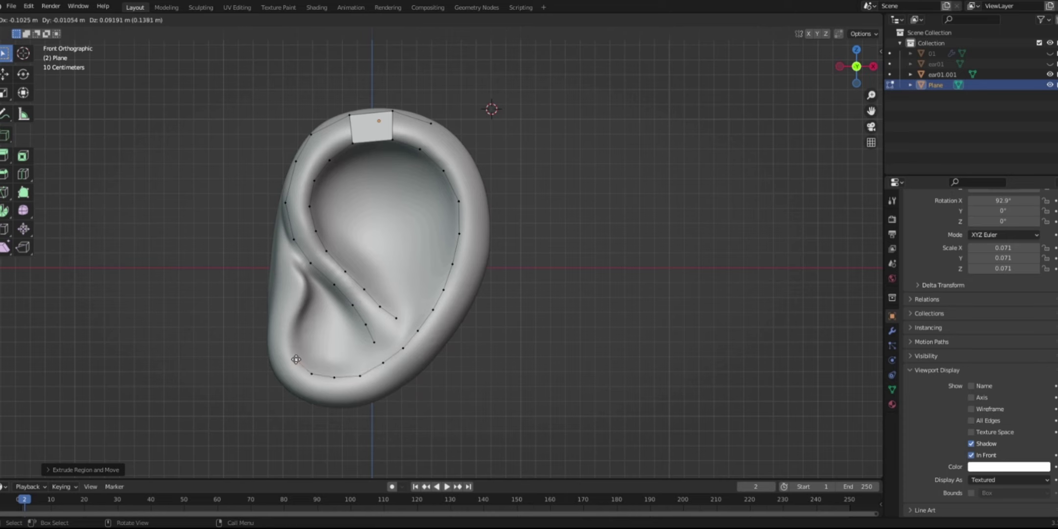
pyautogui.press('e')
pyautogui.click(306, 297)
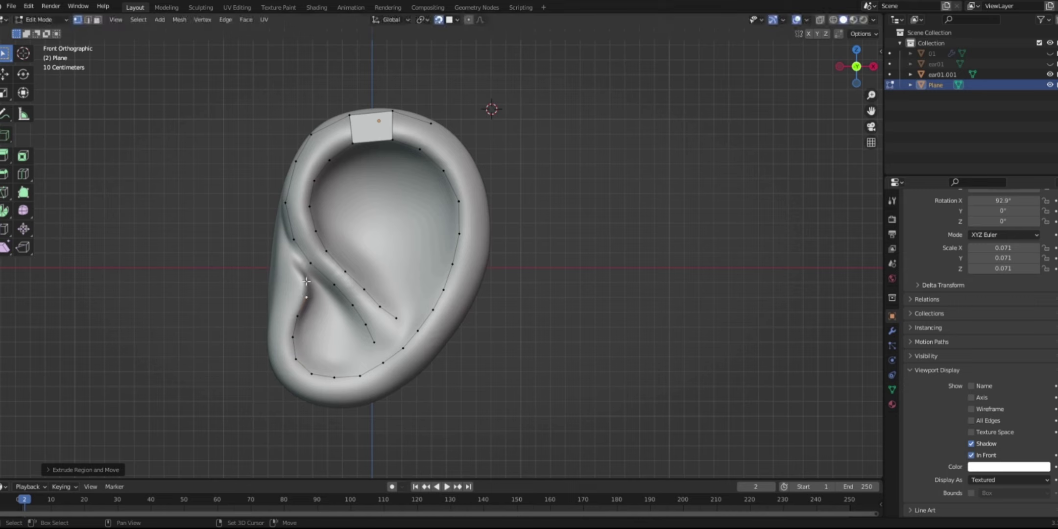
# - Extrude the outer vertex chain down the ear's back outer edge, parallel to the inner chain
pyautogui.press('e')
pyautogui.click(463, 150)
pyautogui.press('e')
pyautogui.click(483, 194)
pyautogui.press('e')
pyautogui.click(486, 238)
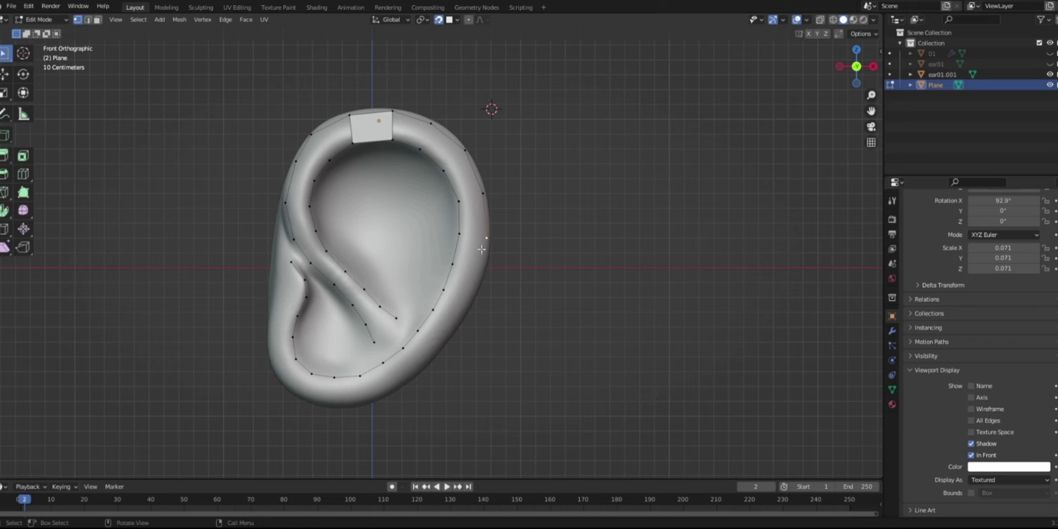
pyautogui.press('e')
pyautogui.click(475, 291)
pyautogui.press('e')
pyautogui.click(469, 300)
pyautogui.press('e')
pyautogui.click(455, 323)
pyautogui.press('e')
pyautogui.click(439, 348)
# - Continue the outer vertex chain around the bottom of the lobe and up the ear's front edge to the notch
pyautogui.press('e')
pyautogui.click(396, 384)
pyautogui.press('e')
pyautogui.click(364, 399)
pyautogui.press('e')
pyautogui.click(334, 402)
pyautogui.press('e')
pyautogui.click(304, 396)
pyautogui.press('e')
pyautogui.click(278, 374)
pyautogui.press('e')
pyautogui.click(269, 341)
pyautogui.press('e')
pyautogui.click(272, 312)
pyautogui.press('e')
pyautogui.click(278, 244)
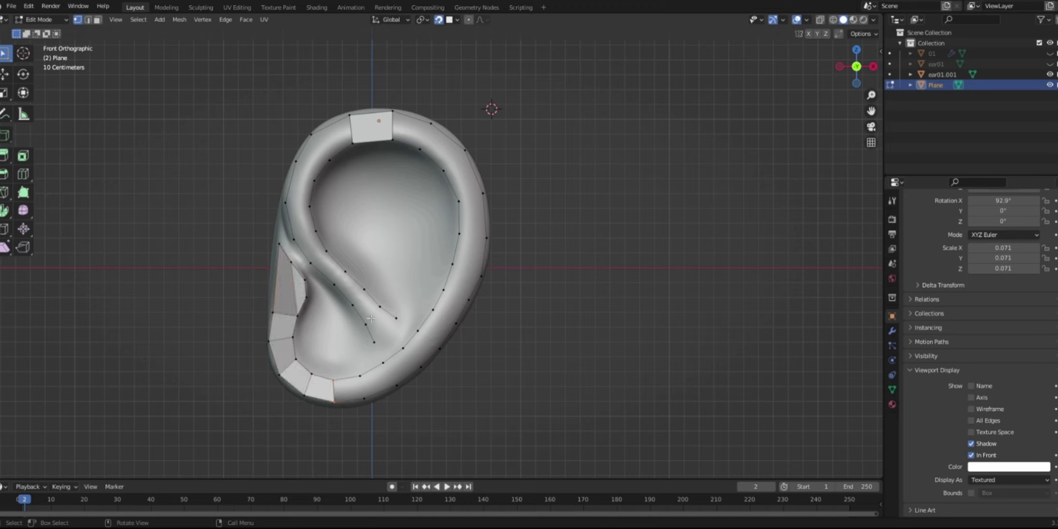
# - Fill faces between the inner and outer vertex chains from the lobe up the back rim and over the top
pyautogui.press('f')
pyautogui.press('f')
pyautogui.press('f')
pyautogui.press('f')
pyautogui.press('f')
pyautogui.press('f')
pyautogui.press('f')
pyautogui.press('f')
pyautogui.press('f')
pyautogui.press('f')
pyautogui.press('f')
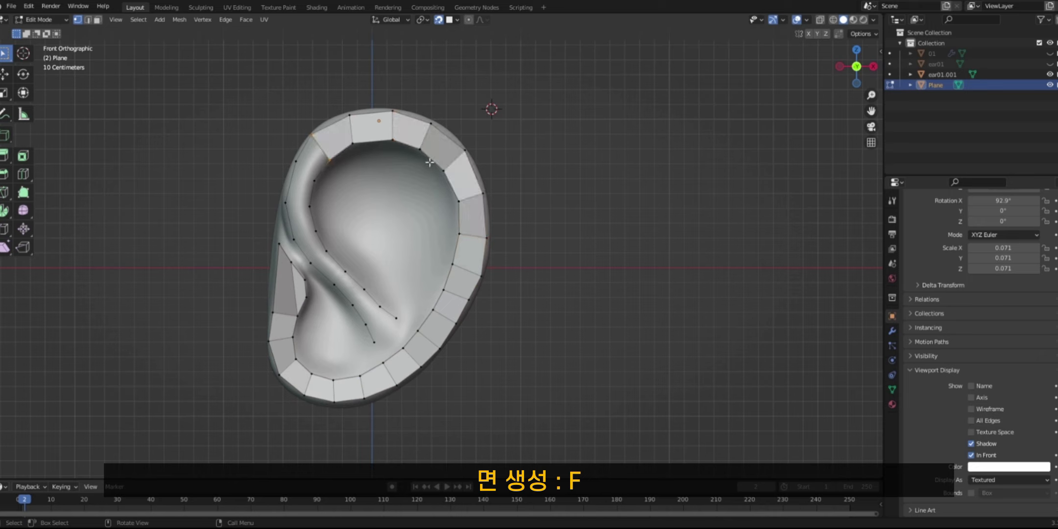
# - Continue filling faces down the front of the rim and along the inner ridge to its end
pyautogui.press('f')
pyautogui.press('f')
pyautogui.press('f')
pyautogui.press('f')
pyautogui.press('f')
pyautogui.press('f')
pyautogui.press('f')
pyautogui.press('f')
pyautogui.press('f')
# - Extrude a short strip of small faces around the open end of the inner ridge to split its tip
pyautogui.press('e')
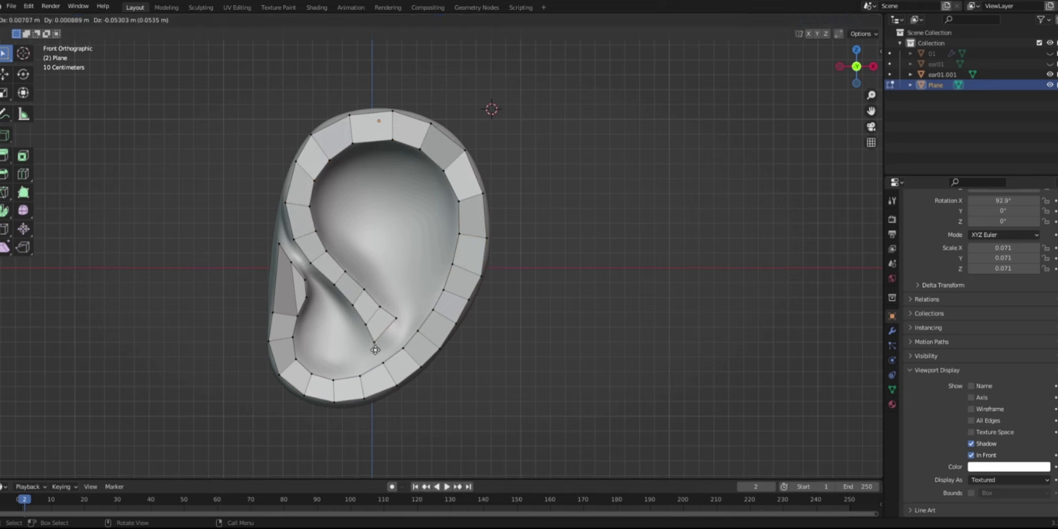
pyautogui.click(399, 342)
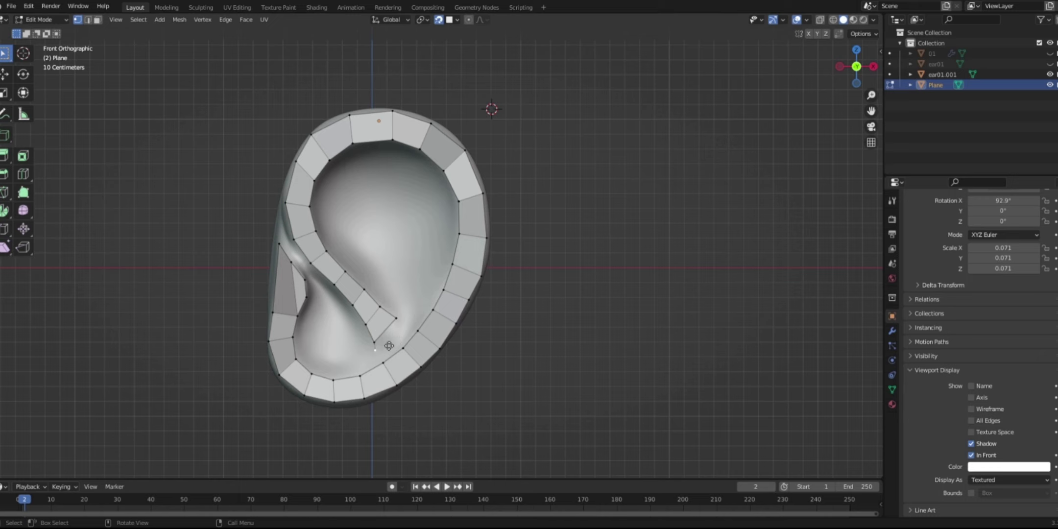
pyautogui.click(390, 343)
pyautogui.press('e')
pyautogui.click(387, 336)
pyautogui.press('e')
pyautogui.click(392, 331)
pyautogui.press('e')
pyautogui.click(399, 335)
pyautogui.press('e')
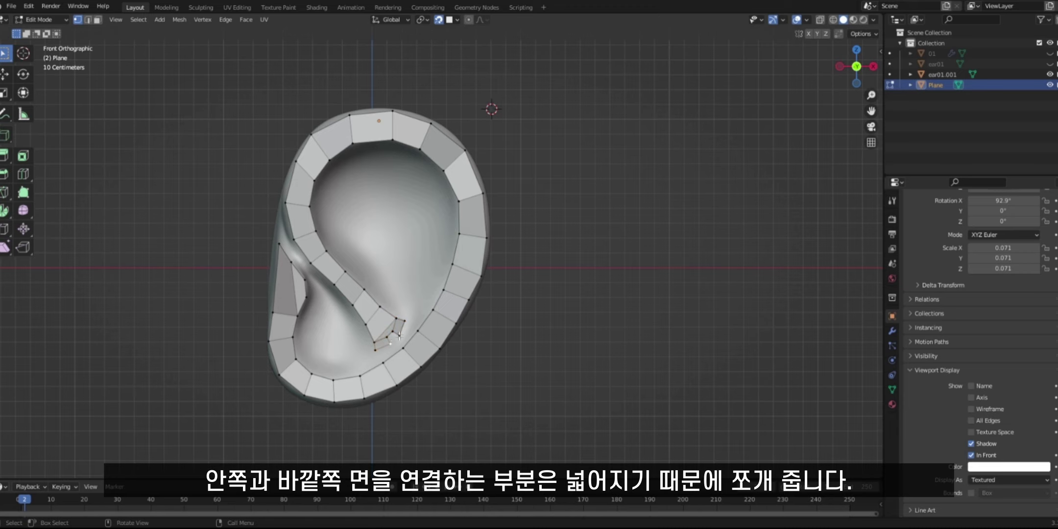
# - Reposition the corner vertices at the end of the inner ridge to round off its tip
pyautogui.scroll(3, 419, 346)
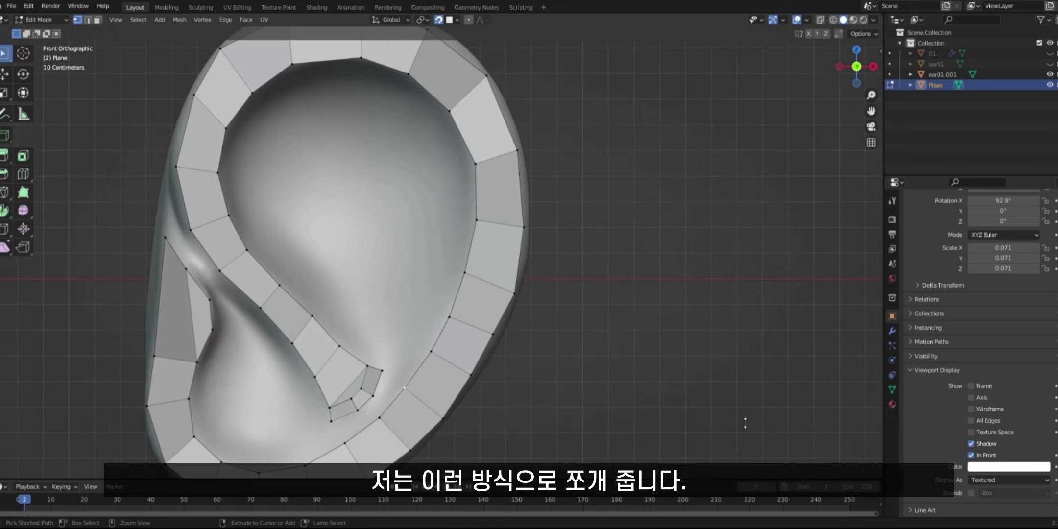
pyautogui.scroll(-3, 763, 406)
pyautogui.moveTo(762, 406); pyautogui.dragTo(424, 357, button='middle')
pyautogui.scroll(1, 384, 380)
pyautogui.keyDown('shift'); pyautogui.moveTo(380, 382); pyautogui.dragTo(378, 327, button='middle'); pyautogui.keyUp('shift')
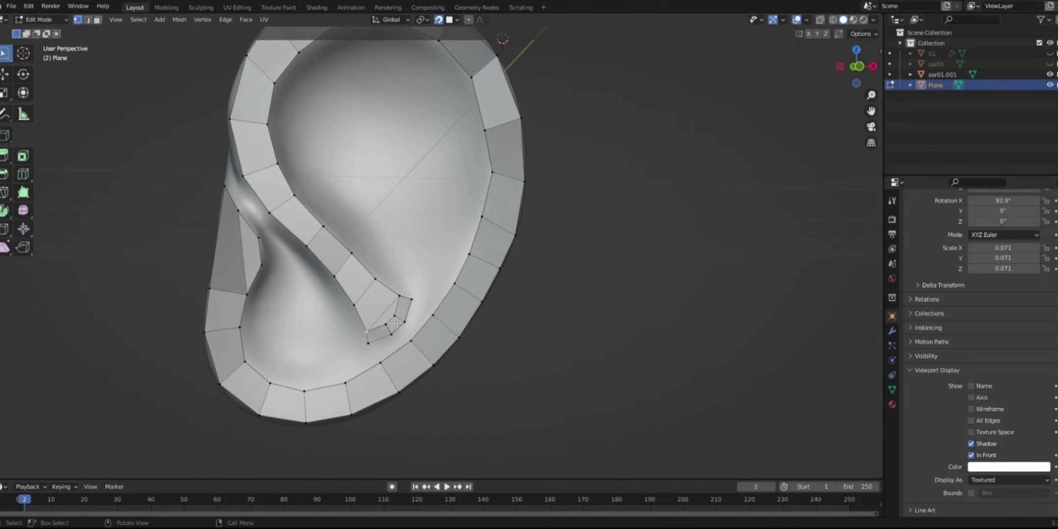
pyautogui.press('g')
pyautogui.click(367, 315)
pyautogui.click(398, 296)
pyautogui.press('g')
pyautogui.click(390, 294)
pyautogui.click(367, 323)
pyautogui.press('g')
pyautogui.click(368, 319)
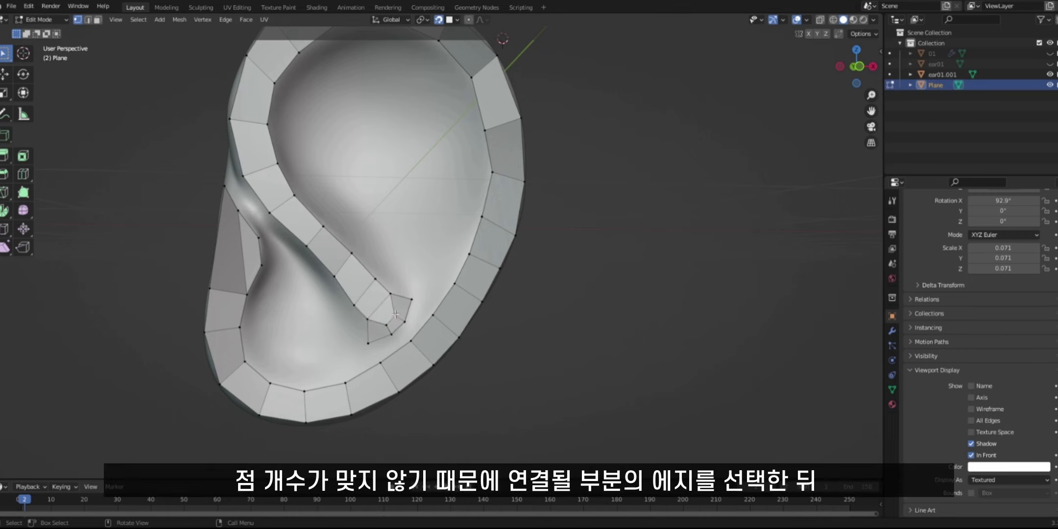
# - Adjust the outer vertices of the small strip around the ridge tip to even out its faces
pyautogui.click(368, 343)
pyautogui.press('g')
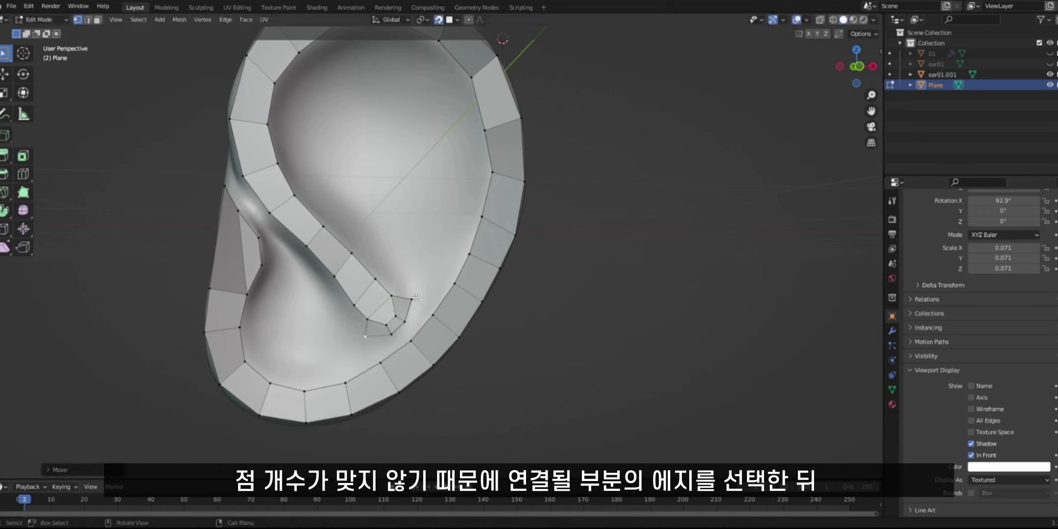
pyautogui.click(412, 321)
# - Dissolve the cross edge on the lower back rim opposite the ridge tip and shift the neighbouring rim vertices
pyautogui.press('x')
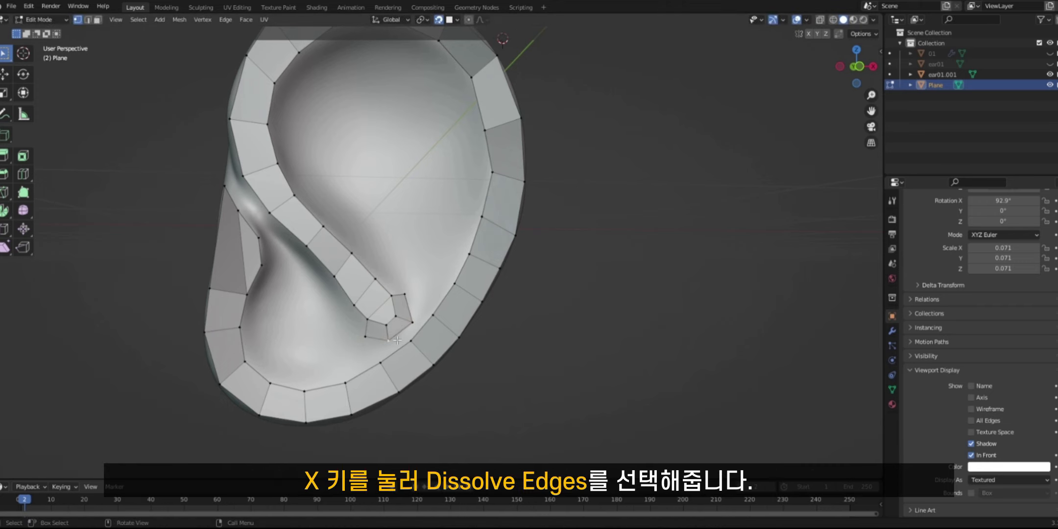
pyautogui.click(421, 425)
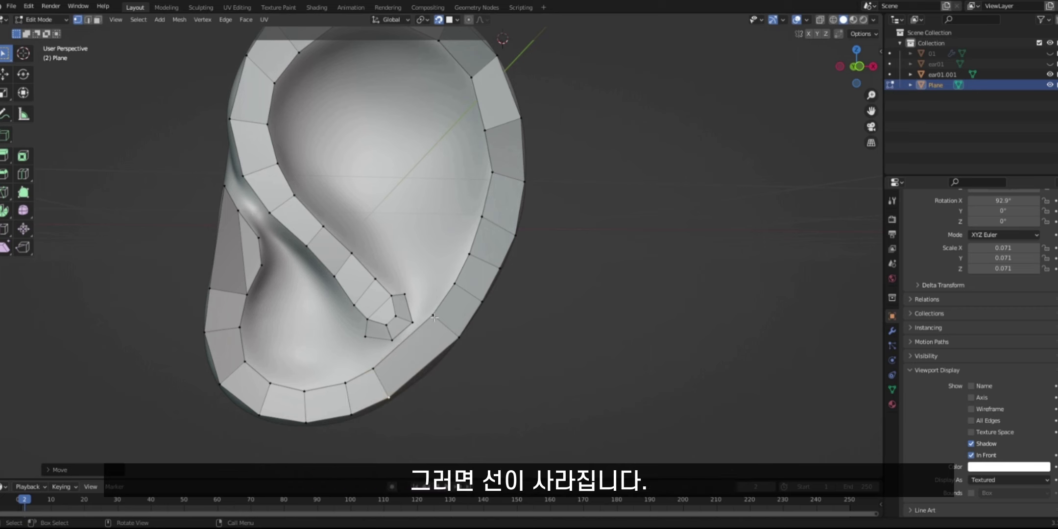
pyautogui.click(433, 317)
pyautogui.press('g')
pyautogui.click(443, 308)
pyautogui.click(460, 336)
pyautogui.press('g')
pyautogui.click(465, 326)
# - Add a loop cut with two cuts across the long face on the lower back rim
pyautogui.keyDown('shift'); pyautogui.click(390, 396); pyautogui.keyUp('shift')
pyautogui.hotkey('ctrl', 'r')
pyautogui.scroll(1, 418, 357)
pyautogui.click(417, 357)
# - Move the vertices of the new cuts to space the lower back rim's faces evenly opposite the ridge tip
pyautogui.click(398, 348)
pyautogui.press('g')
pyautogui.click(399, 349)
pyautogui.click(421, 327)
pyautogui.press('g')
pyautogui.click(443, 352)
pyautogui.press('g')
pyautogui.click(415, 374)
pyautogui.press('g')
pyautogui.click(443, 351)
pyautogui.press('g')
pyautogui.click(444, 353)
pyautogui.scroll(-1, 507, 305)
pyautogui.scroll(1, 506, 304)
pyautogui.click(507, 305)
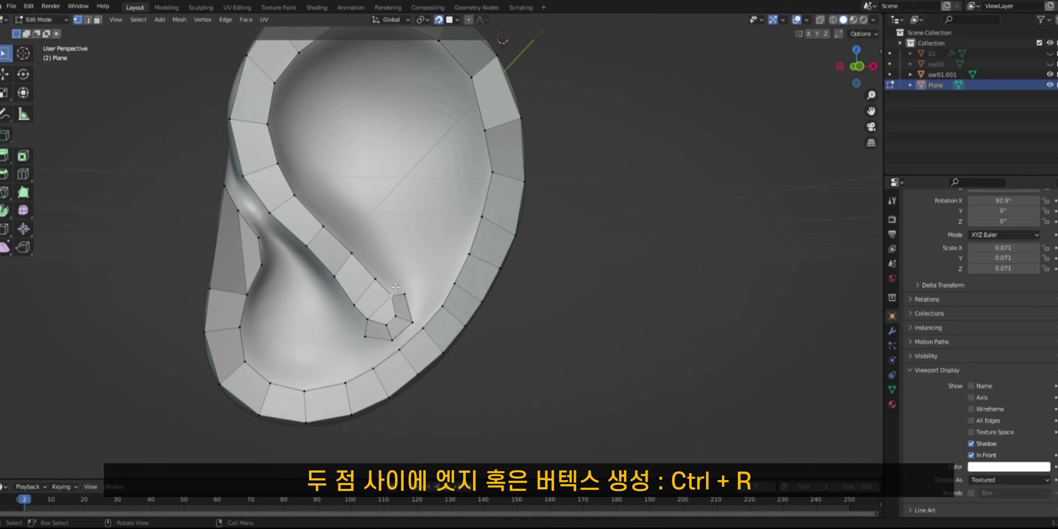
# - Extrude a vertex chain from the ridge tip up the ridge's inner side and around the top of the bowl
pyautogui.scroll(-2, 507, 304)
pyautogui.scroll(1, 506, 305)
pyautogui.click(401, 287)
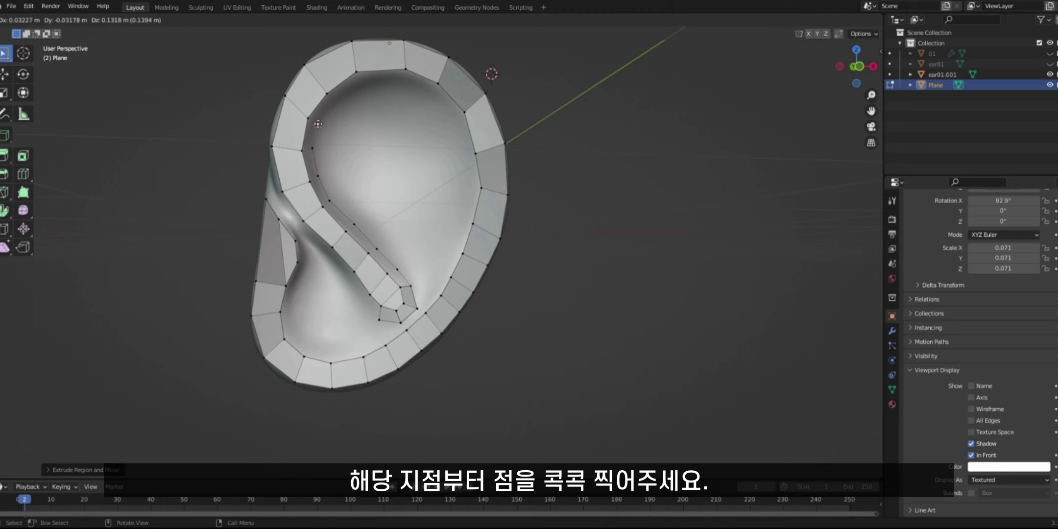
pyautogui.click(335, 101)
pyautogui.press('e')
pyautogui.click(436, 99)
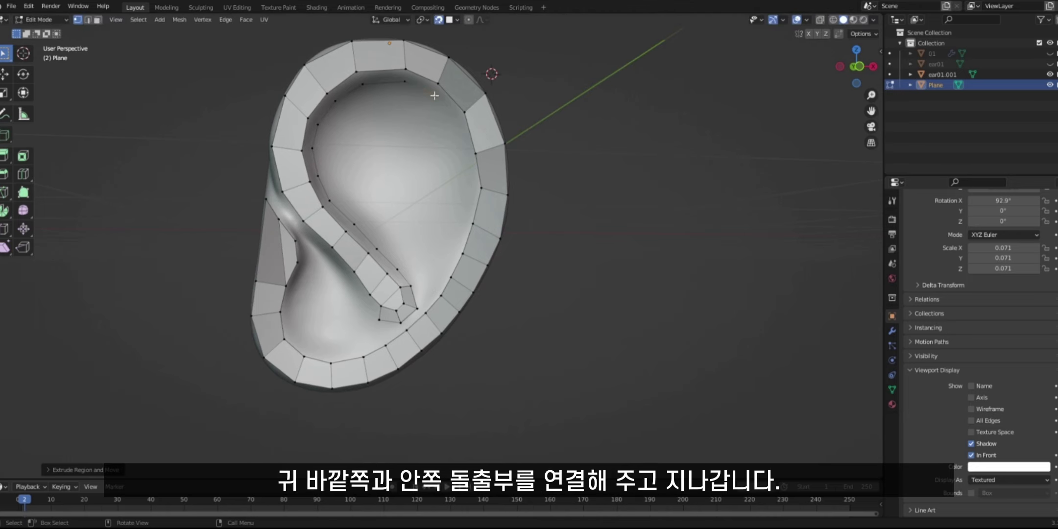
# - Continue the bowl's vertex chain down the upper back side, just inside the rim
pyautogui.press('e')
pyautogui.click(455, 121)
pyautogui.press('e')
pyautogui.click(469, 162)
pyautogui.press('e')
pyautogui.click(465, 226)
# - Extend the bowl's chain down the lower back side and join it to the ridge tip
pyautogui.press('e')
pyautogui.click(455, 256)
pyautogui.press('e')
pyautogui.click(443, 278)
pyautogui.press('e')
pyautogui.click(434, 293)
pyautogui.press('e')
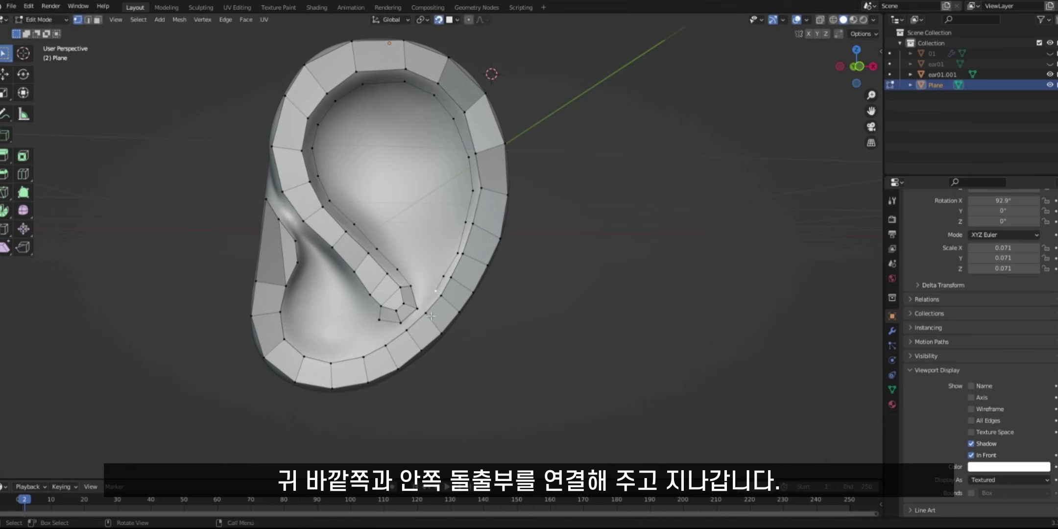
pyautogui.keyDown('shift'); pyautogui.click(417, 307); pyautogui.keyUp('shift')
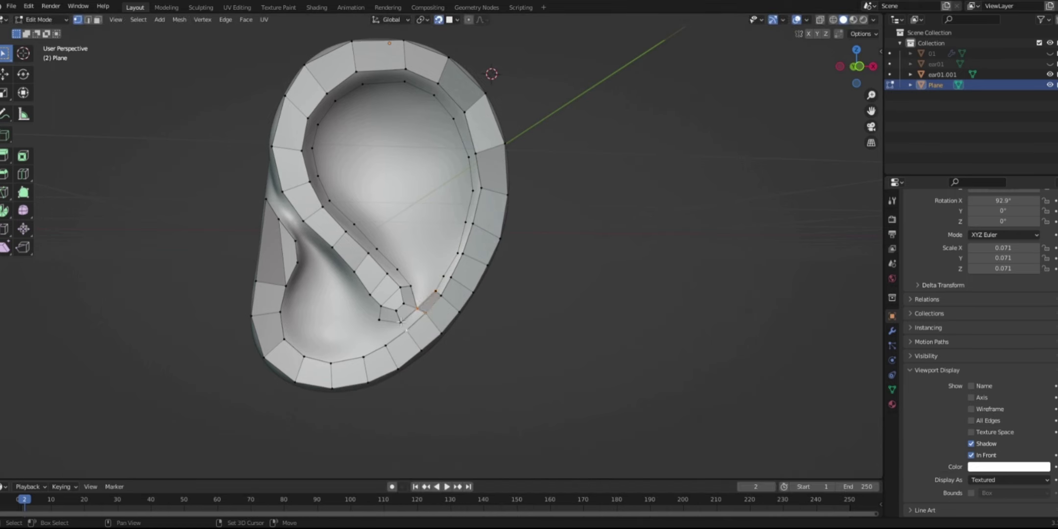
# - Extrude a vertex chain from the ridge tip around the inside of the lobe and up the front rim
pyautogui.press('e')
pyautogui.click(380, 337)
pyautogui.press('e')
pyautogui.click(362, 344)
pyautogui.press('e')
pyautogui.click(334, 348)
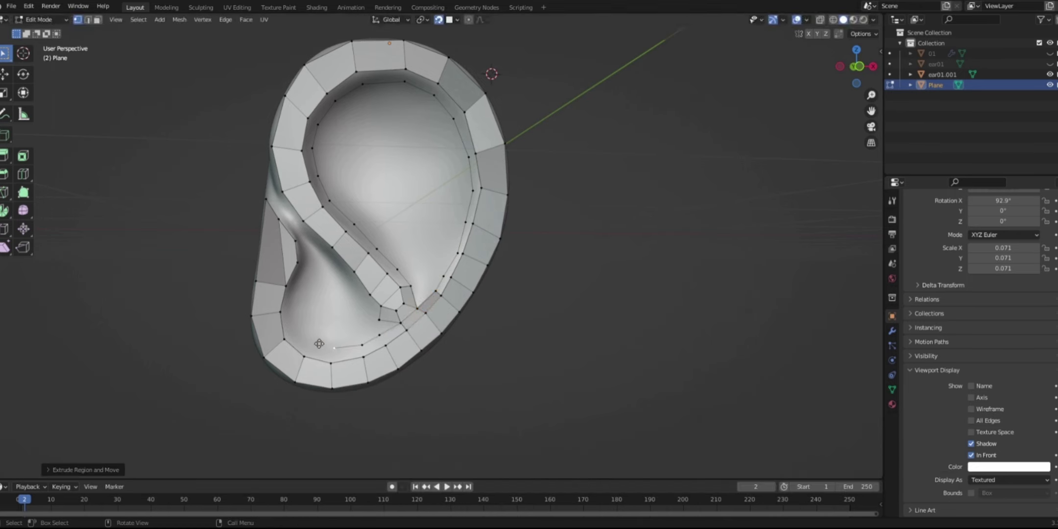
pyautogui.press('e')
pyautogui.click(312, 343)
pyautogui.press('e')
pyautogui.click(308, 267)
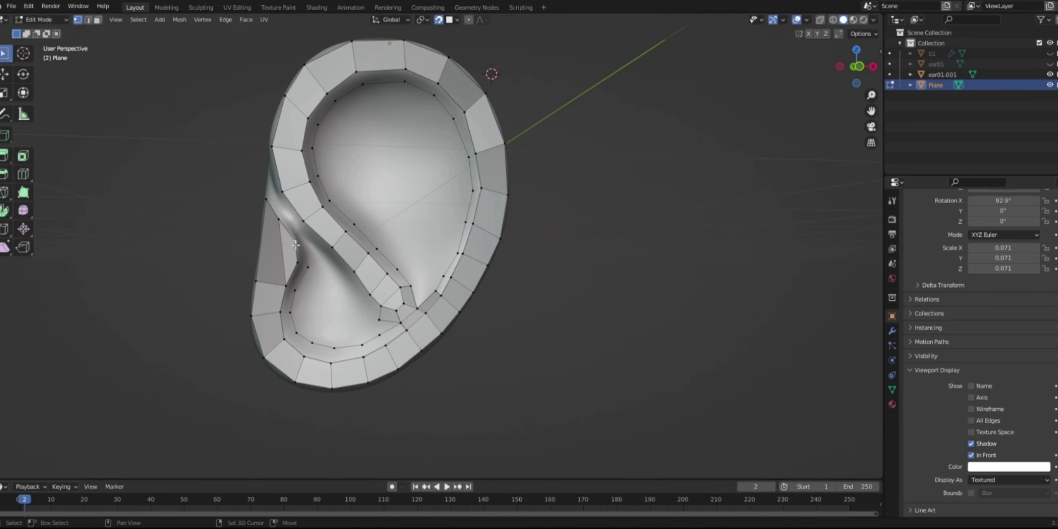
# - Fill the faces between the lobe's inner chain and the rim, and extrude the chain's end up toward the front notch
pyautogui.press('f')
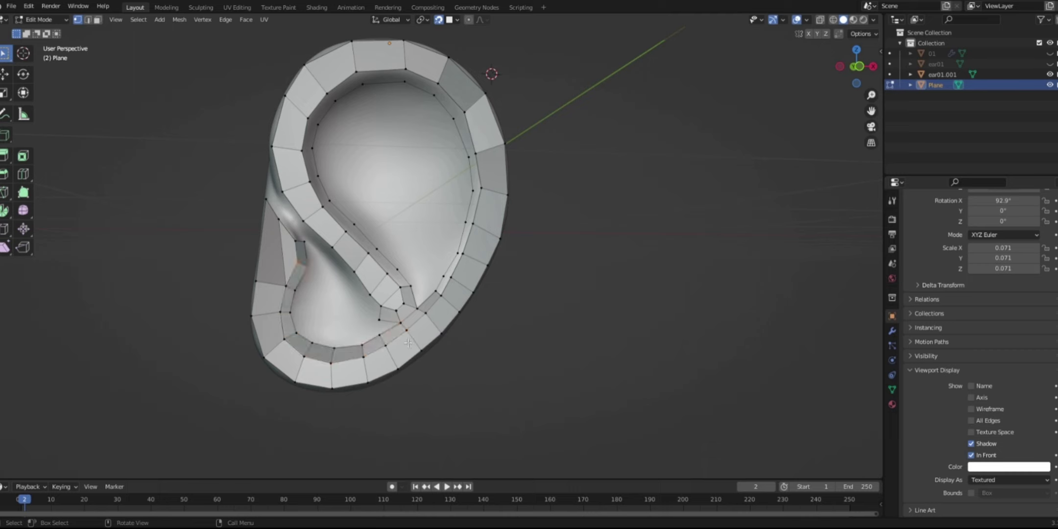
pyautogui.press('e')
pyautogui.click(285, 219)
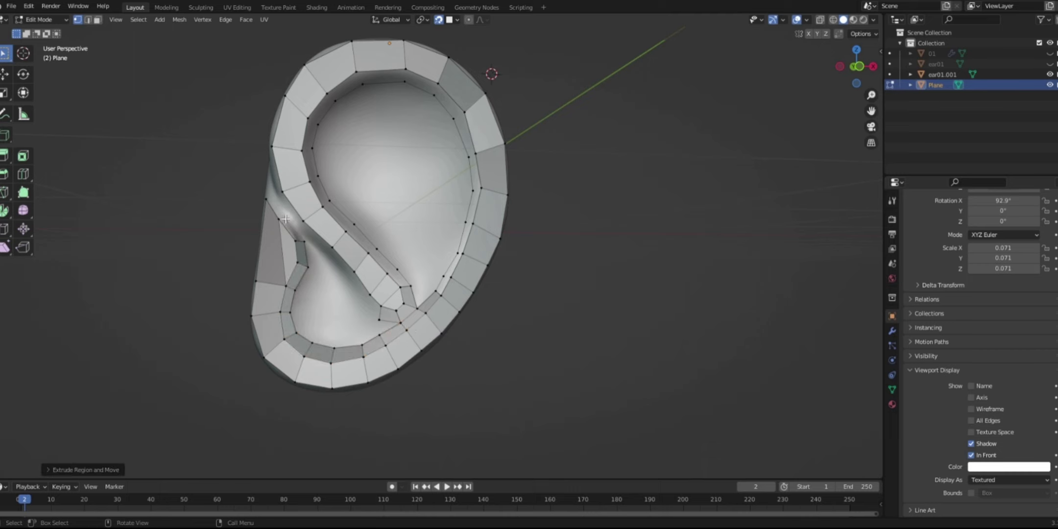
pyautogui.press('w')
pyautogui.press('e')
pyautogui.click(276, 201)
# - Activate the Move tool and fill the faces between the bowl's vertex chain and the surrounding rim and ridge
pyautogui.click(4, 73)
pyautogui.click(304, 242)
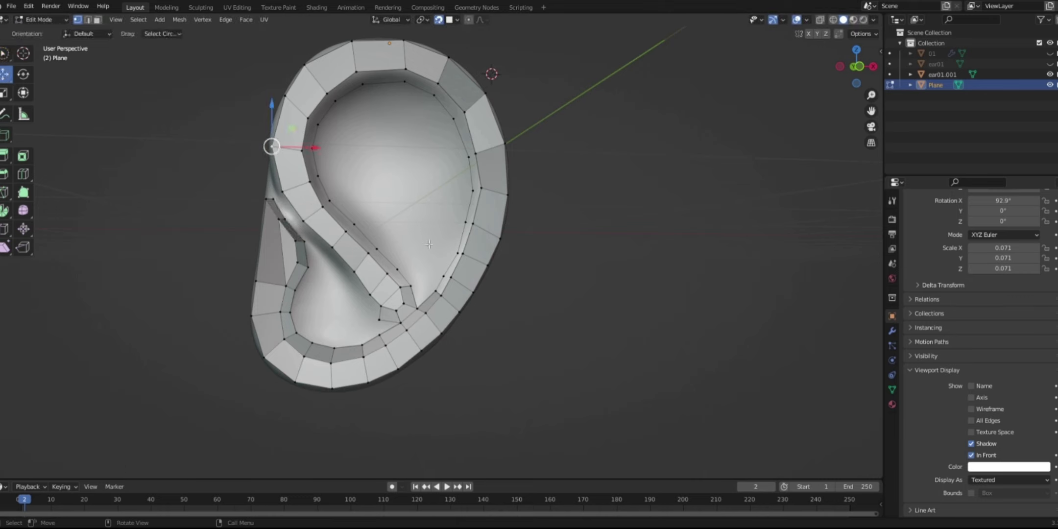
pyautogui.press('f')
pyautogui.press('f')
pyautogui.press('f')
pyautogui.press('f')
pyautogui.press('f')
pyautogui.press('f')
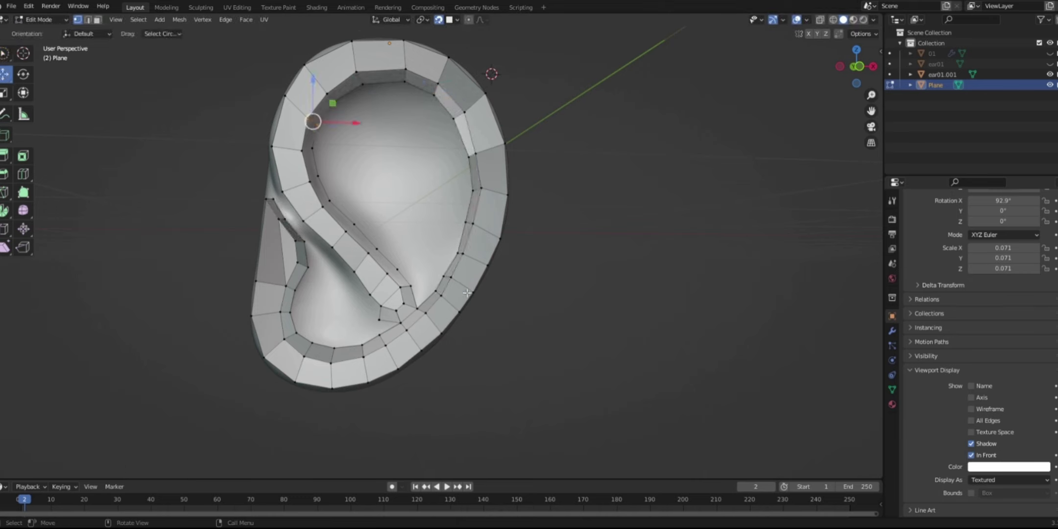
# - Extrude a vertex chain from the ridge tip along the ridge's lower side up to the front notch
pyautogui.click(399, 322)
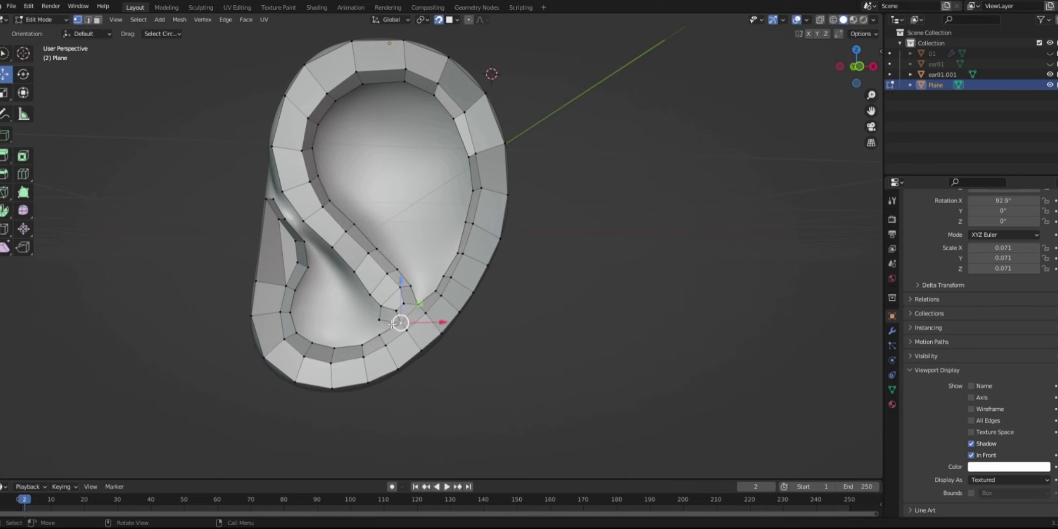
pyautogui.press('e')
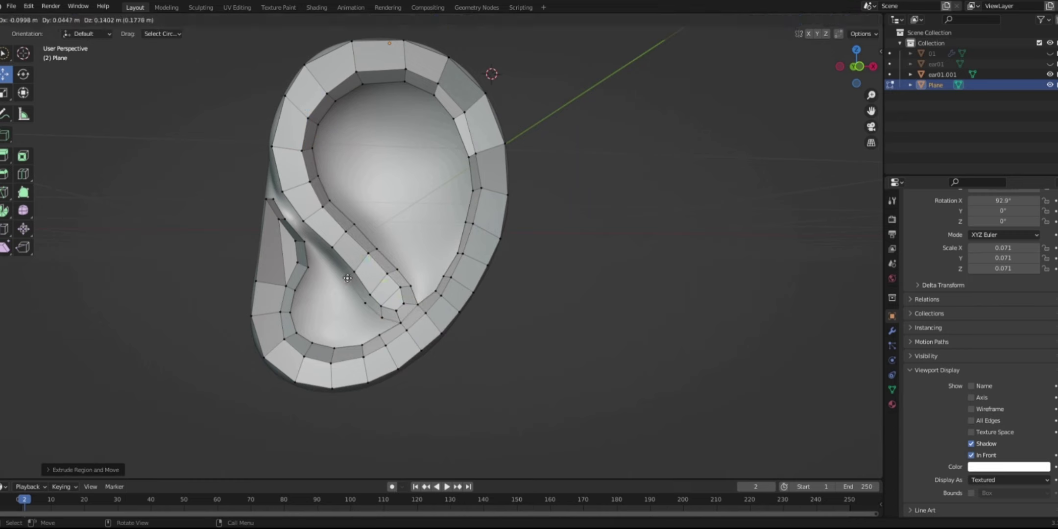
pyautogui.click(278, 196)
pyautogui.press('e')
pyautogui.click(272, 166)
# - Extrude and adjust the next vertex around the ear's front edge, and select the vertices beneath the ridge tip
pyautogui.moveTo(272, 167); pyautogui.dragTo(397, 166, button='middle')
pyautogui.press('e')
pyautogui.click(521, 154)
pyautogui.click(521, 162)
pyautogui.moveTo(521, 162); pyautogui.dragTo(515, 139)
pyautogui.moveTo(514, 140); pyautogui.dragTo(392, 147, button='middle')
pyautogui.click(378, 288)
pyautogui.keyDown('shift'); pyautogui.click(379, 298); pyautogui.keyUp('shift')
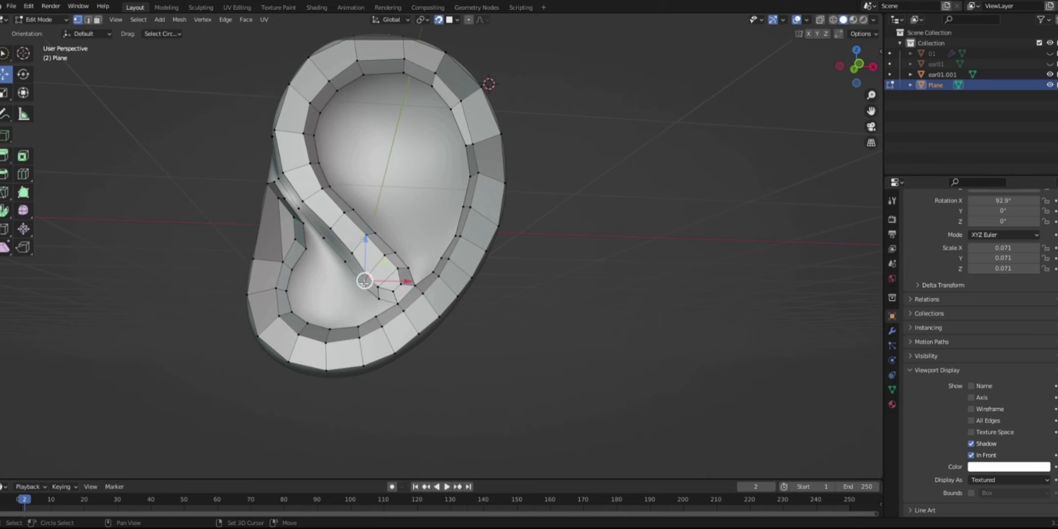
# - Extrude a vertex chain along the ear's outer side, following the sculpt just behind the rim
pyautogui.moveTo(366, 178); pyautogui.dragTo(554, 213, button='middle')
pyautogui.moveTo(505, 180); pyautogui.dragTo(479, 240, button='middle')
pyautogui.press('e')
pyautogui.click(472, 245)
pyautogui.press('e')
pyautogui.click(481, 191)
pyautogui.moveTo(481, 191); pyautogui.dragTo(517, 230, button='middle')
pyautogui.press('e')
pyautogui.click(533, 154)
pyautogui.moveTo(533, 155); pyautogui.dragTo(337, 112, button='middle')
pyautogui.press('e')
pyautogui.click(351, 167)
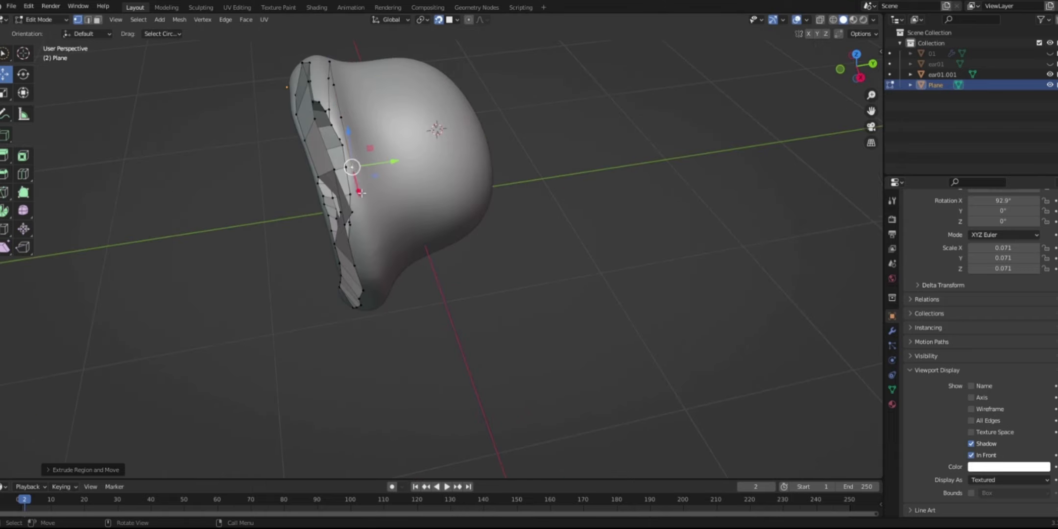
# - Reposition a vertex of the outer chain and extrude the chain further down the side behind the rim
pyautogui.moveTo(351, 167); pyautogui.dragTo(377, 115, button='middle')
pyautogui.moveTo(366, 201); pyautogui.dragTo(475, 203, button='middle')
pyautogui.click(455, 169)
pyautogui.moveTo(455, 170); pyautogui.dragTo(361, 208, button='middle')
pyautogui.press('g')
pyautogui.click(520, 169)
pyautogui.press('e')
pyautogui.click(362, 245)
pyautogui.moveTo(362, 245)
pyautogui.mouseDown(button='middle')
pyautogui.moveTo(366, 235)
pyautogui.moveTo(369, 249)
pyautogui.mouseUp(button='middle')
pyautogui.press('e')
pyautogui.click(369, 278)
# - Adjust a vertex behind the rim and extrude the outer chain onward around the lobe's underside
pyautogui.click(353, 220)
pyautogui.press('g')
pyautogui.click(349, 224)
pyautogui.press('e')
pyautogui.click(359, 277)
pyautogui.press('e')
pyautogui.click(371, 300)
pyautogui.moveTo(371, 333); pyautogui.dragTo(369, 294, button='middle')
pyautogui.press('e')
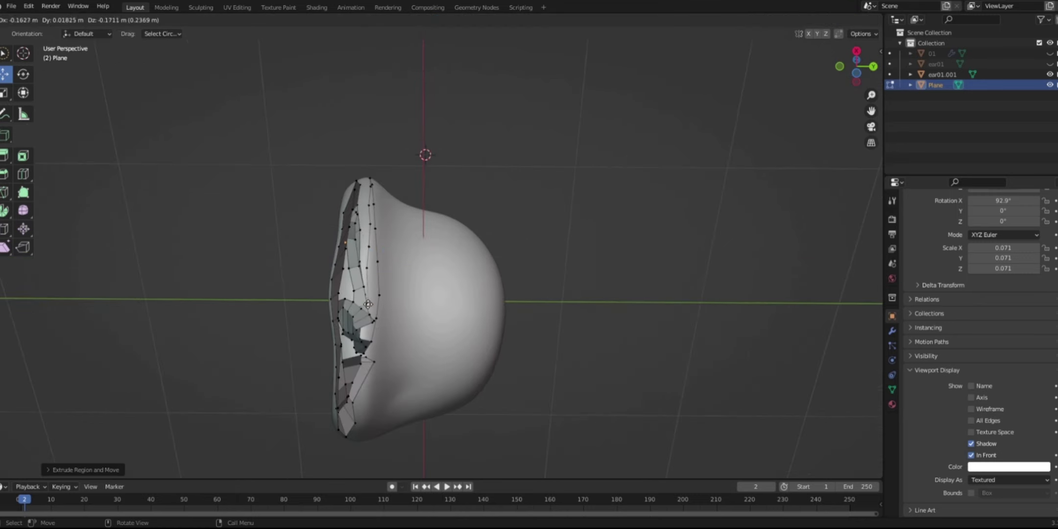
pyautogui.moveTo(366, 342); pyautogui.dragTo(306, 310, button='middle')
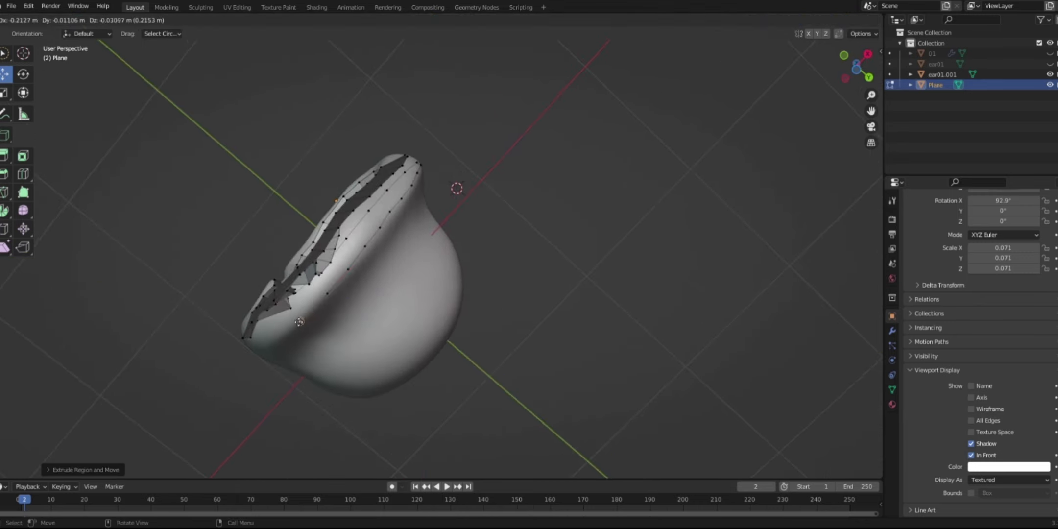
pyautogui.moveTo(278, 340); pyautogui.dragTo(449, 213, button='middle')
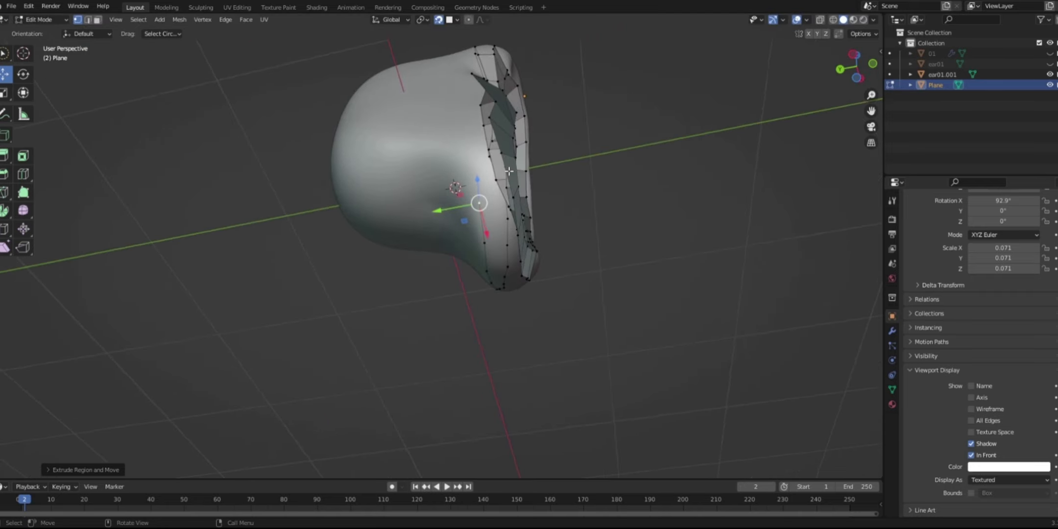
# - Extrude the outer chain up the ear's front side to the level of the front notch
pyautogui.click(473, 160)
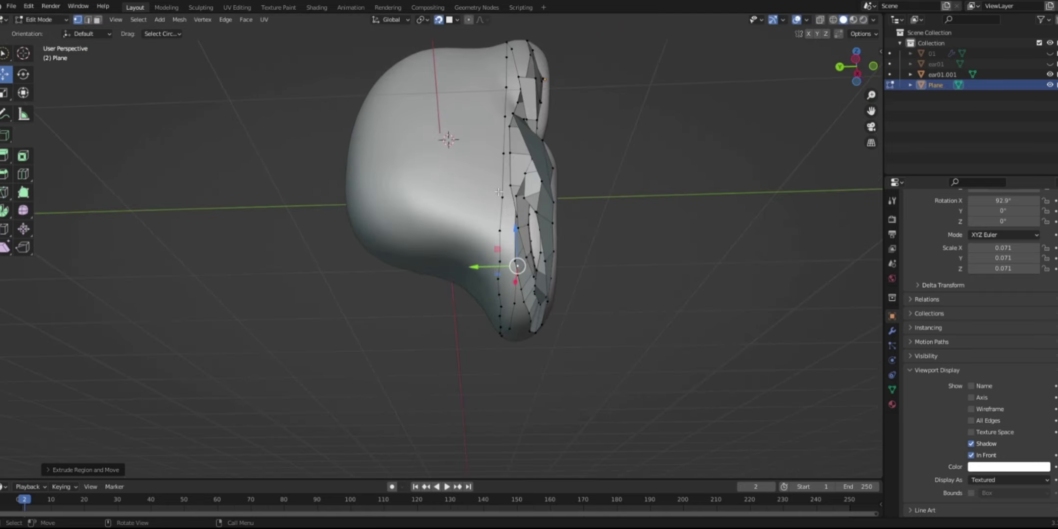
pyautogui.press('e')
pyautogui.click(514, 183)
pyautogui.press('e')
pyautogui.click(503, 118)
pyautogui.moveTo(503, 118); pyautogui.dragTo(511, 145, button='middle')
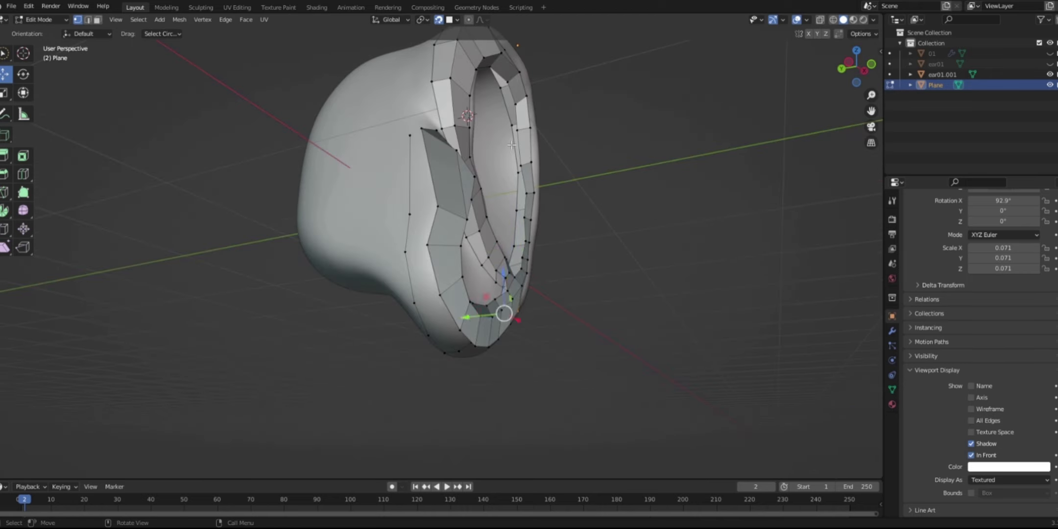
# - Fill the faces between the front outer chain and the rim, and adjust two vertices along their shared edge
pyautogui.press('f')
pyautogui.press('f')
pyautogui.press('f')
pyautogui.press('f')
pyautogui.click(437, 206)
pyautogui.press('g')
pyautogui.click(432, 208)
pyautogui.click(428, 245)
pyautogui.press('g')
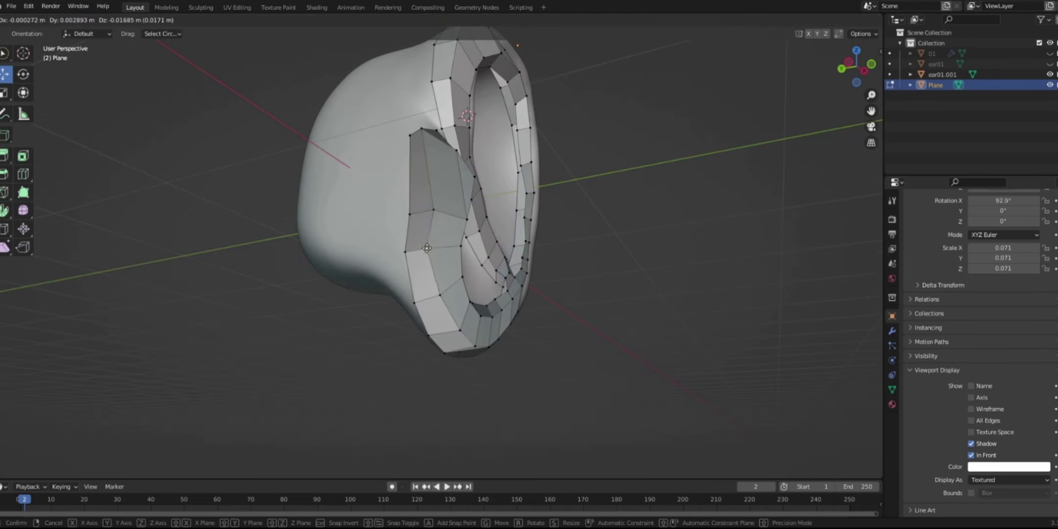
pyautogui.click(426, 247)
# - Reposition the vertices around the front notch, where the front flap meets the ridge
pyautogui.moveTo(426, 248); pyautogui.dragTo(494, 244, button='middle')
pyautogui.click(491, 242)
pyautogui.moveTo(460, 241); pyautogui.dragTo(473, 241)
pyautogui.click(474, 240)
pyautogui.click(478, 237)
pyautogui.moveTo(481, 239); pyautogui.dragTo(371, 256, button='middle')
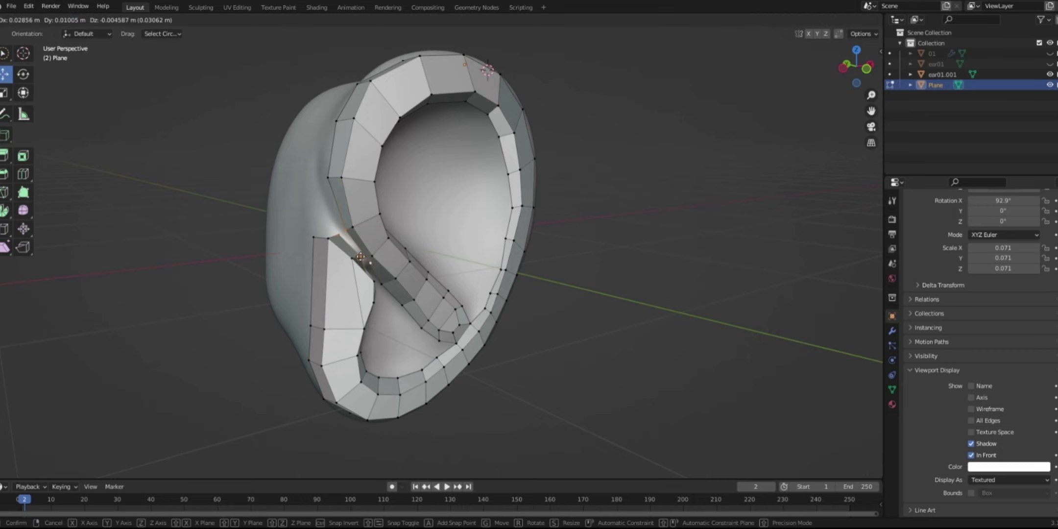
pyautogui.moveTo(365, 264); pyautogui.dragTo(314, 240, button='middle')
pyautogui.click(314, 238)
pyautogui.moveTo(314, 239); pyautogui.dragTo(356, 227)
pyautogui.click(307, 237)
pyautogui.keyDown('shift'); pyautogui.click(312, 235); pyautogui.keyUp('shift')
pyautogui.click(348, 272)
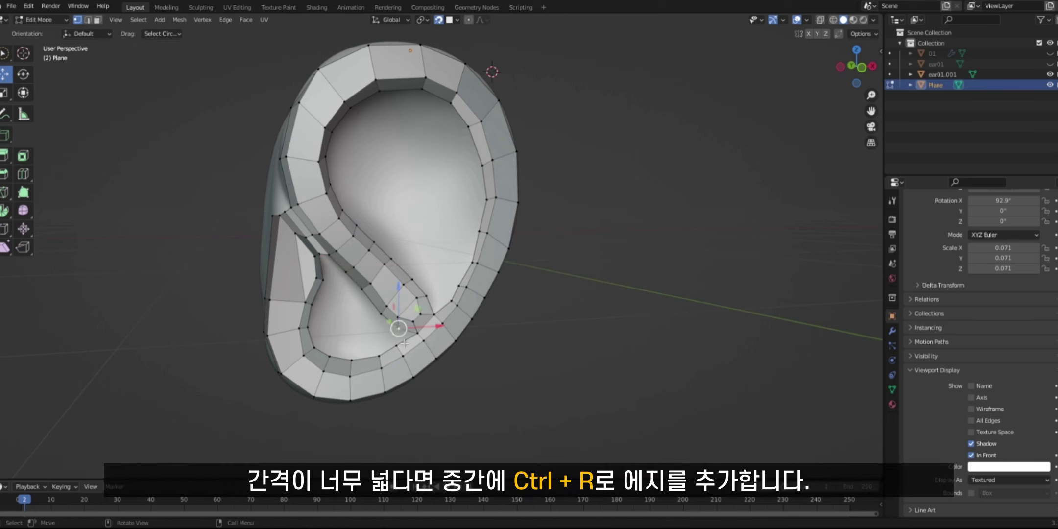
# - Extrude a vertex chain inside the lobe's bowl, from beneath the ridge tip around toward the front notch
pyautogui.press('e')
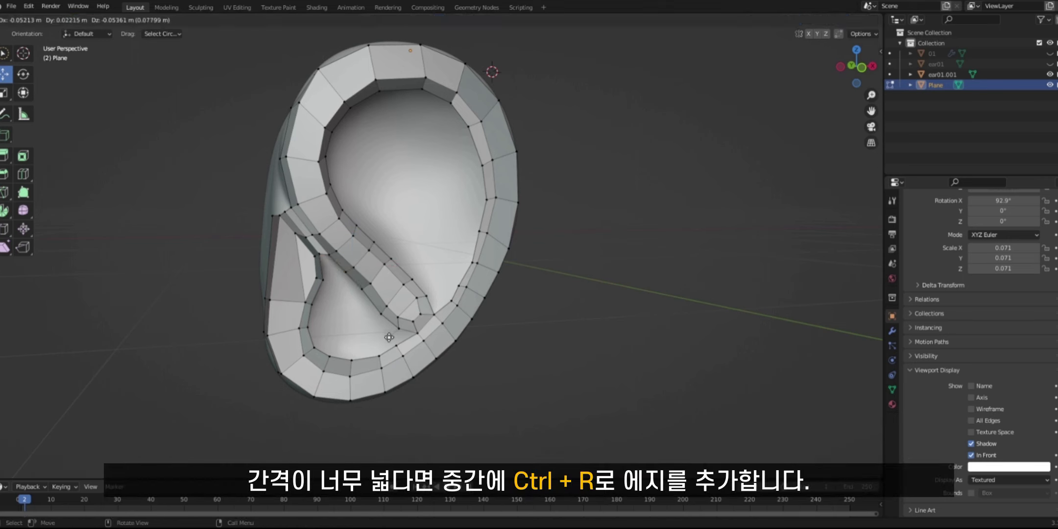
pyautogui.click(323, 326)
pyautogui.press('e')
pyautogui.click(326, 307)
pyautogui.press('e')
pyautogui.click(332, 283)
# - Fill the faces between the lobe bowl's new vertex chain and the surrounding inner edge
pyautogui.keyDown('shift'); pyautogui.click(324, 281); pyautogui.keyUp('shift')
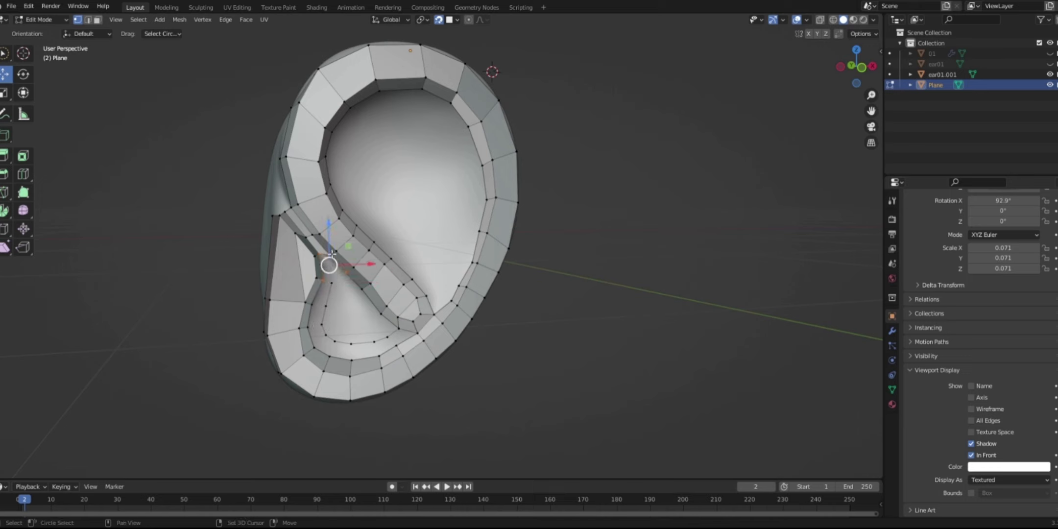
pyautogui.press('e')
pyautogui.click(368, 319)
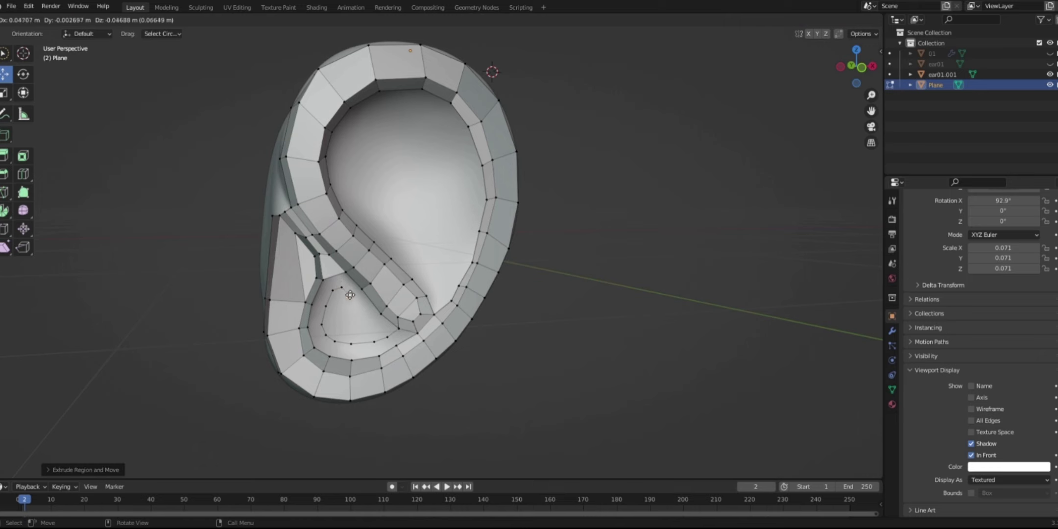
pyautogui.press('e')
pyautogui.click(378, 318)
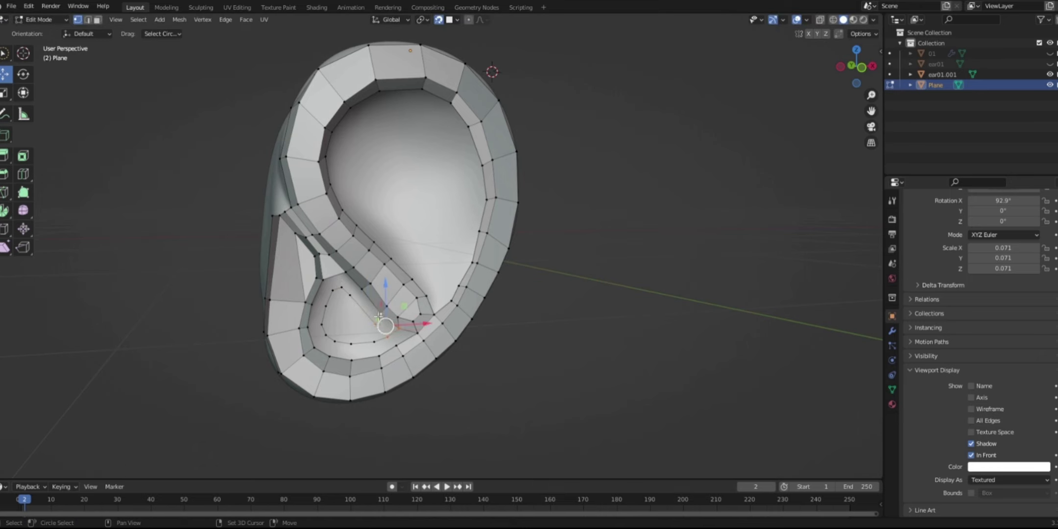
pyautogui.press('f')
pyautogui.press('f')
pyautogui.press('f')
pyautogui.press('f')
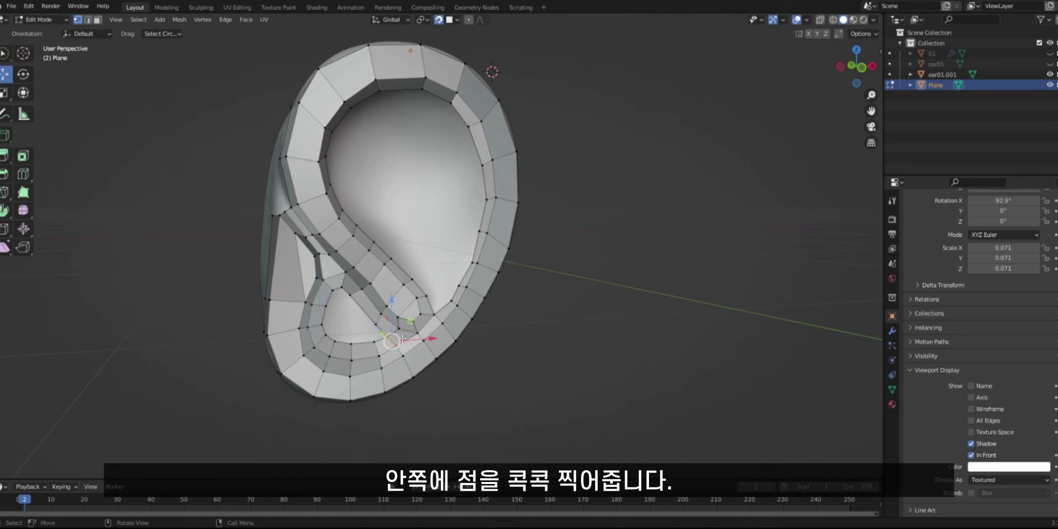
# - Extrude the lobe bowl's inner edge loop and scale it inward to form a smaller ring
pyautogui.press('e')
pyautogui.rightClick(362, 312)
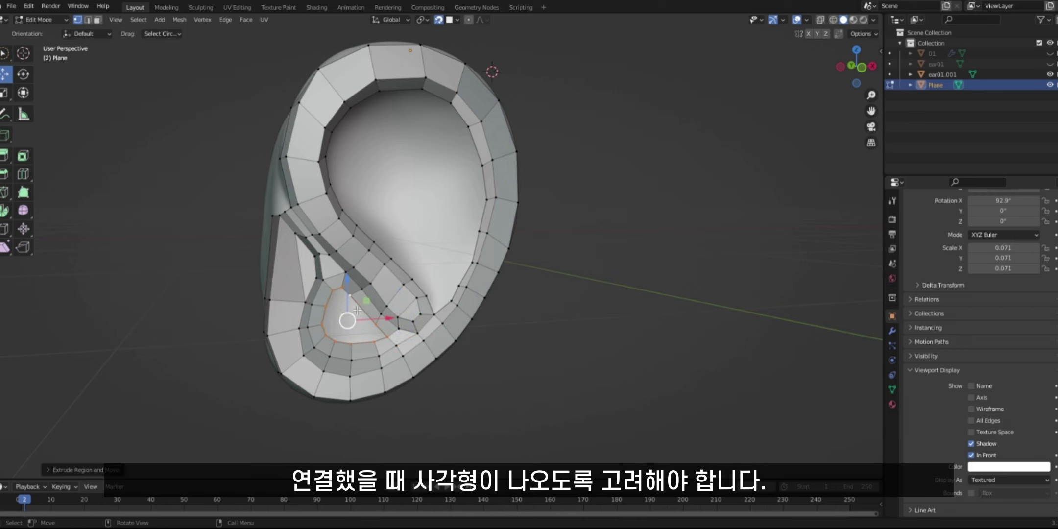
pyautogui.press('s')
pyautogui.click(354, 316)
# - Move the vertices of the lobe's smaller ring one by one to space them evenly on the sculpt
pyautogui.click(346, 305)
pyautogui.press('g')
pyautogui.click(346, 304)
pyautogui.press('g')
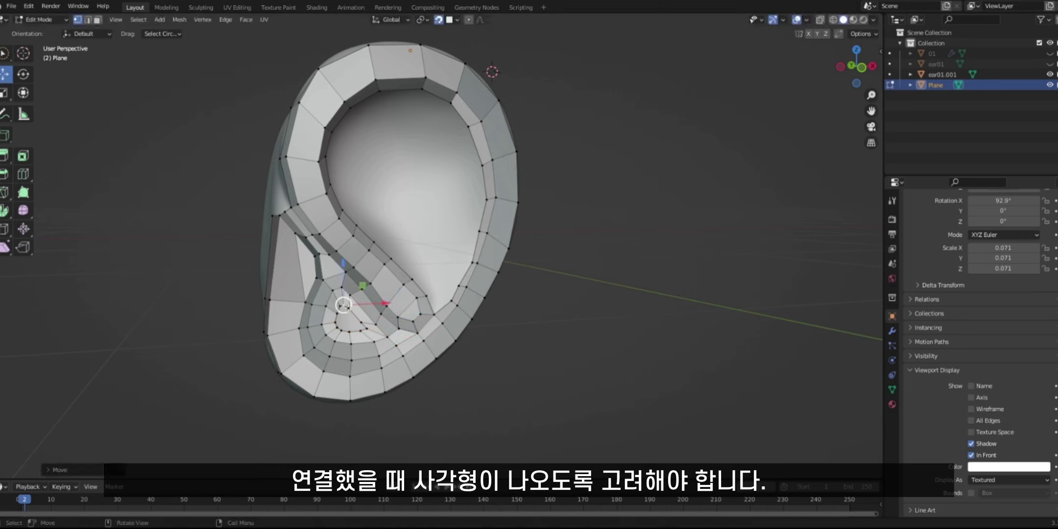
pyautogui.click(371, 321)
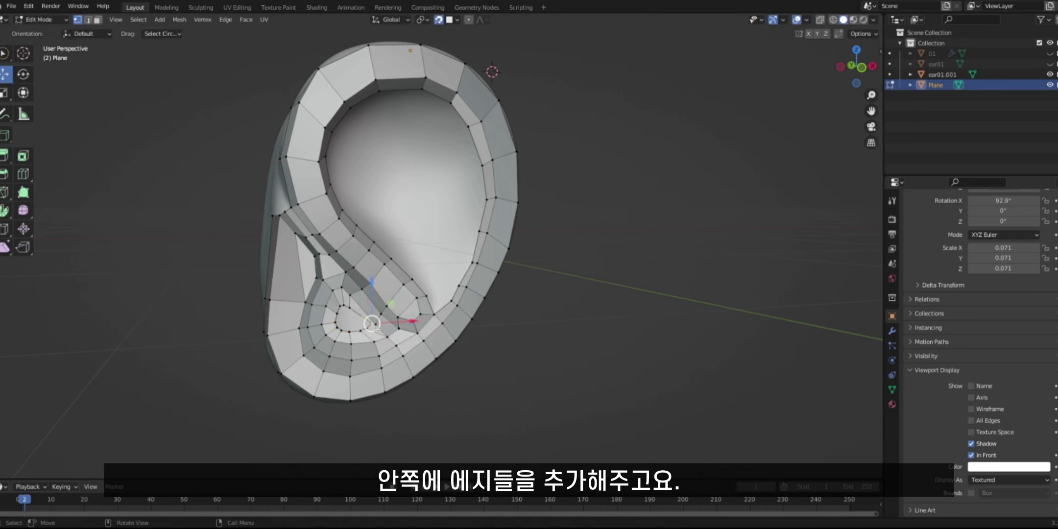
pyautogui.press('g')
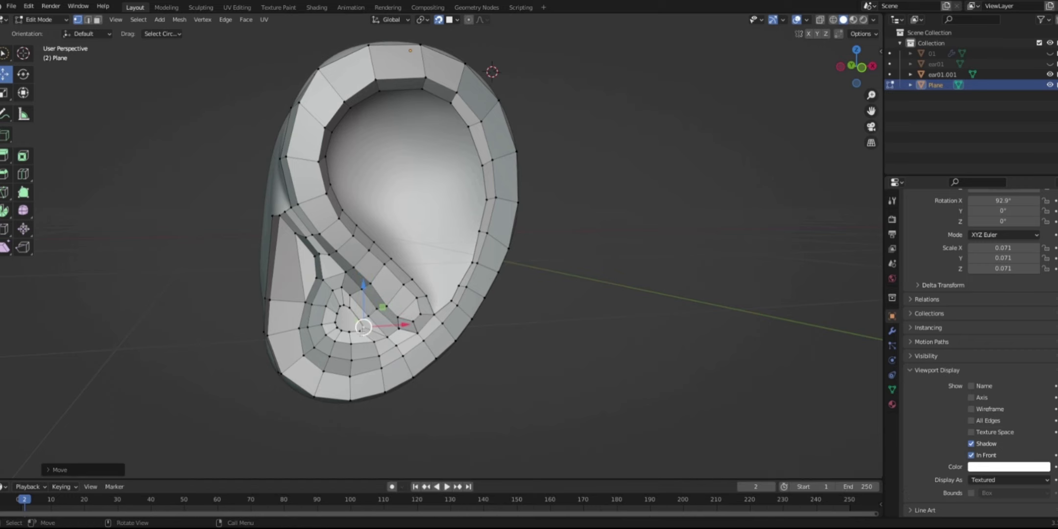
pyautogui.click(349, 332)
pyautogui.moveTo(349, 332); pyautogui.dragTo(335, 321)
pyautogui.click(341, 331)
pyautogui.click(337, 327)
pyautogui.click(335, 322)
# - Position the vertices at the center of the lobe's innermost ring for closing its opening
pyautogui.scroll(3, 335, 320)
pyautogui.click(293, 348)
pyautogui.press('g')
pyautogui.click(293, 349)
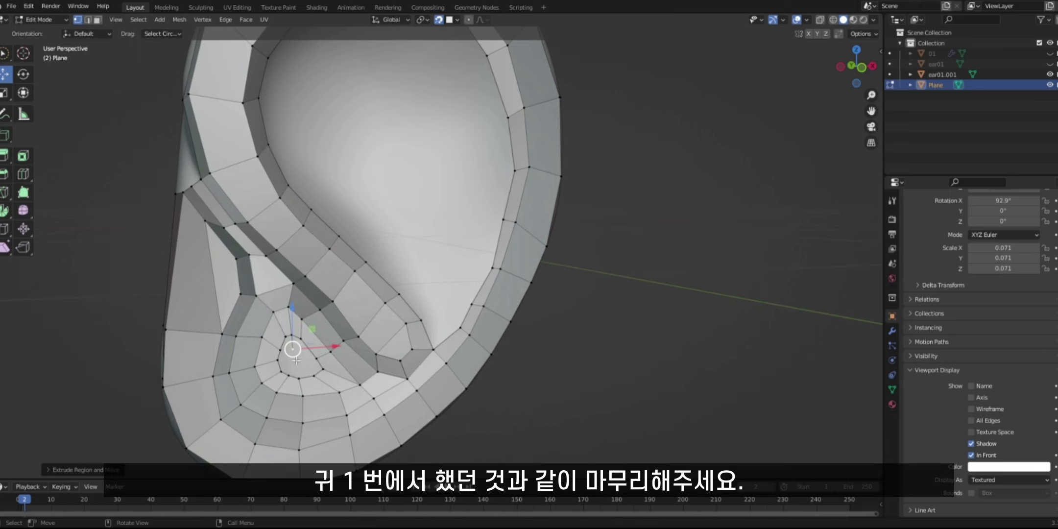
pyautogui.press('g')
pyautogui.click(296, 371)
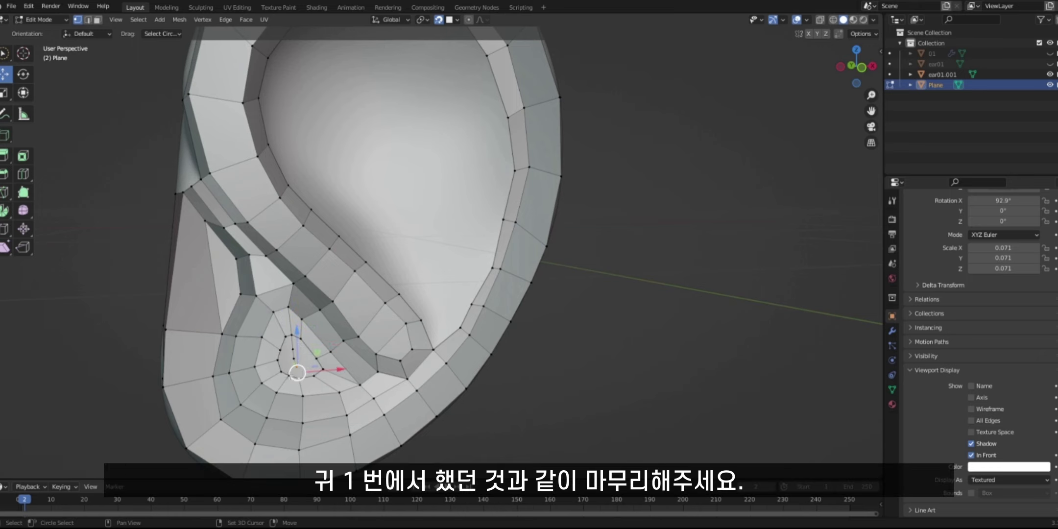
# - Fill the remaining faces in the lobe's center and add a loop cut across them
pyautogui.click(297, 367)
pyautogui.keyDown('shift'); pyautogui.click(282, 370); pyautogui.keyUp('shift')
pyautogui.press('f')
pyautogui.hotkey('ctrl', 'r')
pyautogui.click(311, 347)
pyautogui.click(310, 347)
pyautogui.click(310, 348)
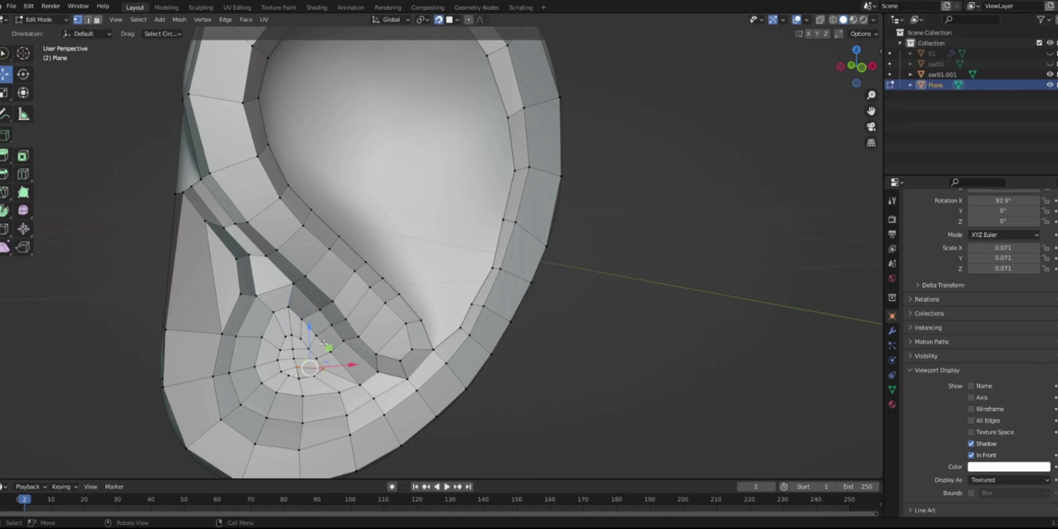
# - Check the mesh in Object Mode, return to Edit Mode and delete the selected element near the ridge
pyautogui.scroll(-5, 719, 419)
pyautogui.press('Tab')
pyautogui.moveTo(431, 236); pyautogui.dragTo(417, 221, button='middle')
pyautogui.press('Tab')
pyautogui.scroll(5, 417, 220)
pyautogui.click(360, 224)
pyautogui.press('x')
pyautogui.click(381, 305)
pyautogui.scroll(-4, 439, 332)
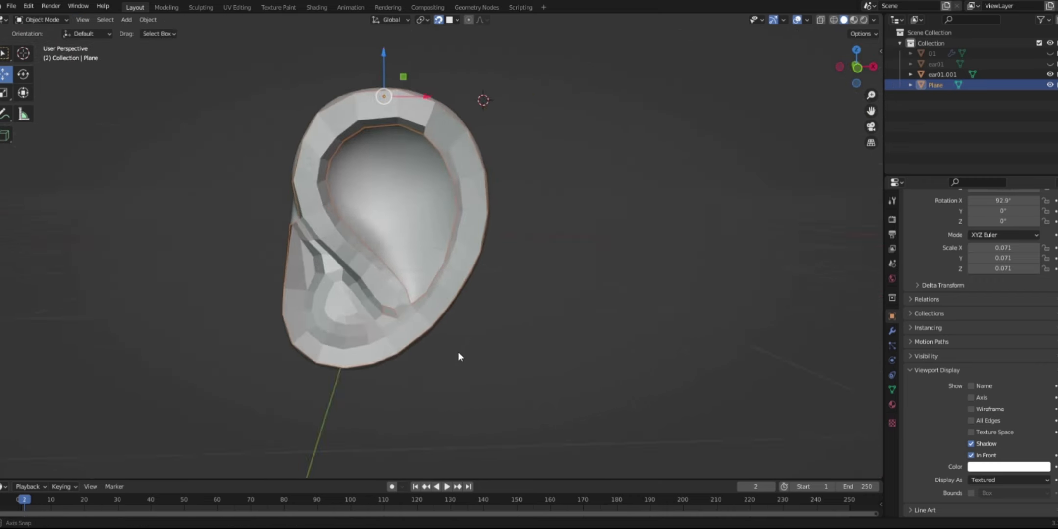
# - Extrude the upper bowl's border loop, scale it inward and move it into place as a new ring of faces
pyautogui.moveTo(440, 304); pyautogui.dragTo(479, 259, button='middle')
pyautogui.scroll(2, 474, 265)
pyautogui.keyDown('alt'); pyautogui.click(462, 239); pyautogui.keyUp('alt')
pyautogui.press('e')
pyautogui.rightClick(434, 197)
pyautogui.press('w')
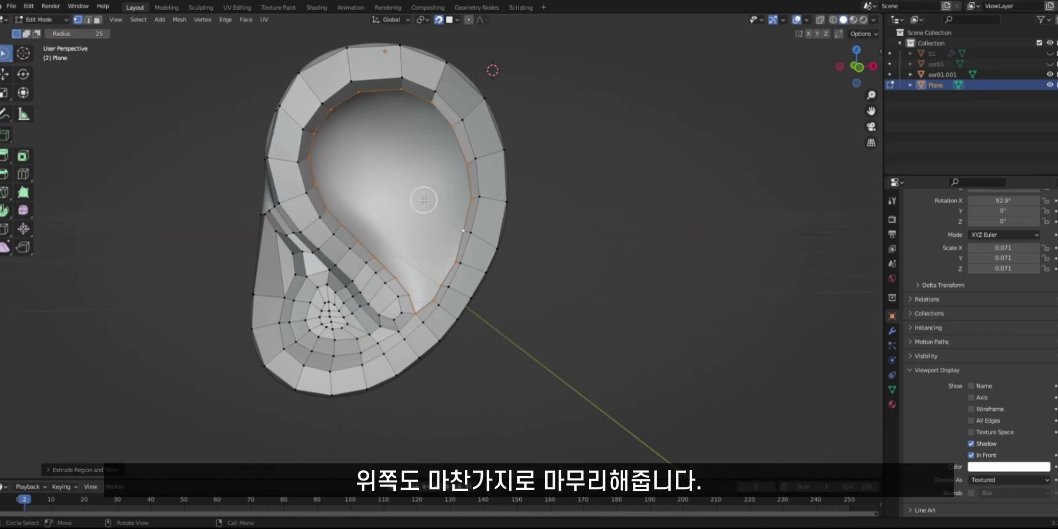
pyautogui.press('s')
pyautogui.click(411, 207)
pyautogui.press('g')
pyautogui.click(438, 186)
pyautogui.press('s')
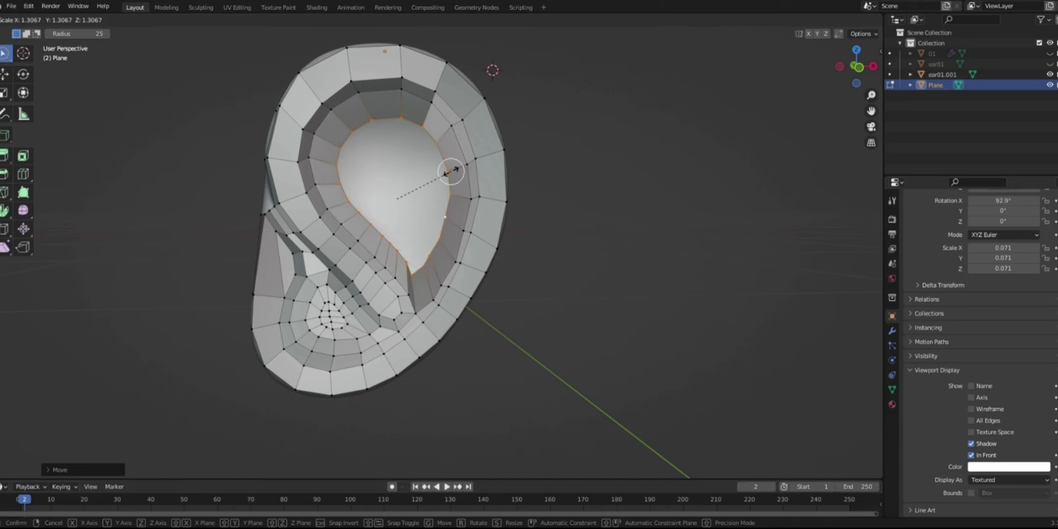
pyautogui.click(450, 172)
# - Move the vertices of the upper bowl's new ring individually onto the sculpt, rounding its pointed lower end
pyautogui.click(356, 133)
pyautogui.press('g')
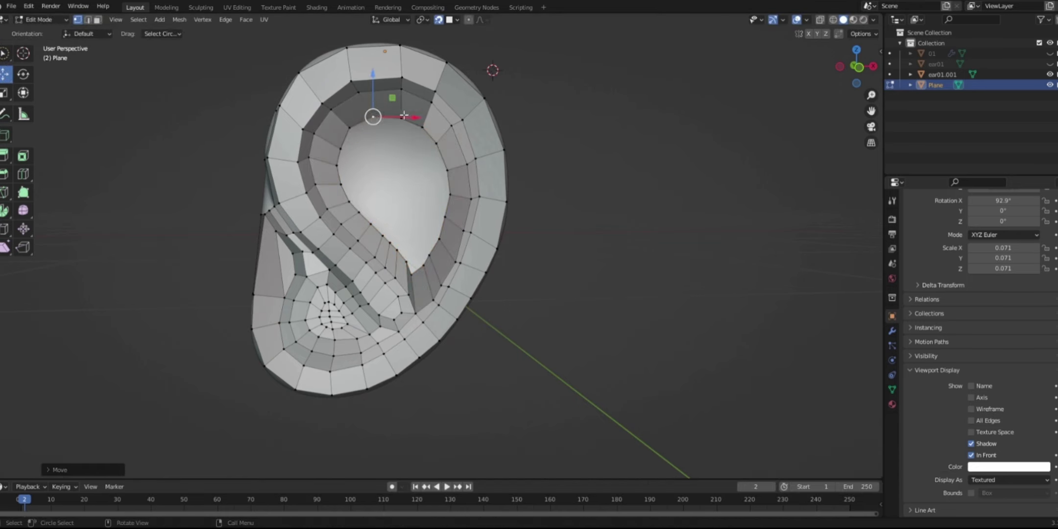
pyautogui.click(438, 144)
pyautogui.press('g')
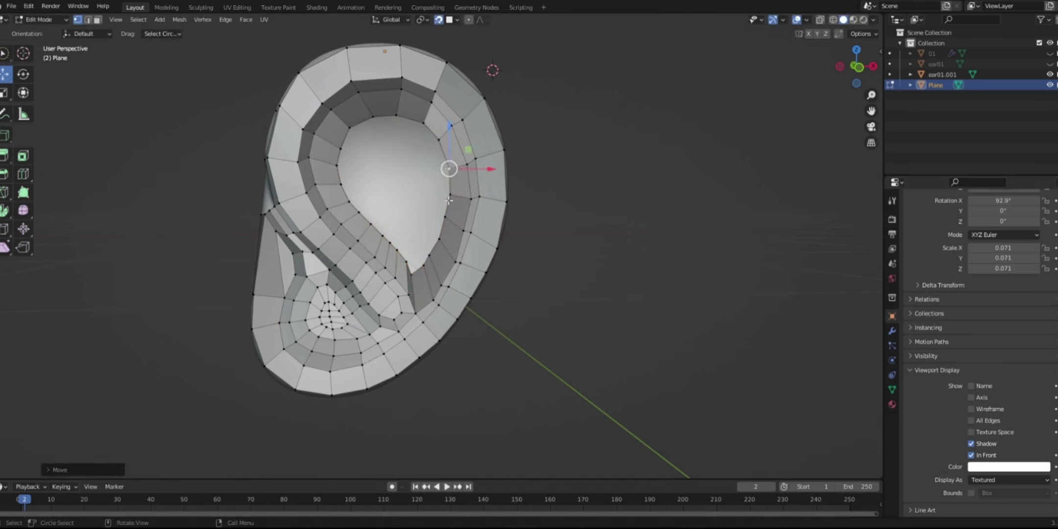
pyautogui.click(436, 248)
pyautogui.press('g')
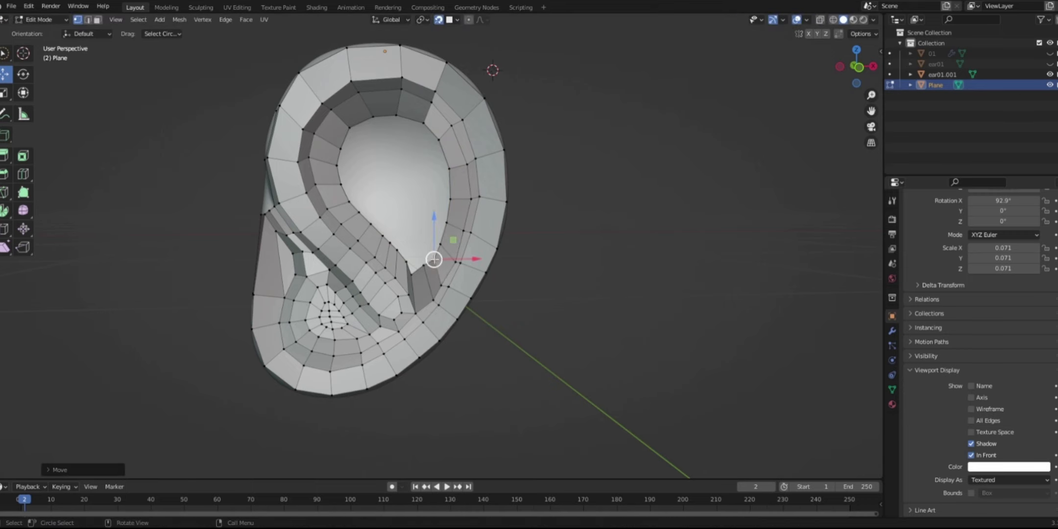
pyautogui.click(412, 275)
pyautogui.press('g')
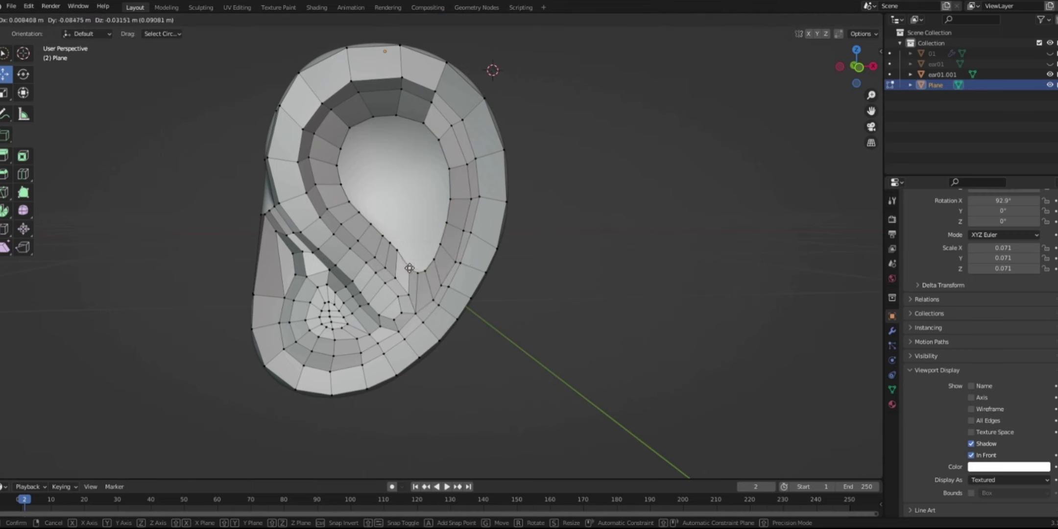
pyautogui.click(409, 294)
pyautogui.click(398, 252)
pyautogui.press('g')
pyautogui.click(402, 259)
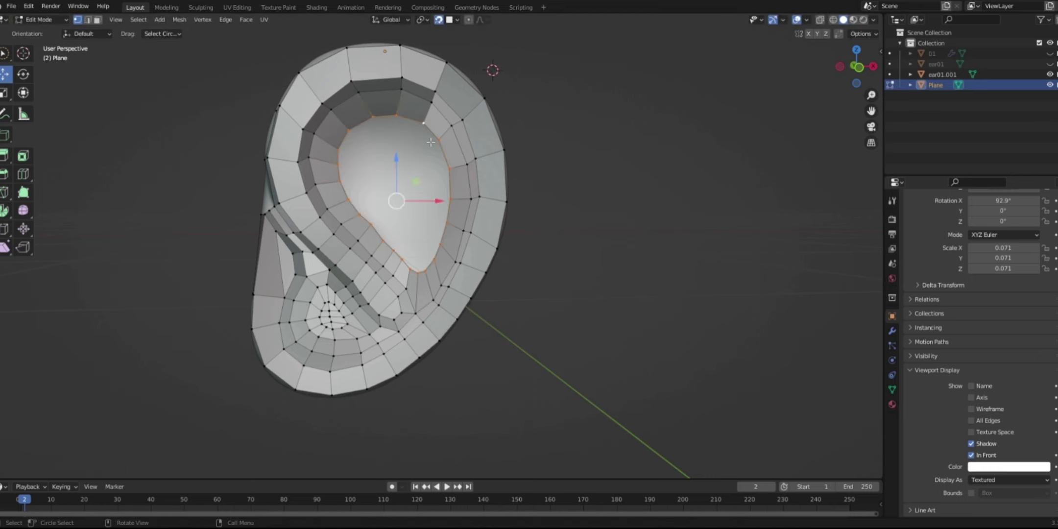
# - Place a second, smaller ring inside the upper bowl and adjust its vertices around the remaining opening
pyautogui.press('g')
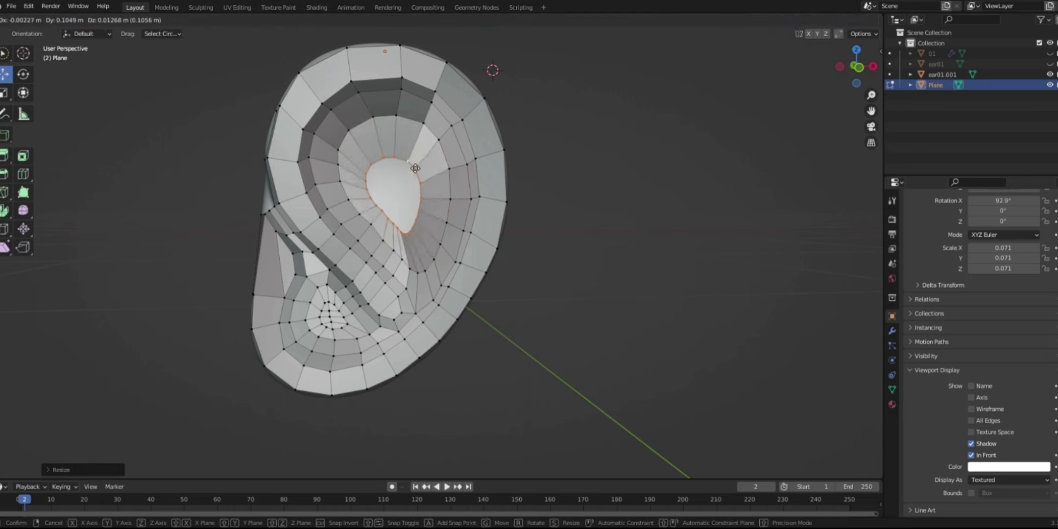
pyautogui.click(376, 144)
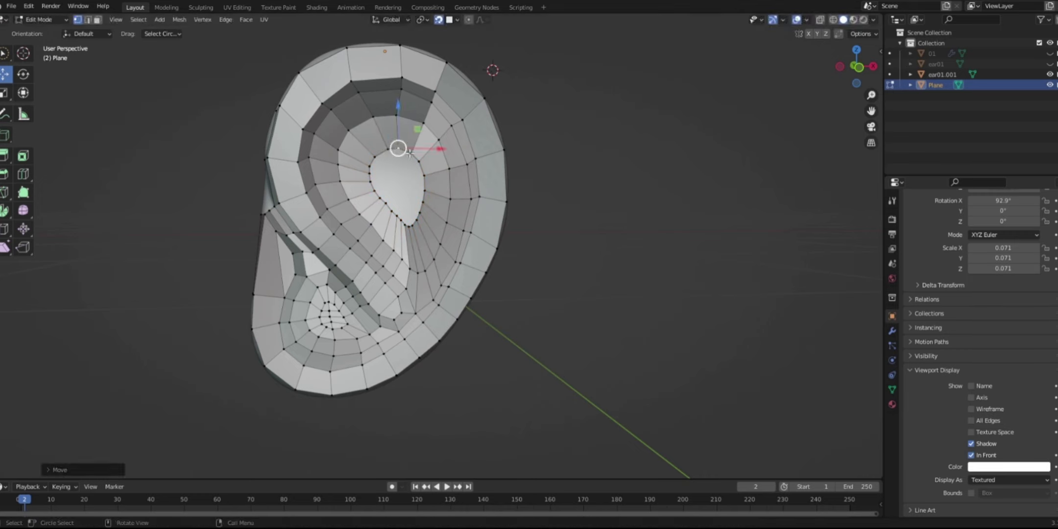
pyautogui.moveTo(424, 198); pyautogui.dragTo(419, 215)
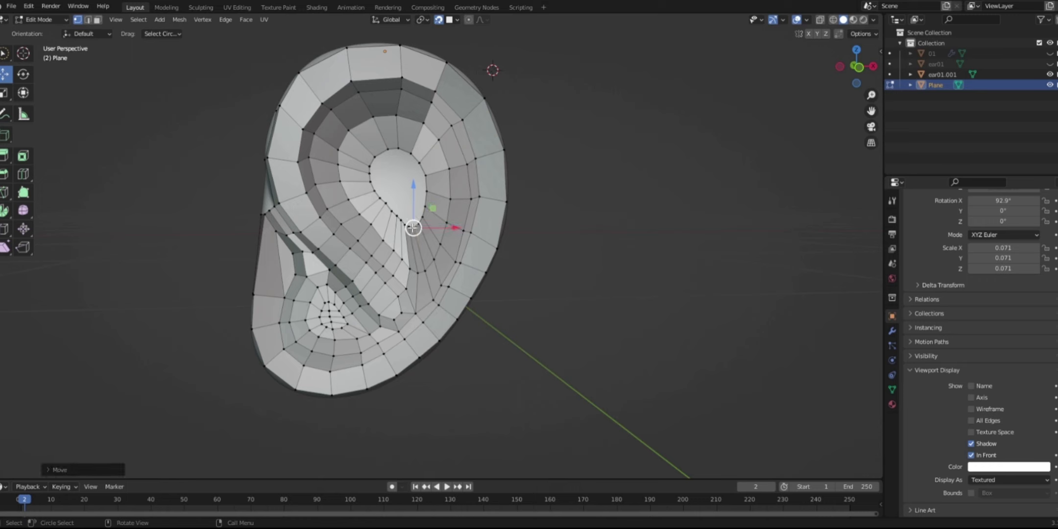
pyautogui.moveTo(416, 220); pyautogui.dragTo(369, 181)
pyautogui.click(406, 226)
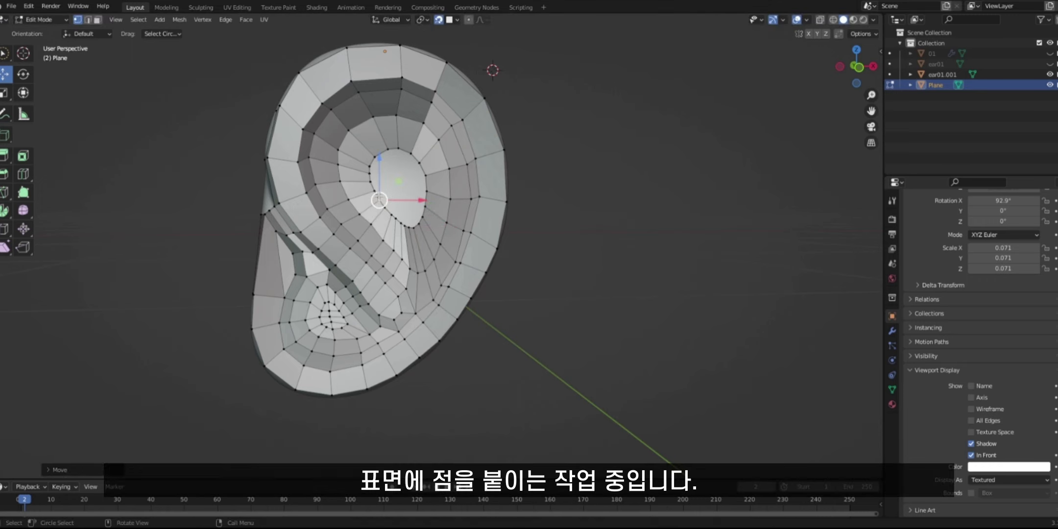
pyautogui.moveTo(369, 181); pyautogui.dragTo(387, 147)
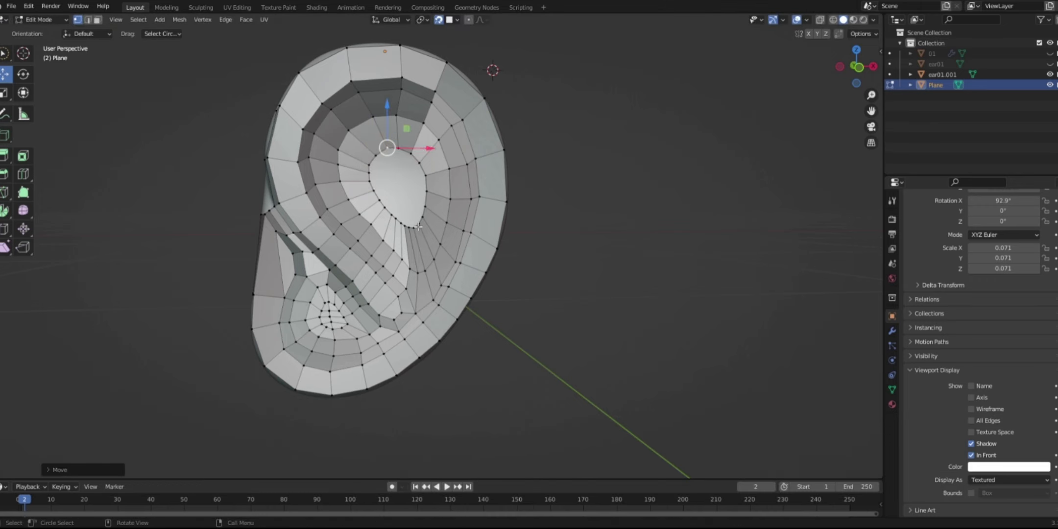
# - Extrude a chain of vertices down the middle of the upper bowl's opening, from its upper edge to its lower end
pyautogui.scroll(2, 417, 226)
pyautogui.scroll(-2, 414, 210)
pyautogui.scroll(1, 414, 203)
pyautogui.press('e')
pyautogui.click(379, 141)
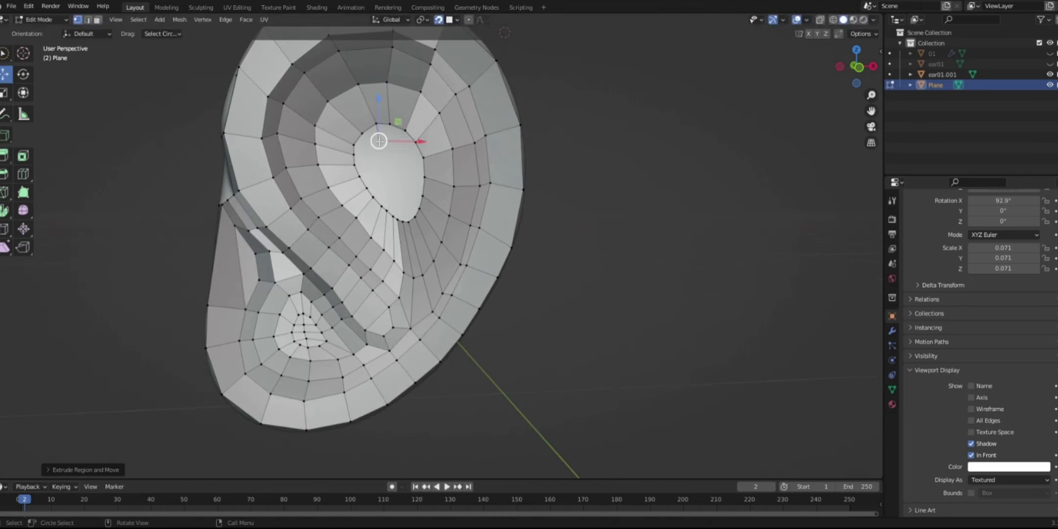
pyautogui.press('e')
pyautogui.click(390, 186)
pyautogui.press('e')
pyautogui.click(394, 198)
pyautogui.press('e')
pyautogui.click(397, 204)
pyautogui.press('e')
pyautogui.click(400, 210)
pyautogui.press('e')
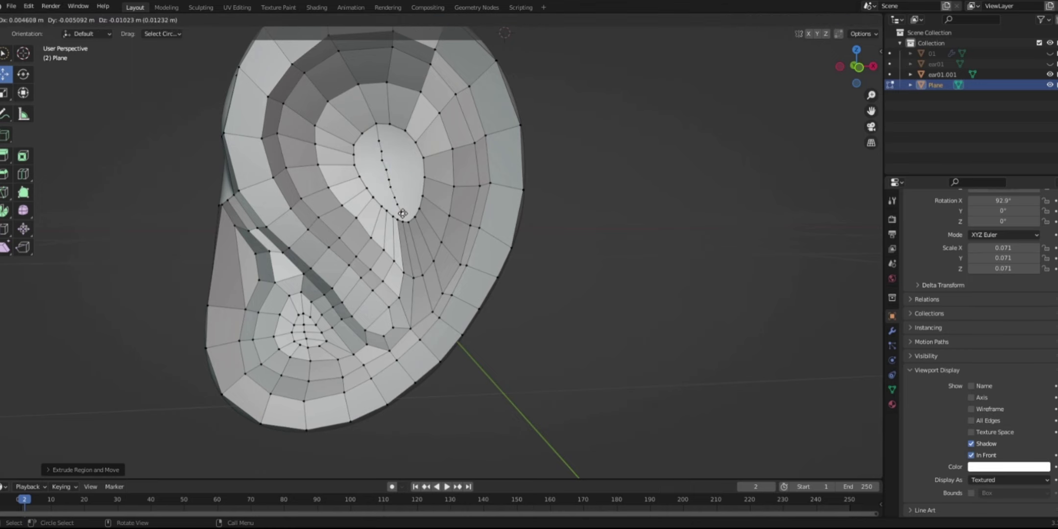
pyautogui.click(405, 214)
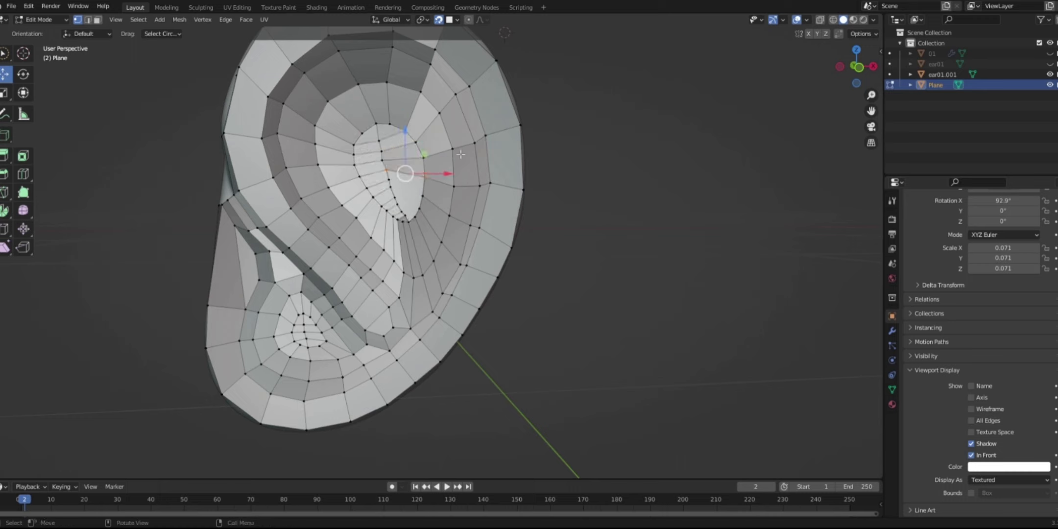
# - Fill the gap between the central chain and the bowl's border with faces, adding an extra edge and adjusting the vertices
pyautogui.press('e')
pyautogui.click(424, 167)
pyautogui.click(406, 178)
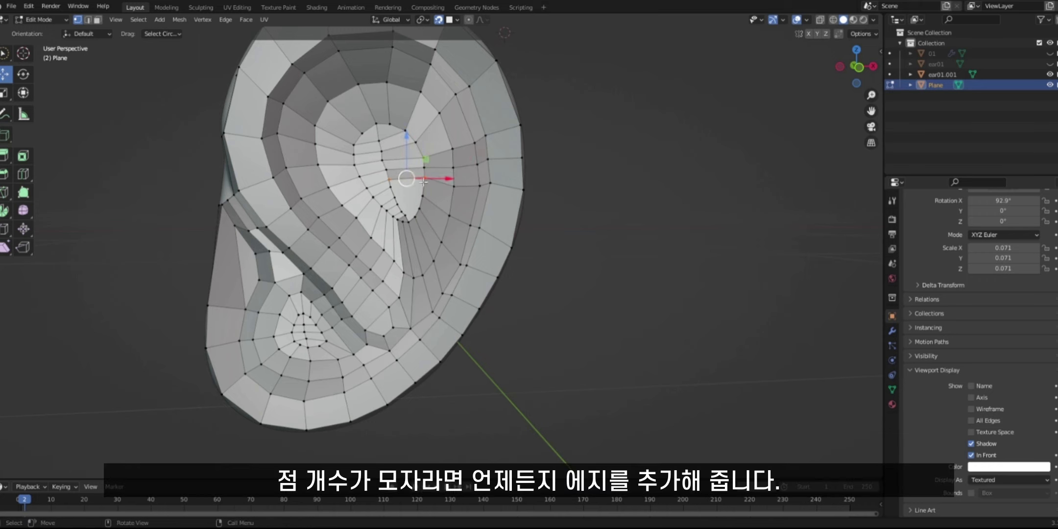
pyautogui.moveTo(426, 189); pyautogui.dragTo(424, 186)
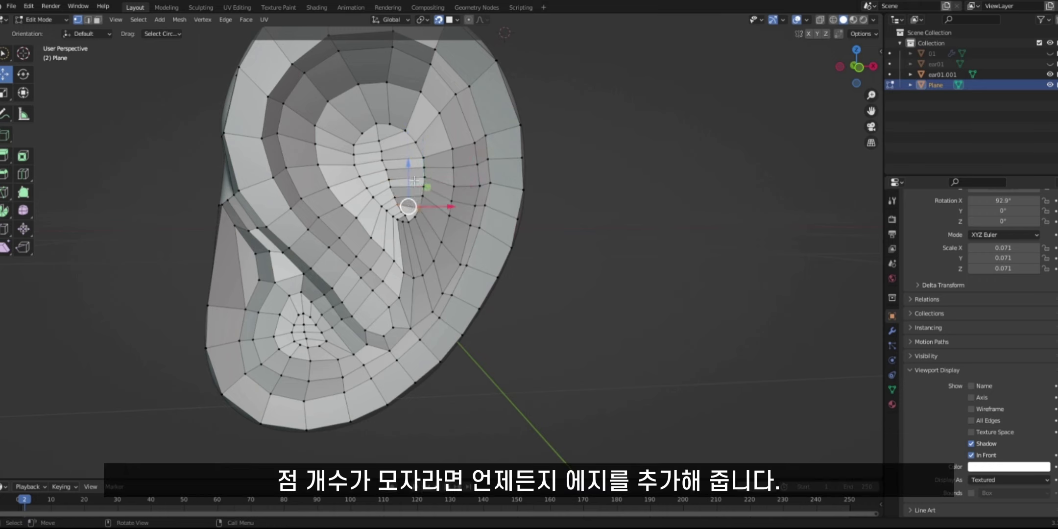
pyautogui.moveTo(421, 218); pyautogui.dragTo(524, 201)
# - Check the mesh in Object Mode, return to Edit Mode and extrude the vertex at the front notch upward along the sculpt
pyautogui.press('Tab')
pyautogui.scroll(-4, 532, 199)
pyautogui.moveTo(532, 198); pyautogui.dragTo(434, 251, button='middle')
pyautogui.press('Tab')
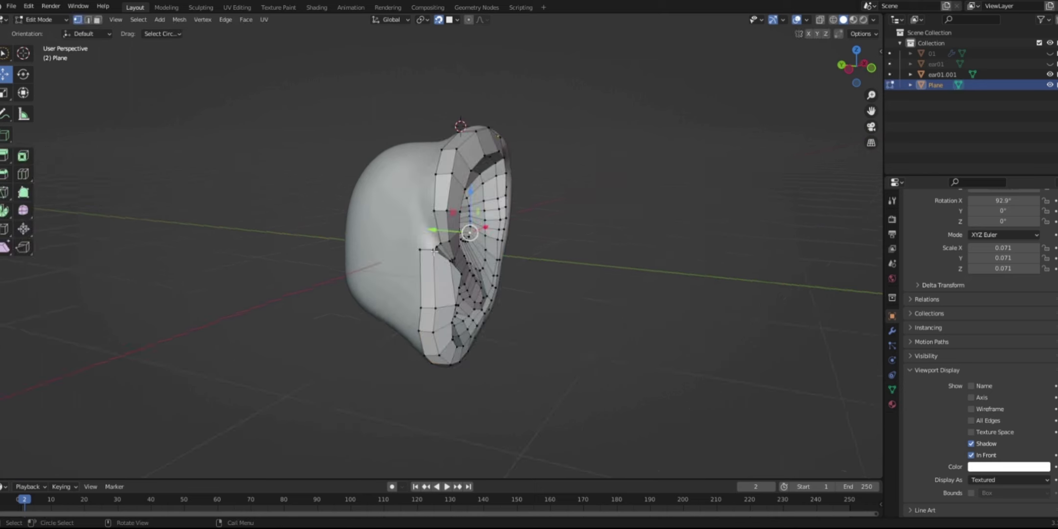
pyautogui.click(436, 247)
pyautogui.scroll(2, 437, 247)
pyautogui.press('e')
pyautogui.click(424, 205)
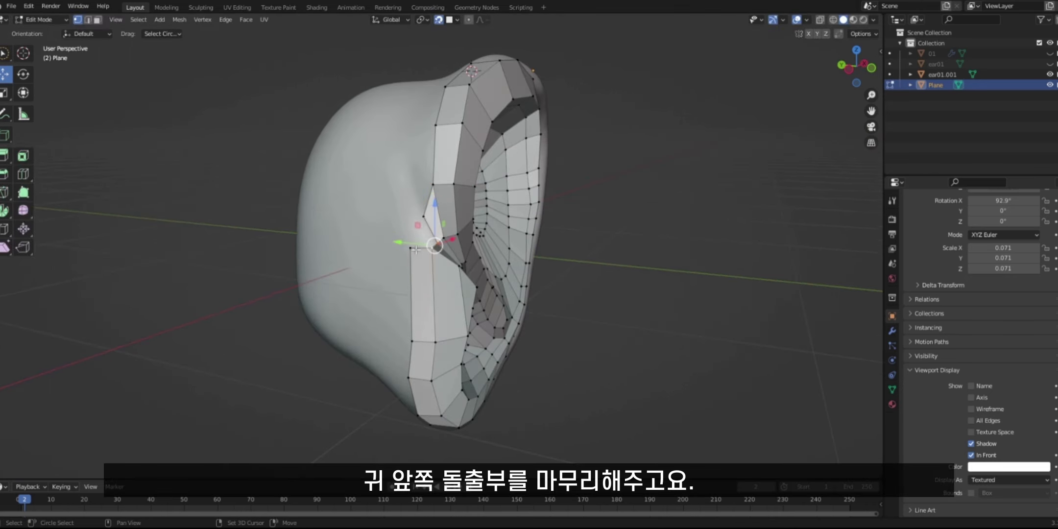
# - Move the vertices of the ear's front projection onto the sculpt to even out the new faces
pyautogui.click(422, 219)
pyautogui.press('t')
pyautogui.press('g')
pyautogui.click(433, 185)
pyautogui.press('g')
pyautogui.click(430, 192)
pyautogui.moveTo(431, 193); pyautogui.dragTo(484, 255, button='middle')
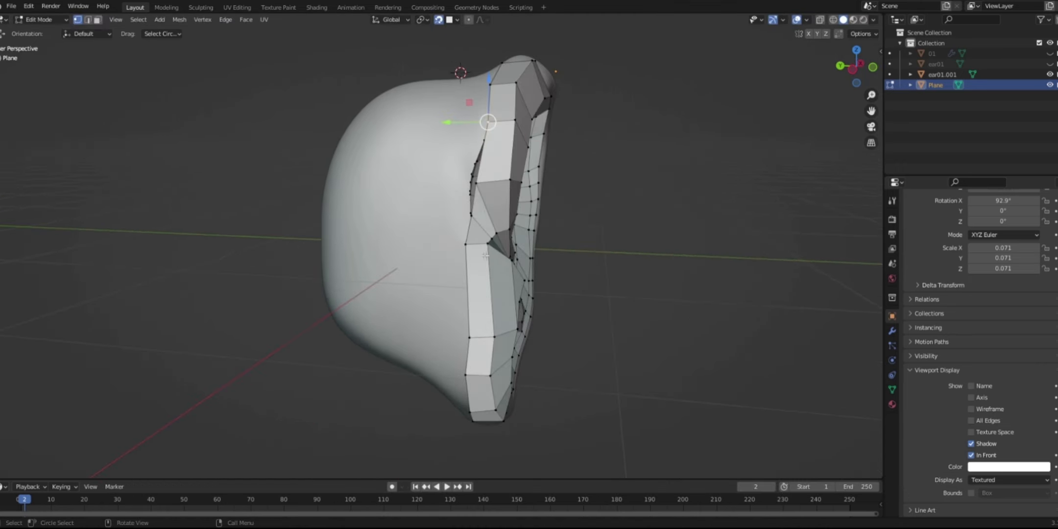
pyautogui.press('g')
pyautogui.click(466, 245)
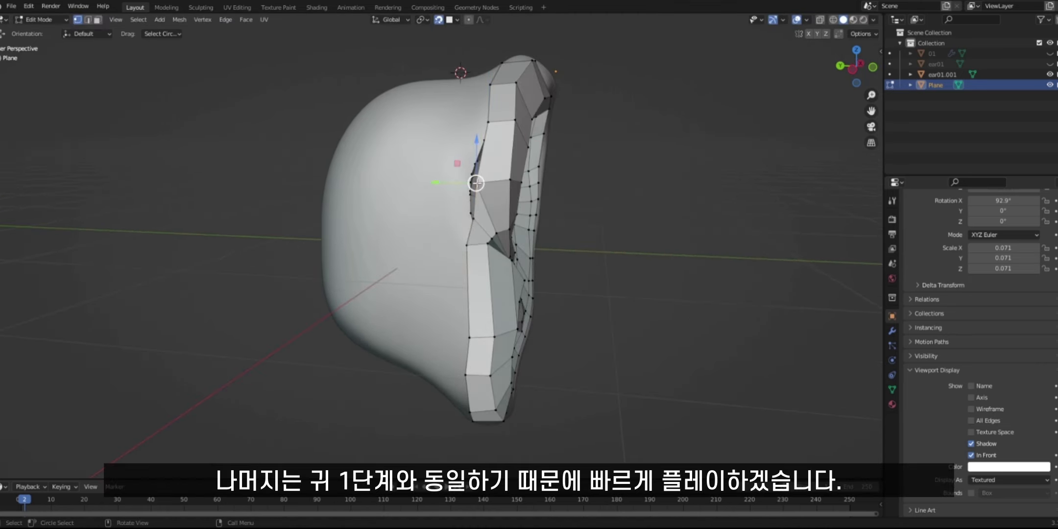
# - Extend the rim's border behind the ear's front and move its vertices to follow the sculpt
pyautogui.moveTo(468, 235); pyautogui.dragTo(377, 235, button='middle')
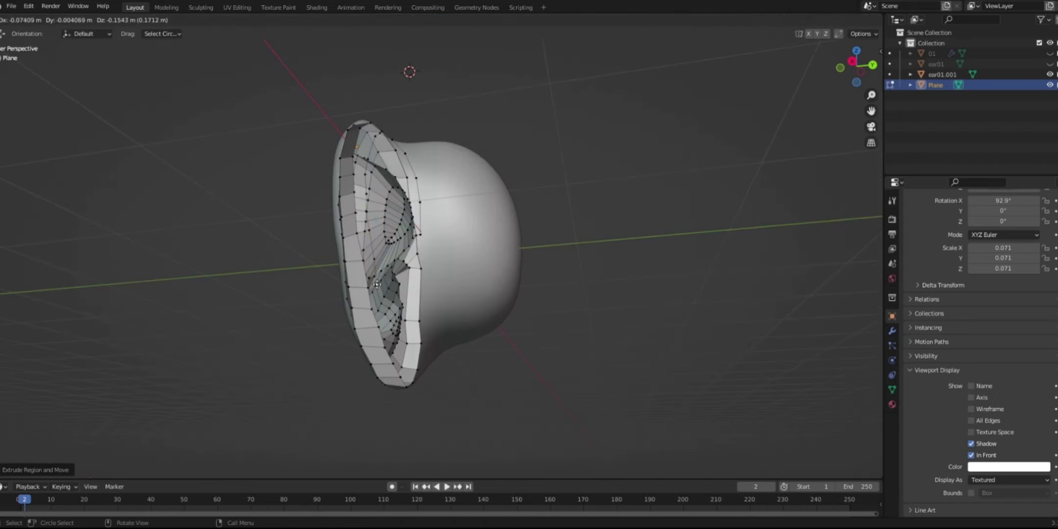
pyautogui.moveTo(421, 322); pyautogui.dragTo(478, 118, button='middle')
pyautogui.press('g')
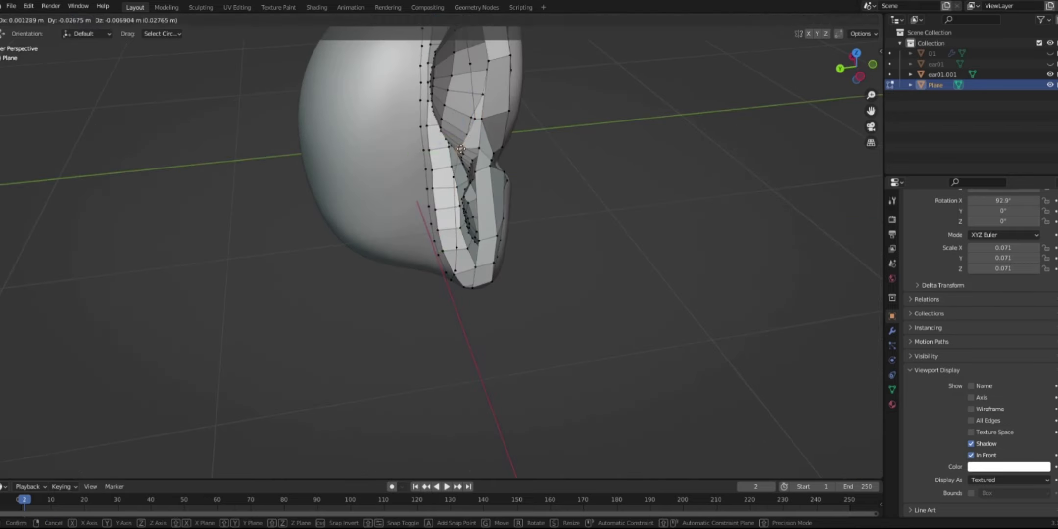
pyautogui.click(463, 146)
pyautogui.keyDown('shift'); pyautogui.moveTo(522, 144); pyautogui.dragTo(529, 192, button='middle'); pyautogui.keyUp('shift')
pyautogui.press('g')
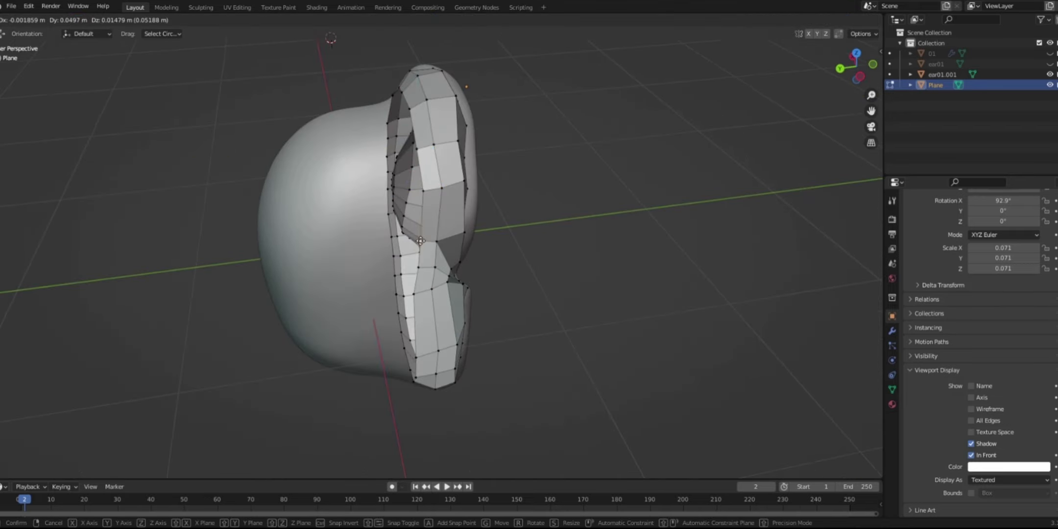
pyautogui.click(424, 198)
# - Reposition individual border vertices around the rim so the strip of faces flows evenly
pyautogui.press('KP_1')
pyautogui.moveTo(423, 198); pyautogui.dragTo(384, 153, button='middle')
pyautogui.moveTo(383, 154); pyautogui.dragTo(390, 148)
pyautogui.moveTo(390, 148); pyautogui.dragTo(365, 182, button='middle')
pyautogui.moveTo(365, 181); pyautogui.dragTo(357, 172)
pyautogui.moveTo(357, 171); pyautogui.dragTo(369, 314, button='middle')
pyautogui.moveTo(370, 314); pyautogui.dragTo(378, 345)
# - Select the rim's rear border loop and extrude it backward over the back of the sculpt
pyautogui.keyDown('alt'); pyautogui.click(379, 345); pyautogui.keyUp('alt')
pyautogui.moveTo(379, 345); pyautogui.dragTo(338, 293, button='middle')
pyautogui.press('KP_3')
pyautogui.click(202, 20)
pyautogui.click(230, 157)
pyautogui.press('g')
pyautogui.rightClick(543, 224)
pyautogui.press('e')
pyautogui.click(547, 227)
pyautogui.moveTo(547, 226); pyautogui.dragTo(503, 177, button='middle')
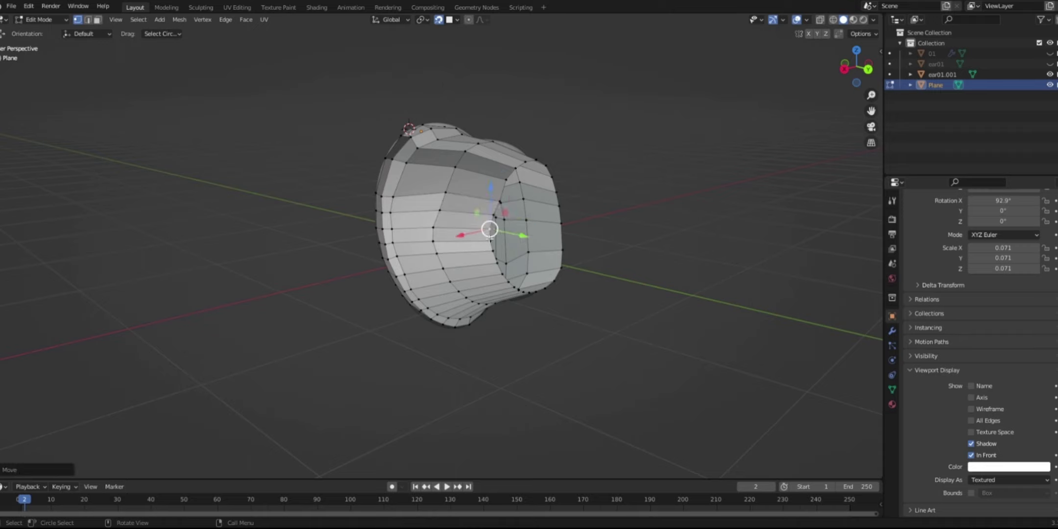
# - Adjust the vertices of the new faces on the back of the ear to follow the sculpt's curve
pyautogui.moveTo(492, 252); pyautogui.dragTo(496, 263)
pyautogui.moveTo(496, 262); pyautogui.dragTo(539, 272, button='middle')
pyautogui.moveTo(468, 254); pyautogui.dragTo(485, 259)
pyautogui.moveTo(499, 260); pyautogui.dragTo(522, 268)
pyautogui.moveTo(521, 268); pyautogui.dragTo(429, 258, button='middle')
pyautogui.moveTo(431, 217); pyautogui.dragTo(436, 211)
pyautogui.moveTo(431, 186); pyautogui.dragTo(434, 153)
# - Extrude the back's open border loop, scale it inward and move it into place around the opening
pyautogui.moveTo(434, 153); pyautogui.dragTo(500, 211, button='middle')
pyautogui.click(450, 213)
pyautogui.moveTo(449, 213); pyautogui.dragTo(408, 212)
pyautogui.keyDown('alt'); pyautogui.click(419, 213); pyautogui.keyUp('alt')
pyautogui.press('ctrl+KP_1')
pyautogui.press('e')
pyautogui.press('s')
pyautogui.click(455, 211)
pyautogui.press('g')
pyautogui.click(453, 199)
# - Give the retopology mesh 02 a Shrinkwrap modifier targeting ear02, and turn off the modifier's viewport display while editing
pyautogui.moveTo(453, 198); pyautogui.dragTo(560, 326, button='middle')
pyautogui.scroll(4, 538, 222)
pyautogui.press('KP_1')
pyautogui.press('Tab')
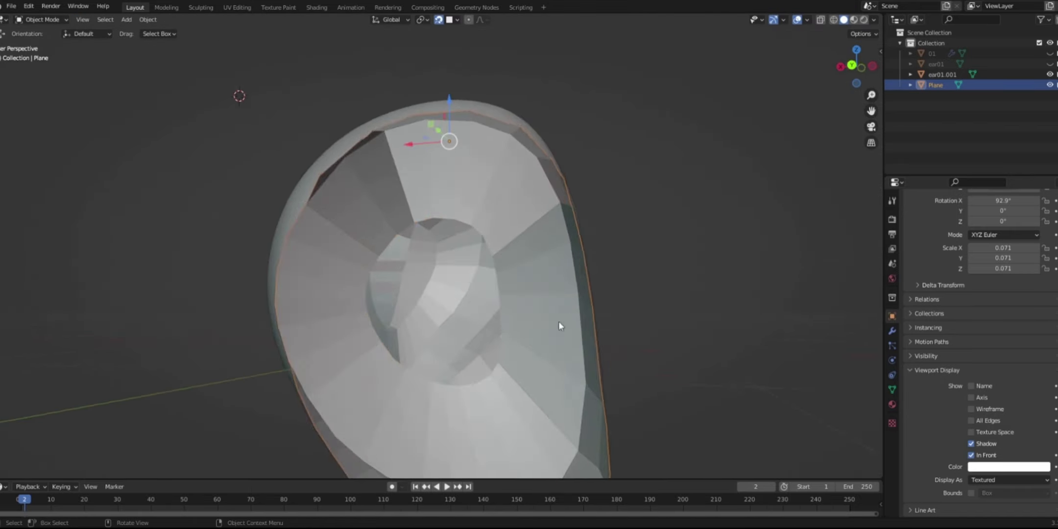
pyautogui.scroll(-1, 560, 326)
pyautogui.press('Tab')
pyautogui.press('Tab')
pyautogui.click(891, 331)
pyautogui.click(926, 217)
pyautogui.click(962, 324)
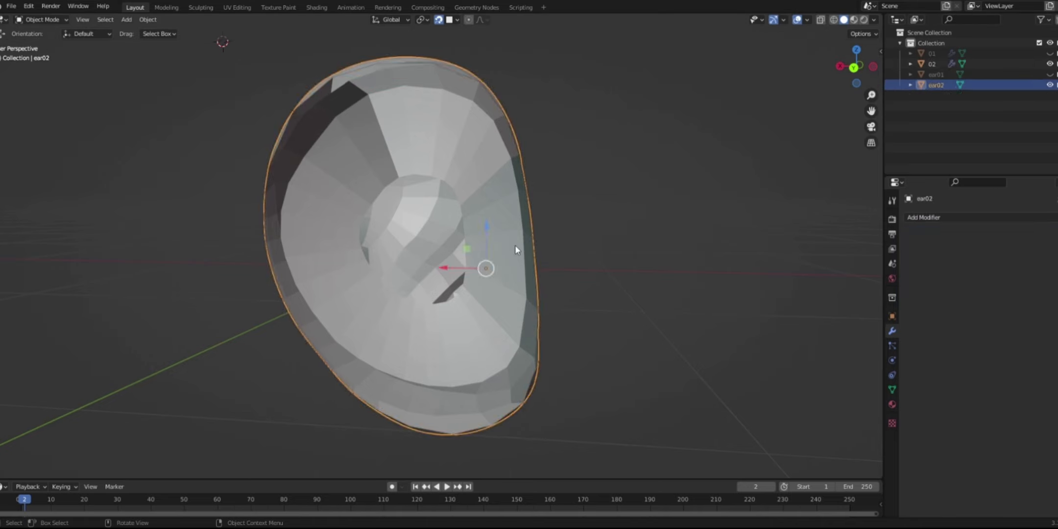
pyautogui.click(522, 240)
pyautogui.press('Tab')
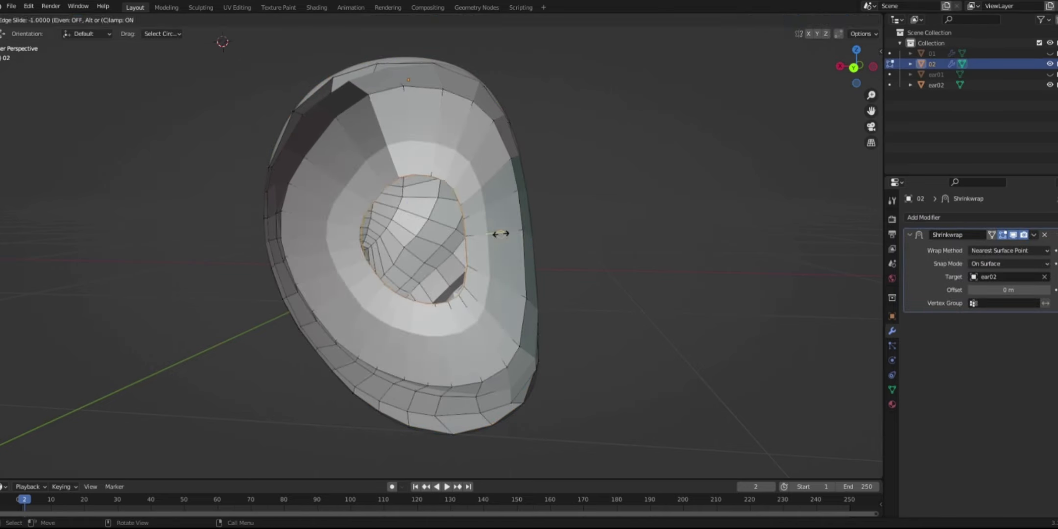
pyautogui.click(1013, 235)
# - Extrude a chain of vertices down the middle of the back opening, starting from its upper edge
pyautogui.click(414, 175)
pyautogui.press('e')
pyautogui.click(415, 186)
pyautogui.press('e')
pyautogui.click(420, 209)
pyautogui.press('e')
pyautogui.click(428, 264)
pyautogui.press('e')
pyautogui.click(429, 279)
# - Fill faces between the central vertex chain and the back opening's border on both sides
pyautogui.click(414, 175)
pyautogui.keyDown('shift'); pyautogui.click(431, 176); pyautogui.keyUp('shift')
pyautogui.press('f')
pyautogui.press('f')
pyautogui.press('f')
pyautogui.press('f')
pyautogui.press('f')
pyautogui.press('f')
pyautogui.press('f')
pyautogui.click(414, 174)
pyautogui.keyDown('shift'); pyautogui.click(399, 178); pyautogui.keyUp('shift')
pyautogui.press('f')
pyautogui.press('f')
pyautogui.press('f')
pyautogui.press('f')
pyautogui.press('f')
pyautogui.press('f')
pyautogui.press('f')
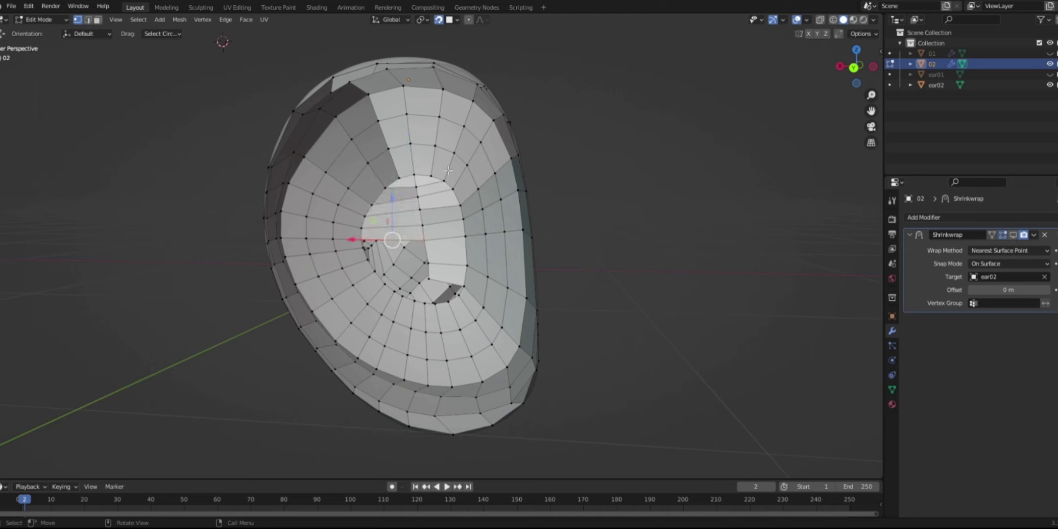
# - Move the back's central chain vertices to straighten the middle edge line and even out the faces
pyautogui.click(424, 241)
pyautogui.press('g')
pyautogui.click(415, 239)
pyautogui.press('g')
pyautogui.click(415, 199)
pyautogui.press('g')
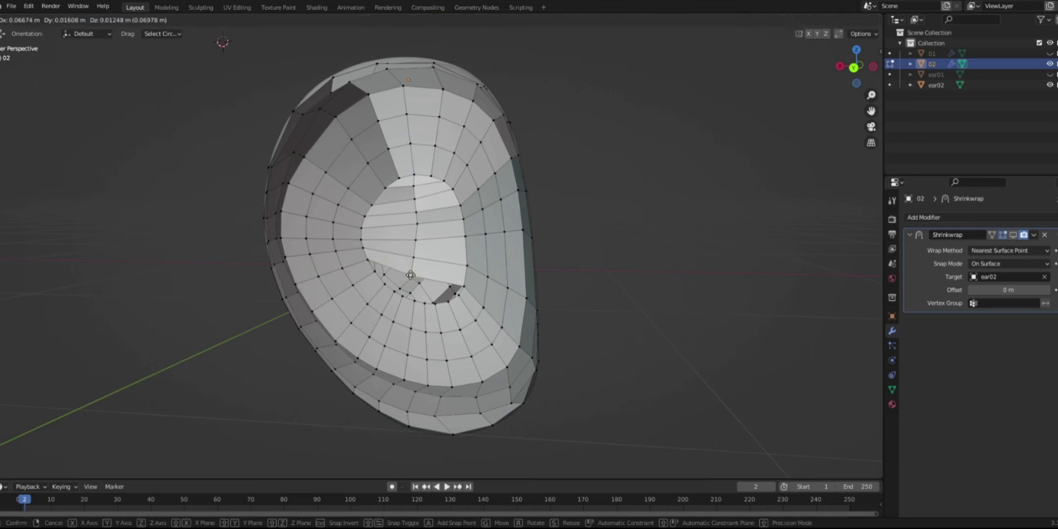
pyautogui.scroll(3, 411, 272)
pyautogui.press('g')
pyautogui.click(387, 306)
# - Extrude the central chain to the opening's lower end and fill the remaining gaps on both sides with faces
pyautogui.press('e')
pyautogui.click(396, 328)
pyautogui.click(394, 296)
pyautogui.keyDown('shift'); pyautogui.click(487, 315); pyautogui.keyUp('shift')
pyautogui.press('f')
pyautogui.press('f')
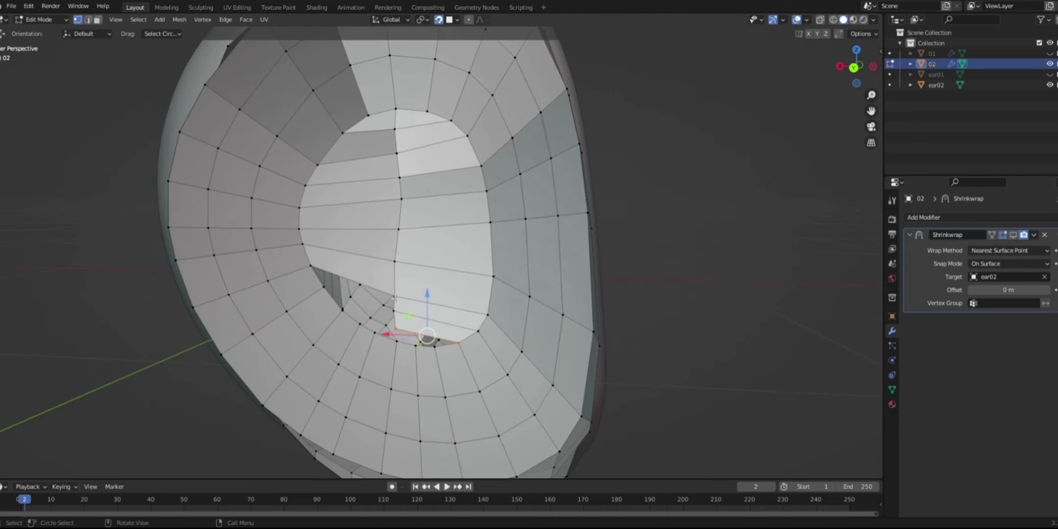
pyautogui.click(395, 295)
pyautogui.keyDown('shift'); pyautogui.click(311, 265); pyautogui.keyUp('shift')
pyautogui.click(395, 328)
pyautogui.press('e')
pyautogui.keyDown('shift'); pyautogui.click(458, 342); pyautogui.keyUp('shift')
pyautogui.press('f')
pyautogui.press('f')
pyautogui.keyDown('shift'); pyautogui.click(342, 311); pyautogui.keyUp('shift')
pyautogui.press('f')
pyautogui.press('f')
# - Space the lower vertices of the back's central edge line evenly
pyautogui.click(395, 261)
pyautogui.press('g')
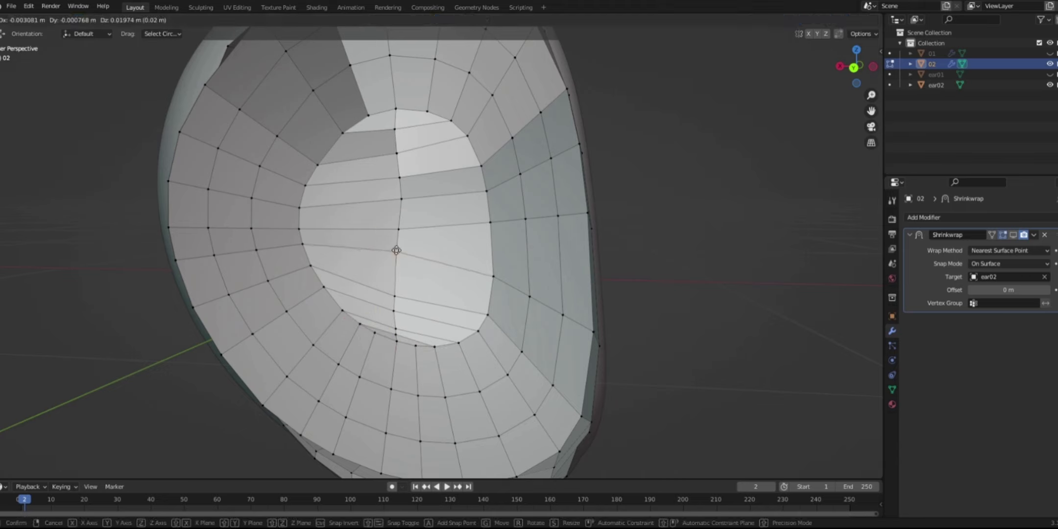
pyautogui.click(399, 270)
pyautogui.click(394, 311)
pyautogui.press('g')
pyautogui.click(395, 328)
pyautogui.press('g')
# - In Object Mode, add a Subdivision modifier above the Shrinkwrap, set its viewport level to 2 and inspect the smoothed ear
pyautogui.press('Tab')
pyautogui.moveTo(353, 294); pyautogui.dragTo(552, 280, button='middle')
pyautogui.click(979, 218)
pyautogui.click(869, 409)
pyautogui.moveTo(1054, 320); pyautogui.dragTo(1055, 237)
pyautogui.click(1047, 263)
pyautogui.click(654, 338)
pyautogui.moveTo(654, 338); pyautogui.dragTo(618, 337, button='middle')
pyautogui.click(508, 285)
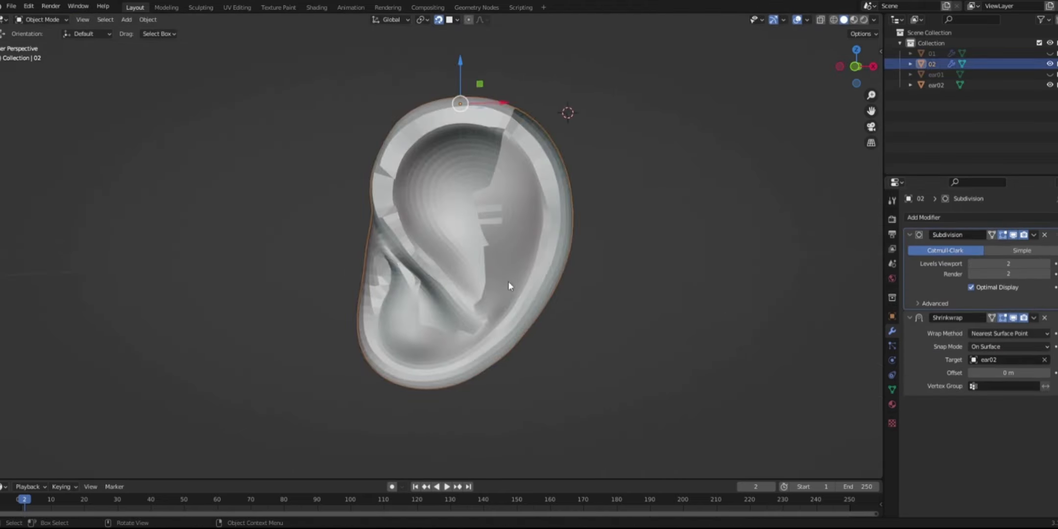
# - In Edit Mode on object 02, turn off the viewport display of the Subdivision and Shrinkwrap modifiers
pyautogui.click(147, 20)
pyautogui.click(171, 238)
pyautogui.press('Tab')
pyautogui.press('Tab')
pyautogui.moveTo(554, 289); pyautogui.dragTo(126, 279, button='middle')
pyautogui.press('Tab')
pyautogui.moveTo(445, 283); pyautogui.dragTo(450, 285, button='middle')
pyautogui.click(1013, 236)
pyautogui.click(1014, 235)
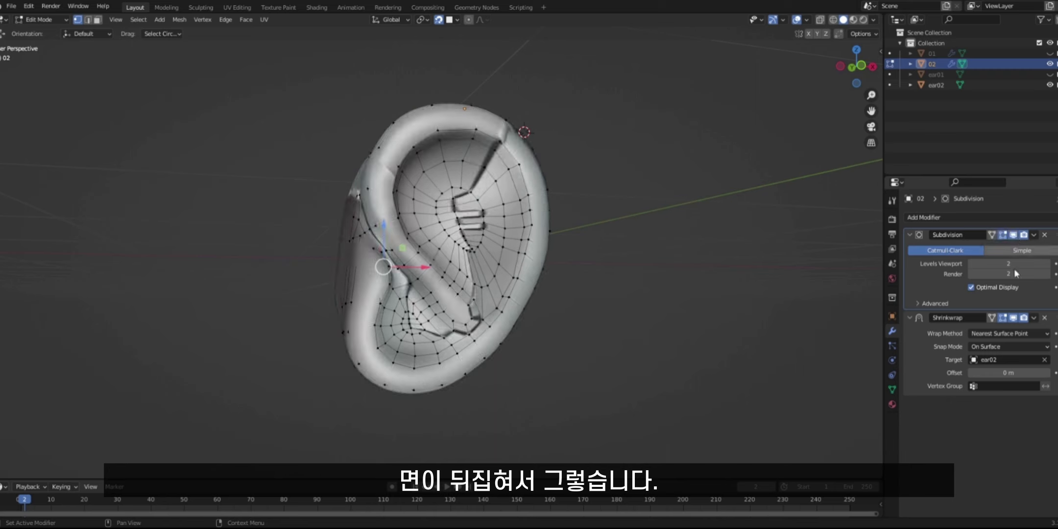
pyautogui.click(1012, 318)
pyautogui.click(1014, 235)
pyautogui.press('Tab')
pyautogui.press('Tab')
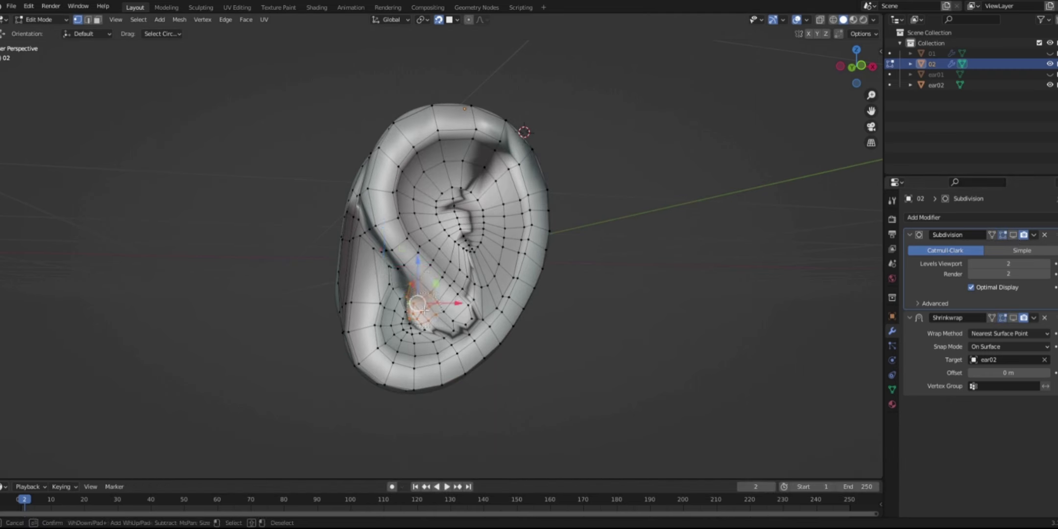
# - Circle-select the reversed faces of the inner ridge, inner rim and upper side of the ear and flip their normals
pyautogui.moveTo(430, 313)
pyautogui.mouseDown()
pyautogui.moveTo(446, 319)
pyautogui.moveTo(455, 275)
pyautogui.mouseUp()
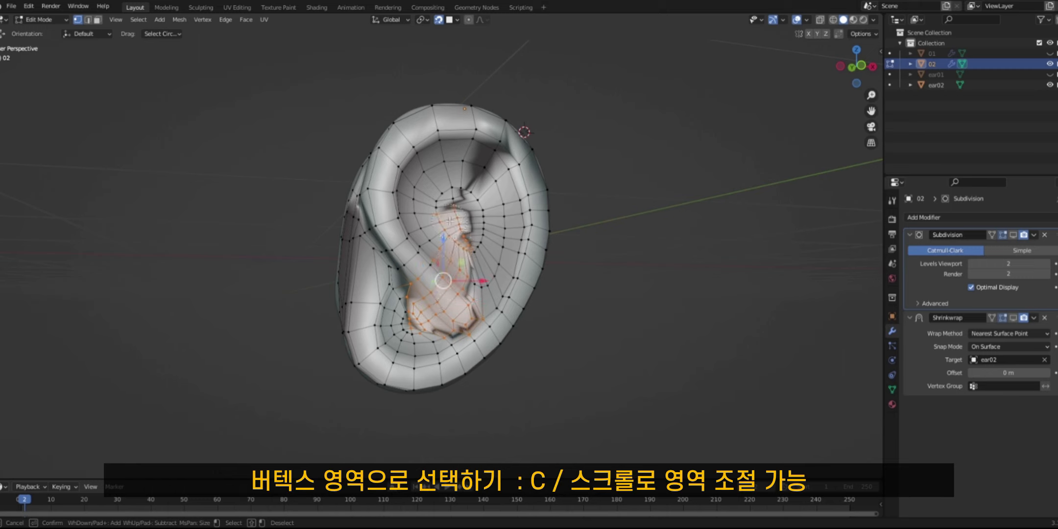
pyautogui.moveTo(468, 170)
pyautogui.mouseDown()
pyautogui.moveTo(434, 147)
pyautogui.moveTo(429, 251)
pyautogui.mouseUp()
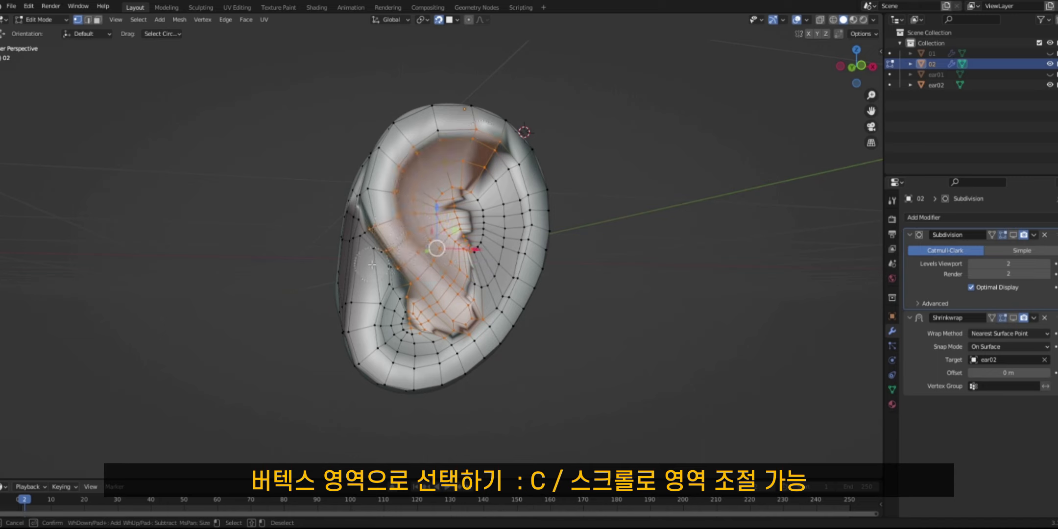
pyautogui.press('Escape')
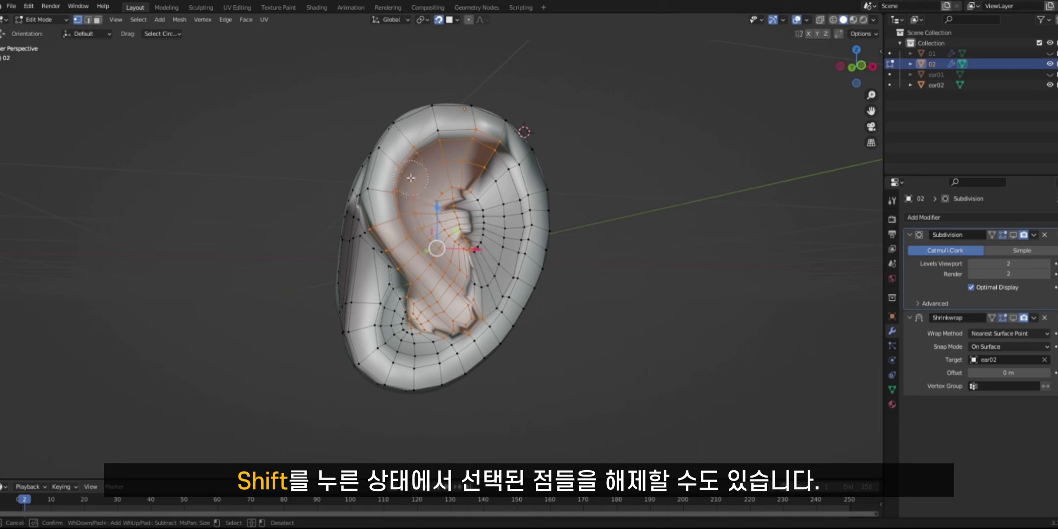
pyautogui.moveTo(388, 148); pyautogui.dragTo(353, 185, button='middle')
pyautogui.press('Escape')
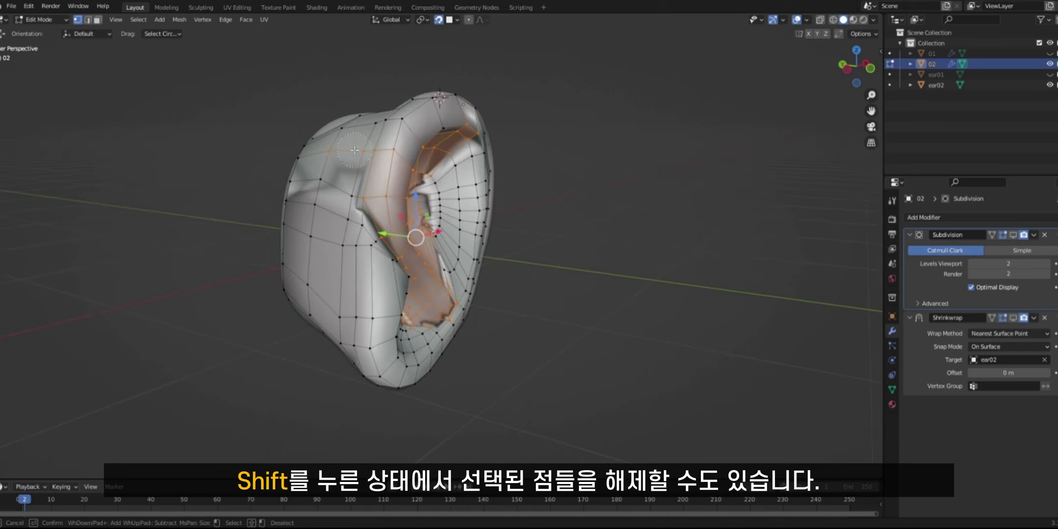
pyautogui.press('c')
pyautogui.click(320, 168)
pyautogui.moveTo(305, 168); pyautogui.dragTo(370, 118)
pyautogui.press('Escape')
pyautogui.moveTo(371, 118); pyautogui.dragTo(318, 177, button='middle')
pyautogui.press('c')
pyautogui.moveTo(425, 173); pyautogui.dragTo(408, 126)
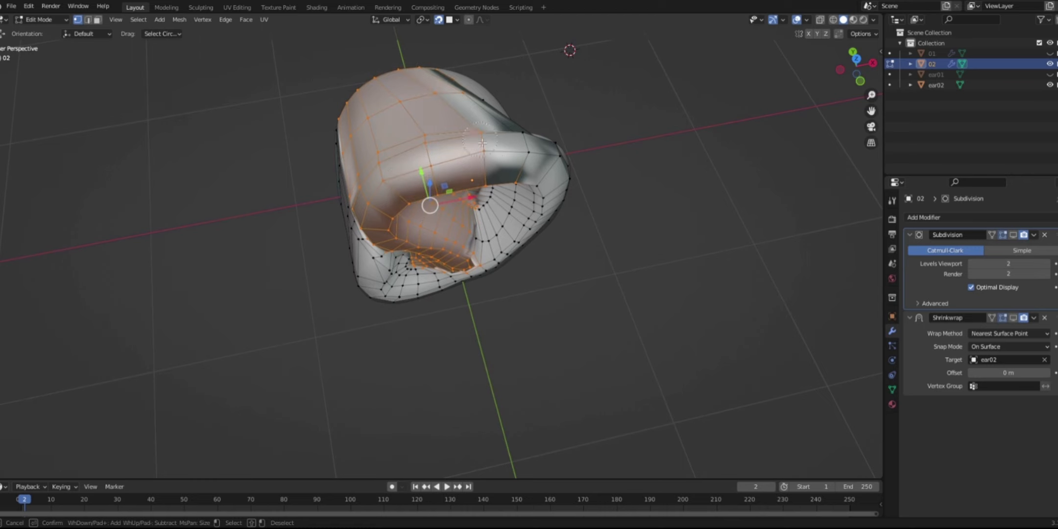
pyautogui.moveTo(512, 155)
pyautogui.mouseDown(button='middle')
pyautogui.moveTo(528, 201)
pyautogui.moveTo(551, 196)
pyautogui.moveTo(512, 195)
pyautogui.mouseUp(button='middle')
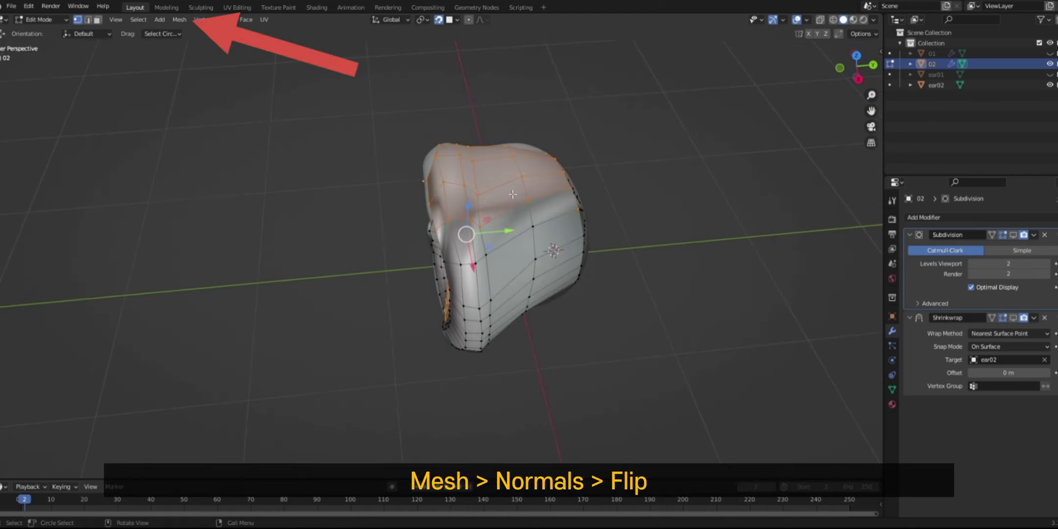
pyautogui.click(179, 19)
pyautogui.moveTo(212, 189)
pyautogui.click(280, 189)
# - From behind, circle-select the reversed patch of faces above the centre of the bowl and flip its normals
pyautogui.moveTo(538, 98); pyautogui.dragTo(559, 226, button='middle')
pyautogui.press('c')
pyautogui.rightClick(430, 211)
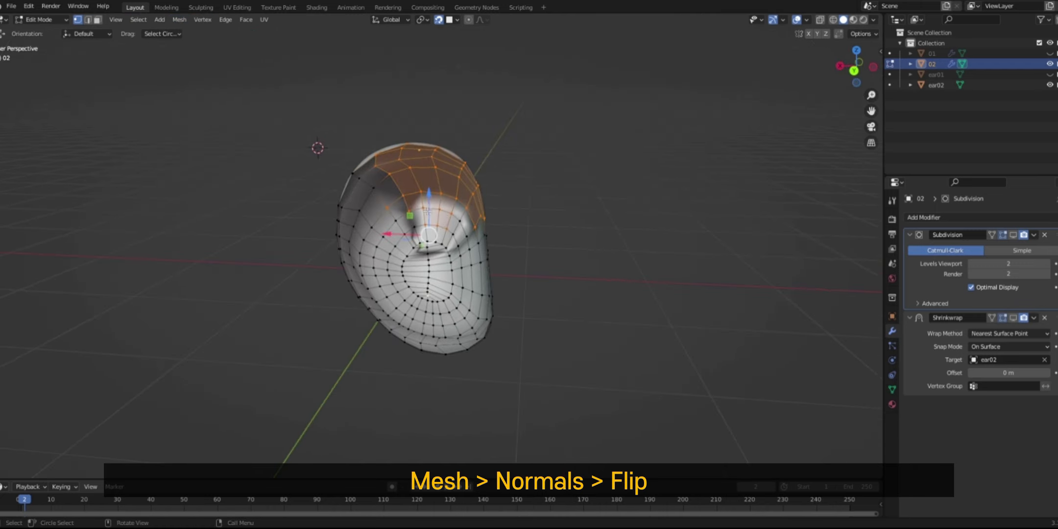
pyautogui.click(426, 209)
pyautogui.press('c')
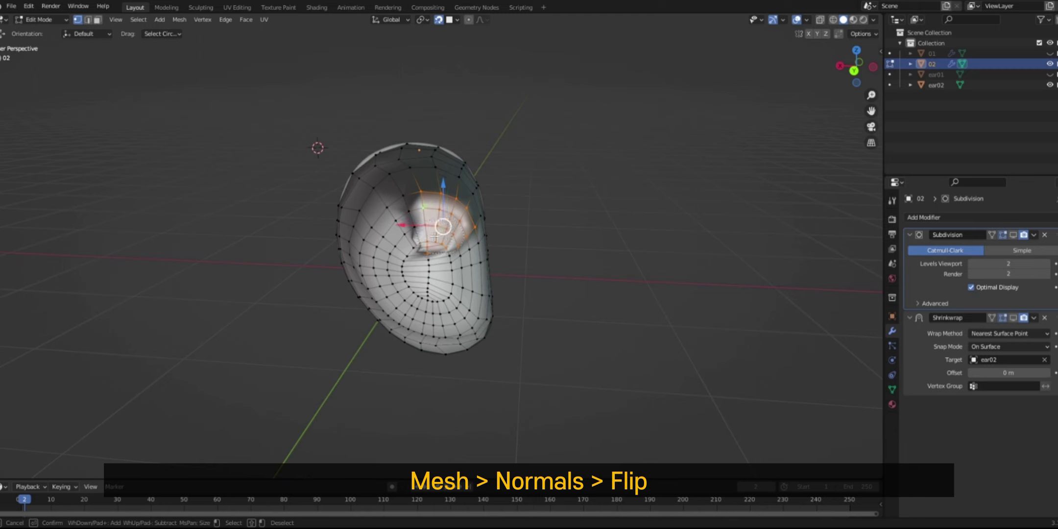
pyautogui.rightClick(420, 207)
pyautogui.click(179, 19)
pyautogui.moveTo(213, 189)
pyautogui.click(279, 189)
# - Flip the normals of the small leftover reversed faces around the upper edge of the bowl's centre
pyautogui.scroll(4, 462, 230)
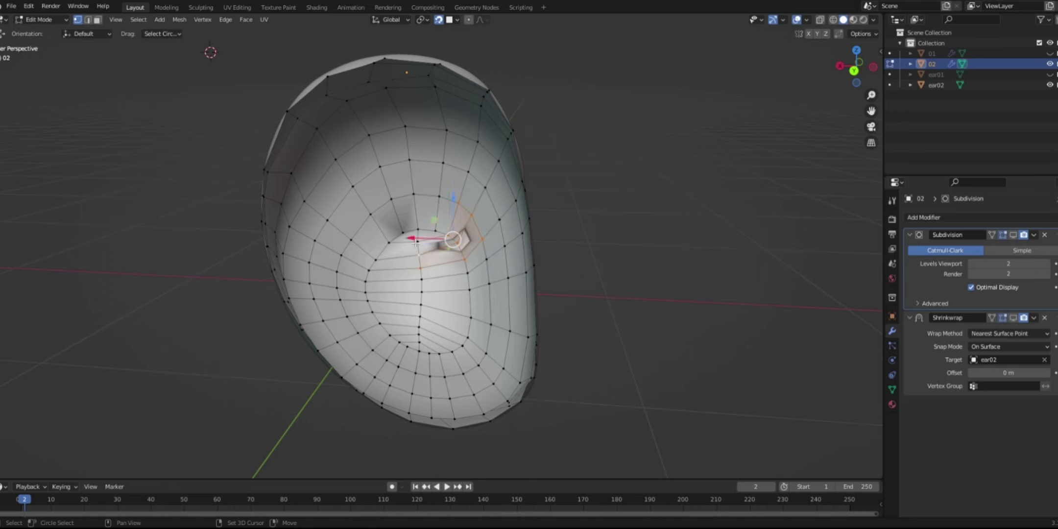
pyautogui.click(180, 20)
pyautogui.moveTo(210, 190)
pyautogui.click(287, 187)
pyautogui.click(486, 259)
pyautogui.scroll(1, 465, 245)
pyautogui.moveTo(450, 232); pyautogui.dragTo(420, 177, button='middle')
pyautogui.click(178, 20)
pyautogui.moveTo(214, 194)
pyautogui.click(282, 191)
# - Turn the Subdivision modifier's viewport display back on and flip the normals of the lower reversed strip face in the bowl
pyautogui.click(378, 184)
pyautogui.moveTo(473, 208); pyautogui.dragTo(493, 255, button='middle')
pyautogui.click(477, 268)
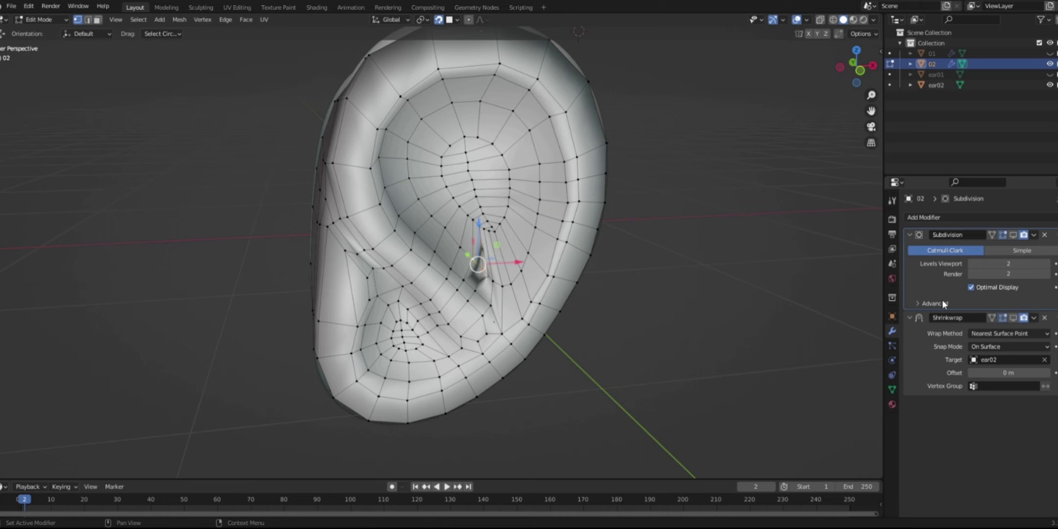
pyautogui.keyDown('shift'); pyautogui.click(470, 262); pyautogui.keyUp('shift')
pyautogui.keyDown('shift'); pyautogui.click(474, 290); pyautogui.keyUp('shift')
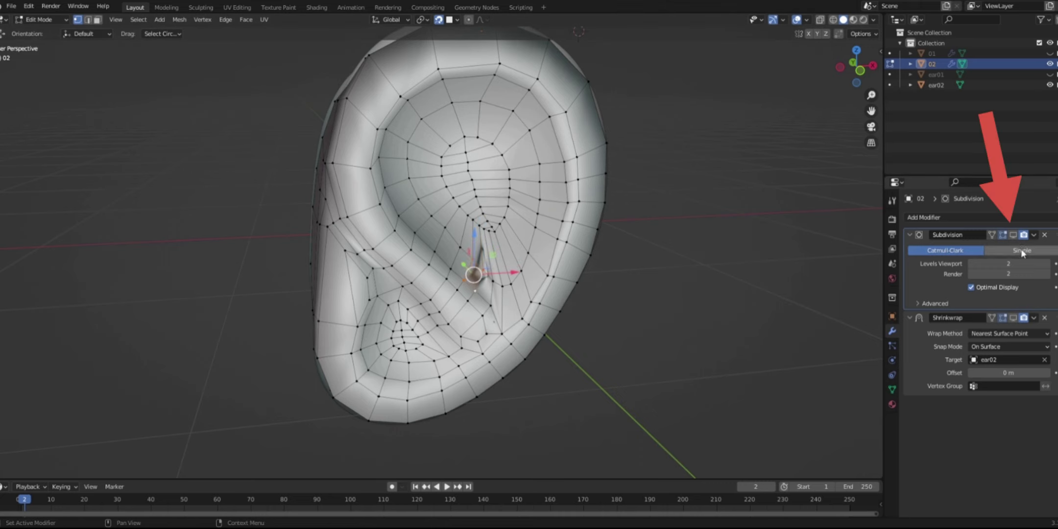
pyautogui.click(1013, 234)
pyautogui.scroll(3, 649, 340)
pyautogui.keyDown('shift'); pyautogui.moveTo(649, 339); pyautogui.dragTo(554, 323, button='middle'); pyautogui.keyUp('shift')
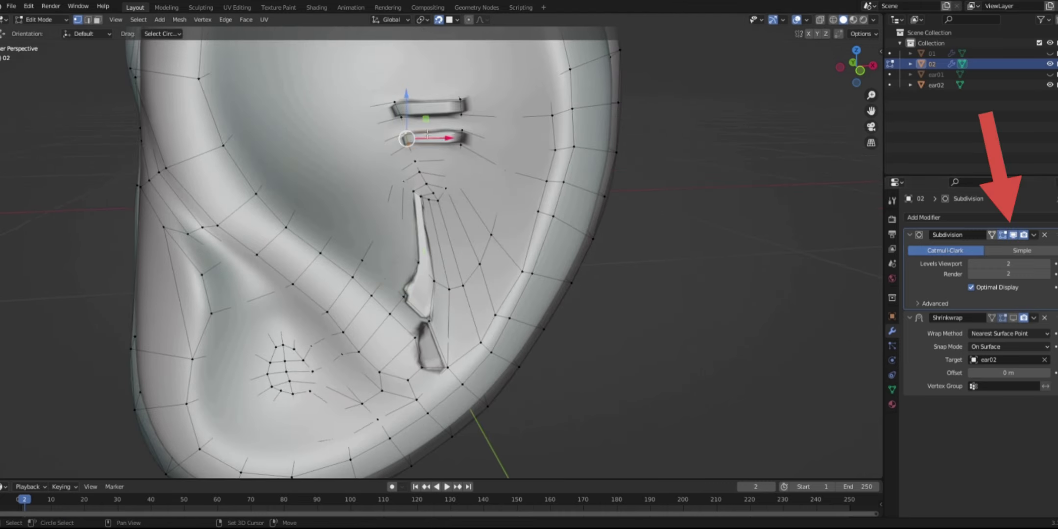
pyautogui.keyDown('shift'); pyautogui.click(461, 131); pyautogui.keyUp('shift')
pyautogui.keyDown('shift'); pyautogui.click(460, 144); pyautogui.keyUp('shift')
pyautogui.click(179, 19)
pyautogui.moveTo(196, 249)
pyautogui.click(289, 351)
# - Select the vertices of the upper reversed strip face in the bowl and flip its normals
pyautogui.click(395, 103)
pyautogui.keyDown('shift'); pyautogui.click(401, 117); pyautogui.keyUp('shift')
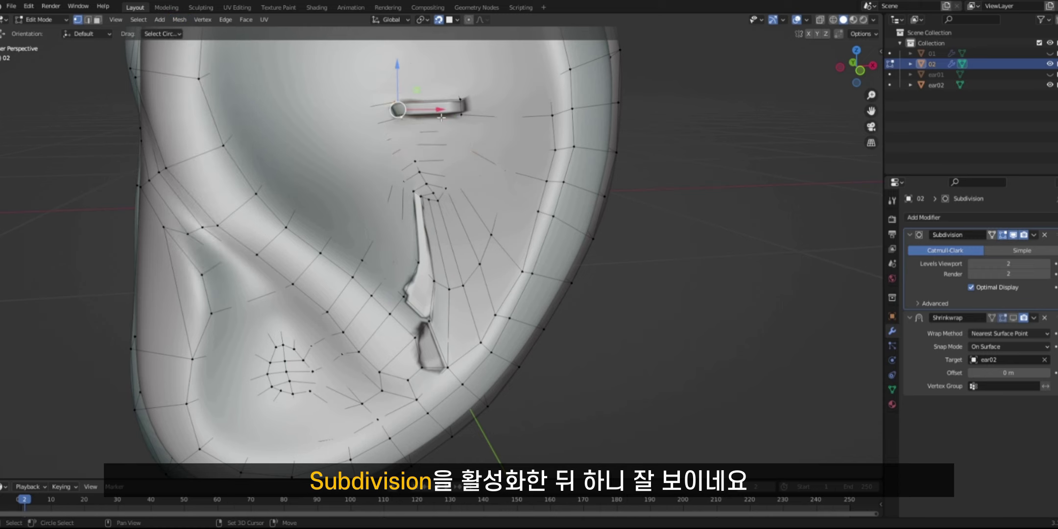
pyautogui.click(225, 21)
pyautogui.moveTo(177, 20)
pyautogui.moveTo(231, 192)
pyautogui.click(286, 212)
# - Flip the normals of the long reversed face and the small one below it, beside the diagonal ridge's lower end
pyautogui.click(403, 297)
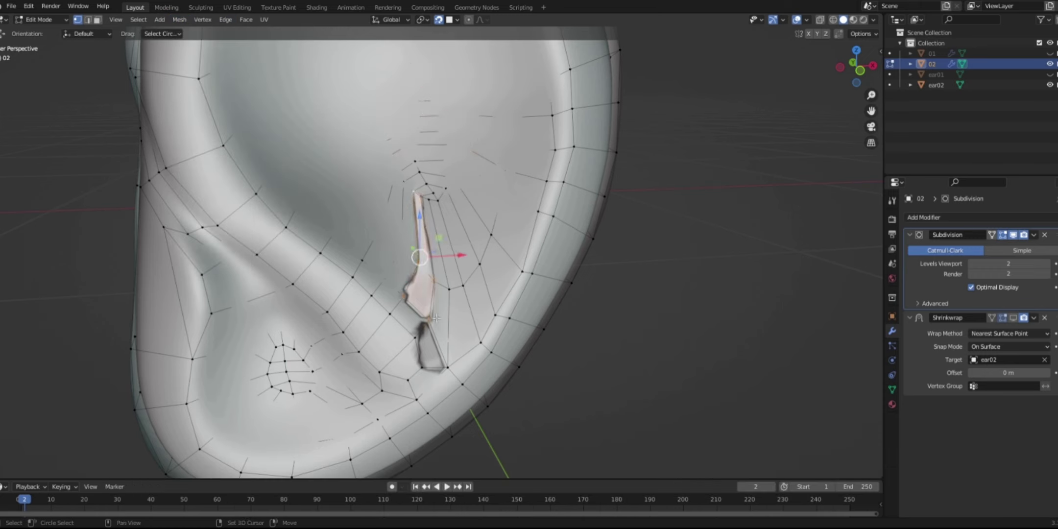
pyautogui.click(175, 22)
pyautogui.moveTo(213, 194)
pyautogui.click(282, 190)
pyautogui.click(429, 321)
pyautogui.keyDown('shift'); pyautogui.click(417, 338); pyautogui.keyUp('shift')
pyautogui.click(179, 20)
pyautogui.moveTo(223, 191)
pyautogui.click(282, 191)
# - Flip the normals of the last reversed faces around the front edge of the ear mesh
pyautogui.scroll(-3, 353, 230)
pyautogui.moveTo(352, 230); pyautogui.dragTo(396, 216, button='middle')
pyautogui.click(181, 21)
pyautogui.moveTo(213, 192)
pyautogui.click(282, 191)
pyautogui.click(371, 198)
pyautogui.keyDown('shift'); pyautogui.click(357, 201); pyautogui.keyUp('shift')
pyautogui.click(203, 21)
pyautogui.click(211, 67)
pyautogui.click(177, 22)
pyautogui.moveTo(236, 191)
pyautogui.click(282, 191)
# - Return to Object Mode, inspect the smoothed ear and unhide all objects in front view
pyautogui.click(553, 253)
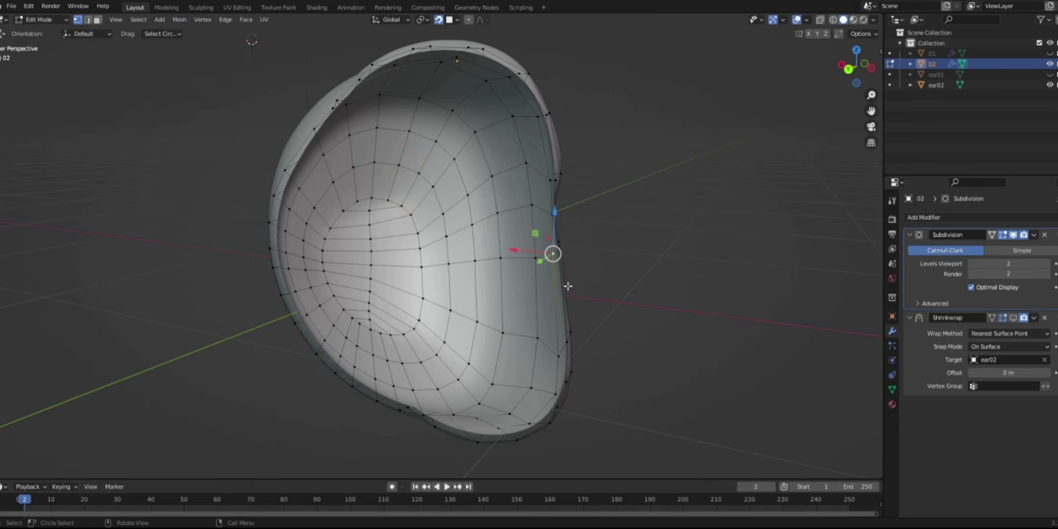
pyautogui.moveTo(568, 286); pyautogui.dragTo(352, 293, button='middle')
pyautogui.scroll(-2, 564, 302)
pyautogui.moveTo(564, 302); pyautogui.dragTo(555, 252, button='middle')
pyautogui.press('Tab')
pyautogui.press('KP_1')
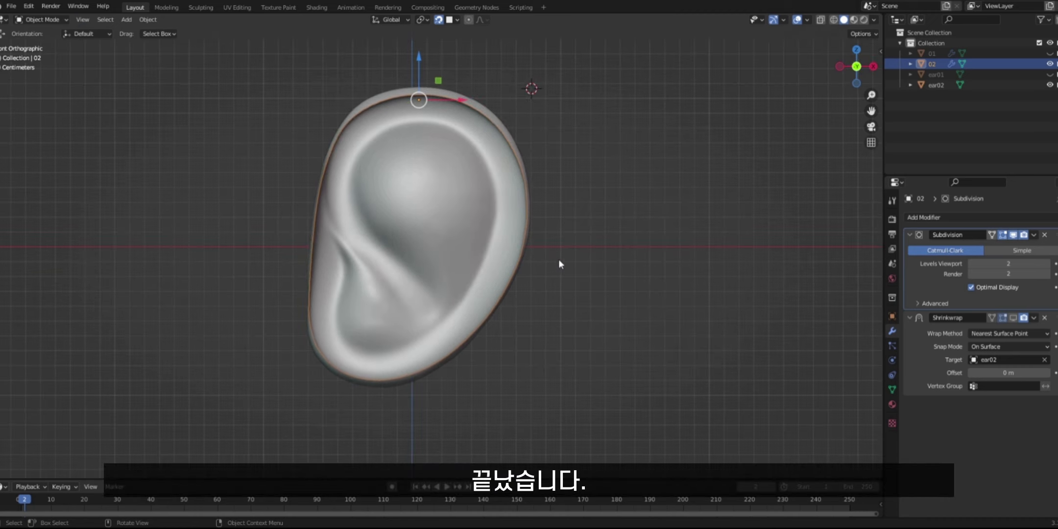
pyautogui.scroll(-5, 588, 222)
pyautogui.moveTo(588, 222); pyautogui.dragTo(593, 223, button='middle')
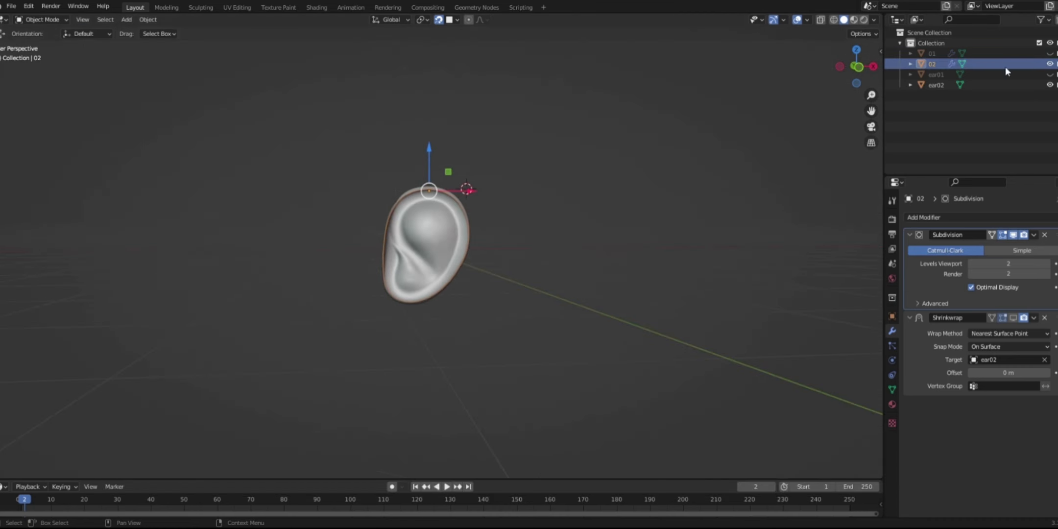
pyautogui.hotkey('alt', 'h')
pyautogui.moveTo(633, 196); pyautogui.dragTo(463, 198, button='middle')
pyautogui.press('KP_1')
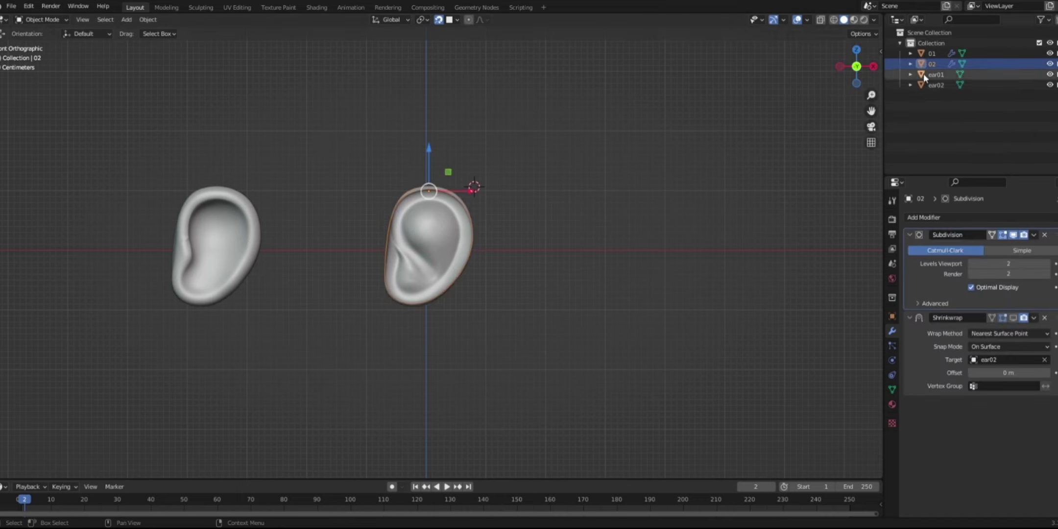
# - Select the second-stage ear objects 02 and ear02 and move them along the X axis
pyautogui.click(936, 84)
pyautogui.moveTo(358, 149); pyautogui.dragTo(543, 349)
pyautogui.press('g')
pyautogui.press('x')
pyautogui.click(804, 213)
# - Duplicate the sculpted ear02 and place the copy between the first-stage ear and the moved second-stage ear
pyautogui.click(932, 64)
pyautogui.click(935, 85)
pyautogui.click(436, 23)
pyautogui.hotkey('shift', 'd')
pyautogui.click(552, 295)
pyautogui.moveTo(679, 251); pyautogui.dragTo(442, 264)
pyautogui.click(441, 21)
pyautogui.click(931, 64)
pyautogui.moveTo(719, 124); pyautogui.dragTo(615, 373)
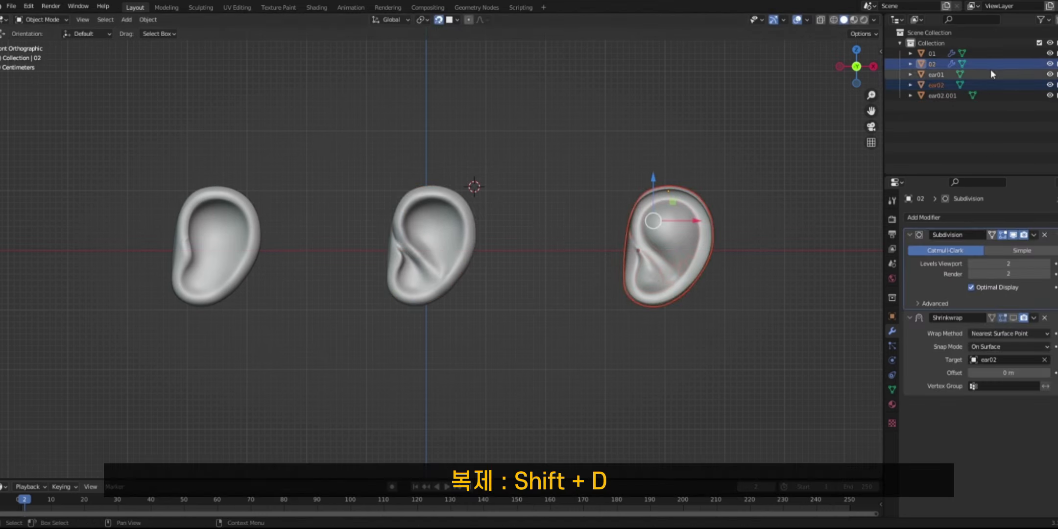
# - Hide 01, 02, ear01 and ear02, and rename the duplicated ear as ear03
pyautogui.click(1049, 64)
pyautogui.click(1050, 85)
pyautogui.click(1049, 53)
pyautogui.click(1049, 74)
pyautogui.doubleClick(940, 95)
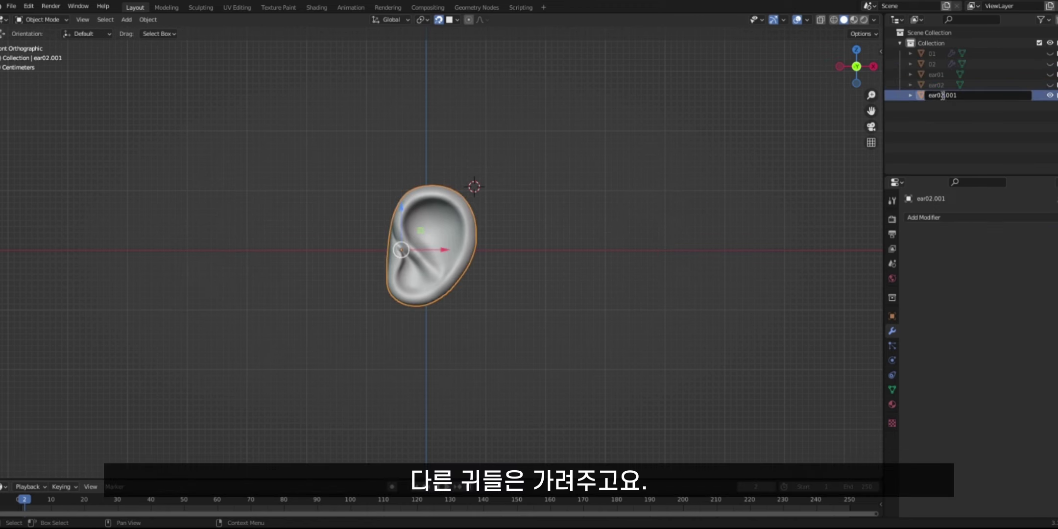
pyautogui.press('Return')
pyautogui.press('KP_Decimal')
# - In Sculpt Mode, use the Draw brush to raise a ridge inward along the lower part of ear03's outer rim
pyautogui.click(55, 21)
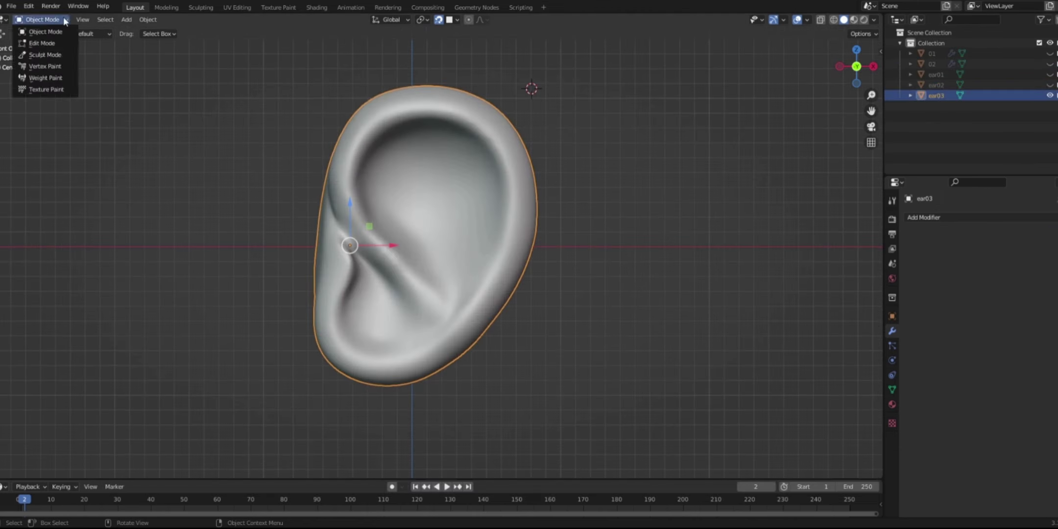
pyautogui.click(45, 55)
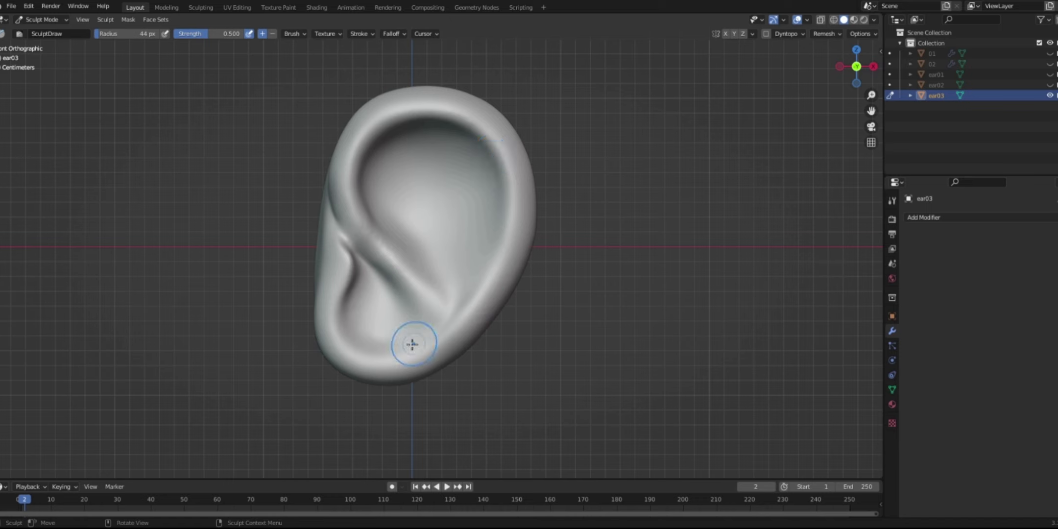
pyautogui.moveTo(448, 325); pyautogui.dragTo(474, 278)
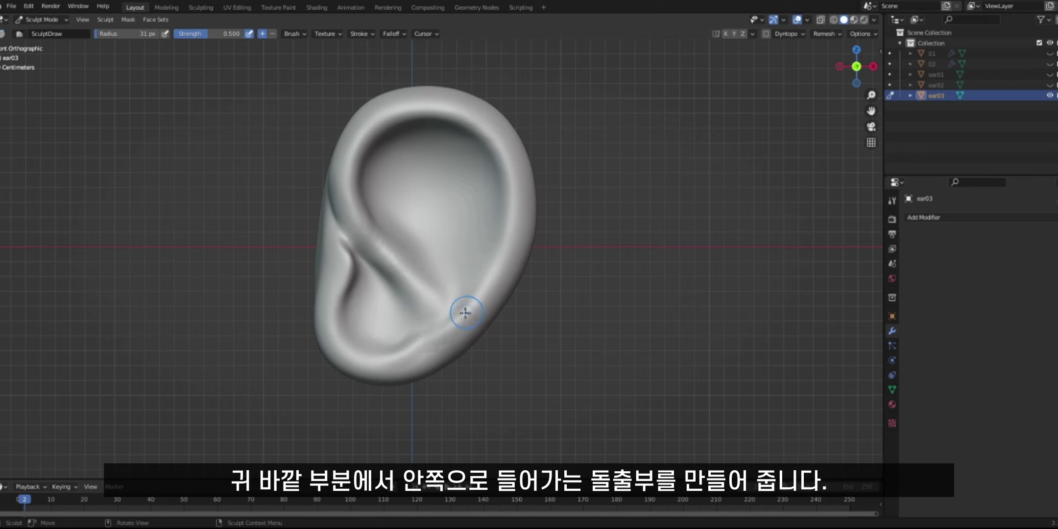
pyautogui.moveTo(437, 334); pyautogui.dragTo(474, 303)
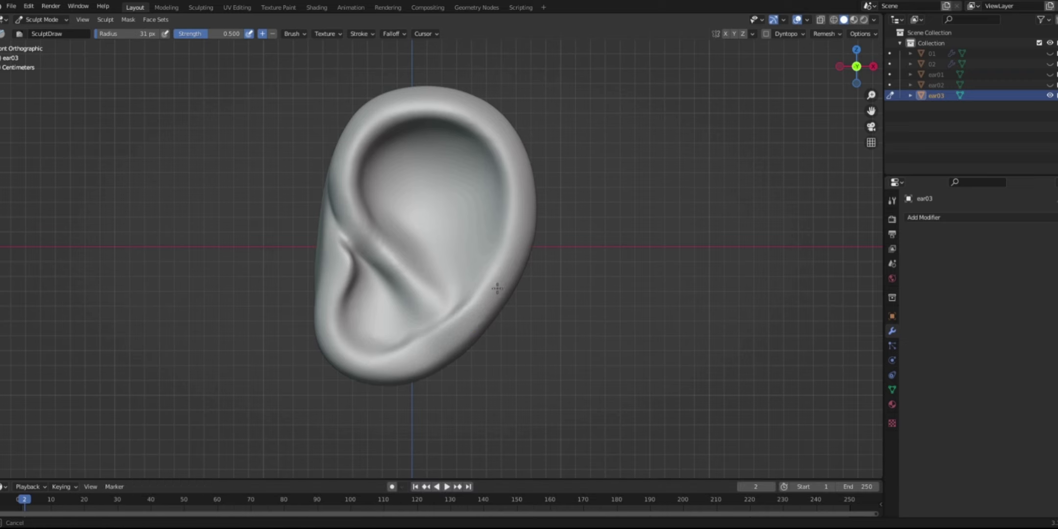
pyautogui.moveTo(407, 358); pyautogui.dragTo(458, 303, button='middle')
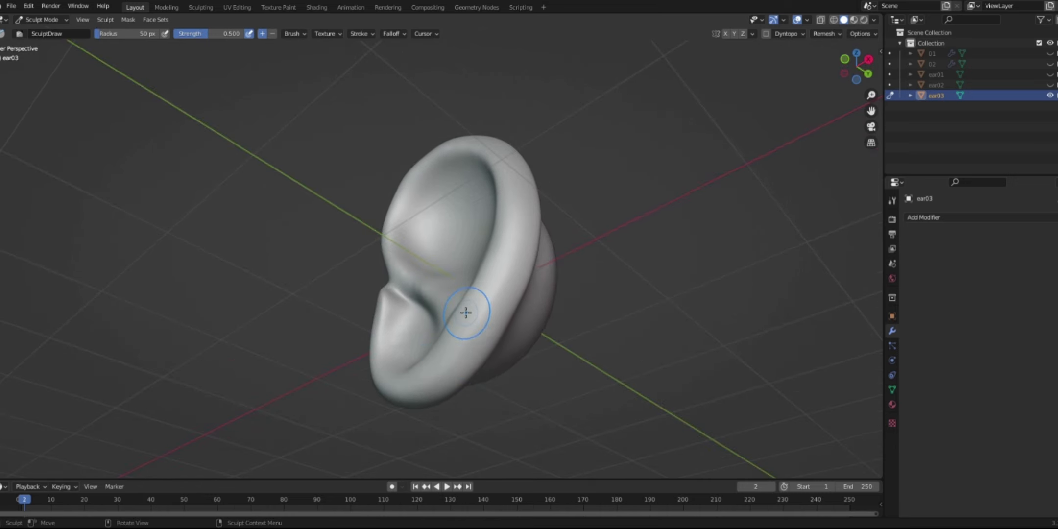
pyautogui.press('KP_1')
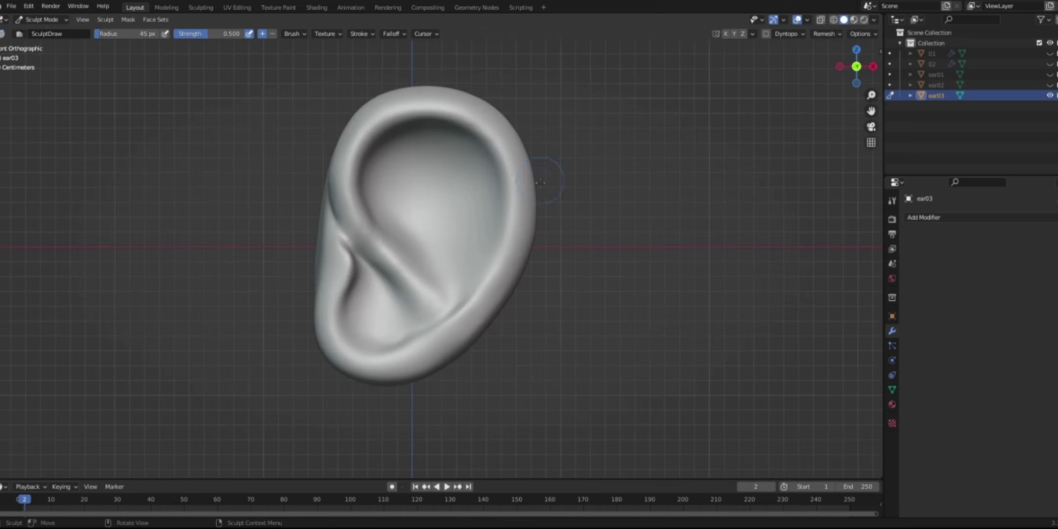
# - Sculpt a curved inner fold from the lower rim ridge up and across the upper bowl, adjusting the brush size
pyautogui.moveTo(473, 289); pyautogui.dragTo(472, 244)
pyautogui.moveTo(402, 170)
pyautogui.mouseDown()
pyautogui.moveTo(425, 170)
pyautogui.moveTo(472, 213)
pyautogui.moveTo(468, 260)
pyautogui.mouseUp()
pyautogui.press(']')
pyautogui.press(']')
pyautogui.moveTo(395, 168)
pyautogui.mouseDown()
pyautogui.moveTo(433, 170)
pyautogui.moveTo(472, 194)
pyautogui.moveTo(479, 263)
pyautogui.moveTo(491, 279)
pyautogui.moveTo(504, 181)
pyautogui.moveTo(498, 254)
pyautogui.mouseUp()
pyautogui.press('[')
pyautogui.press('[')
pyautogui.press('[')
pyautogui.press('[')
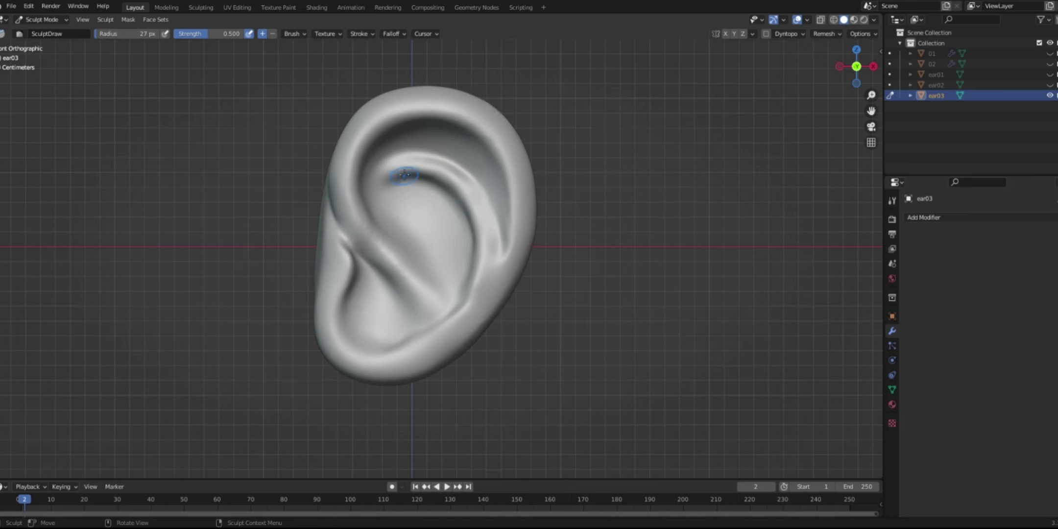
# - Thicken and smooth the curved inner fold of ear03, deepen the groove beneath its upper end, and smooth the lower bowl
pyautogui.moveTo(414, 180); pyautogui.dragTo(454, 232, button='middle')
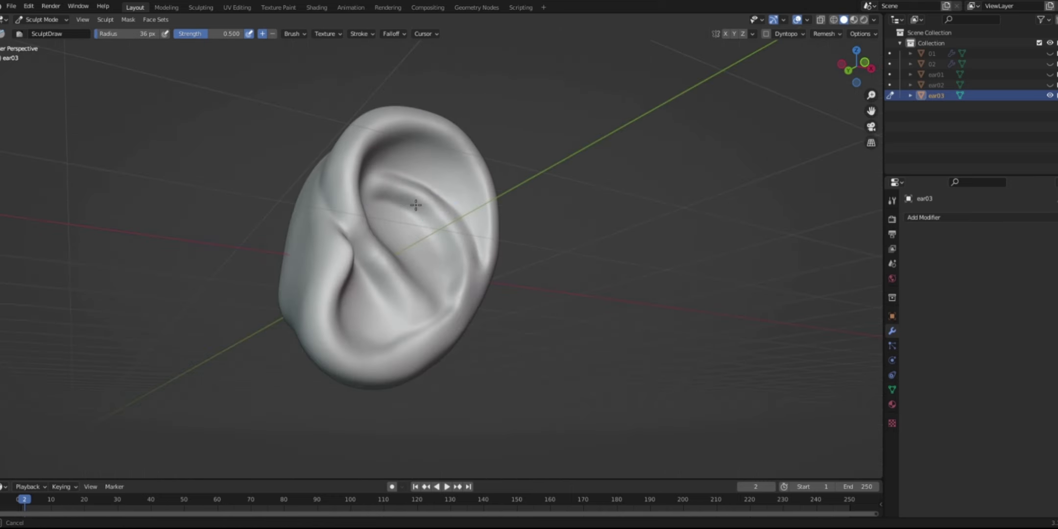
pyautogui.press('KP_1')
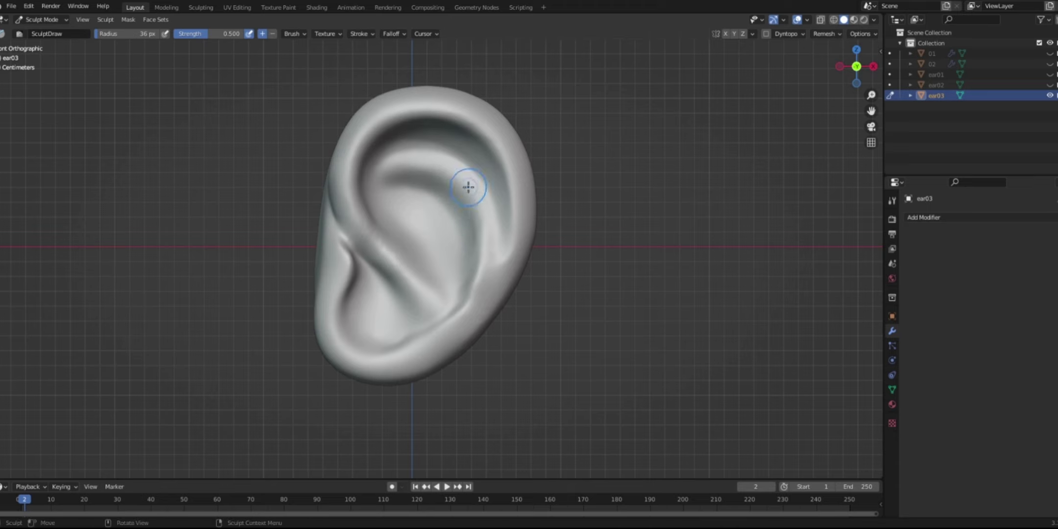
pyautogui.moveTo(386, 170)
pyautogui.mouseDown(button='middle')
pyautogui.moveTo(353, 176)
pyautogui.moveTo(425, 189)
pyautogui.moveTo(388, 173)
pyautogui.mouseUp(button='middle')
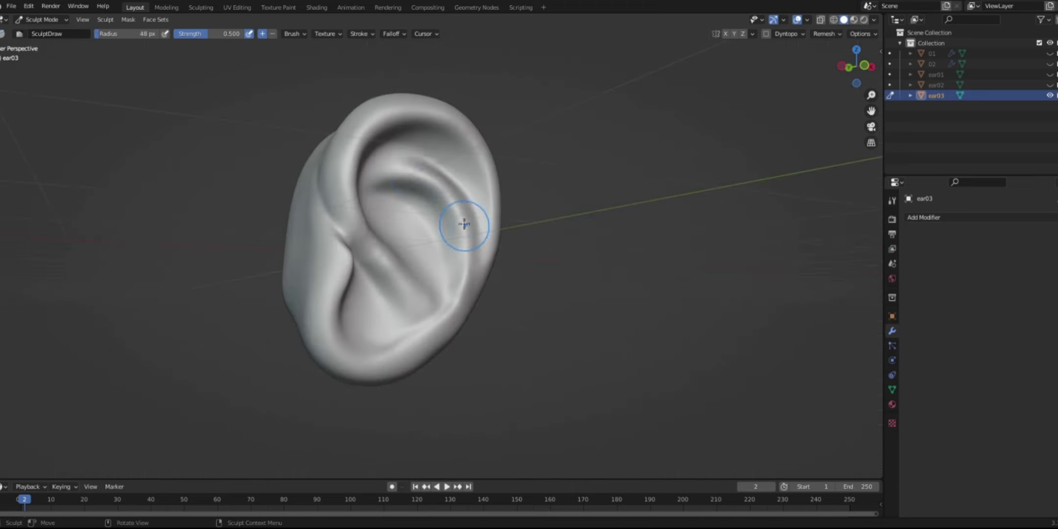
pyautogui.press('KP_1')
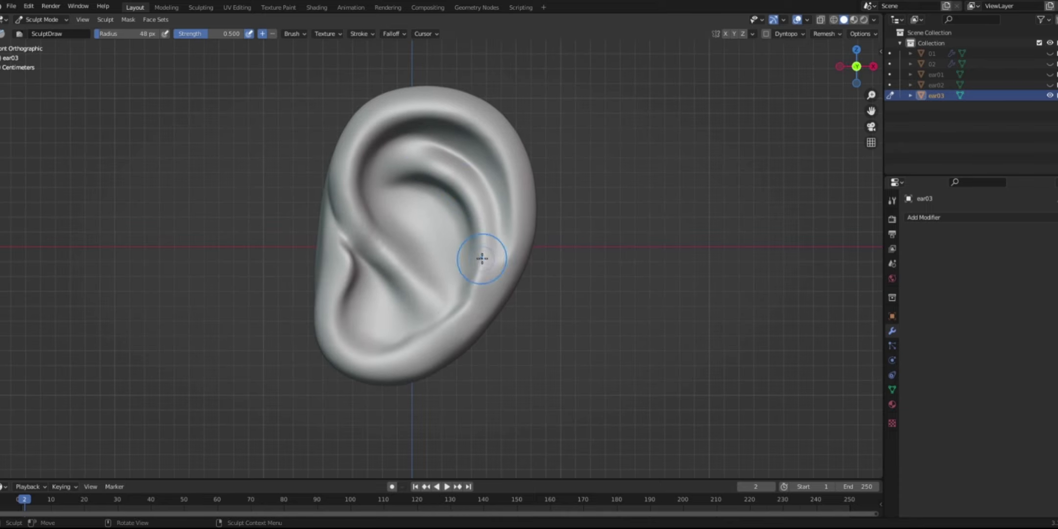
pyautogui.moveTo(444, 175); pyautogui.dragTo(432, 146, button='middle')
pyautogui.press('KP_1')
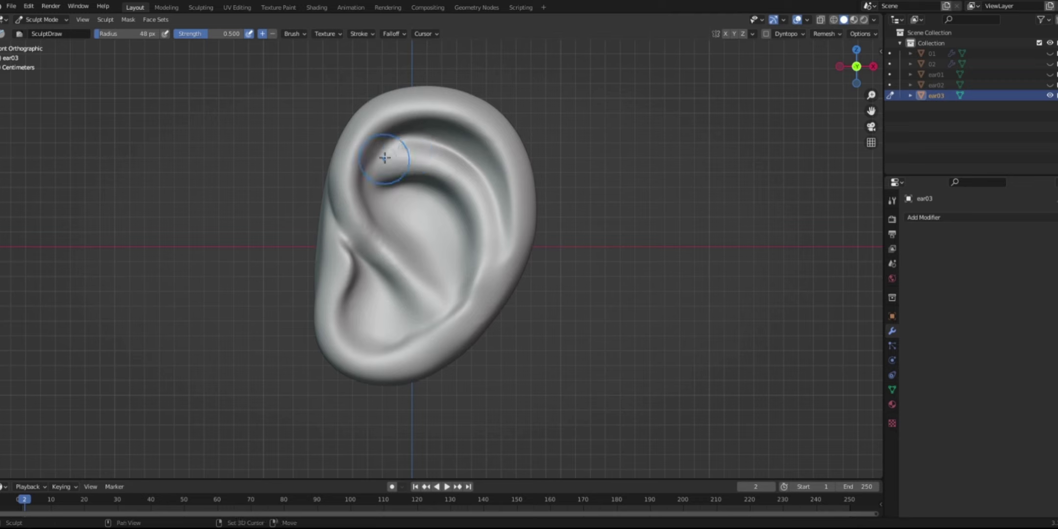
pyautogui.moveTo(354, 314); pyautogui.dragTo(382, 299)
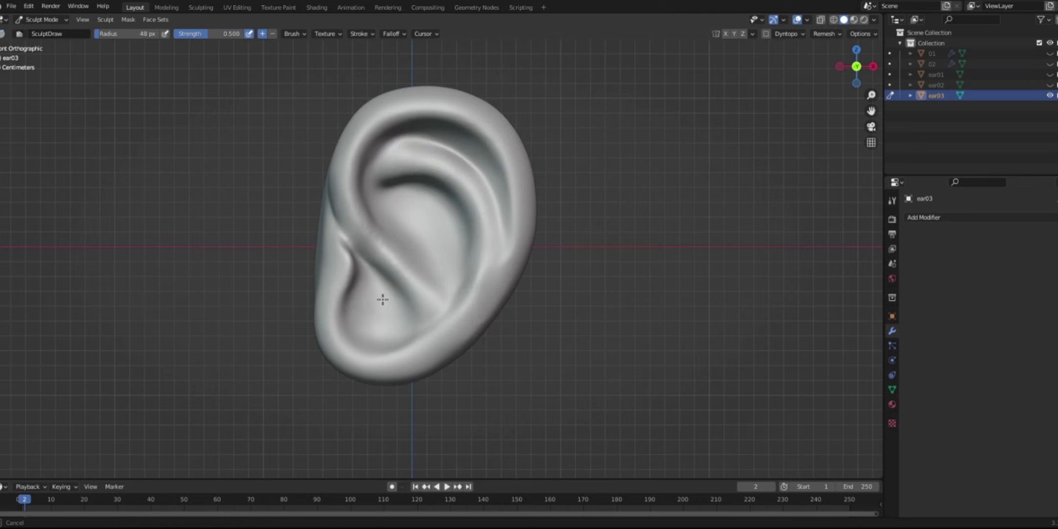
pyautogui.moveTo(371, 218); pyautogui.dragTo(395, 301, button='middle')
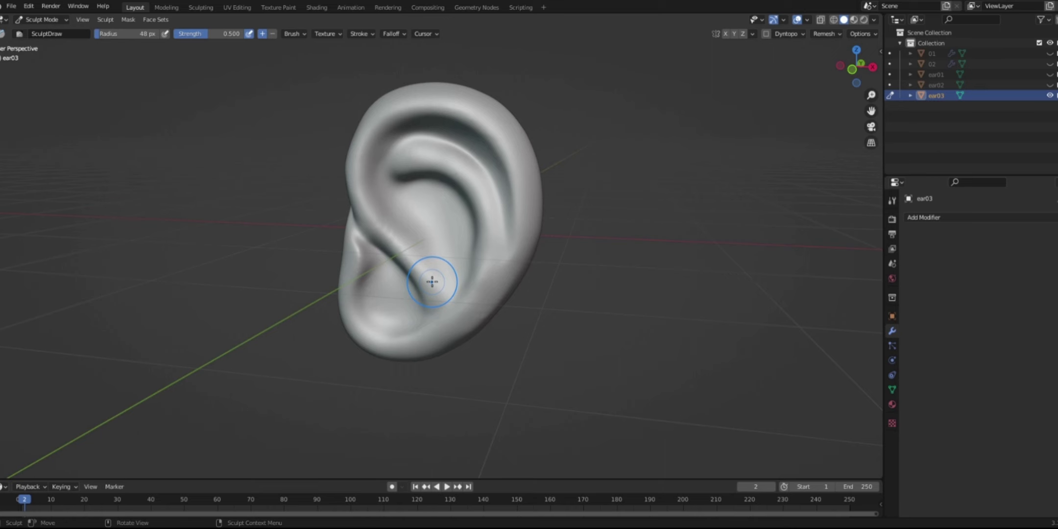
pyautogui.press('KP_1')
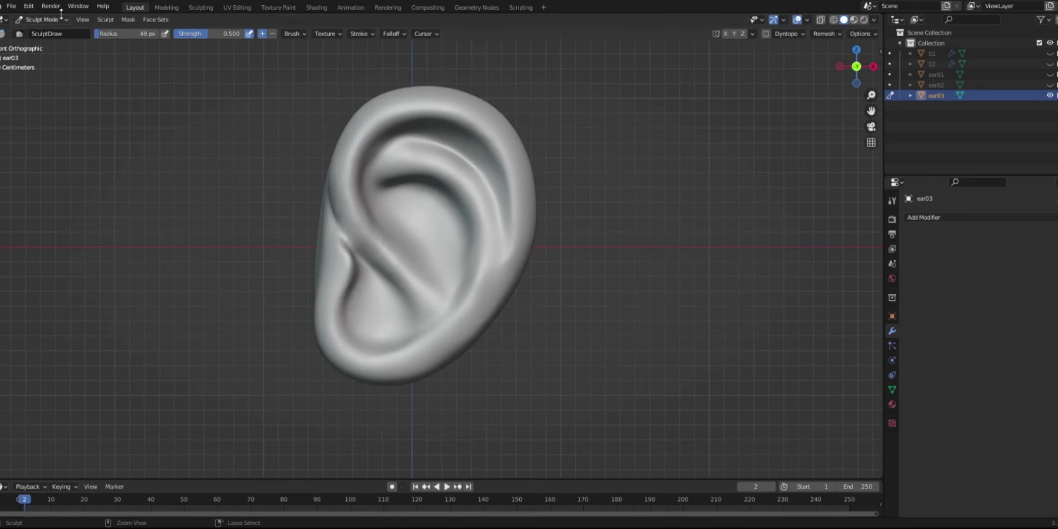
# - Leave sculpting for Object Mode, add a plane, and rotate it about 97° around X to match the ear's front
pyautogui.hotkey('ctrl', 'Tab')
pyautogui.hotkey('shift', 'a')
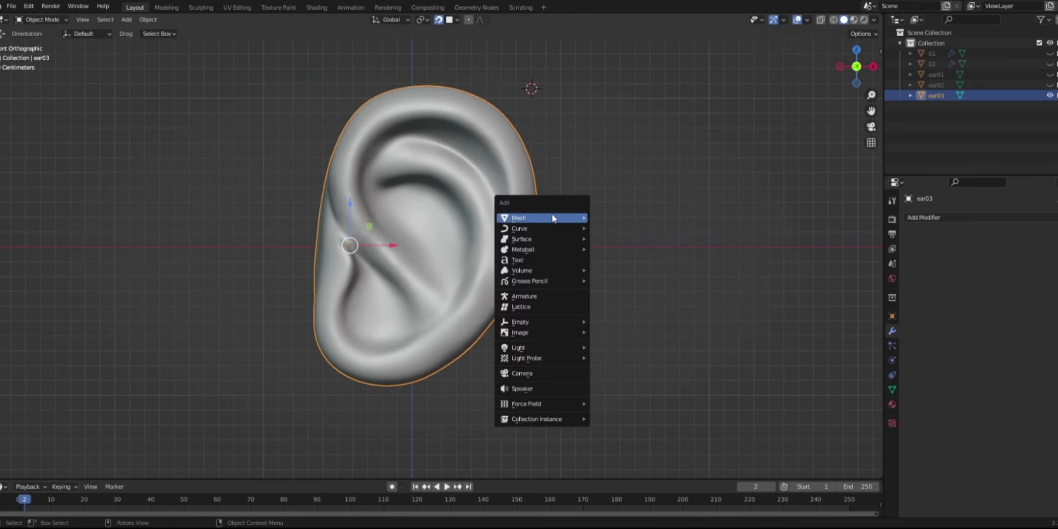
pyautogui.click(613, 222)
pyautogui.press('KP_3')
pyautogui.press('r')
pyautogui.click(537, 64)
# - Scale the plane down to about 0.1 and place it in front of the ear's top rim
pyautogui.press('s')
pyautogui.click(519, 104)
pyautogui.press('s')
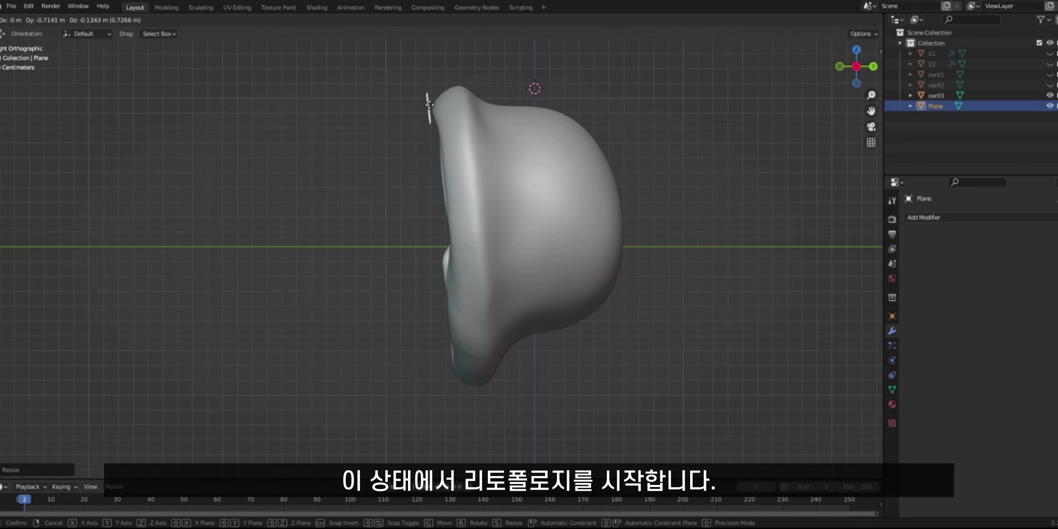
pyautogui.click(429, 105)
pyautogui.press('KP_1')
pyautogui.press('g')
pyautogui.click(425, 100)
# - Open the plane for mesh editing and set it to display In Front of the sculpt
pyautogui.press('Tab')
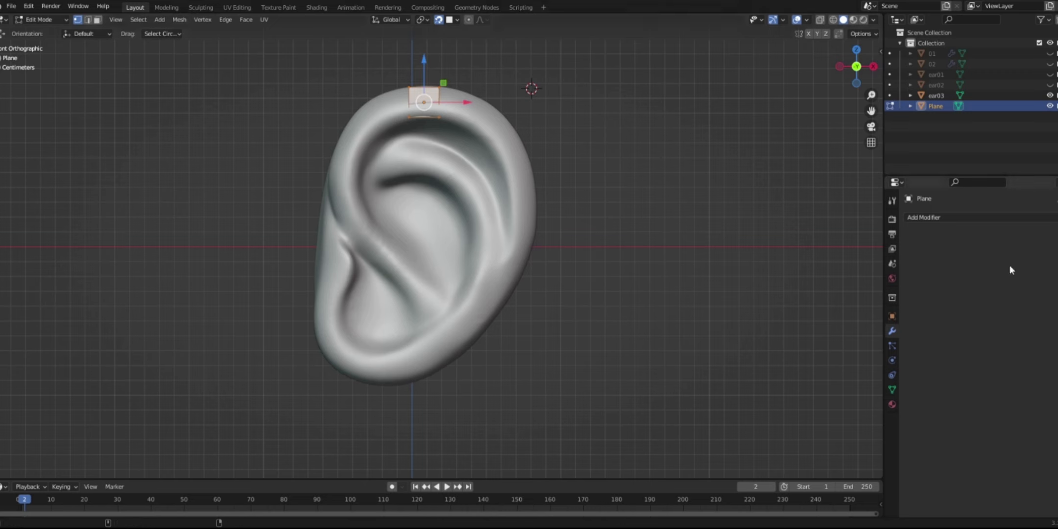
pyautogui.click(892, 317)
pyautogui.scroll(-4, 989, 468)
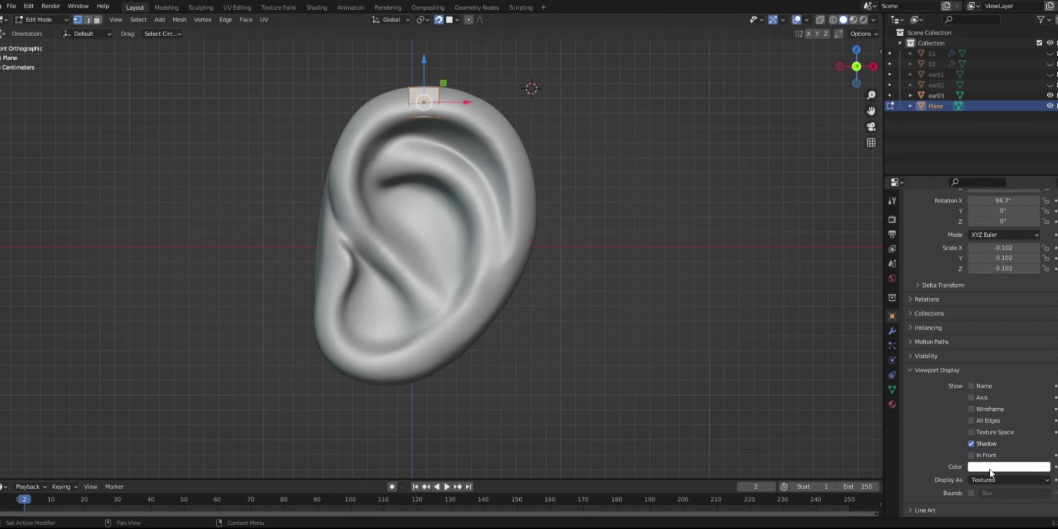
# - Move the plane's two upper corner vertices so its outer edge follows the curve of the ear's top rim
pyautogui.click(410, 88)
pyautogui.press('g')
pyautogui.click(396, 90)
pyautogui.click(440, 88)
pyautogui.press('g')
pyautogui.click(441, 87)
pyautogui.click(396, 91)
pyautogui.press('g')
pyautogui.click(397, 89)
# - Extrude a vertex chain from the plane's inner corner along the front rim's inner edge down to the diagonal ridge's end
pyautogui.click(402, 119)
pyautogui.click(376, 133)
pyautogui.press('e')
pyautogui.click(360, 163)
pyautogui.press('e')
pyautogui.click(361, 199)
pyautogui.press('e')
pyautogui.click(377, 226)
pyautogui.press('e')
pyautogui.click(400, 251)
pyautogui.press('e')
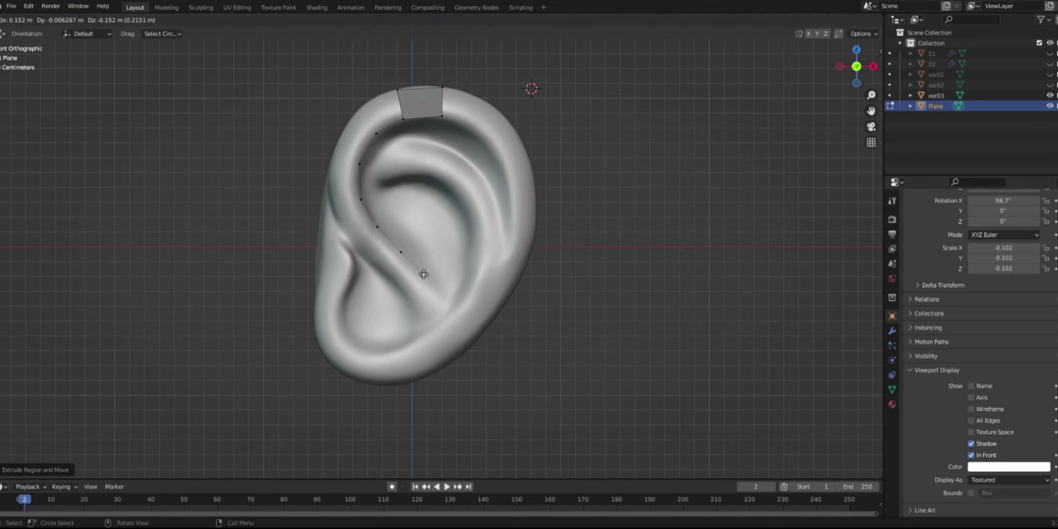
pyautogui.click(443, 298)
# - Extrude vertices around the diagonal ridge's forked end and back up its outer edge to the upper front rim, adjusting uneven points
pyautogui.press('e')
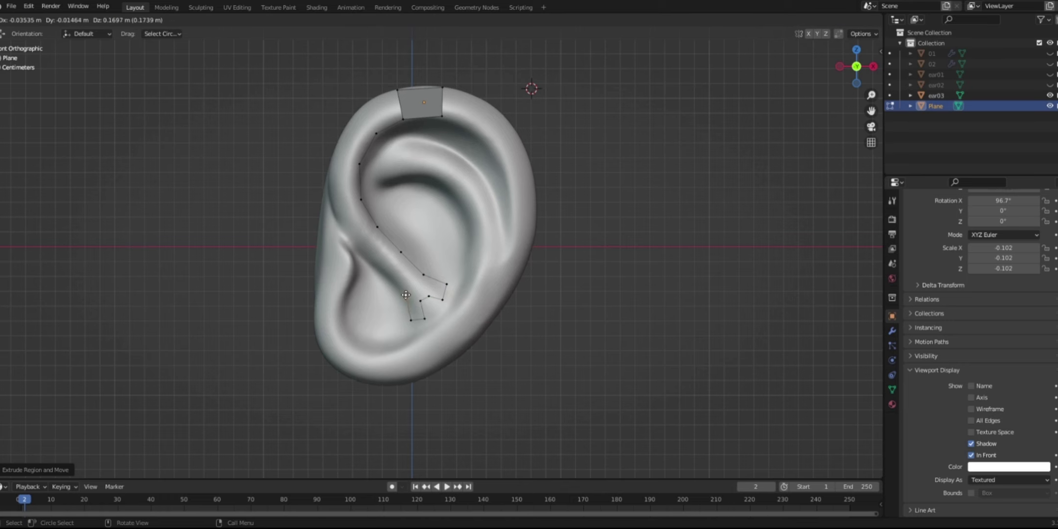
pyautogui.press('e')
pyautogui.click(382, 269)
pyautogui.press('e')
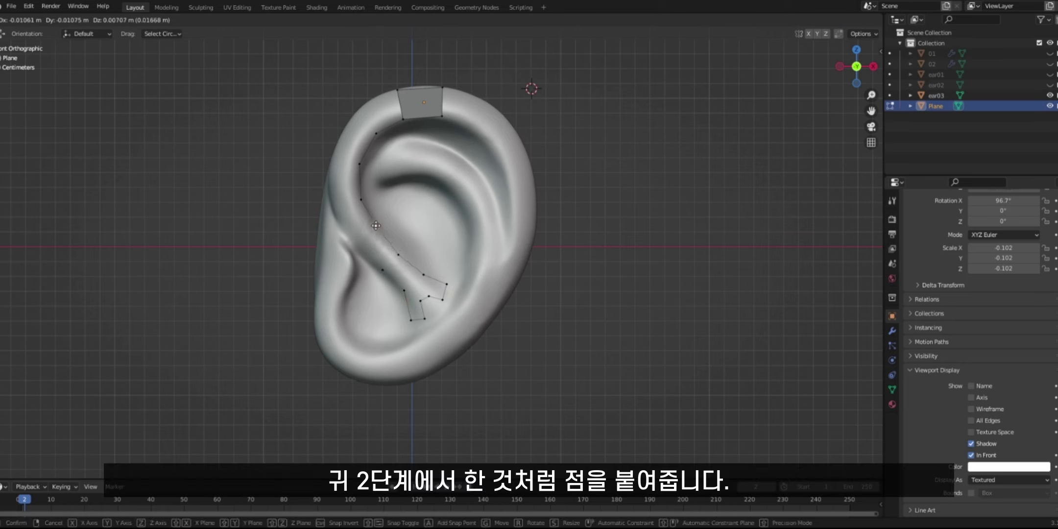
pyautogui.click(374, 227)
pyautogui.press('e')
pyautogui.click(336, 209)
pyautogui.click(331, 162)
pyautogui.press('e')
pyautogui.click(353, 117)
# - Fill quad faces between the two vertex chains from the starting plane down the front rim to the diagonal ridge's end
pyautogui.keyDown('shift'); pyautogui.click(397, 90); pyautogui.keyUp('shift')
pyautogui.keyDown('shift'); pyautogui.click(402, 119); pyautogui.keyUp('shift')
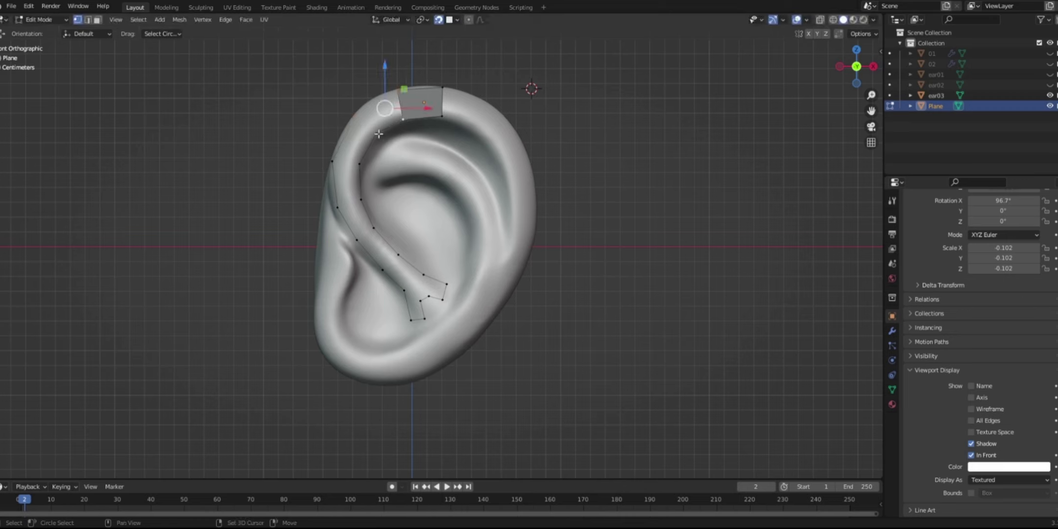
pyautogui.press('f')
pyautogui.press('f')
pyautogui.press('f')
pyautogui.press('f')
pyautogui.press('f')
pyautogui.press('f')
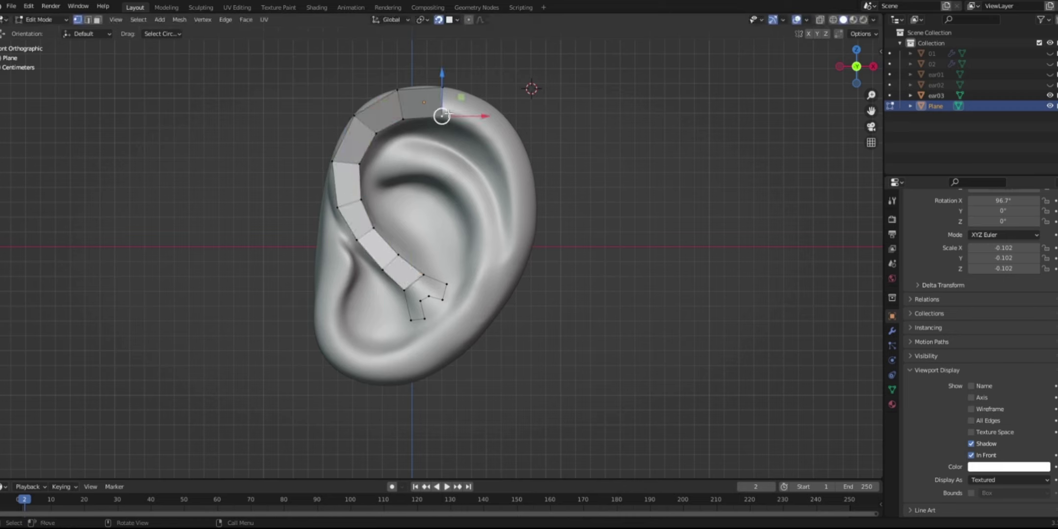
# - Extrude a vertex chain from the plane's other inner corner down the inner edge of the rear rim
pyautogui.press('e')
pyautogui.click(505, 152)
pyautogui.press('e')
pyautogui.click(510, 183)
pyautogui.press('e')
pyautogui.click(512, 213)
pyautogui.press('e')
pyautogui.click(512, 242)
# - Turn the vertex chain at the groove's lower end and extrude it up the inner fold's outer edge and around its upper tip
pyautogui.press('e')
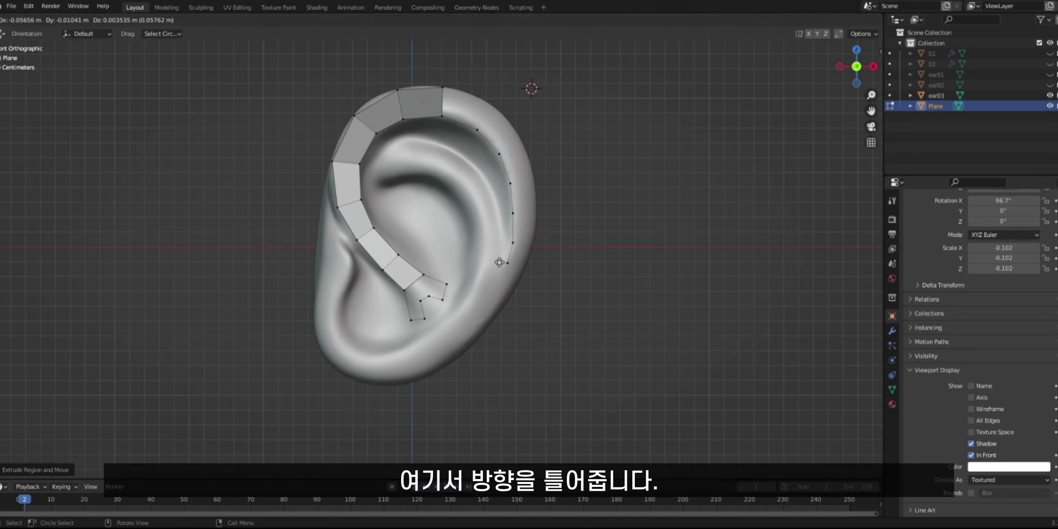
pyautogui.click(484, 185)
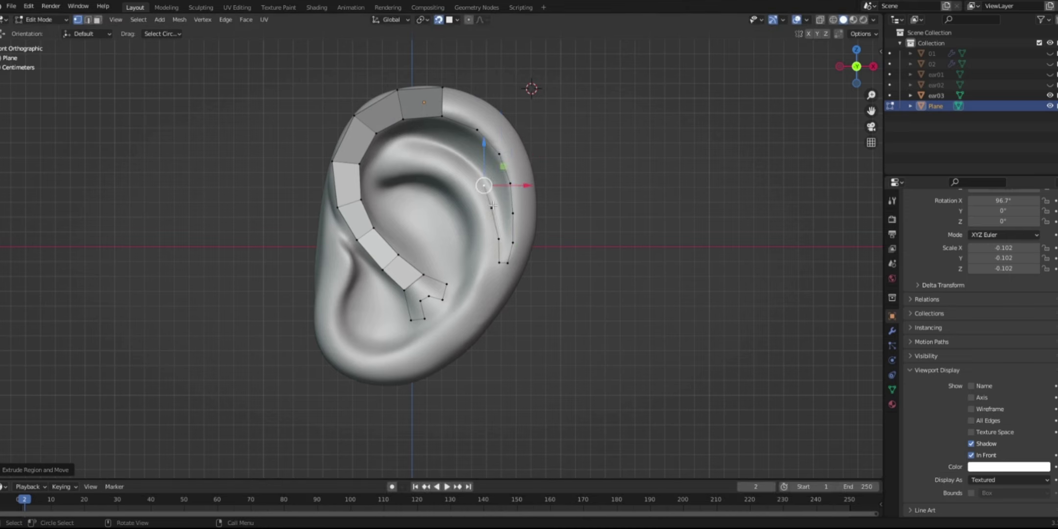
pyautogui.press('e')
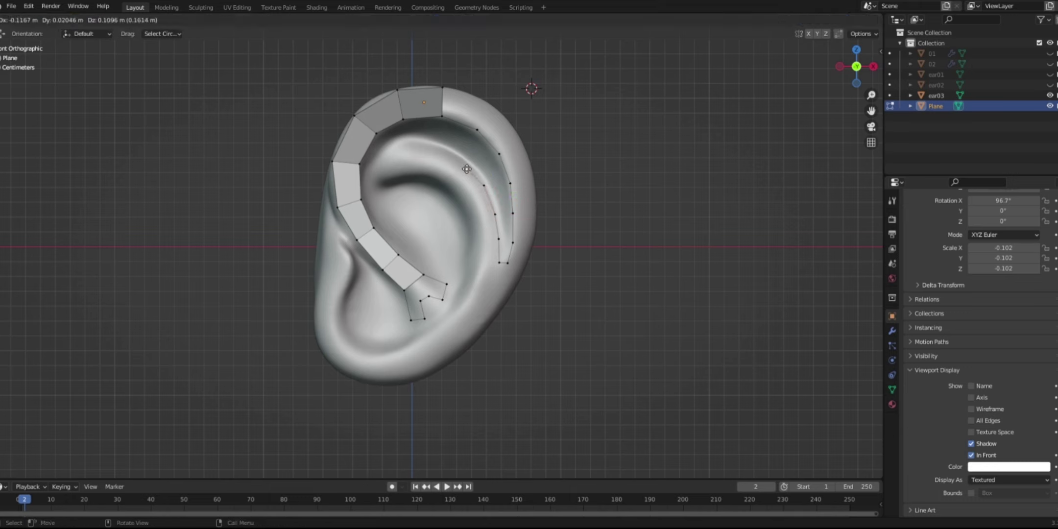
pyautogui.click(404, 147)
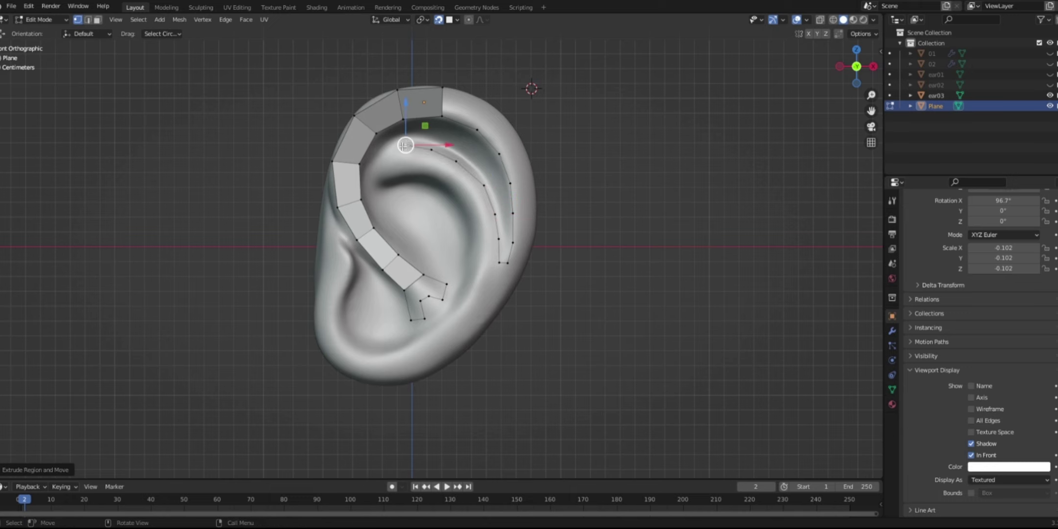
pyautogui.press('e')
pyautogui.click(380, 152)
pyautogui.press('e')
pyautogui.click(390, 161)
pyautogui.press('e')
pyautogui.click(382, 177)
# - Continue extruding vertices along the inner fold's lower edge and down the rear side of the bowl
pyautogui.press('e')
pyautogui.click(424, 174)
pyautogui.press('e')
pyautogui.click(444, 182)
pyautogui.press('e')
pyautogui.click(463, 199)
pyautogui.press('e')
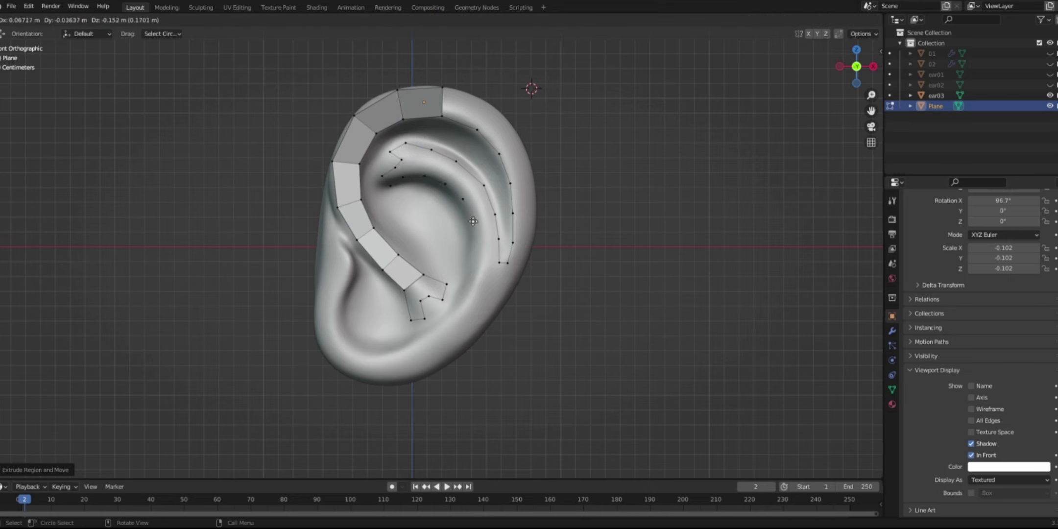
pyautogui.click(472, 270)
# - Extrude a vertex chain from the plane's free upper corner down the ear's rear outer contour
pyautogui.click(441, 87)
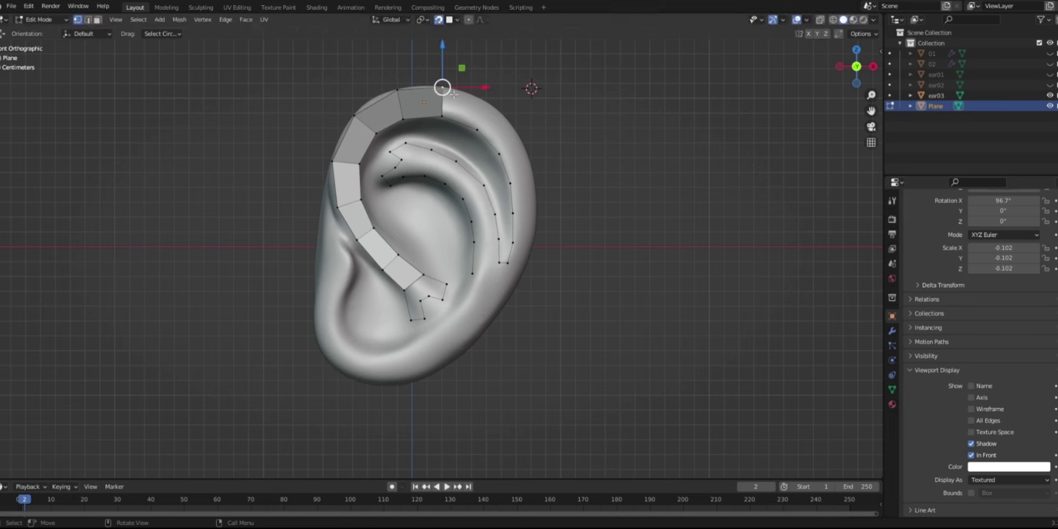
pyautogui.press('e')
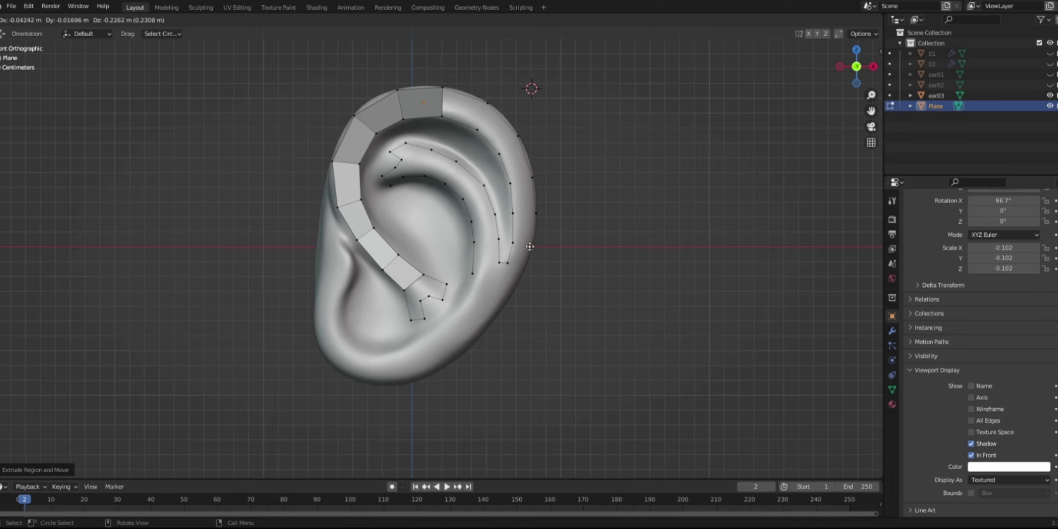
pyautogui.click(509, 292)
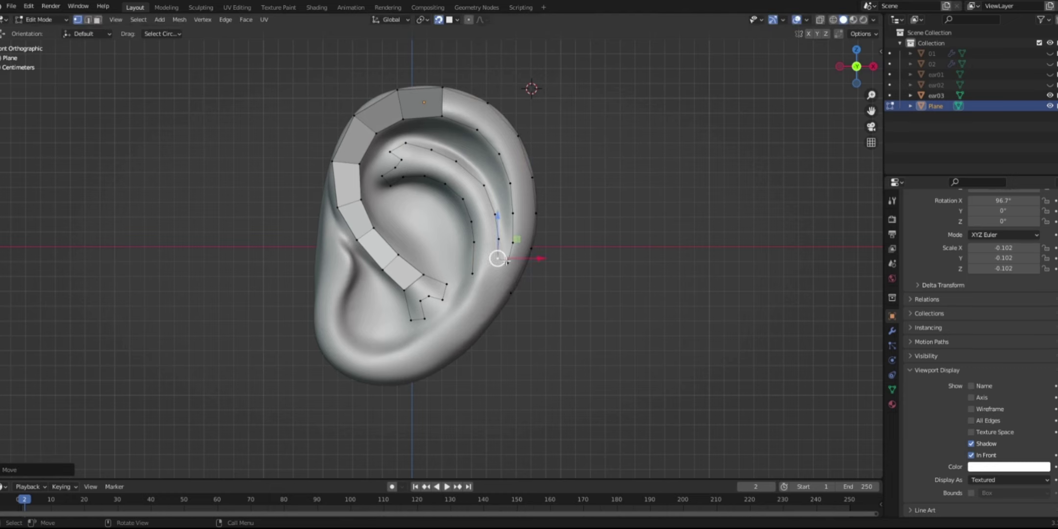
# - Reposition the vertices where the inner fold meets the rear rim so the opposing chains line up
pyautogui.press('e')
pyautogui.click(514, 284)
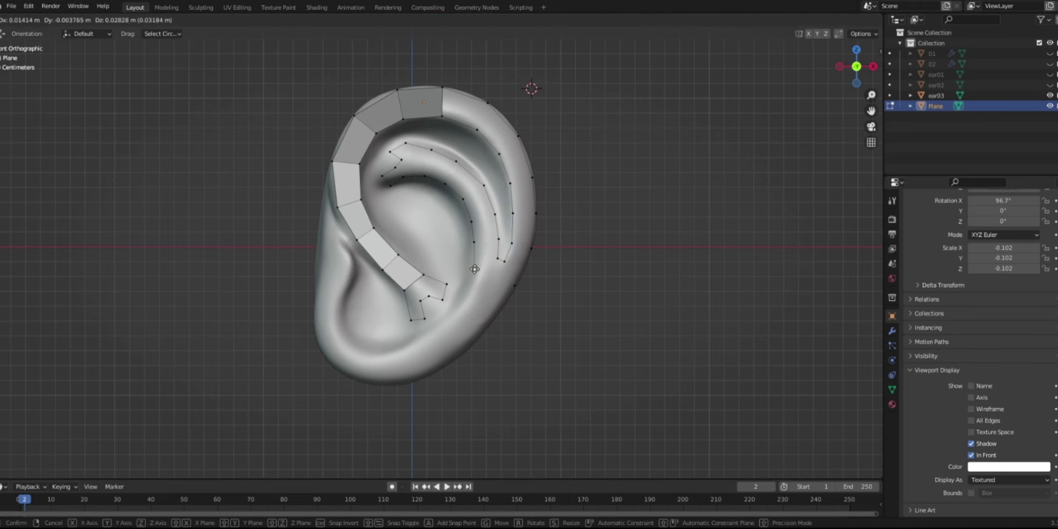
pyautogui.click(472, 218)
pyautogui.press('g')
pyautogui.click(474, 217)
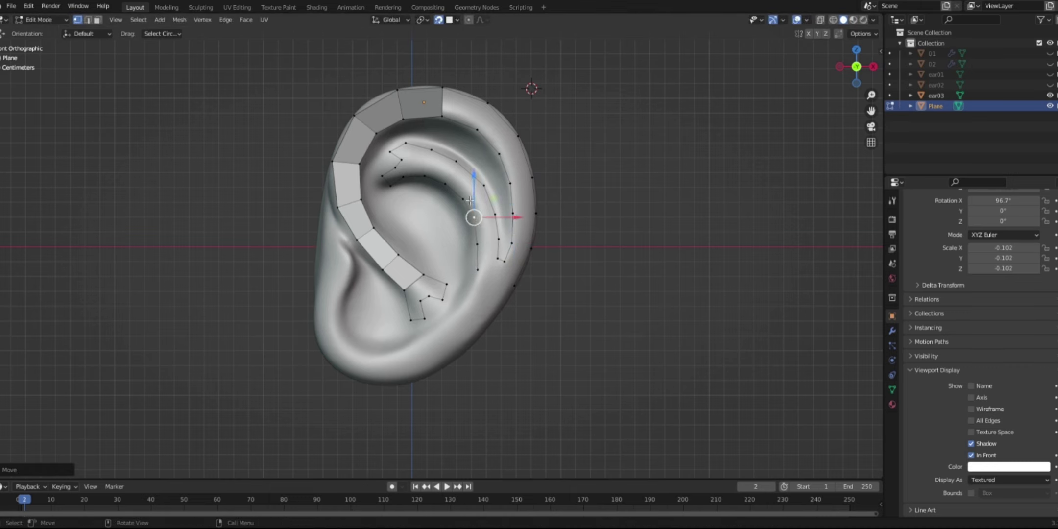
# - Extrude the bowl-side vertex chain along the lower rim's inner edge, around the front and up to the tragus tip
pyautogui.click(478, 270)
pyautogui.press('e')
pyautogui.click(470, 294)
pyautogui.press('e')
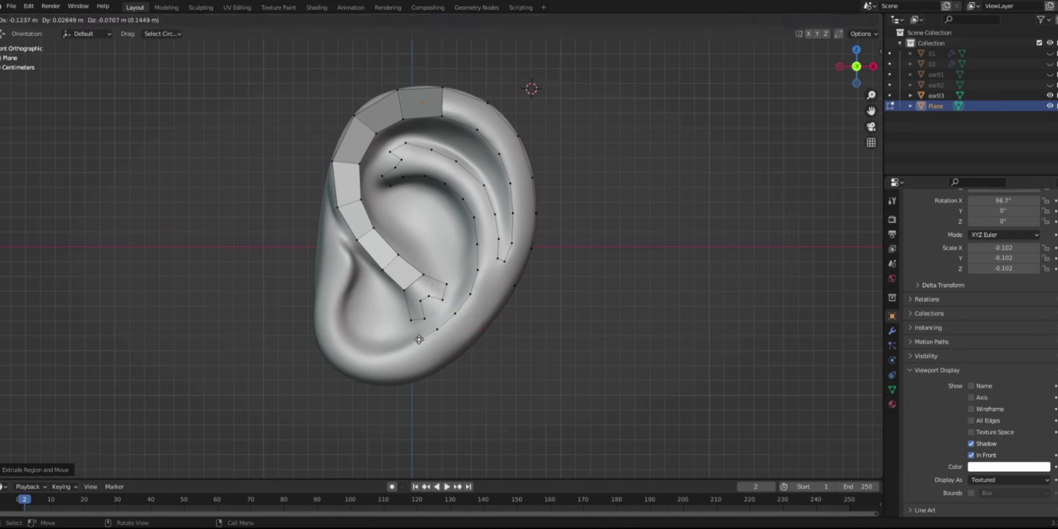
pyautogui.click(395, 351)
pyautogui.press('e')
pyautogui.click(371, 355)
pyautogui.press('e')
pyautogui.click(350, 346)
pyautogui.press('e')
pyautogui.click(339, 328)
pyautogui.press('e')
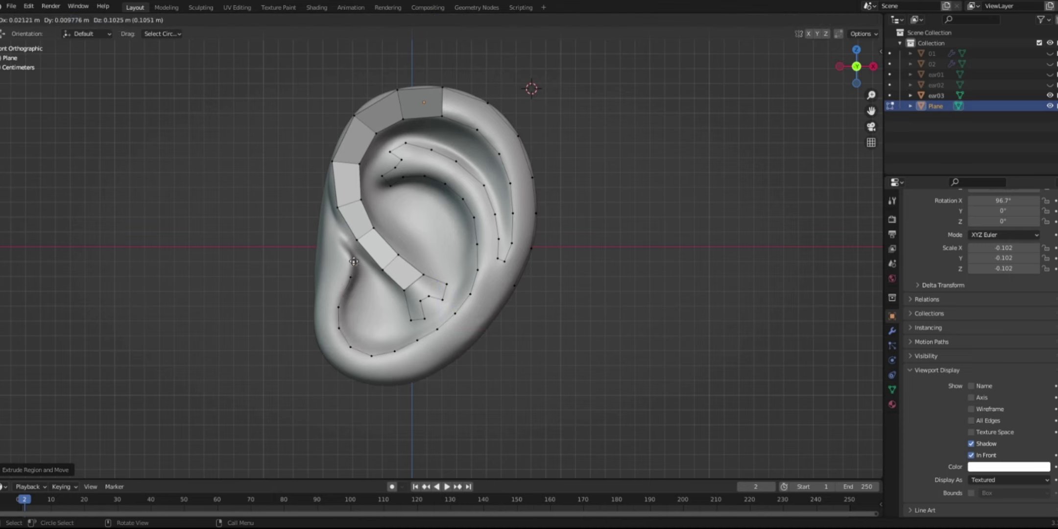
pyautogui.click(336, 237)
# - Extrude the outer contour's vertex chain around the bottom of the ear and up its lower front side
pyautogui.click(512, 289)
pyautogui.press('e')
pyautogui.click(501, 307)
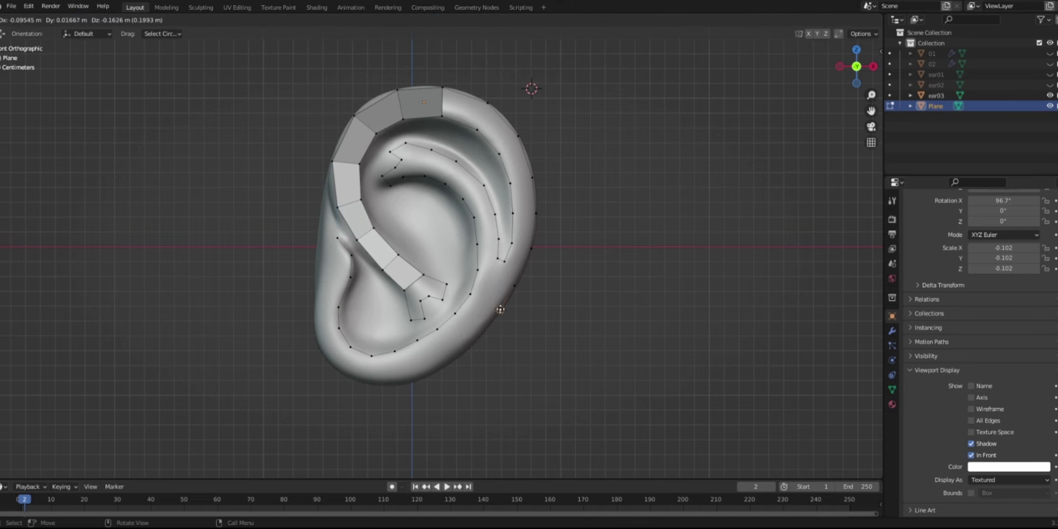
pyautogui.press('e')
pyautogui.click(480, 331)
pyautogui.press('e')
pyautogui.click(433, 368)
pyautogui.press('e')
pyautogui.click(402, 378)
pyautogui.press('e')
pyautogui.click(319, 337)
pyautogui.press('e')
pyautogui.click(316, 306)
# - Extrude the tragus's top vertex down to the inner chain to close its outline
pyautogui.click(337, 238)
pyautogui.hotkey('shift', 'a')
pyautogui.press('e')
pyautogui.click(338, 307)
# - Fill quad faces along the rear rim from the top plane down to where the inner fold begins
pyautogui.click(442, 116)
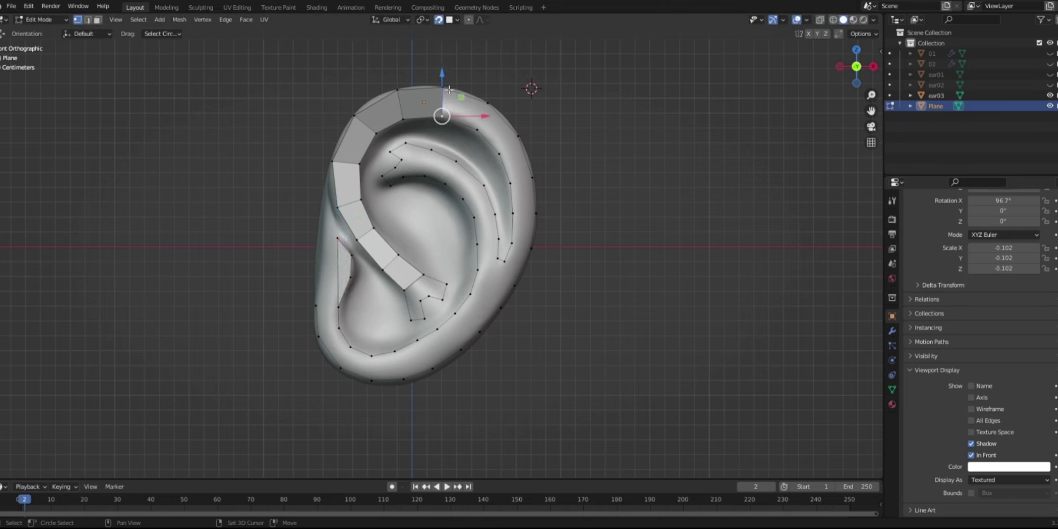
pyautogui.keyDown('shift'); pyautogui.click(442, 88); pyautogui.keyUp('shift')
pyautogui.press('f')
pyautogui.press('f')
pyautogui.press('f')
pyautogui.press('f')
pyautogui.press('f')
pyautogui.press('f')
# - Fill a trapezoid junction face between rim and inner fold, and fill quads up the fold toward its tip
pyautogui.click(505, 262)
pyautogui.keyDown('shift'); pyautogui.click(497, 258); pyautogui.keyUp('shift')
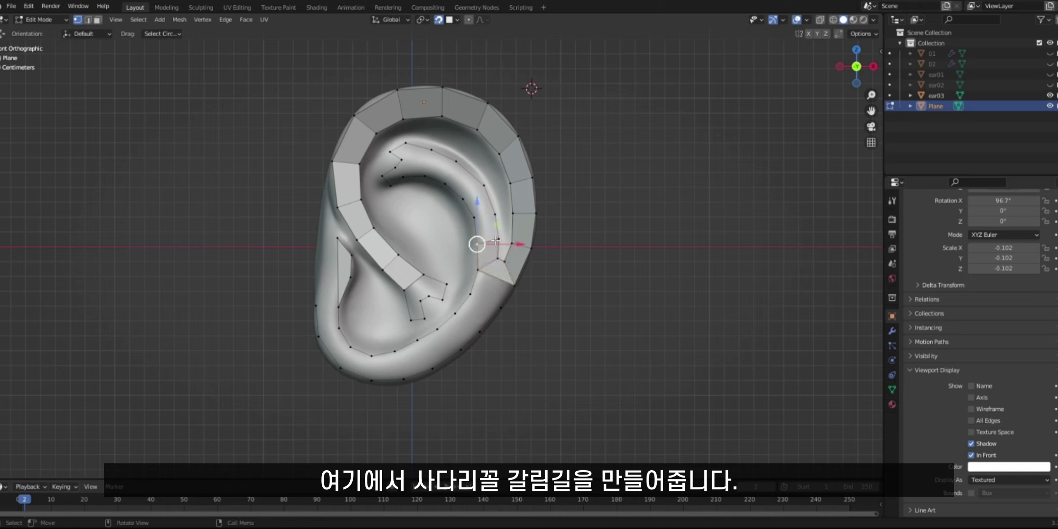
pyautogui.press('f')
pyautogui.press('f')
pyautogui.press('f')
pyautogui.press('f')
pyautogui.press('f')
pyautogui.press('f')
pyautogui.press('f')
pyautogui.press('g')
pyautogui.click(408, 141)
pyautogui.click(408, 141)
pyautogui.hotkey('ctrl', 'z')
pyautogui.hotkey('ctrl', 'z')
pyautogui.rightClick(392, 150)
pyautogui.click(391, 149)
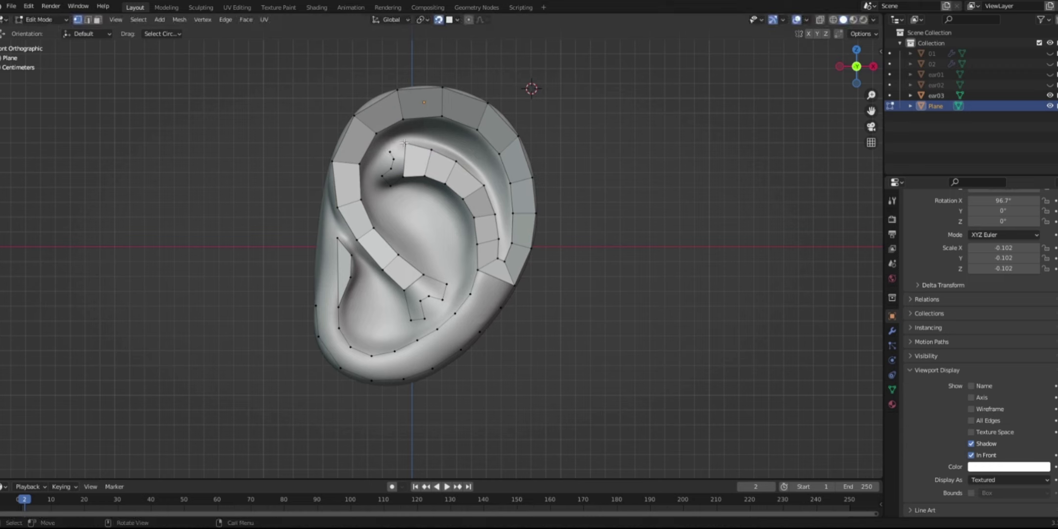
# - Move the vertex at the inner fold's upper tip outward to follow the fold's contour
pyautogui.click(388, 150)
pyautogui.press('g')
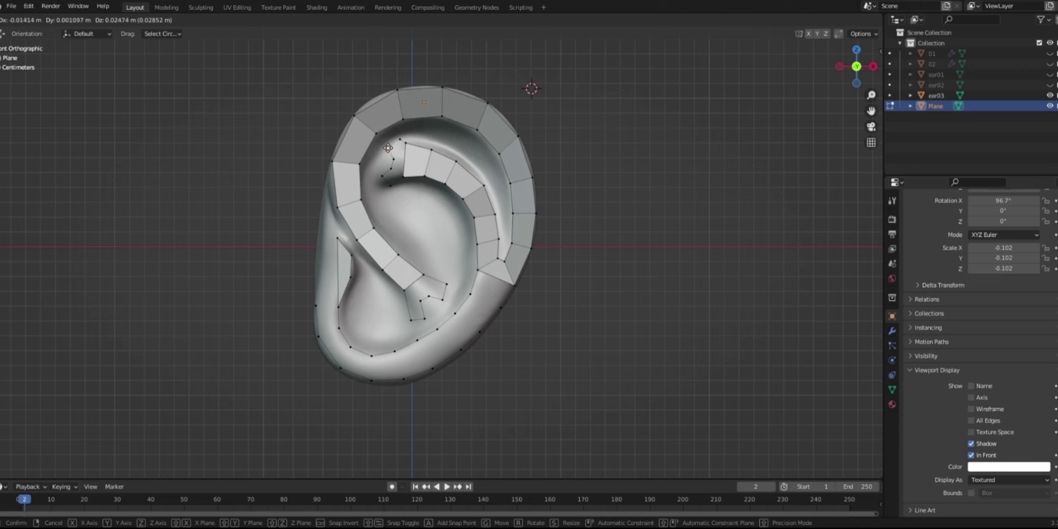
pyautogui.click(385, 146)
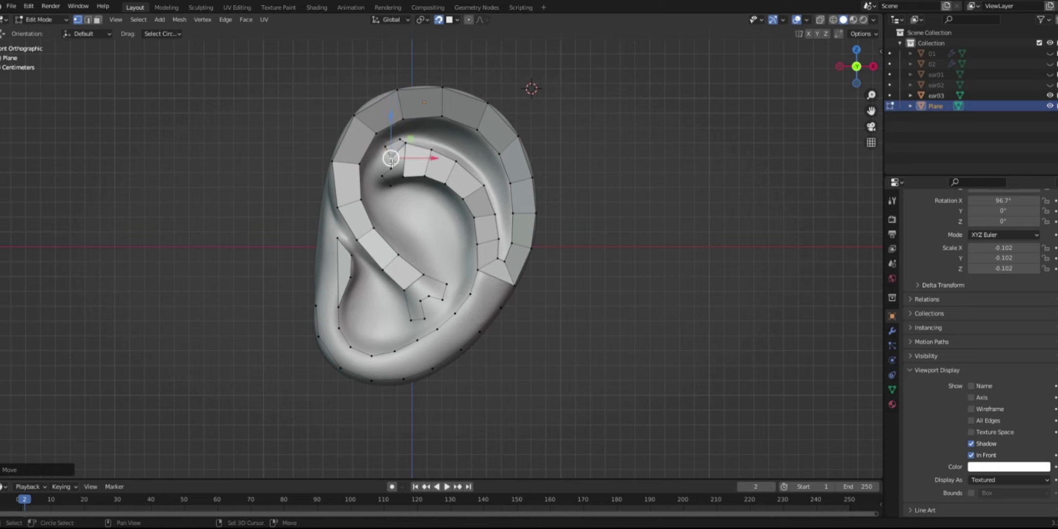
# - Fill the small quad faces closing the upper tip of the inner fold and adjust its end vertex
pyautogui.keyDown('shift'); pyautogui.click(405, 144); pyautogui.keyUp('shift')
pyautogui.press('f')
pyautogui.click(391, 169)
pyautogui.keyDown('shift'); pyautogui.click(383, 176); pyautogui.keyUp('shift')
pyautogui.keyDown('shift'); pyautogui.click(403, 177); pyautogui.keyUp('shift')
pyautogui.press('f')
pyautogui.click(380, 175)
pyautogui.press('g')
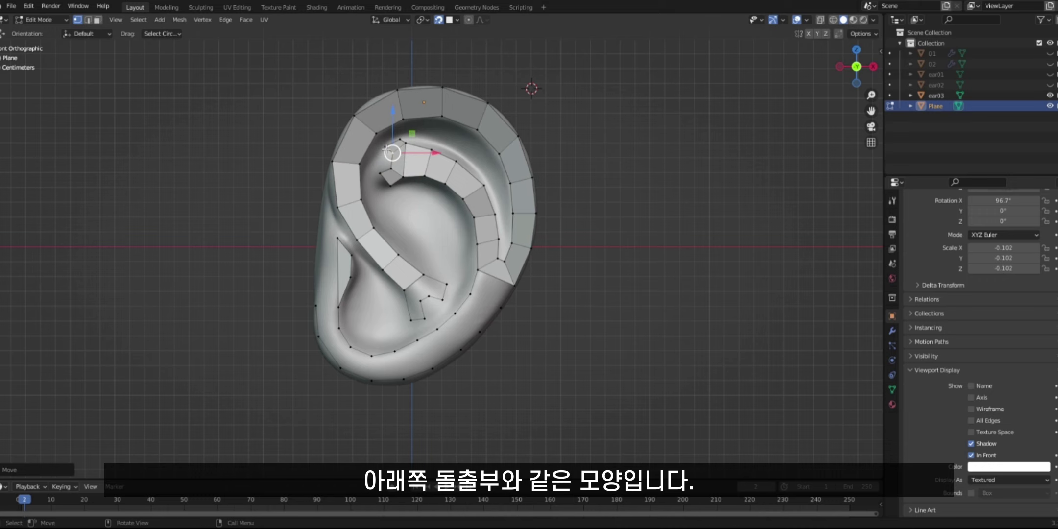
pyautogui.click(399, 172)
# - Fill quad faces along the lower rim from the rear junction face around the earlobe to the front edge
pyautogui.click(477, 270)
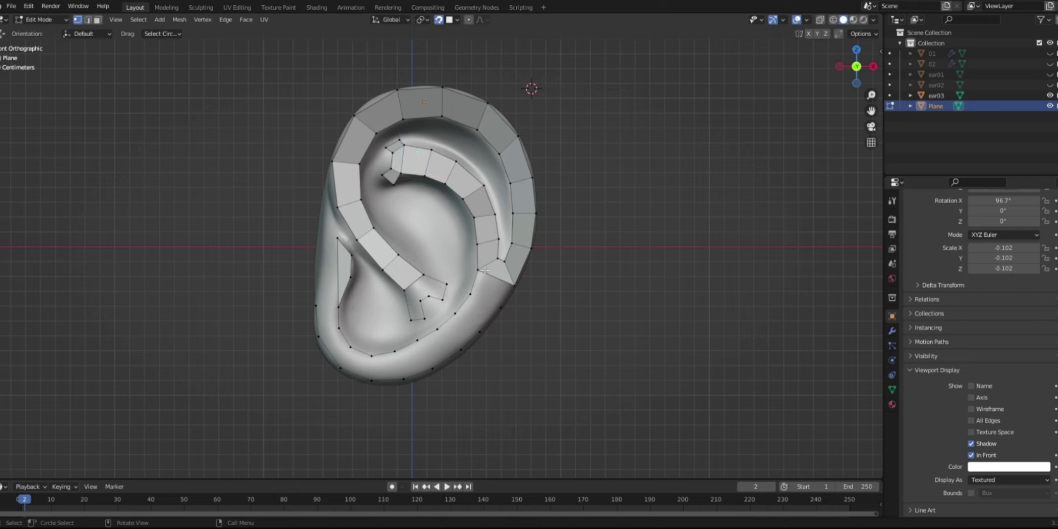
pyautogui.keyDown('shift'); pyautogui.click(513, 285); pyautogui.keyUp('shift')
pyautogui.press('f')
pyautogui.press('f')
pyautogui.press('f')
pyautogui.press('f')
pyautogui.press('f')
pyautogui.press('f')
pyautogui.press('f')
pyautogui.press('f')
pyautogui.press('f')
# - Extrude the front rim vertex up beside the tragus's top and fill the face between them
pyautogui.click(316, 306)
pyautogui.press('e')
pyautogui.click(324, 231)
pyautogui.keyDown('shift'); pyautogui.click(337, 238); pyautogui.keyUp('shift')
pyautogui.press('f')
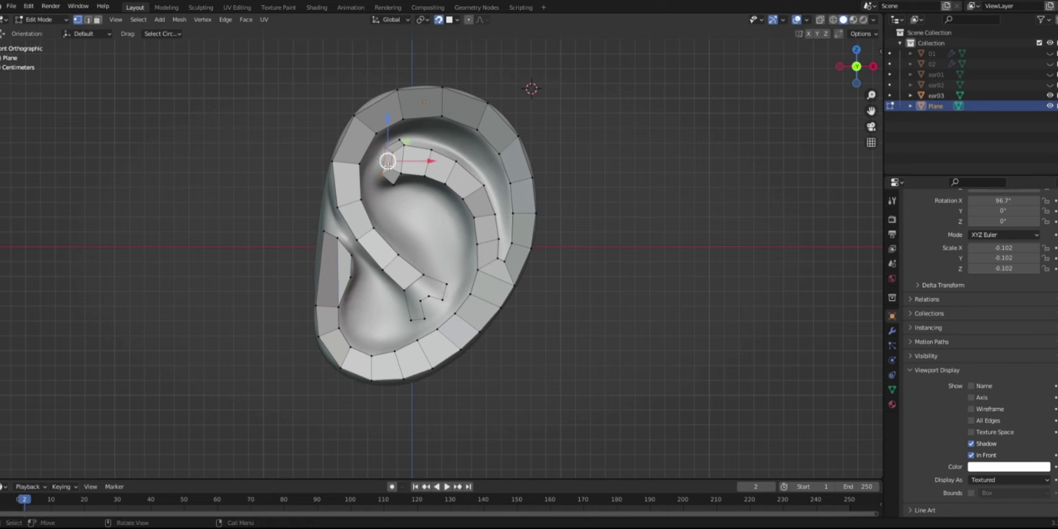
pyautogui.press('f')
# - Move the vertices at the inner fold's upper tip outward to widen its end faces
pyautogui.click(382, 174)
pyautogui.press('g')
pyautogui.click(376, 168)
pyautogui.click(391, 169)
pyautogui.press('g')
pyautogui.click(389, 164)
pyautogui.click(393, 185)
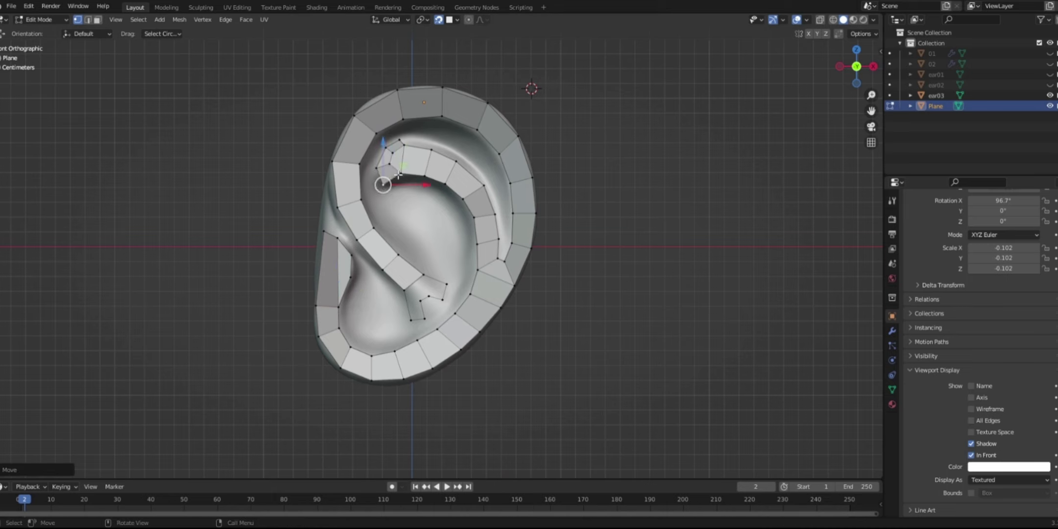
# - Fill the faces of the fork at the lower end of the inner diagonal strip and reposition its outer corner vertex
pyautogui.click(410, 298)
pyautogui.press('f')
pyautogui.click(424, 274)
pyautogui.keyDown('shift'); pyautogui.click(429, 295); pyautogui.keyUp('shift')
pyautogui.keyDown('shift'); pyautogui.click(442, 299); pyautogui.keyUp('shift')
pyautogui.keyDown('shift'); pyautogui.click(447, 284); pyautogui.keyUp('shift')
pyautogui.press('f')
pyautogui.click(446, 284)
pyautogui.press('g')
pyautogui.click(445, 298)
# - Fill the fork's lower branch and move its two bottom vertices to follow the sculpted ridge
pyautogui.click(425, 318)
pyautogui.keyDown('shift'); pyautogui.click(411, 319); pyautogui.keyUp('shift')
pyautogui.keyDown('shift'); pyautogui.click(404, 290); pyautogui.keyUp('shift')
pyautogui.keyDown('shift'); pyautogui.click(420, 301); pyautogui.keyUp('shift')
pyautogui.keyDown('shift'); pyautogui.click(420, 301); pyautogui.keyUp('shift')
pyautogui.click(413, 319)
pyautogui.press('g')
pyautogui.click(407, 314)
pyautogui.click(424, 320)
pyautogui.press('g')
pyautogui.click(421, 321)
# - Fill the quad between the fork's two branches and shift its outer corner vertices toward the lower rim
pyautogui.click(421, 301)
pyautogui.click(424, 301)
pyautogui.keyDown('shift'); pyautogui.click(429, 297); pyautogui.keyUp('shift')
pyautogui.keyDown('shift'); pyautogui.click(443, 299); pyautogui.keyUp('shift')
pyautogui.keyDown('shift'); pyautogui.click(422, 321); pyautogui.keyUp('shift')
pyautogui.press('f')
pyautogui.press('g')
pyautogui.click(425, 321)
pyautogui.click(425, 321)
pyautogui.press('g')
pyautogui.click(427, 319)
pyautogui.click(448, 299)
pyautogui.press('g')
pyautogui.click(448, 304)
pyautogui.click(428, 319)
pyautogui.press('g')
pyautogui.click(430, 318)
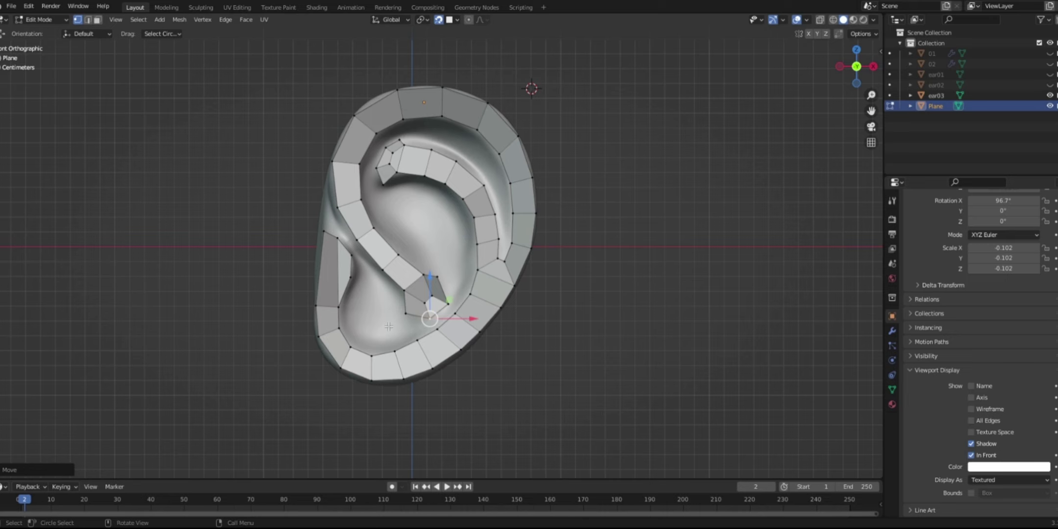
# - Fill two quad faces bridging the upper front rim and the inner fold's tip
pyautogui.click(362, 163)
pyautogui.keyDown('shift'); pyautogui.click(376, 167); pyautogui.keyUp('shift')
pyautogui.keyDown('shift'); pyautogui.click(386, 147); pyautogui.keyUp('shift')
pyautogui.keyDown('shift'); pyautogui.click(377, 134); pyautogui.keyUp('shift')
pyautogui.press('f')
pyautogui.click(400, 140)
pyautogui.keyDown('shift'); pyautogui.click(402, 120); pyautogui.keyUp('shift')
pyautogui.keyDown('shift'); pyautogui.click(377, 133); pyautogui.keyUp('shift')
pyautogui.keyDown('shift'); pyautogui.click(386, 147); pyautogui.keyUp('shift')
pyautogui.press('f')
# - Fill the face beneath the fold's tip against the front strip and move its lower vertex toward the strip
pyautogui.click(376, 168)
pyautogui.click(383, 184)
pyautogui.keyDown('shift'); pyautogui.click(376, 168); pyautogui.keyUp('shift')
pyautogui.press('f')
pyautogui.click(383, 184)
pyautogui.press('g')
pyautogui.click(377, 184)
# - Extrude a chain of vertices from the fold's lower edge down along the concha's rear wall
pyautogui.click(397, 172)
pyautogui.press('e')
pyautogui.click(398, 181)
pyautogui.press('e')
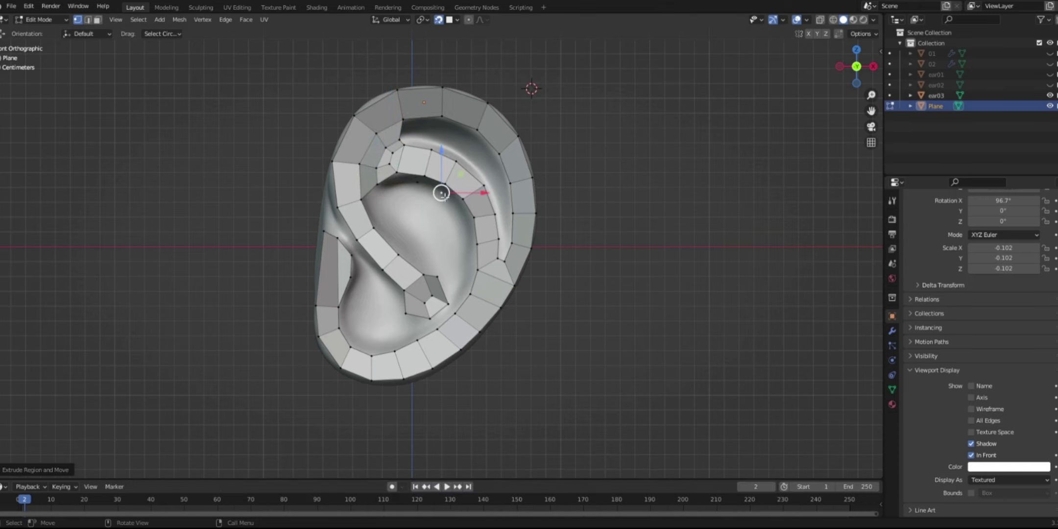
pyautogui.click(438, 326)
# - Fill the faces joining the chain's lower end to the rim and fork, and move the fork's upper corner vertex
pyautogui.click(461, 292)
pyautogui.keyDown('shift'); pyautogui.click(448, 304); pyautogui.keyUp('shift')
pyautogui.keyDown('shift'); pyautogui.click(454, 313); pyautogui.keyUp('shift')
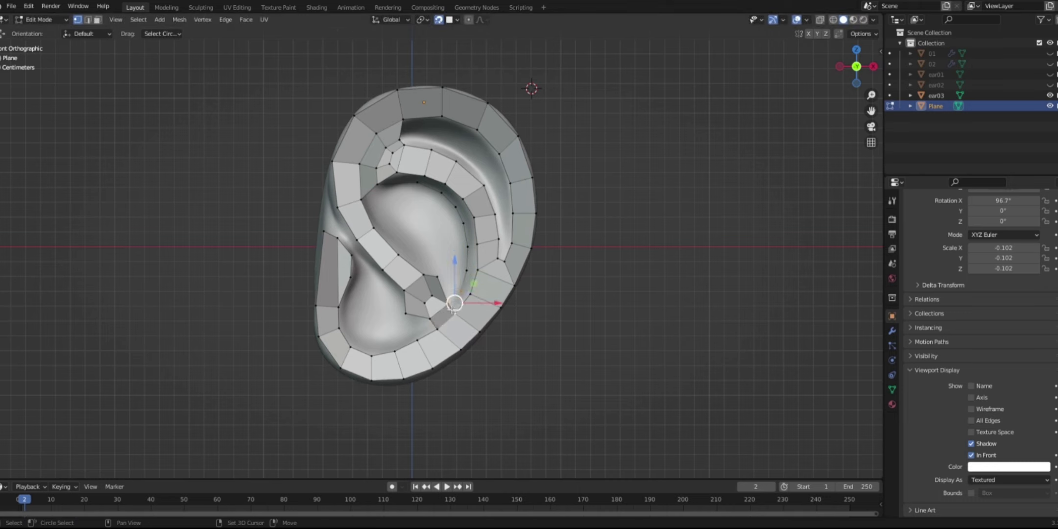
pyautogui.keyDown('shift'); pyautogui.click(471, 294); pyautogui.keyUp('shift')
pyautogui.press('g')
pyautogui.click(444, 284)
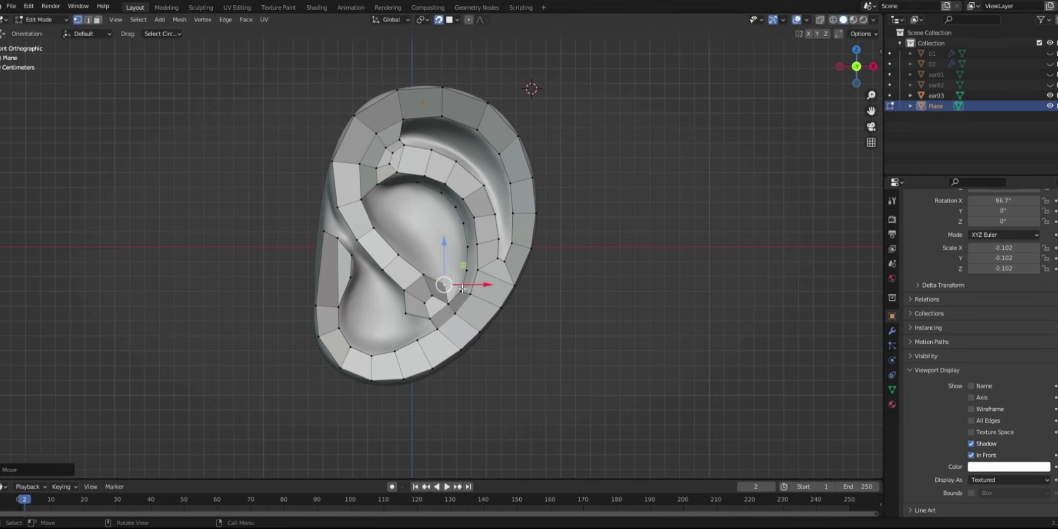
# - Nudge the fold tip's top vertex upward and fill quad faces between the inner fold and the concha chain
pyautogui.click(401, 140)
pyautogui.press('g')
pyautogui.click(404, 137)
pyautogui.click(377, 184)
pyautogui.keyDown('shift'); pyautogui.click(397, 173); pyautogui.keyUp('shift')
pyautogui.moveTo(409, 176); pyautogui.dragTo(424, 185)
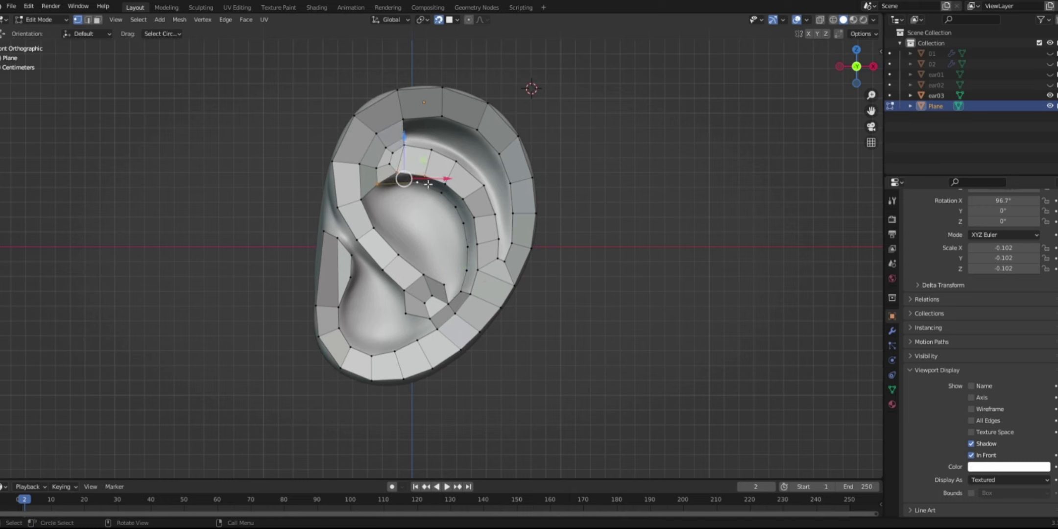
pyautogui.keyDown('shift'); pyautogui.click(424, 177); pyautogui.keyUp('shift')
pyautogui.press('f')
pyautogui.press('f')
pyautogui.press('f')
pyautogui.press('f')
pyautogui.press('f')
pyautogui.press('f')
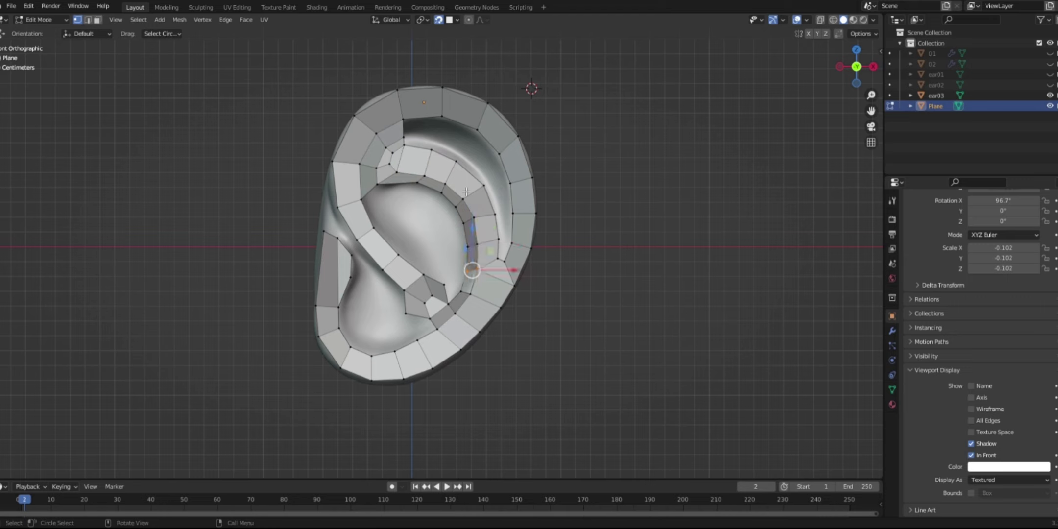
# - Move the fork's upper corner vertex closer to the end of the diagonal strip
pyautogui.moveTo(444, 285); pyautogui.dragTo(422, 277)
pyautogui.click(424, 275)
pyautogui.click(436, 285)
pyautogui.click(424, 275)
pyautogui.click(422, 276)
pyautogui.click(443, 289)
pyautogui.press('g')
pyautogui.click(434, 280)
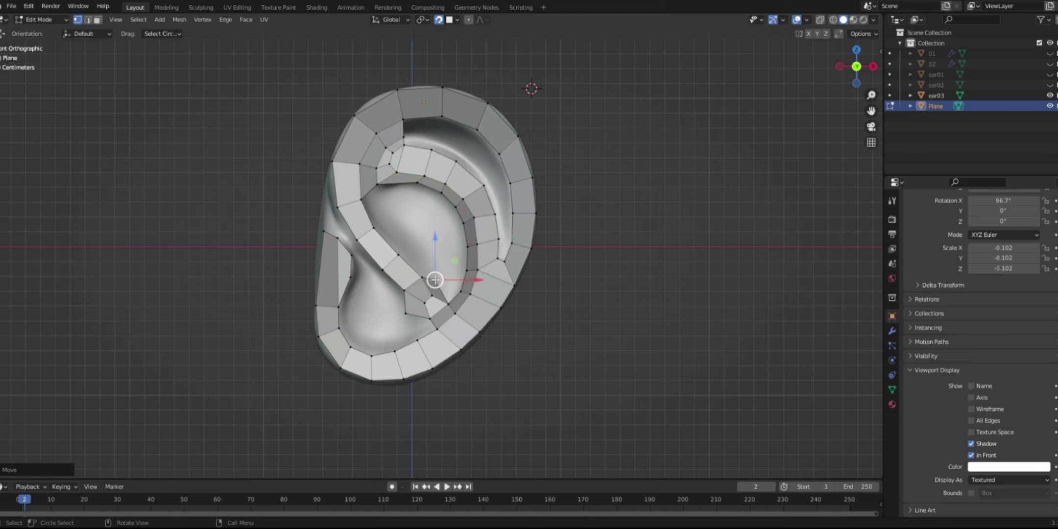
# - Extrude vertices up the diagonal strip's concha side to the fold's tip and fill the quads between them
pyautogui.press('e')
pyautogui.click(378, 221)
pyautogui.keyDown('shift'); pyautogui.click(377, 185); pyautogui.keyUp('shift')
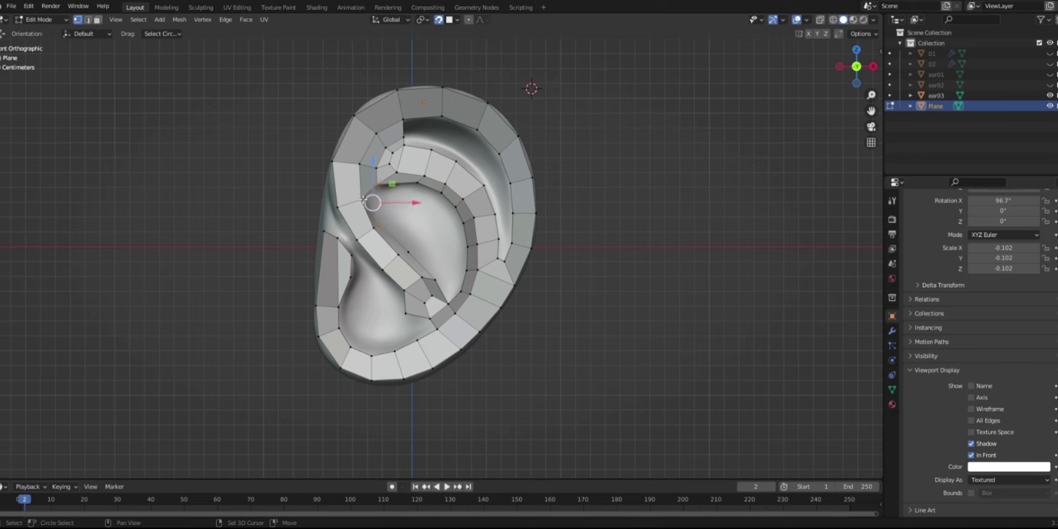
pyautogui.click(379, 224)
pyautogui.keyDown('shift'); pyautogui.click(374, 228); pyautogui.keyUp('shift')
# - Reposition the vertices along the upper inner fold and around its tip to even out the faces
pyautogui.press('g')
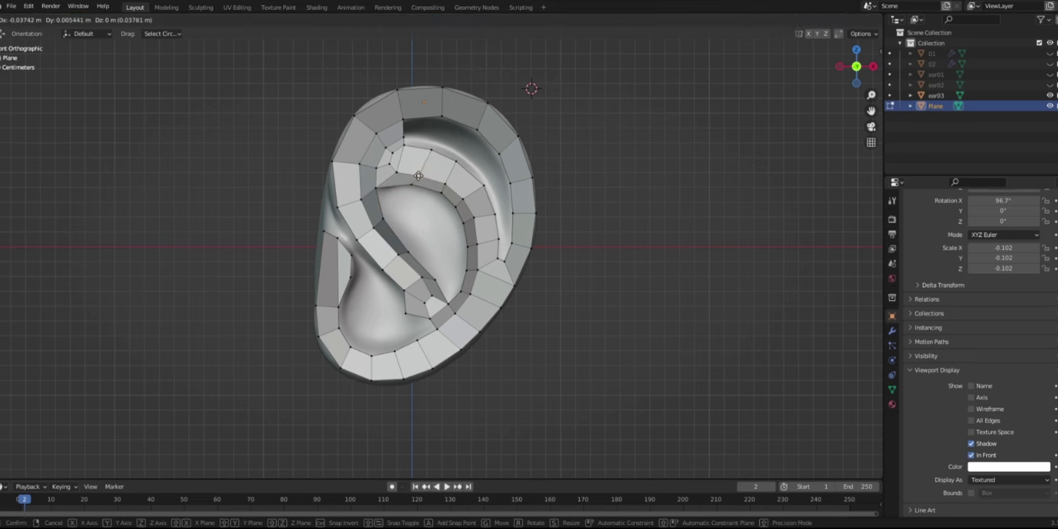
pyautogui.click(418, 175)
pyautogui.click(404, 136)
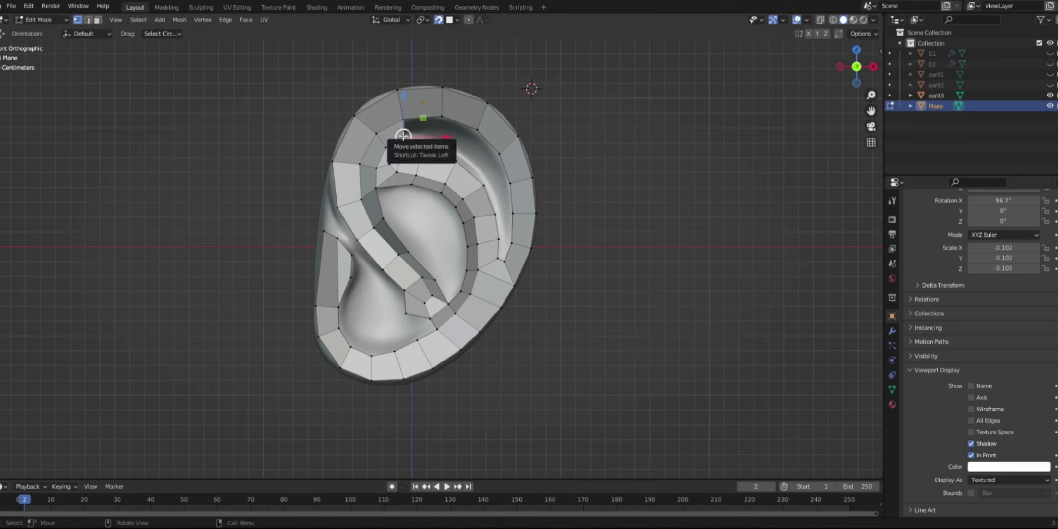
pyautogui.press('g')
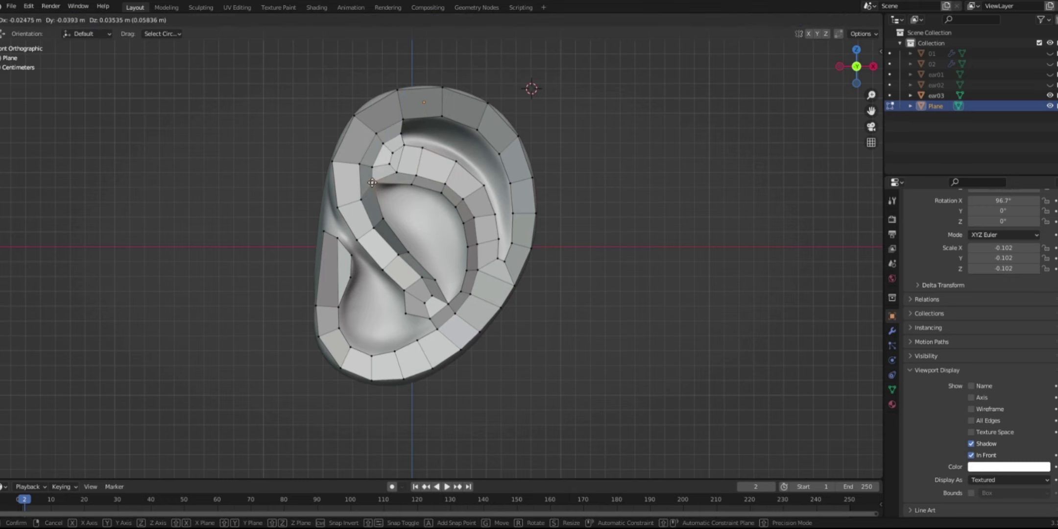
pyautogui.click(373, 185)
# - Extrude a chain of vertices from the fold's top tip along the rim's inner edge down to the groove's lower end
pyautogui.click(401, 134)
pyautogui.press('e')
pyautogui.click(439, 128)
pyautogui.press('e')
pyautogui.click(488, 163)
pyautogui.press('e')
pyautogui.click(501, 185)
pyautogui.press('e')
pyautogui.click(505, 214)
pyautogui.press('e')
pyautogui.click(506, 243)
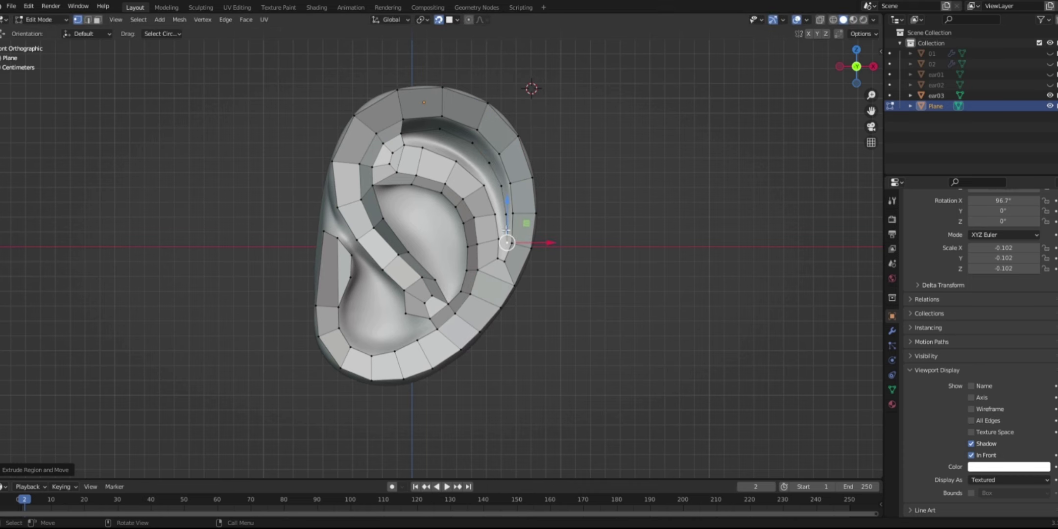
pyautogui.press('e')
pyautogui.click(503, 255)
# - Extrude a second vertex chain from the groove's lower end back up along the inner fold's outer side
pyautogui.press('e')
pyautogui.click(500, 255)
pyautogui.press('e')
pyautogui.click(502, 241)
pyautogui.press('e')
pyautogui.click(501, 214)
pyautogui.press('e')
pyautogui.click(491, 184)
pyautogui.press('e')
pyautogui.click(461, 155)
pyautogui.press('e')
pyautogui.click(428, 141)
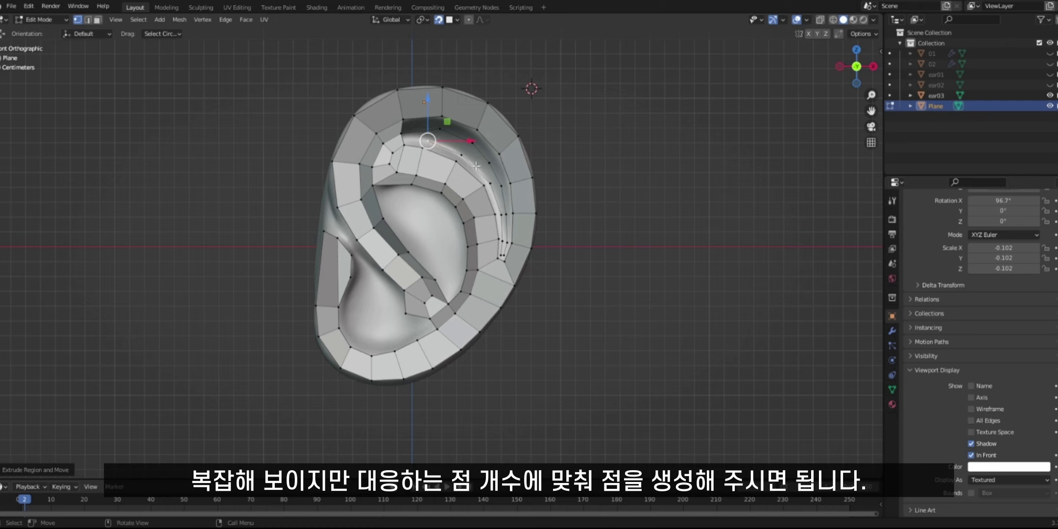
# - Fill the first quad face between the second chain's upper end and the top of the inner fold
pyautogui.keyDown('shift'); pyautogui.click(423, 147); pyautogui.keyUp('shift')
pyautogui.keyDown('shift'); pyautogui.click(404, 145); pyautogui.keyUp('shift')
pyautogui.keyDown('shift'); pyautogui.click(402, 133); pyautogui.keyUp('shift')
pyautogui.press('f')
pyautogui.click(427, 141)
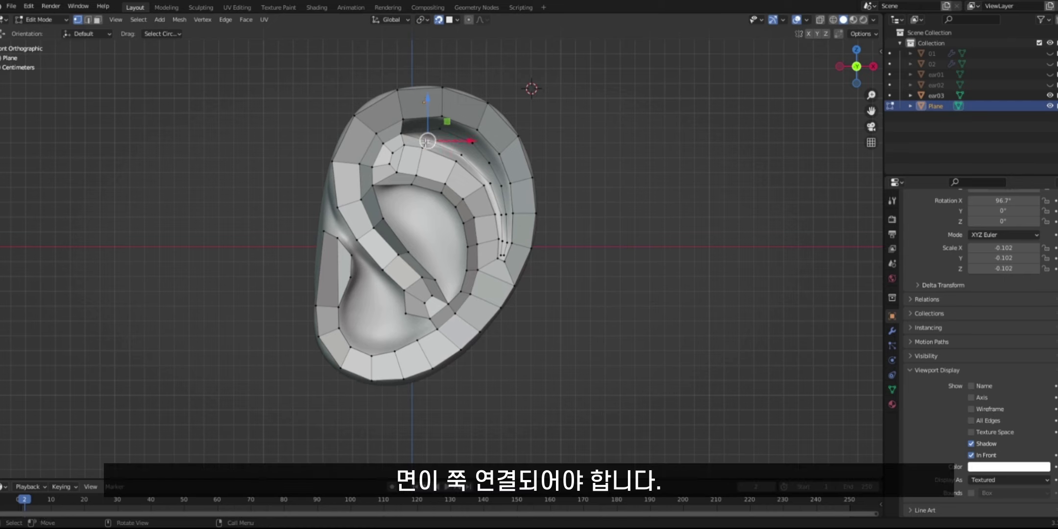
# - Fill a run of connected quad faces along the groove between the upper inner fold and the rim
pyautogui.keyDown('shift'); pyautogui.click(422, 146); pyautogui.keyUp('shift')
pyautogui.press('f')
pyautogui.press('f')
pyautogui.press('f')
pyautogui.press('f')
pyautogui.press('f')
pyautogui.press('f')
pyautogui.press('f')
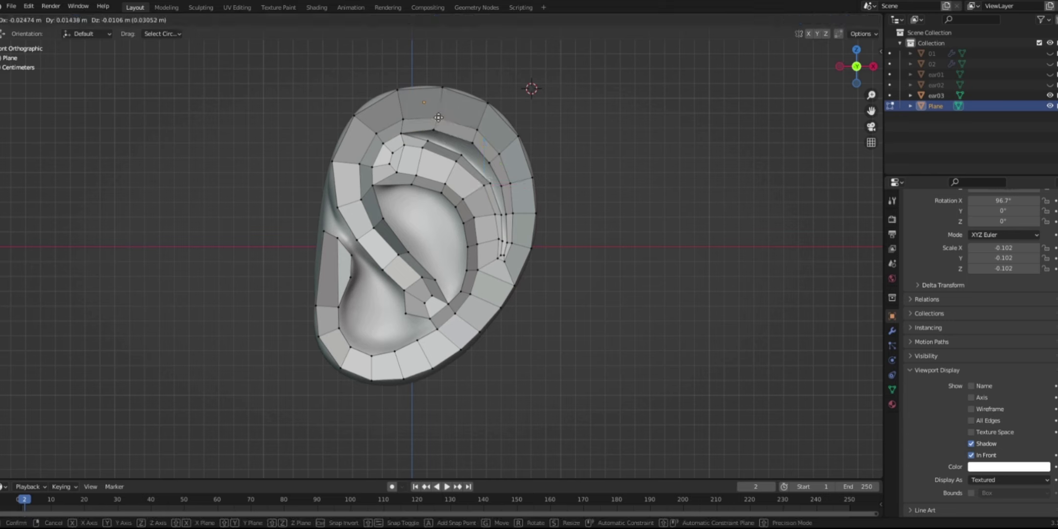
# - Cut an edge loop across the upper inner fold where it curves downward and reposition the neighbouring groove vertex
pyautogui.click(501, 255)
pyautogui.hotkey('ctrl', 'r')
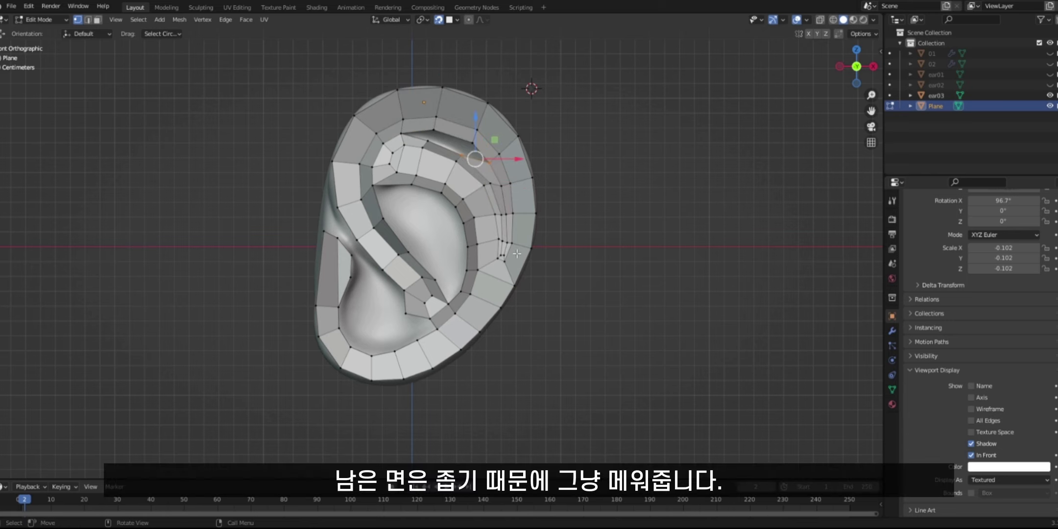
pyautogui.click(468, 170)
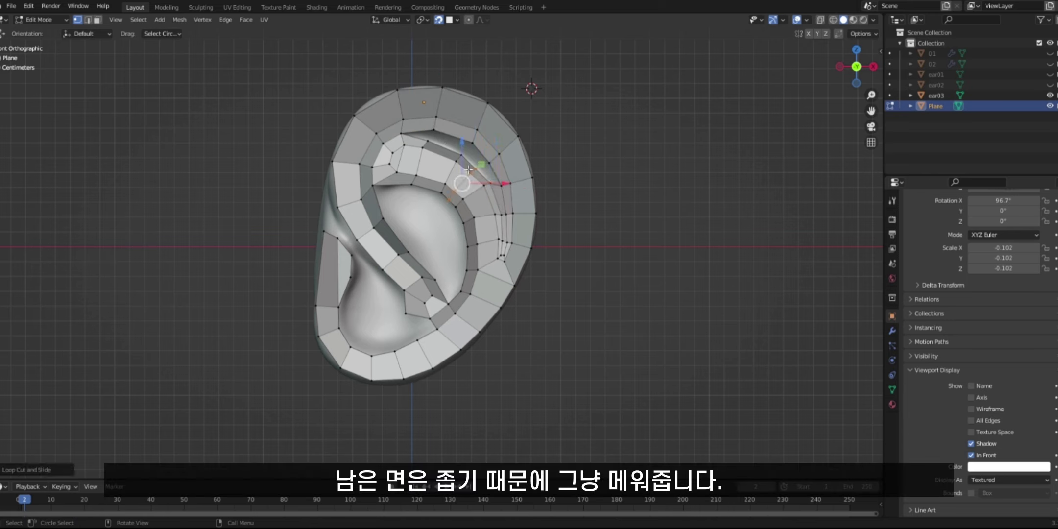
pyautogui.press('g')
pyautogui.click(497, 183)
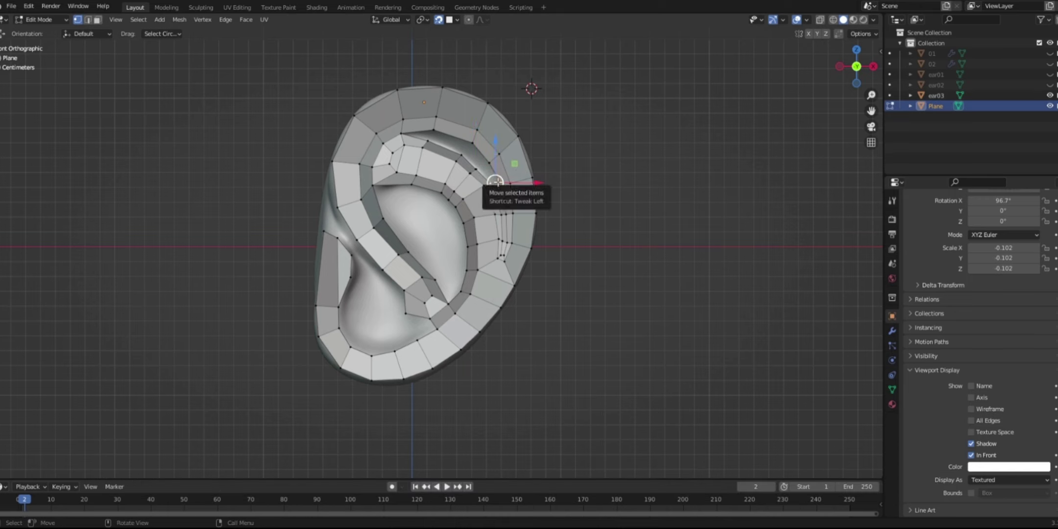
# - Fill a quad face in the groove between the rim's inner edge and the top of the inner fold
pyautogui.keyDown('shift'); pyautogui.click(433, 131); pyautogui.keyUp('shift')
pyautogui.keyDown('shift'); pyautogui.click(472, 144); pyautogui.keyUp('shift')
pyautogui.keyDown('shift'); pyautogui.click(462, 154); pyautogui.keyUp('shift')
pyautogui.press('f')
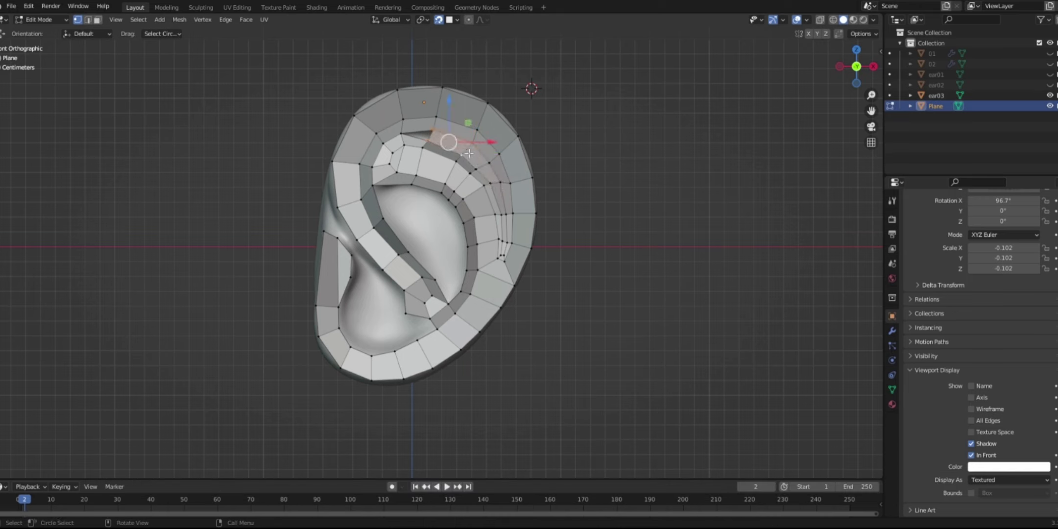
pyautogui.keyDown('shift'); pyautogui.click(402, 126); pyautogui.keyUp('shift')
# - Cut an edge loop across the upper inner fold near its tip
pyautogui.hotkey('ctrl', 'r')
pyautogui.press('Escape')
pyautogui.hotkey('ctrl', 'r')
pyautogui.click(415, 144)
pyautogui.rightClick(415, 144)
pyautogui.click(414, 143)
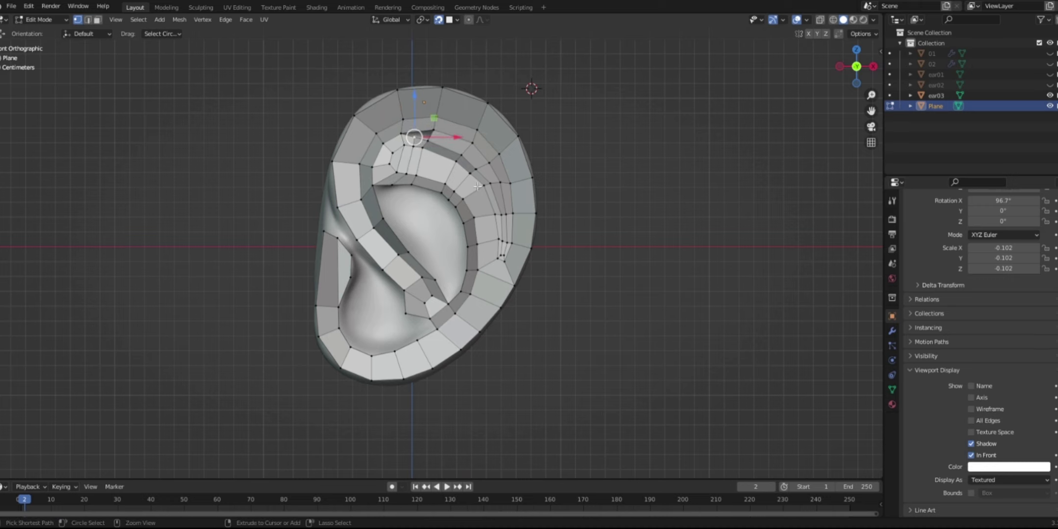
# - Reposition the vertices along the top of the outer rim to space the faces evenly
pyautogui.moveTo(412, 140); pyautogui.dragTo(420, 87)
pyautogui.click(420, 89)
pyautogui.click(403, 119)
pyautogui.moveTo(403, 119); pyautogui.dragTo(384, 94)
pyautogui.hotkey('ctrl', 'z')
pyautogui.hotkey('ctrl', 'z')
pyautogui.click(397, 90)
pyautogui.click(436, 116)
pyautogui.moveTo(436, 116); pyautogui.dragTo(450, 89)
pyautogui.click(442, 87)
# - Fill the remaining gap at the groove's upper end with a quad face joining the rim and the fold
pyautogui.click(432, 128)
pyautogui.keyDown('shift'); pyautogui.click(414, 130); pyautogui.keyUp('shift')
pyautogui.keyDown('shift'); pyautogui.click(402, 133); pyautogui.keyUp('shift')
pyautogui.keyDown('shift'); pyautogui.click(427, 140); pyautogui.keyUp('shift')
pyautogui.press('f')
pyautogui.hotkey('ctrl', 'z')
pyautogui.hotkey('ctrl', 'z')
pyautogui.hotkey('ctrl', 'z')
pyautogui.keyDown('shift'); pyautogui.click(427, 140); pyautogui.keyUp('shift')
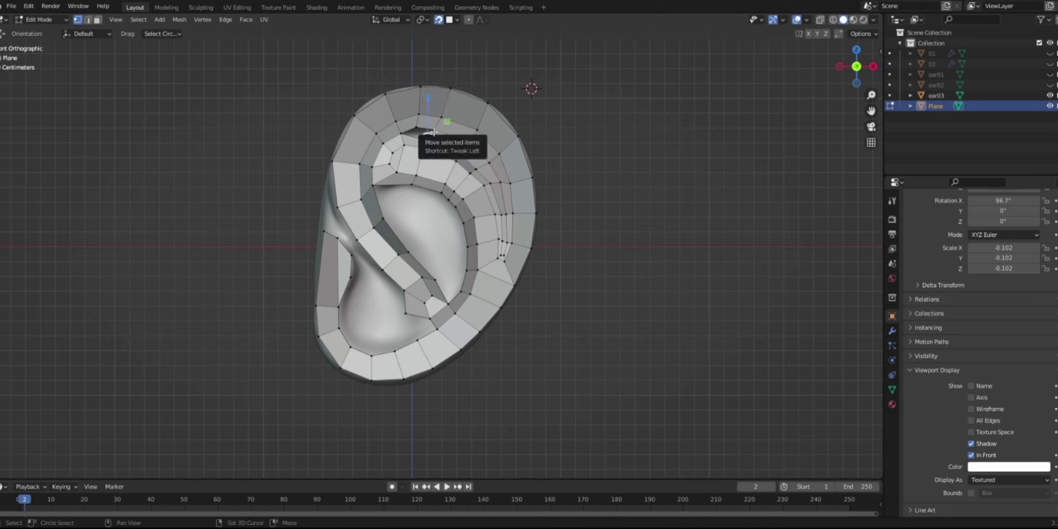
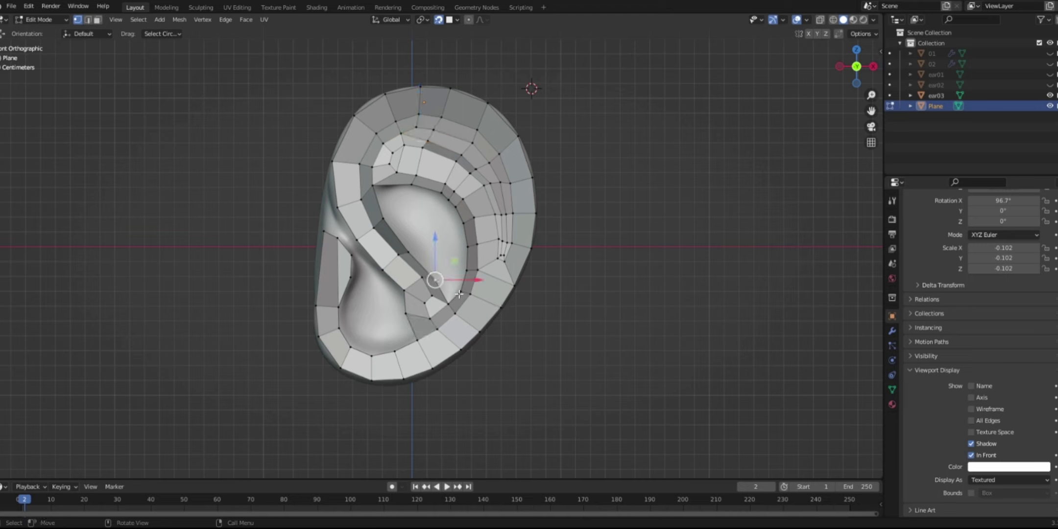
# - Reposition the vertex beneath the diagonal fold's lower end and delete the surplus geometry between that end and the rim
pyautogui.click(403, 317)
pyautogui.press('g')
pyautogui.click(413, 335)
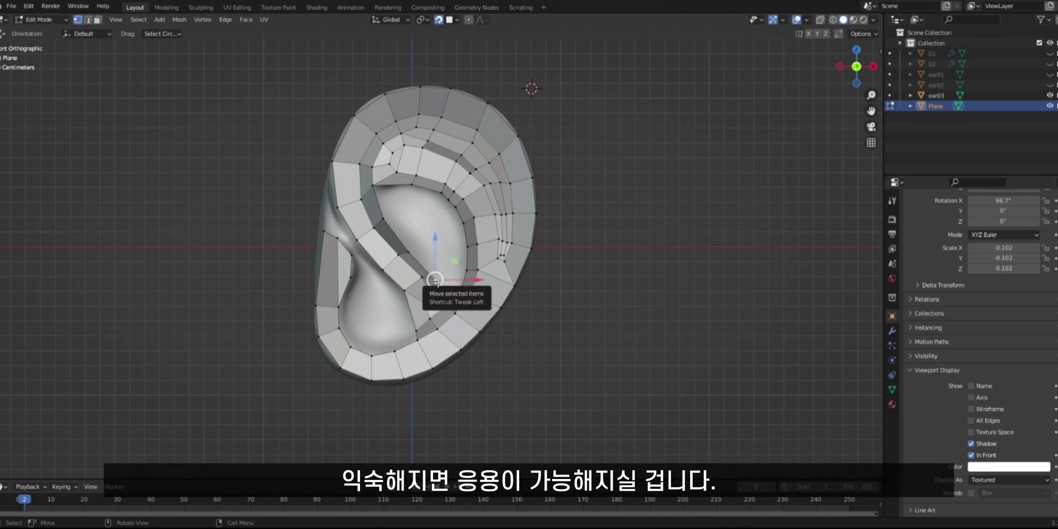
pyautogui.keyDown('shift'); pyautogui.click(434, 297); pyautogui.keyUp('shift')
pyautogui.press('x')
pyautogui.click(449, 297)
pyautogui.click(461, 291)
pyautogui.keyDown('shift'); pyautogui.click(449, 303); pyautogui.keyUp('shift')
pyautogui.press('x')
pyautogui.click(450, 301)
# - Move the diagonal fold's end vertex onto the adjacent inner rim vertex and merge the two
pyautogui.click(434, 280)
pyautogui.press('g')
pyautogui.click(460, 293)
pyautogui.keyDown('shift'); pyautogui.click(460, 291); pyautogui.keyUp('shift')
pyautogui.press('m')
pyautogui.click(438, 352)
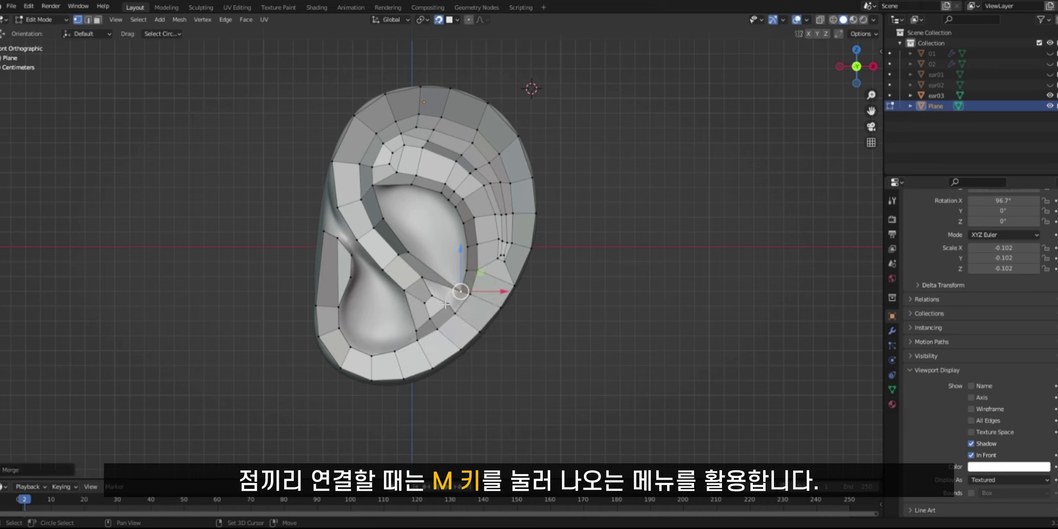
# - Reposition the vertices around the upper hollow's outer edge to smooth its outline and even out the faces
pyautogui.click(456, 304)
pyautogui.press('g')
pyautogui.click(455, 291)
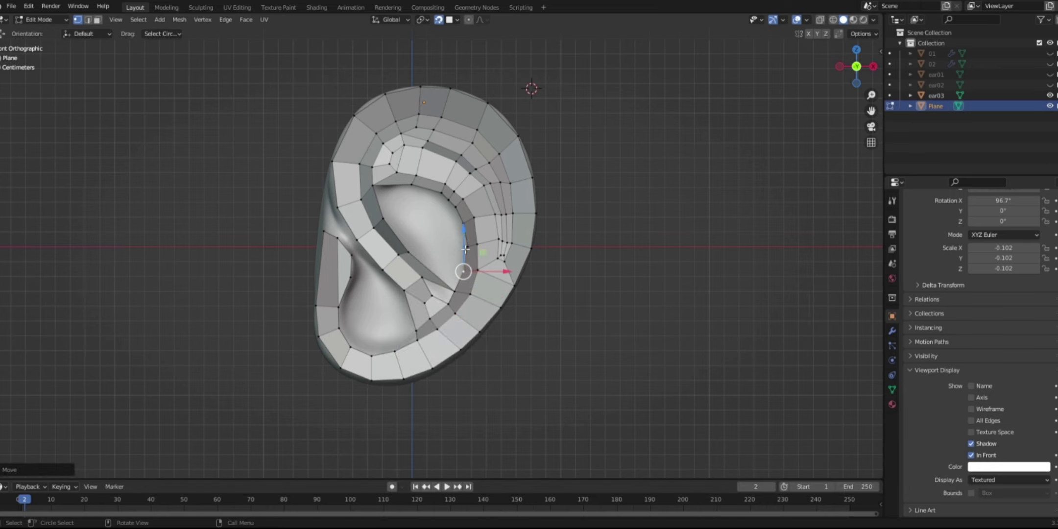
pyautogui.click(455, 206)
pyautogui.press('g')
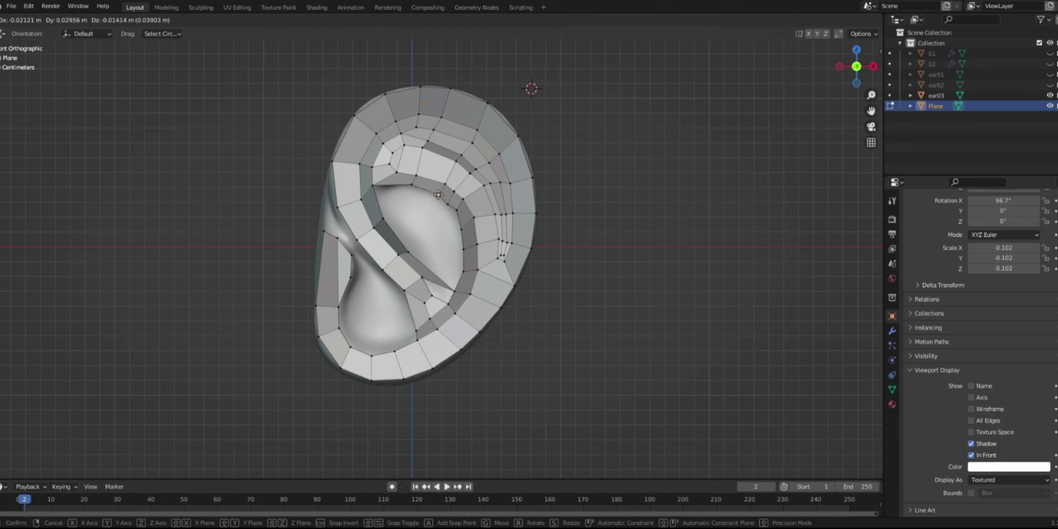
pyautogui.click(375, 186)
pyautogui.click(444, 185)
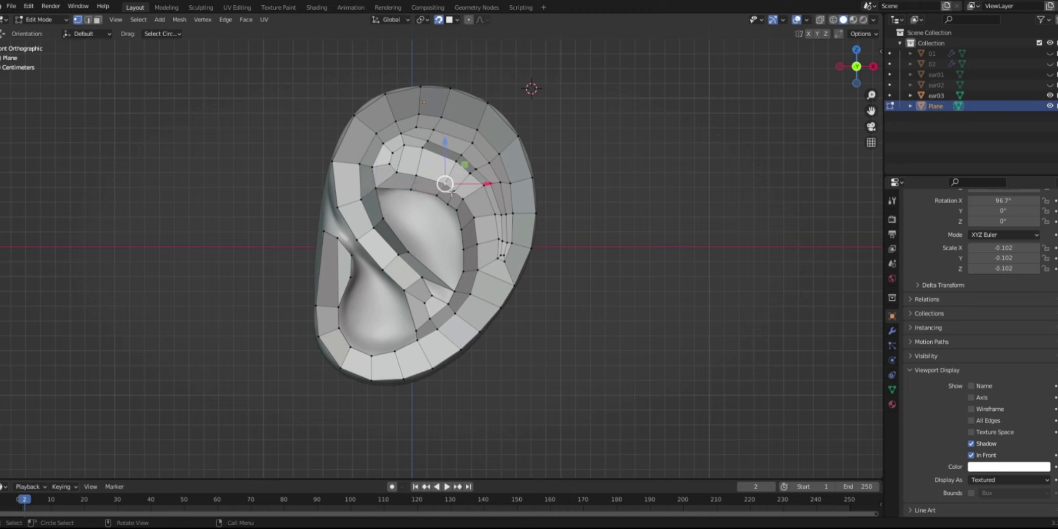
pyautogui.click(454, 191)
pyautogui.press('g')
pyautogui.click(459, 193)
pyautogui.click(448, 203)
pyautogui.press('g')
pyautogui.click(450, 203)
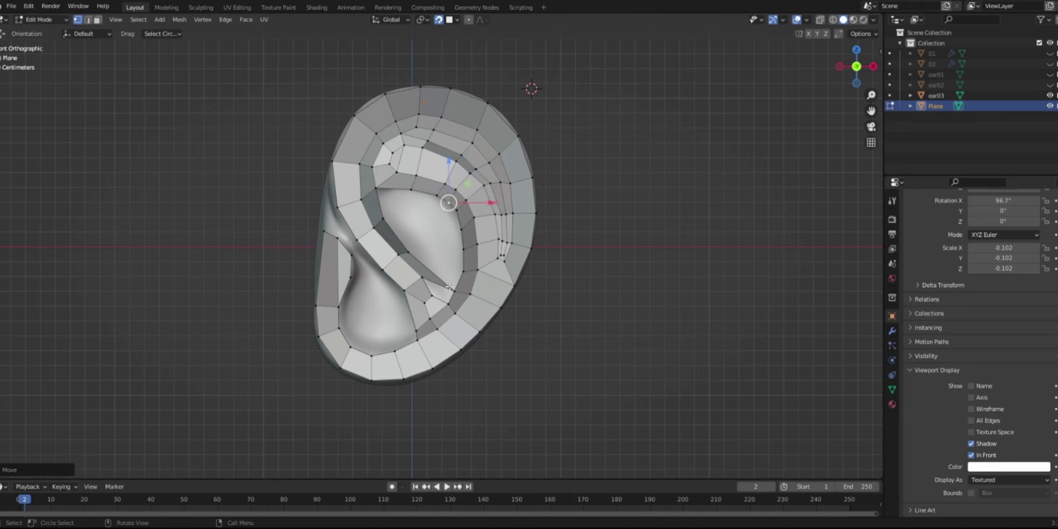
# - Adjust the vertices at the diagonal fold's lower end and cut an edge loop across the fold
pyautogui.press('g')
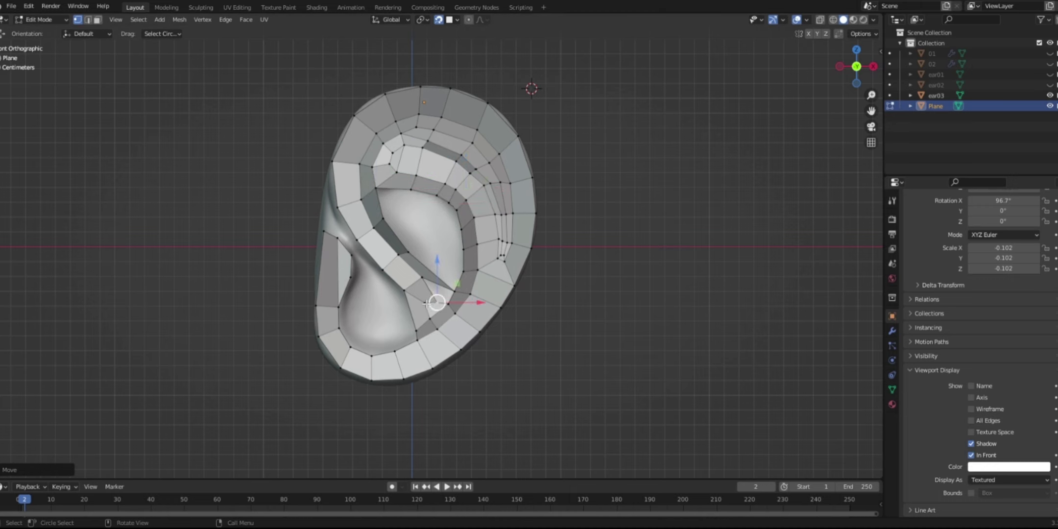
pyautogui.click(411, 298)
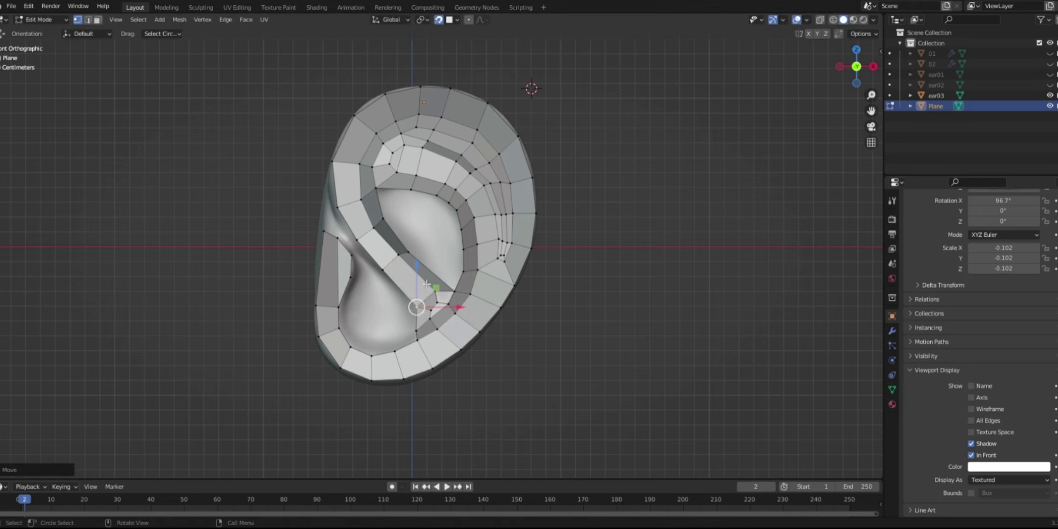
pyautogui.scroll(1, 414, 272)
pyautogui.click(416, 272)
pyautogui.click(417, 271)
pyautogui.click(424, 265)
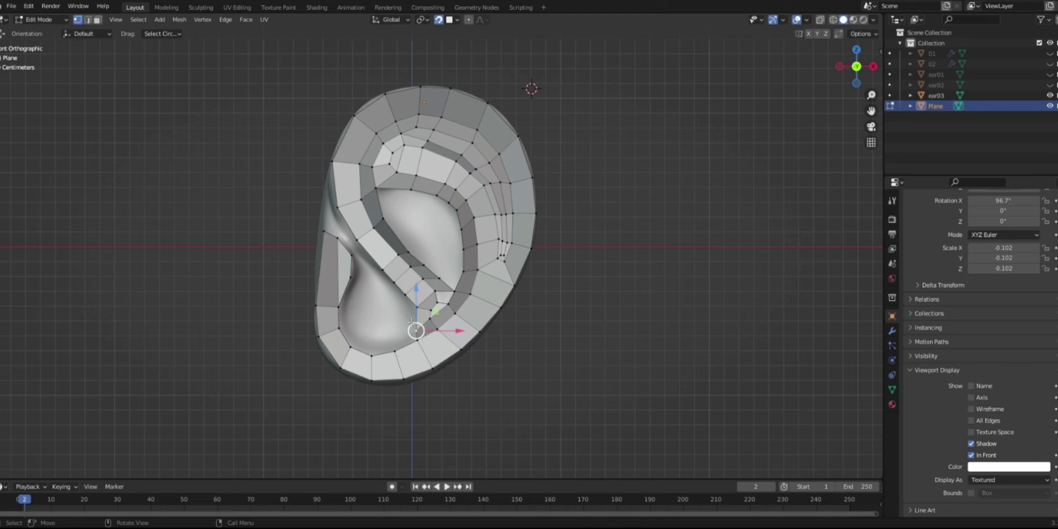
# - Extrude a vertex chain from the diagonal fold's lower end along its underside and up behind the rim
pyautogui.moveTo(416, 331); pyautogui.dragTo(405, 305)
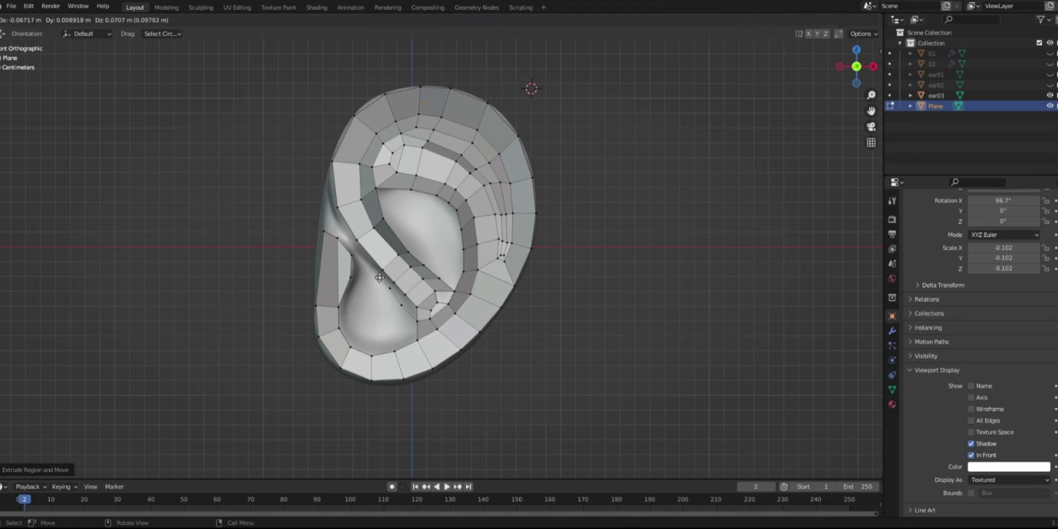
pyautogui.moveTo(363, 201); pyautogui.dragTo(425, 211, button='middle')
pyautogui.press('e')
pyautogui.click(364, 177)
pyautogui.press('e')
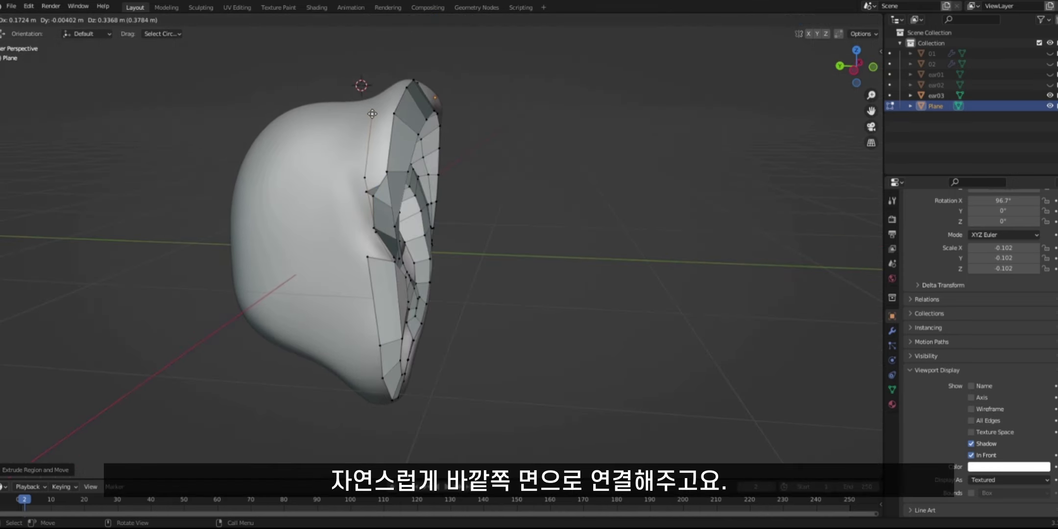
pyautogui.click(372, 113)
pyautogui.moveTo(372, 115); pyautogui.dragTo(401, 198, button='middle')
pyautogui.click(389, 125)
# - Continue extruding the vertex chain over the ear's top and down behind the rim
pyautogui.moveTo(389, 125); pyautogui.dragTo(487, 213, button='middle')
pyautogui.click(488, 198)
pyautogui.click(485, 257)
pyautogui.press('g')
pyautogui.click(486, 231)
pyautogui.press('e')
pyautogui.click(486, 283)
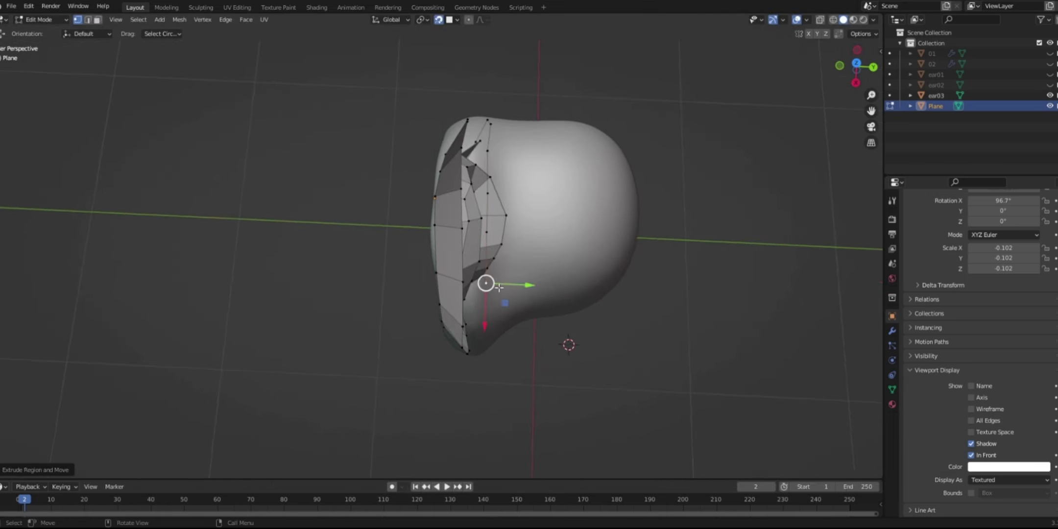
pyautogui.moveTo(486, 283); pyautogui.dragTo(482, 208, button='middle')
pyautogui.press('e')
# - Extend the vertex chain around the ear's lower back and up behind the front edge
pyautogui.moveTo(487, 306); pyautogui.dragTo(484, 262, button='middle')
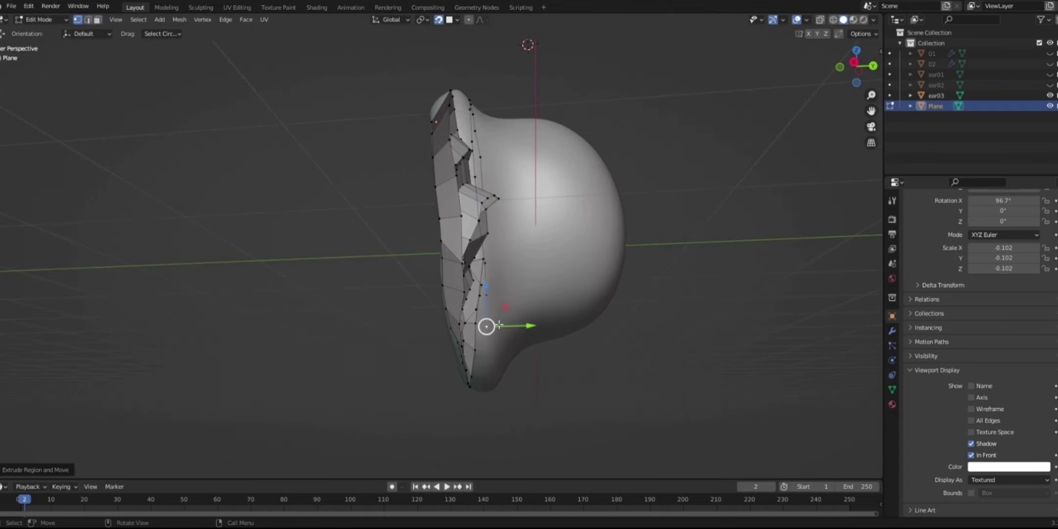
pyautogui.moveTo(486, 326); pyautogui.dragTo(504, 324, button='middle')
pyautogui.press('e')
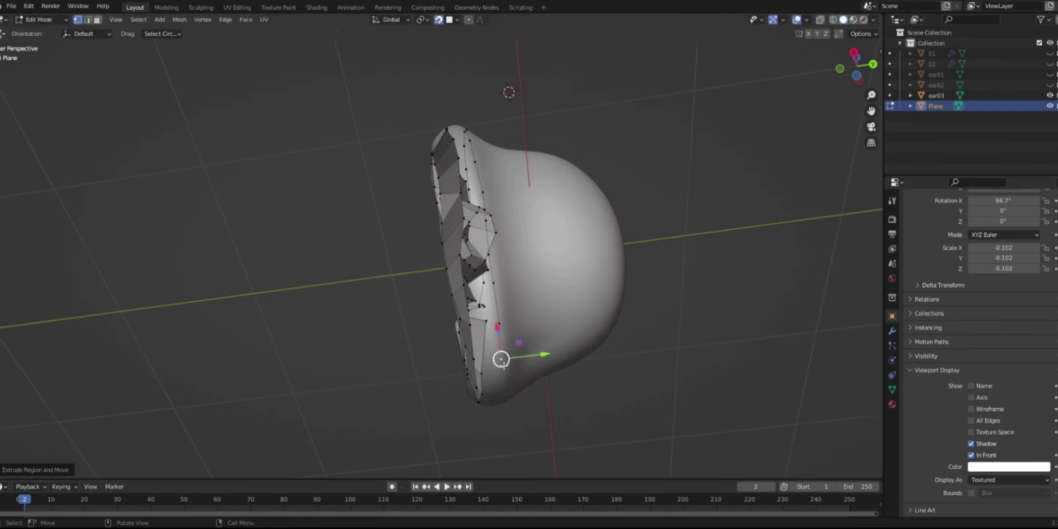
pyautogui.moveTo(503, 382); pyautogui.dragTo(515, 269, button='middle')
pyautogui.click(524, 344)
pyautogui.moveTo(524, 343); pyautogui.dragTo(364, 270, button='middle')
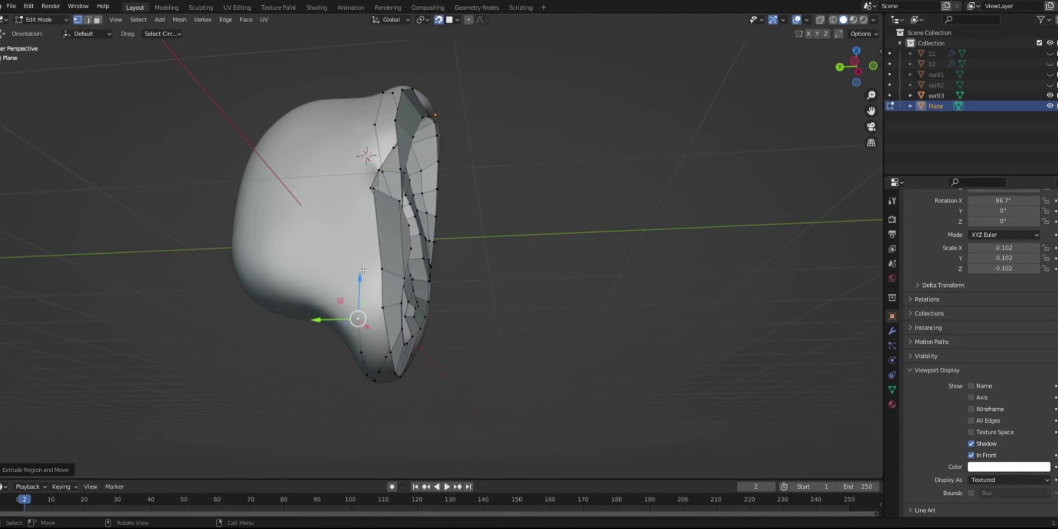
pyautogui.press('e')
pyautogui.click(356, 189)
pyautogui.moveTo(357, 189); pyautogui.dragTo(417, 316, button='middle')
pyautogui.moveTo(415, 280); pyautogui.dragTo(379, 229, button='middle')
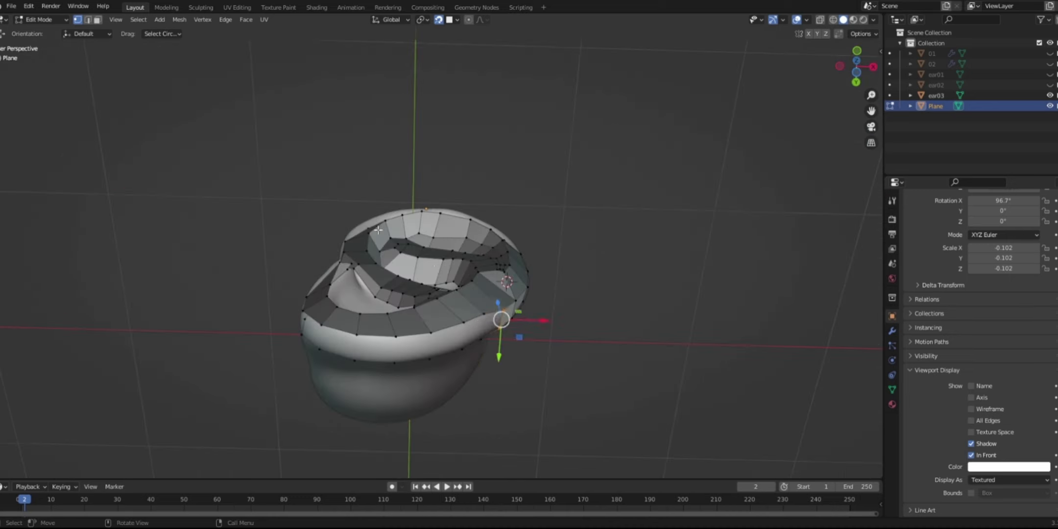
# - Extrude a vertex chain from the ear's front edge down and around the inside of the lower hollow
pyautogui.moveTo(392, 264); pyautogui.dragTo(314, 248, button='middle')
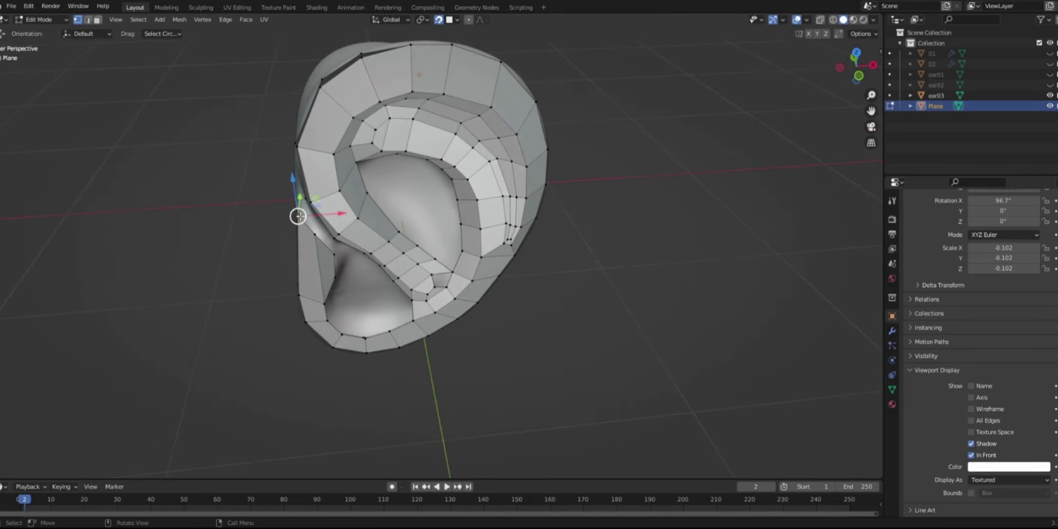
pyautogui.press('e')
pyautogui.click(338, 253)
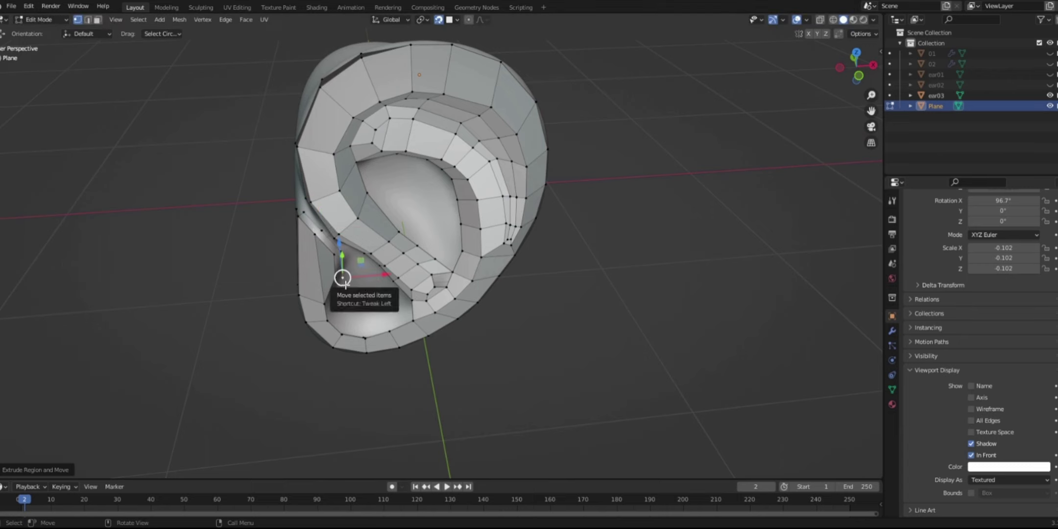
pyautogui.press('g')
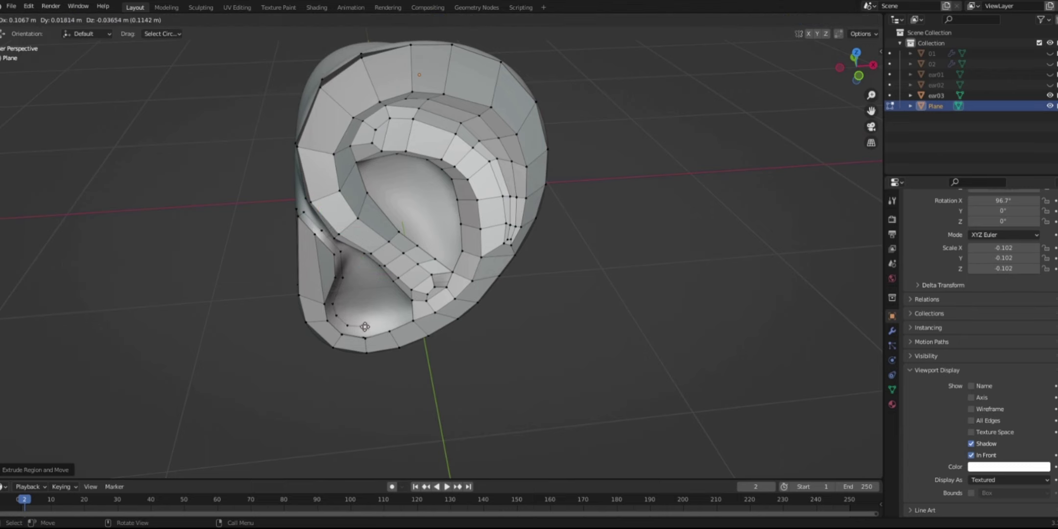
pyautogui.click(366, 325)
pyautogui.moveTo(372, 329); pyautogui.dragTo(384, 348, button='middle')
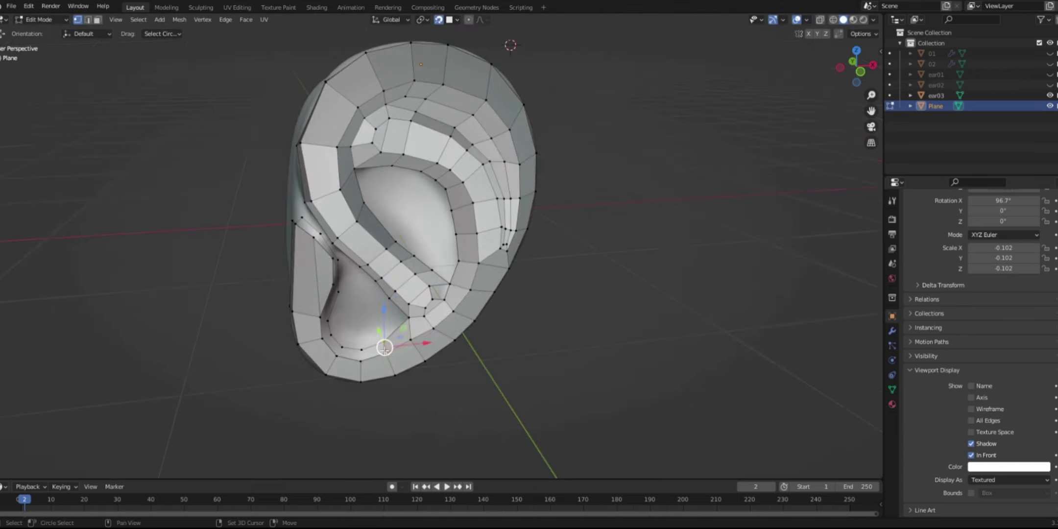
# - Reposition the vertices between the ear's front edge and the diagonal fold, and cut an edge loop through that strip
pyautogui.click(301, 217)
pyautogui.moveTo(302, 218)
pyautogui.mouseDown(button='middle')
pyautogui.moveTo(338, 249)
pyautogui.moveTo(307, 219)
pyautogui.mouseUp(button='middle')
pyautogui.press('g')
pyautogui.click(321, 249)
pyautogui.moveTo(328, 251); pyautogui.dragTo(294, 249, button='middle')
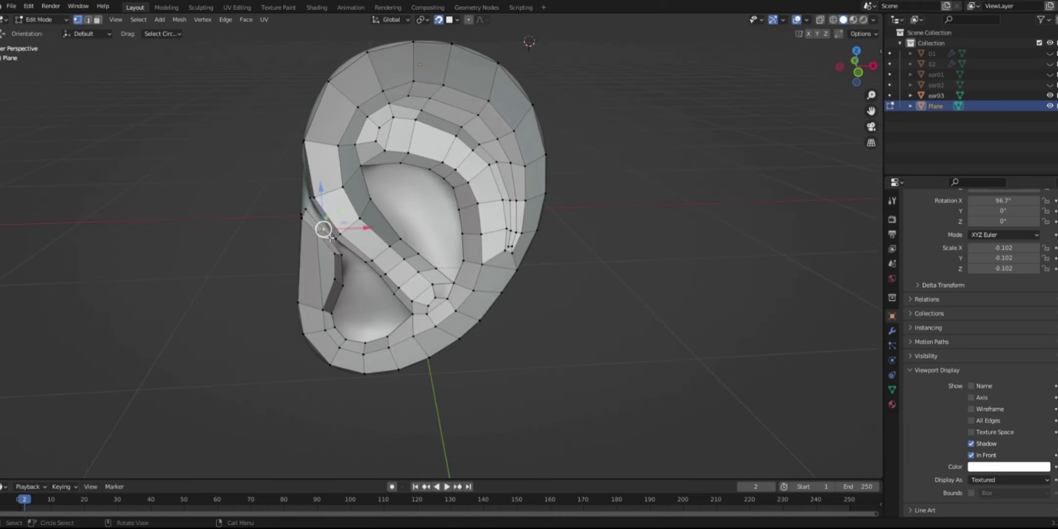
pyautogui.press('g')
pyautogui.click(327, 232)
pyautogui.click(334, 240)
pyautogui.press('g')
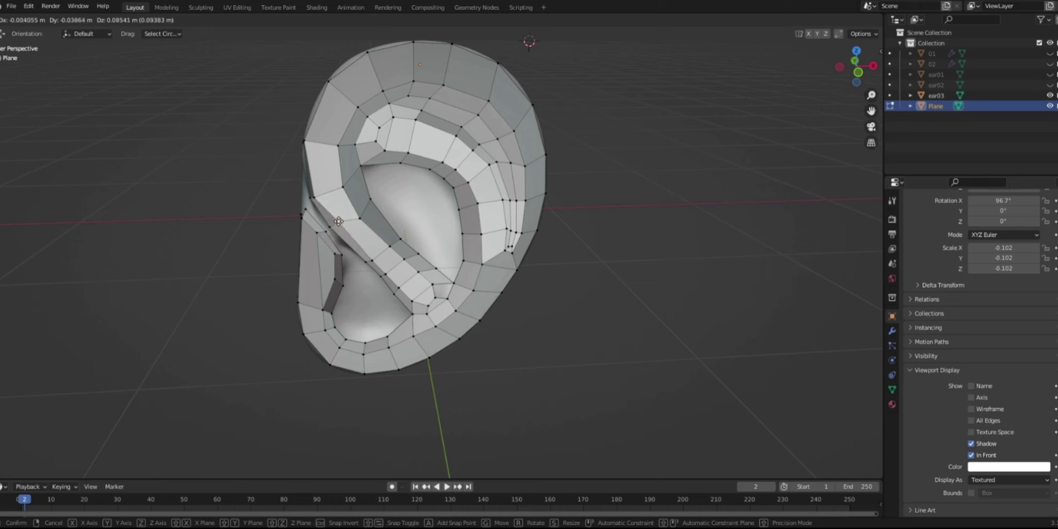
pyautogui.click(354, 212)
pyautogui.hotkey('ctrl', 'r')
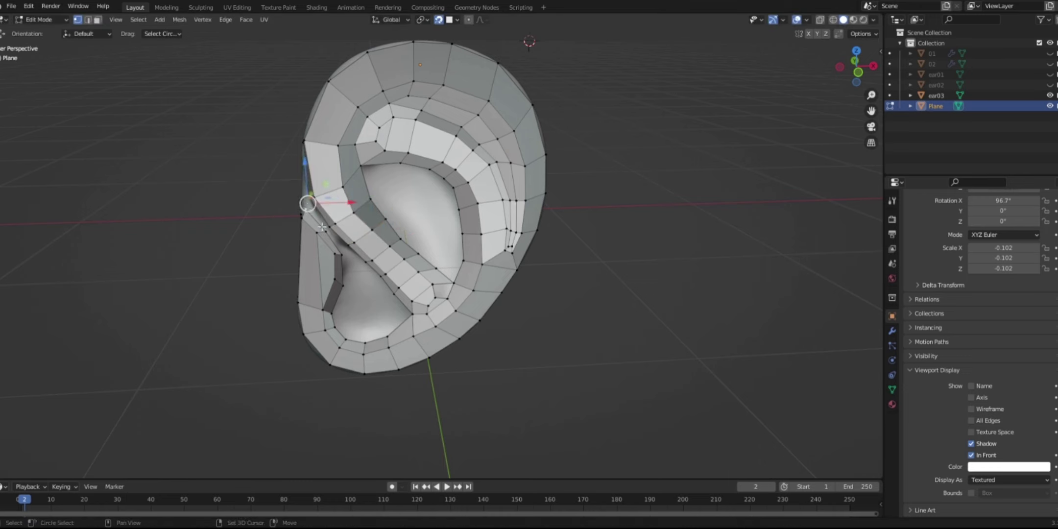
# - Select the upper hollow's boundary loop and extrude it inward as a smaller ring of faces
pyautogui.keyDown('alt'); pyautogui.click(437, 185); pyautogui.keyUp('alt')
pyautogui.moveTo(443, 323); pyautogui.dragTo(456, 354, button='middle')
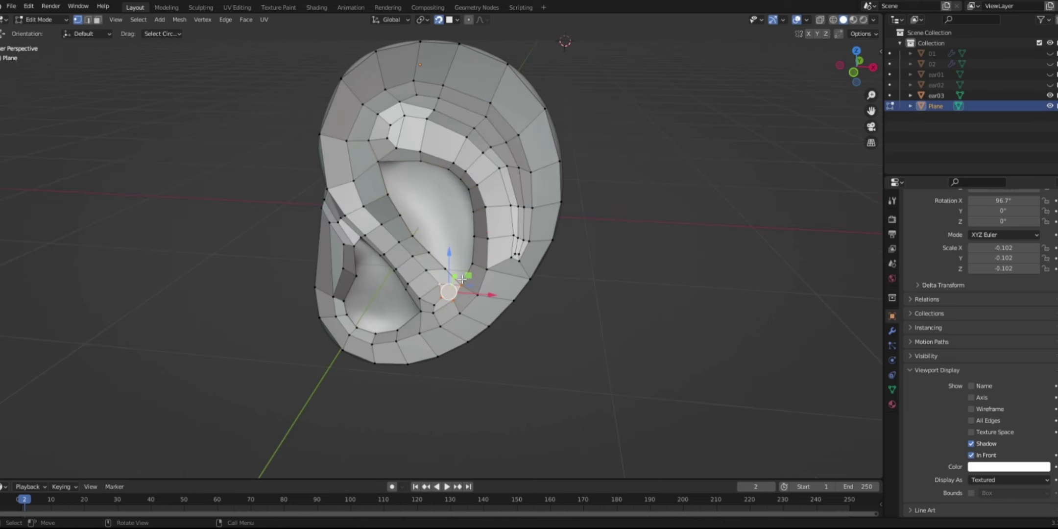
pyautogui.keyDown('alt'); pyautogui.click(476, 252); pyautogui.keyUp('alt')
pyautogui.press('KP_1')
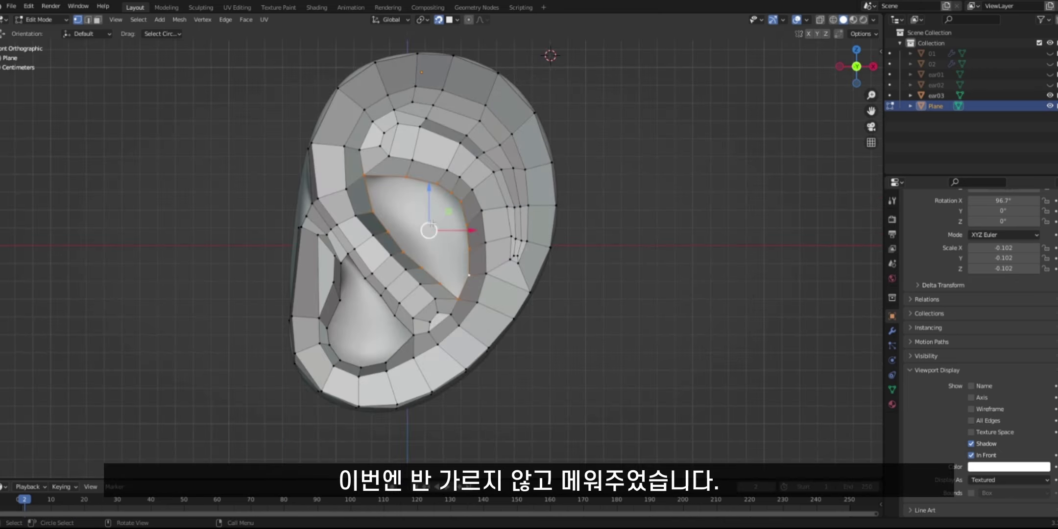
pyautogui.press('s')
pyautogui.click(441, 225)
# - Reposition the upper vertices of the new inner ring in the upper hollow
pyautogui.click(400, 206)
pyautogui.press('g')
pyautogui.click(401, 208)
pyautogui.click(418, 206)
pyautogui.press('g')
pyautogui.click(412, 203)
# - Reposition the back and lower vertices of the inner ring in the upper hollow
pyautogui.click(450, 239)
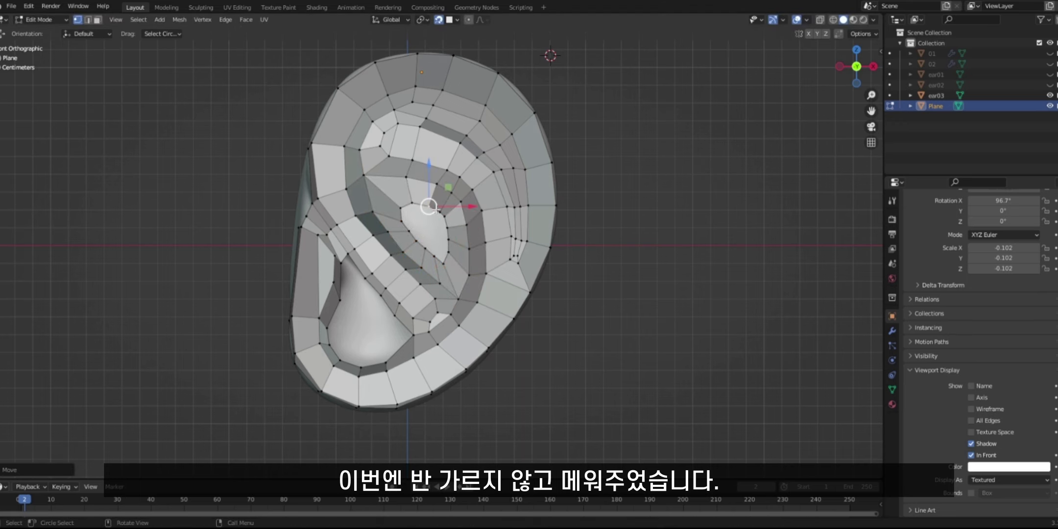
pyautogui.click(449, 241)
pyautogui.press('g')
pyautogui.click(451, 248)
pyautogui.click(448, 252)
pyautogui.press('g')
pyautogui.click(451, 264)
pyautogui.click(443, 264)
pyautogui.press('g')
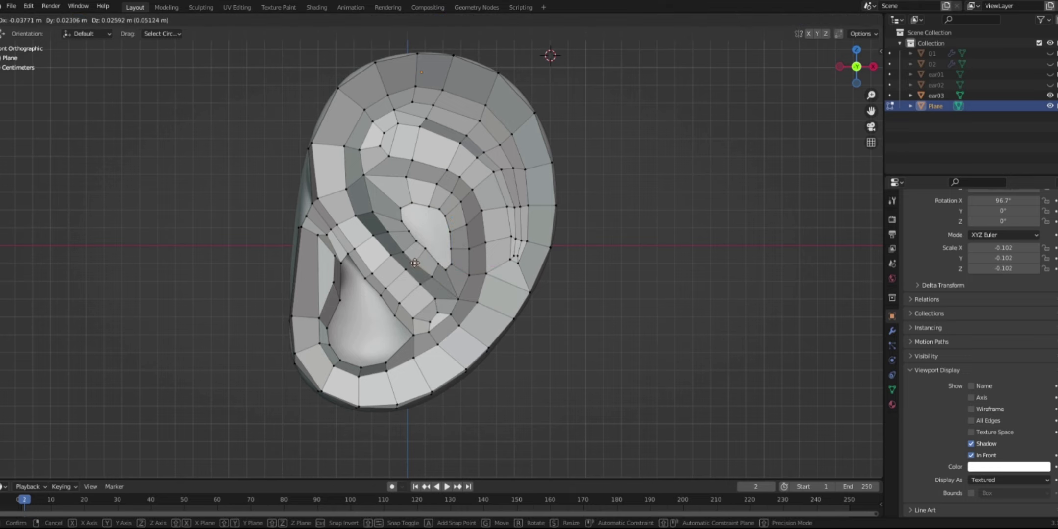
pyautogui.click(425, 249)
# - Reposition the inner ring's vertices along the diagonal fold in the upper hollow
pyautogui.moveTo(425, 250); pyautogui.dragTo(400, 206)
pyautogui.click(415, 241)
pyautogui.click(409, 231)
pyautogui.click(401, 221)
pyautogui.click(399, 208)
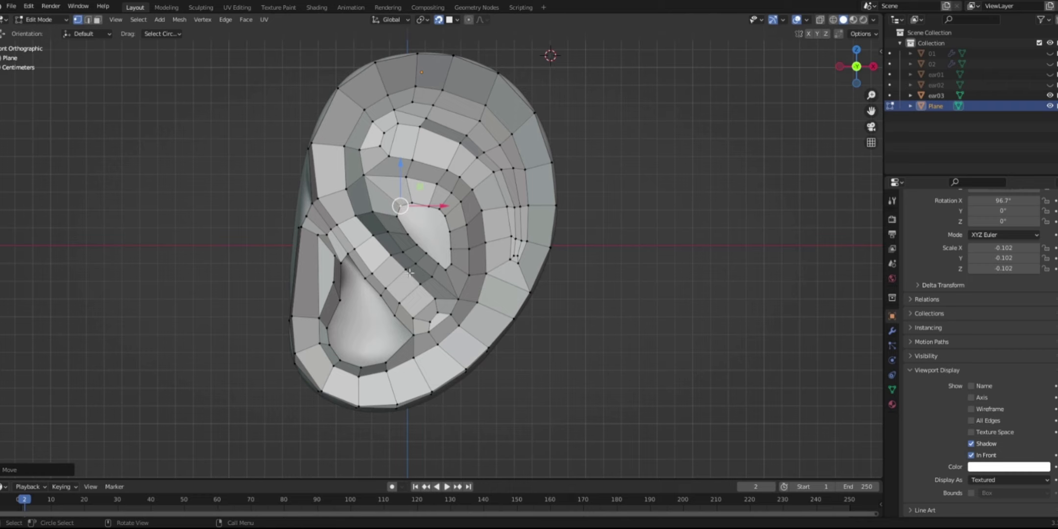
# - Fill the remaining opening in the upper hollow with a grid of quads
pyautogui.scroll(-2, 438, 269)
pyautogui.moveTo(478, 262)
pyautogui.mouseDown(button='middle')
pyautogui.moveTo(416, 252)
pyautogui.moveTo(559, 295)
pyautogui.moveTo(485, 251)
pyautogui.moveTo(482, 267)
pyautogui.mouseUp(button='middle')
pyautogui.scroll(3, 484, 252)
pyautogui.click(447, 260)
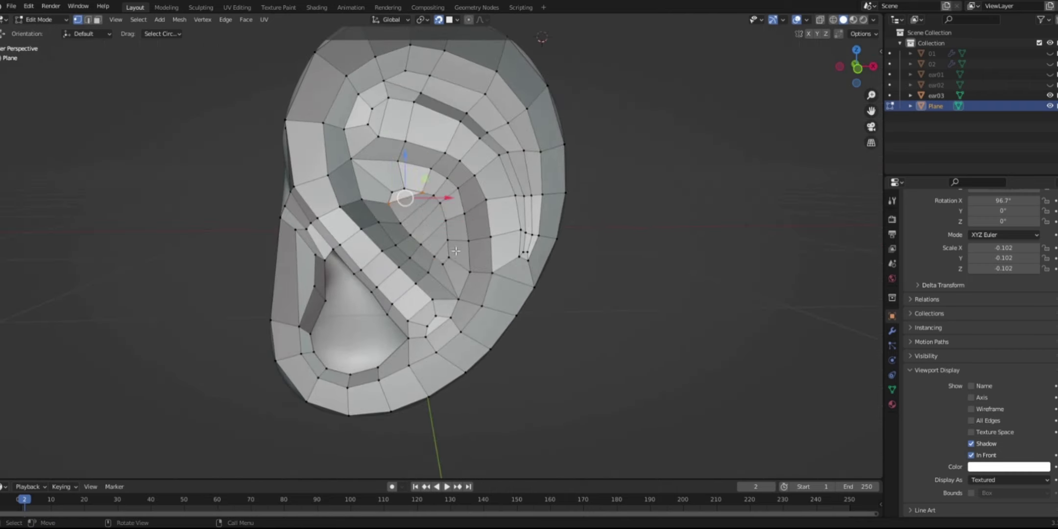
# - Extrude the lower hollow's boundary loop inward as a ring and place its upper and front-side vertices
pyautogui.keyDown('shift'); pyautogui.moveTo(385, 306); pyautogui.dragTo(446, 221, button='middle'); pyautogui.keyUp('shift')
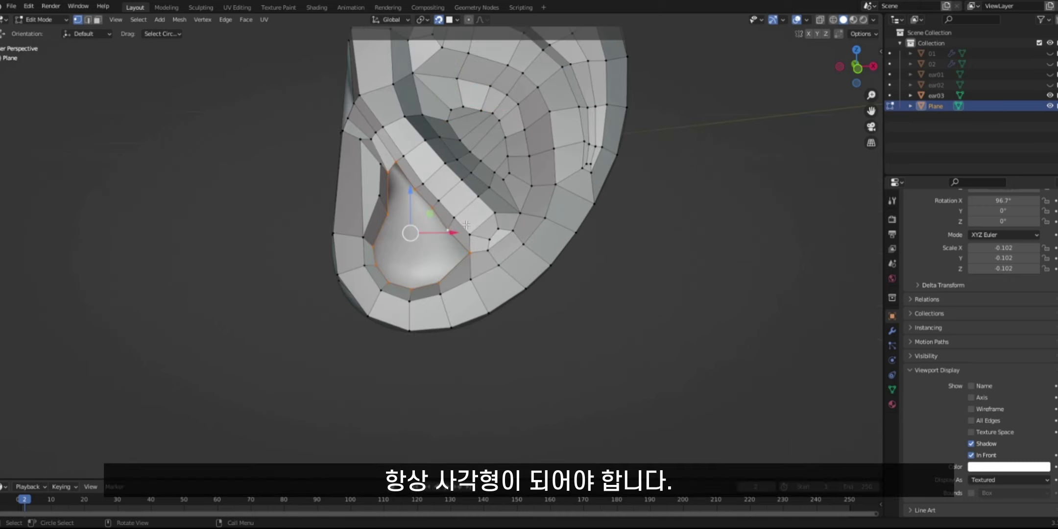
pyautogui.press('g')
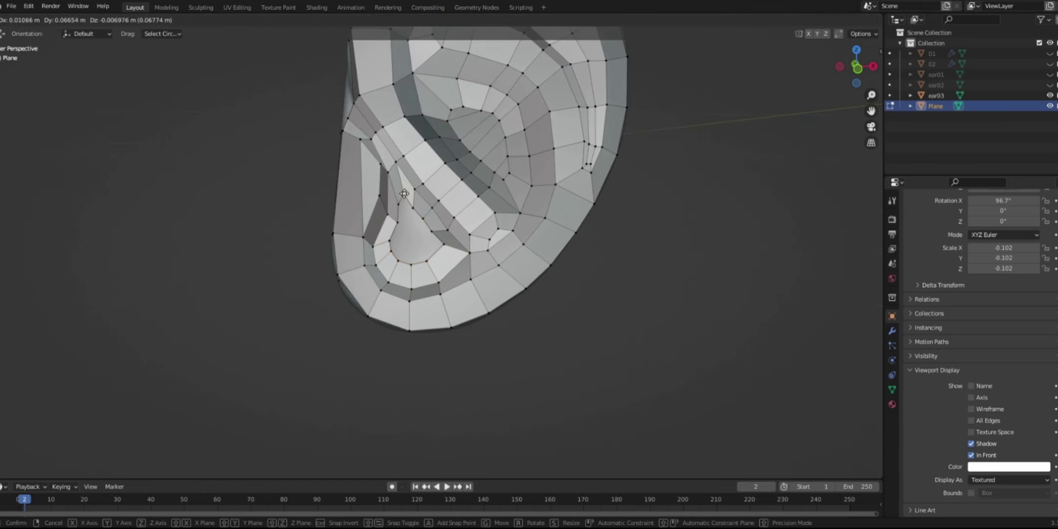
pyautogui.click(404, 195)
pyautogui.click(398, 204)
pyautogui.press('g')
pyautogui.click(400, 198)
pyautogui.click(397, 222)
pyautogui.press('g')
pyautogui.click(396, 222)
pyautogui.click(391, 240)
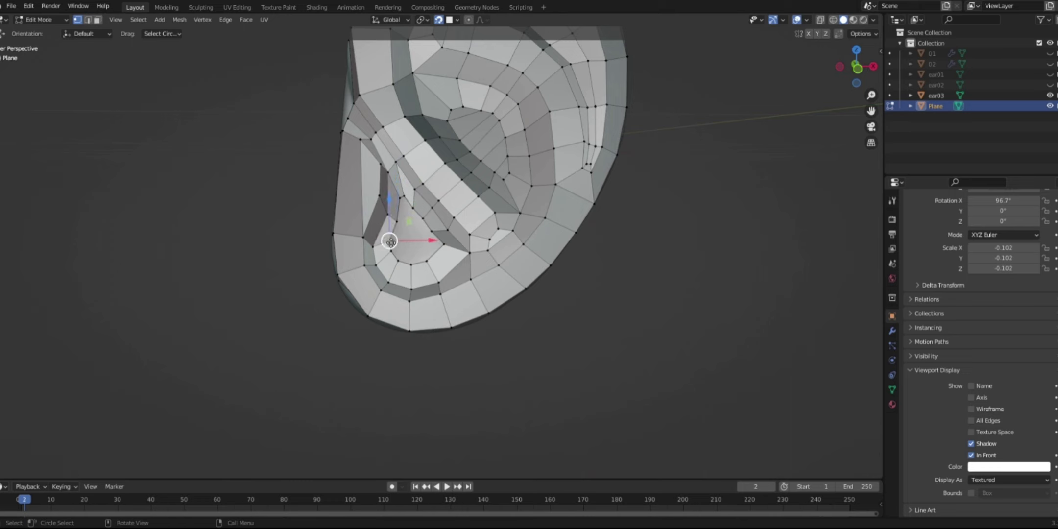
# - Move the ring's lower front and bottom vertices outward to even the strip around the lower hollow
pyautogui.click(390, 247)
pyautogui.press('g')
pyautogui.click(389, 247)
pyautogui.click(391, 252)
pyautogui.press('g')
pyautogui.click(393, 257)
pyautogui.click(397, 261)
pyautogui.press('g')
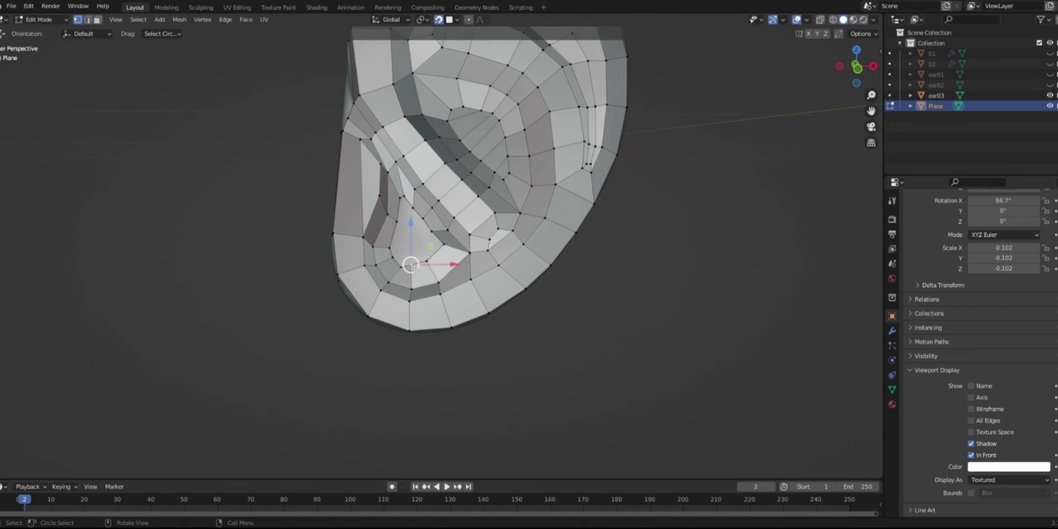
# - Reposition the ring's lower back vertices toward the diagonal fold in the lower hollow
pyautogui.click(427, 262)
pyautogui.press('g')
pyautogui.click(434, 264)
pyautogui.click(444, 245)
pyautogui.press('g')
pyautogui.click(444, 250)
pyautogui.click(432, 232)
pyautogui.press('g')
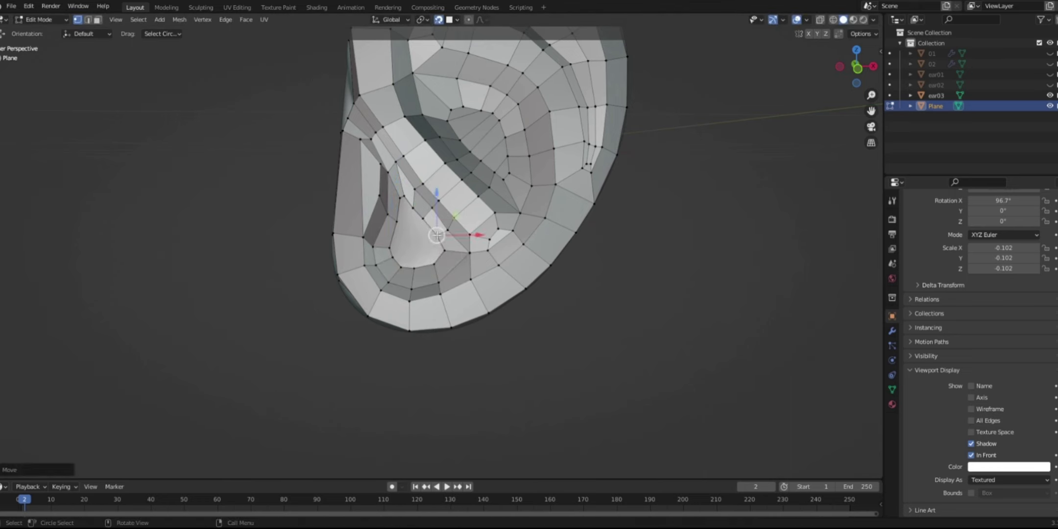
# - Adjust the ring's last vertex beside the fold and fill the lower hollow's remaining opening
pyautogui.click(410, 203)
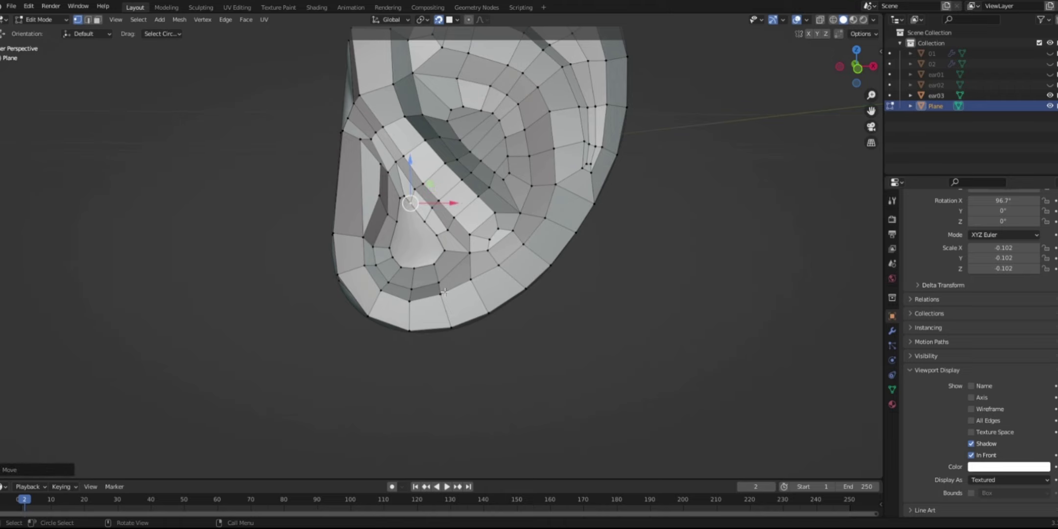
pyautogui.press('Tab')
pyautogui.scroll(-3, 408, 196)
pyautogui.moveTo(408, 196); pyautogui.dragTo(348, 194, button='middle')
pyautogui.press('Tab')
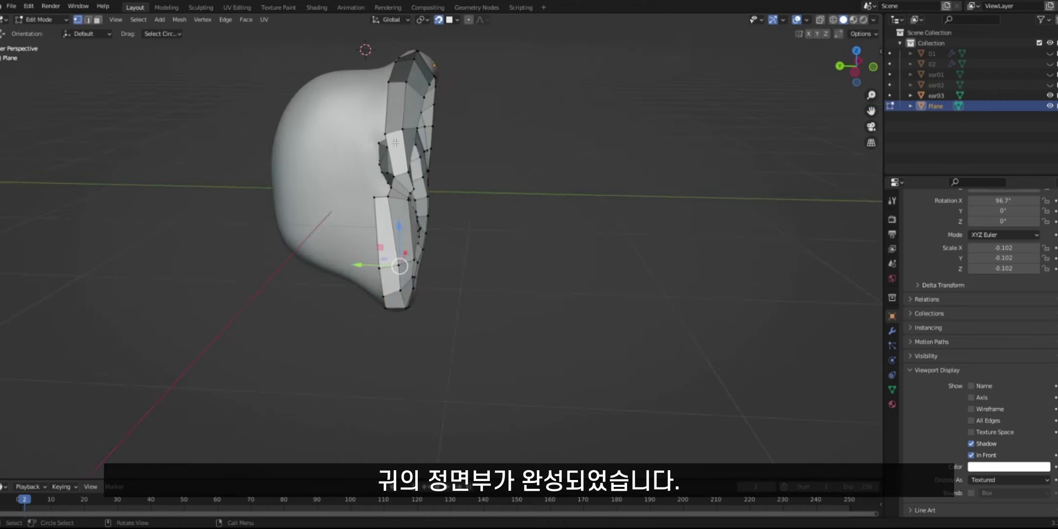
# - Extrude a vertex upward from the rear edge of the ear's lower front strip and nudge the neighbouring edge vertex backward
pyautogui.moveTo(395, 142); pyautogui.dragTo(379, 142, button='middle')
pyautogui.click(377, 133)
pyautogui.rightClick(369, 178)
pyautogui.rightClick(453, 170)
pyautogui.keyDown('shift'); pyautogui.click(375, 186); pyautogui.keyUp('shift')
pyautogui.rightClick(376, 186)
pyautogui.click(6, 42)
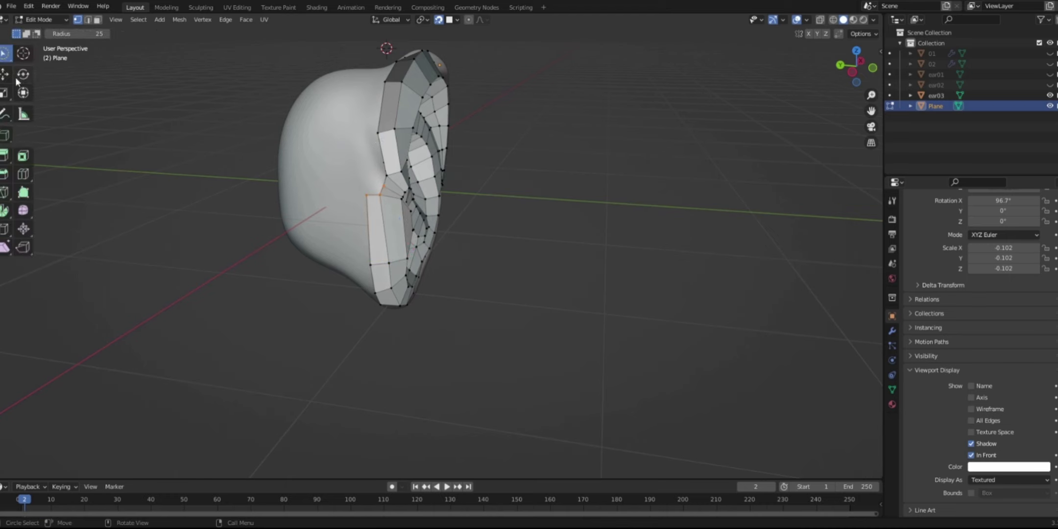
pyautogui.press('e')
pyautogui.click(369, 175)
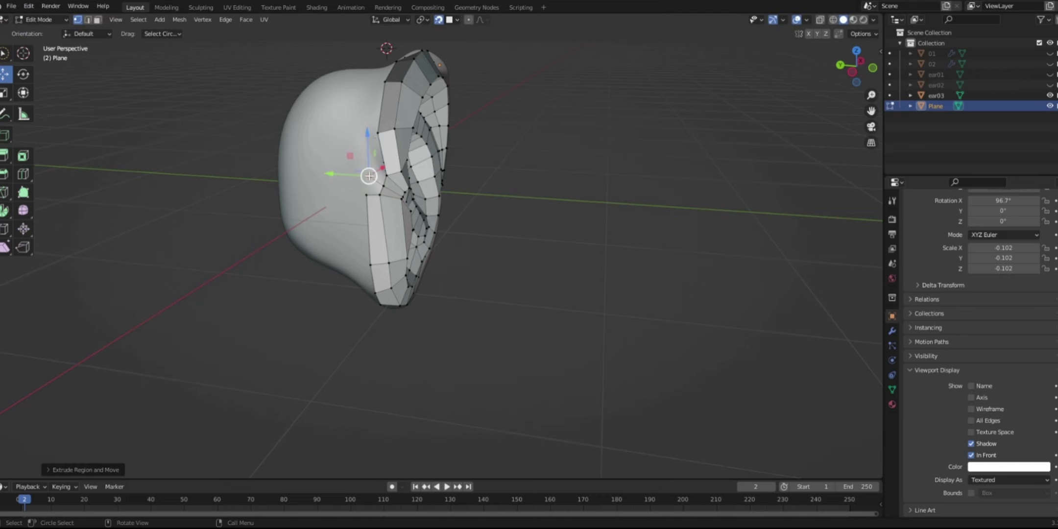
pyautogui.moveTo(370, 176); pyautogui.dragTo(371, 167)
pyautogui.moveTo(377, 133); pyautogui.dragTo(372, 134)
pyautogui.moveTo(381, 164); pyautogui.dragTo(247, 157, button='middle')
# - Extrude a vertex chain behind the rim around the ear's top, correcting the position of its last vertex
pyautogui.press('e')
pyautogui.click(388, 76)
pyautogui.press('e')
pyautogui.click(388, 69)
pyautogui.press('e')
pyautogui.click(369, 188)
pyautogui.press('e')
pyautogui.click(280, 134)
pyautogui.hotkey('ctrl', 'z')
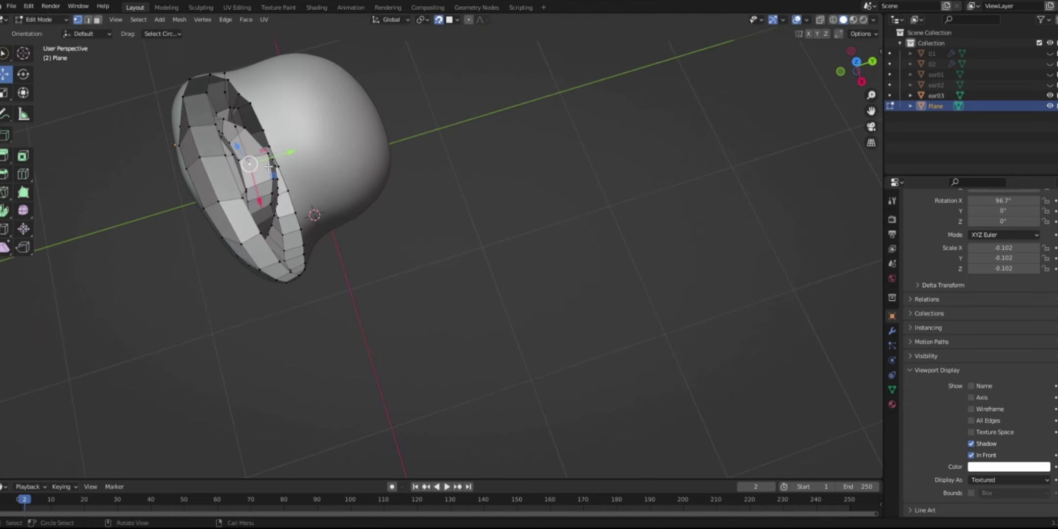
pyautogui.press('g')
pyautogui.click(247, 155)
# - Continue the vertex chain behind the rim down the upper part of the ear's outer side
pyautogui.press('e')
pyautogui.click(260, 192)
pyautogui.press('e')
pyautogui.click(276, 227)
pyautogui.moveTo(277, 226); pyautogui.dragTo(258, 161, button='middle')
pyautogui.press('e')
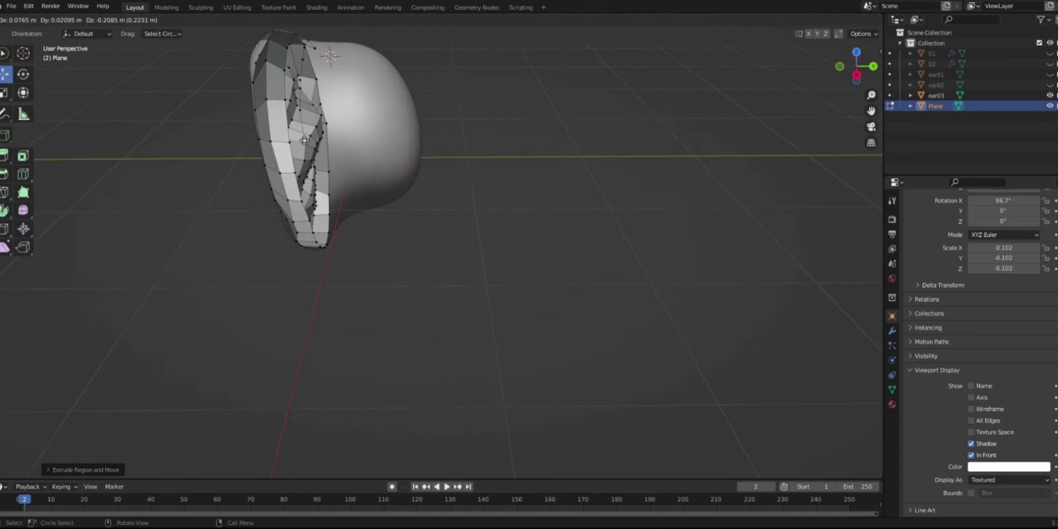
pyautogui.click(306, 168)
pyautogui.press('e')
pyautogui.click(311, 197)
pyautogui.press('e')
pyautogui.click(317, 223)
# - Extend the vertex chain down the lower outer side and around beneath the earlobe
pyautogui.moveTo(318, 222); pyautogui.dragTo(340, 130, button='middle')
pyautogui.press('e')
pyautogui.press('e')
pyautogui.click(335, 308)
pyautogui.press('e')
pyautogui.click(334, 324)
pyautogui.press('e')
pyautogui.click(334, 339)
pyautogui.moveTo(335, 342); pyautogui.dragTo(378, 389, button='middle')
pyautogui.scroll(3, 274, 313)
pyautogui.press('e')
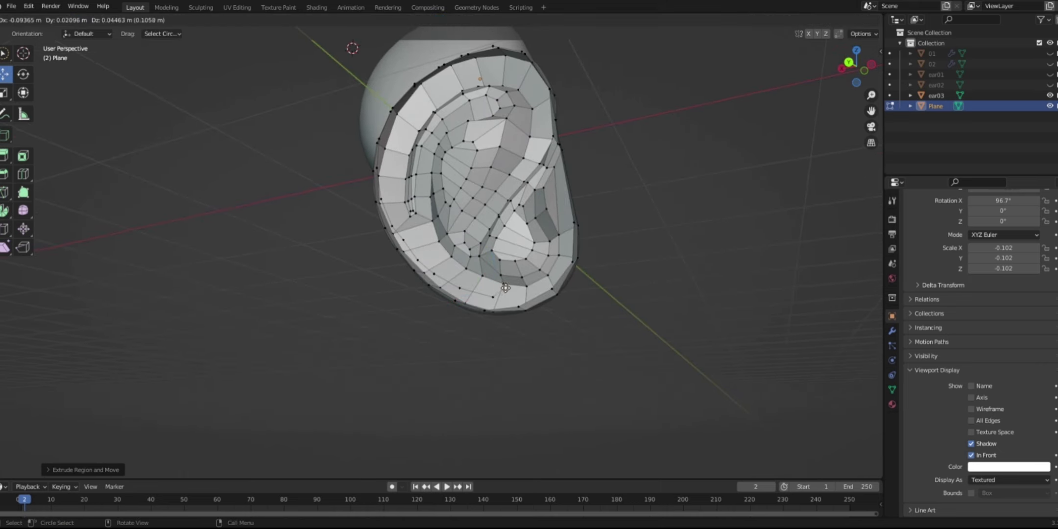
pyautogui.click(516, 292)
# - Extrude the vertex chain from the earlobe up behind the ear's front edge
pyautogui.moveTo(394, 292); pyautogui.dragTo(349, 326, button='middle')
pyautogui.moveTo(605, 230); pyautogui.dragTo(568, 245, button='middle')
pyautogui.press('e')
pyautogui.click(567, 223)
pyautogui.press('e')
pyautogui.moveTo(566, 201)
pyautogui.mouseDown(button='middle')
pyautogui.moveTo(550, 250)
pyautogui.moveTo(549, 194)
pyautogui.mouseUp(button='middle')
pyautogui.moveTo(543, 62); pyautogui.dragTo(555, 129, button='middle')
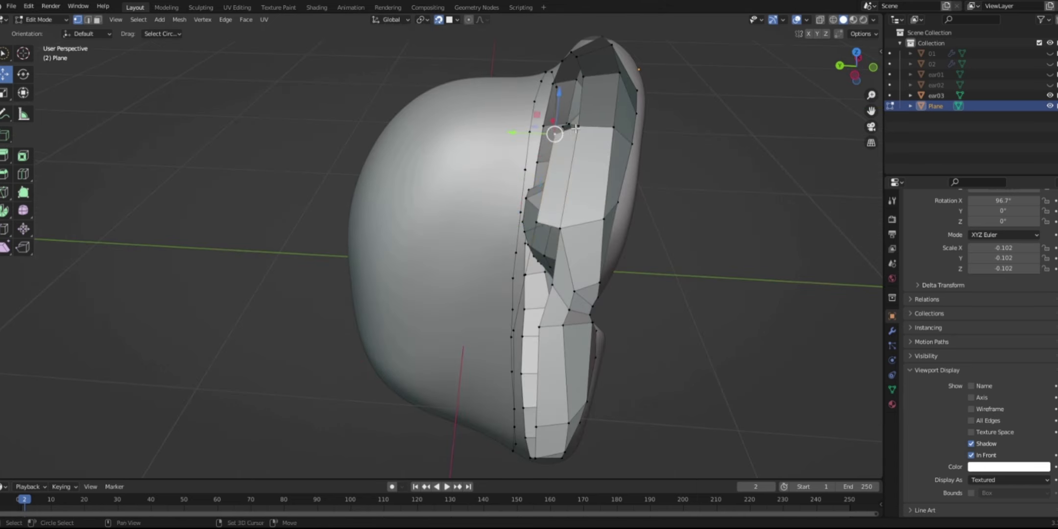
# - Fill the strip between the rim and the rear chain, and extrude the rear loop inward in rings, scaled to 0.7
pyautogui.moveTo(578, 394); pyautogui.dragTo(426, 245, button='middle')
pyautogui.press('Tab')
pyautogui.press('Tab')
pyautogui.press('KP_3')
pyautogui.press('e')
pyautogui.press('s')
pyautogui.moveTo(474, 154); pyautogui.dragTo(474, 138)
pyautogui.press('ctrl+KP_1')
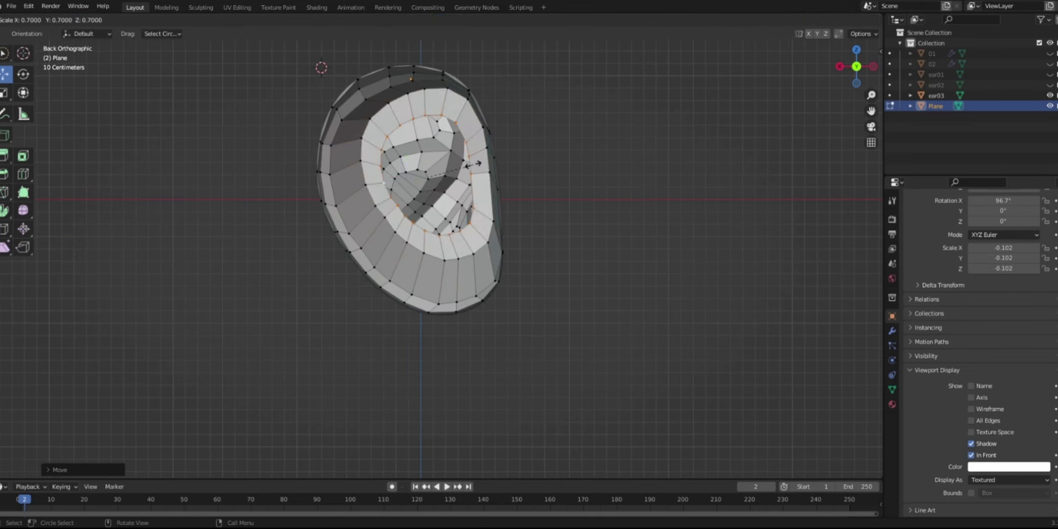
pyautogui.moveTo(386, 255); pyautogui.dragTo(418, 184, button='middle')
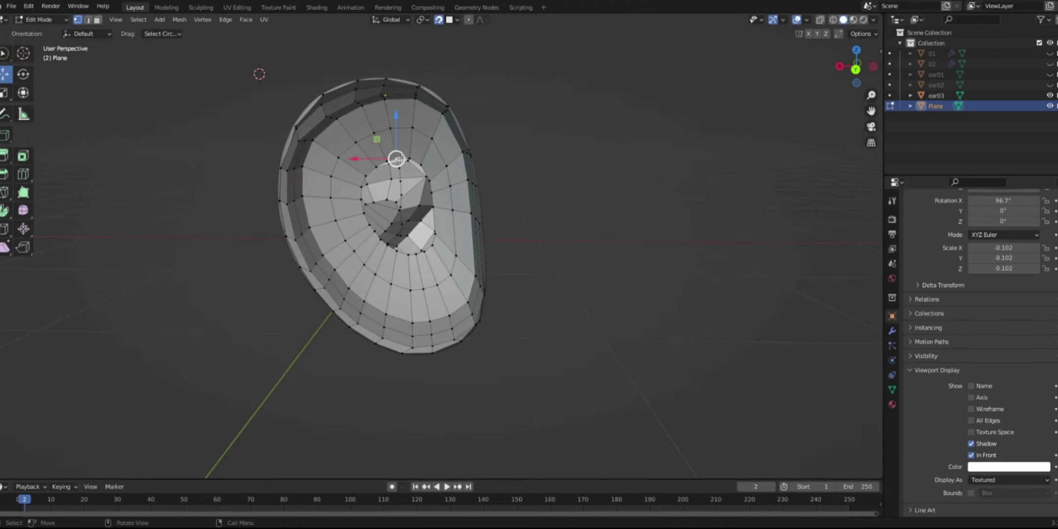
# - Fill the upper part of the rear opening with quads and move the vertices along its lower edge
pyautogui.scroll(3, 461, 201)
pyautogui.click(314, 210)
pyautogui.press('g')
pyautogui.click(314, 218)
pyautogui.press('w')
pyautogui.press('w')
pyautogui.press('w')
pyautogui.moveTo(412, 249); pyautogui.dragTo(415, 253)
pyautogui.moveTo(382, 256); pyautogui.dragTo(389, 263)
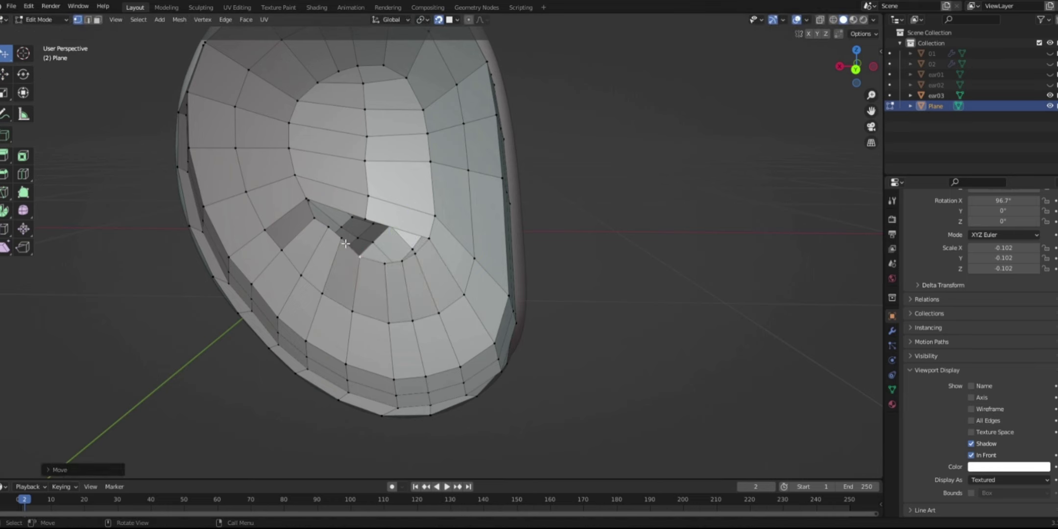
# - Reposition the vertices around the edge of the remaining rear gap
pyautogui.moveTo(342, 239); pyautogui.dragTo(341, 249)
pyautogui.moveTo(329, 227); pyautogui.dragTo(322, 234)
pyautogui.moveTo(315, 218); pyautogui.dragTo(303, 199)
pyautogui.moveTo(295, 175); pyautogui.dragTo(294, 174)
pyautogui.moveTo(368, 196); pyautogui.dragTo(382, 201)
# - Extrude a vertex into the rear gap to close it with quads, and even out the vertices in the patch's centre
pyautogui.press('e')
pyautogui.click(363, 233)
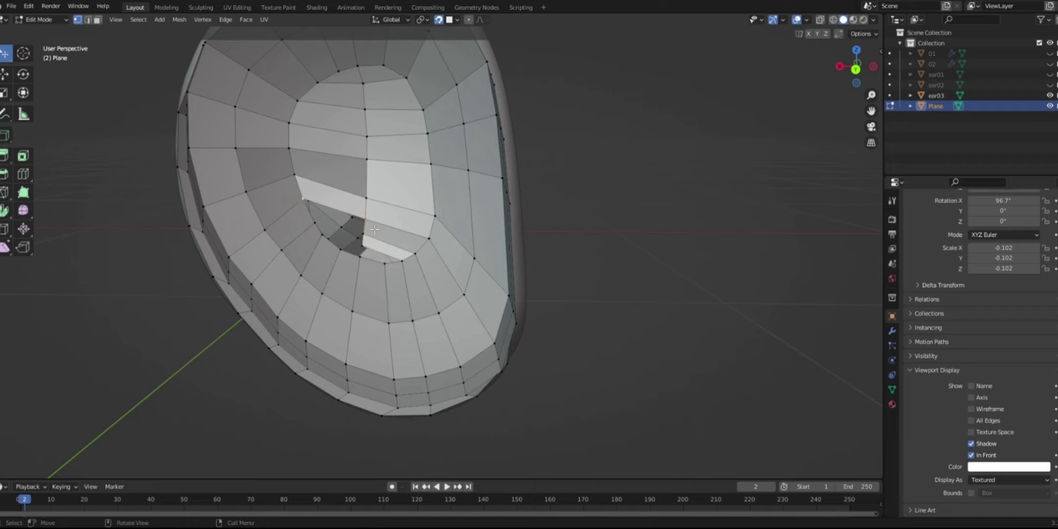
pyautogui.moveTo(366, 198); pyautogui.dragTo(366, 174)
pyautogui.moveTo(366, 159); pyautogui.dragTo(365, 129)
pyautogui.moveTo(365, 219)
pyautogui.mouseDown()
pyautogui.moveTo(364, 198)
pyautogui.moveTo(363, 216)
pyautogui.mouseUp()
pyautogui.moveTo(362, 246); pyautogui.dragTo(362, 226)
pyautogui.moveTo(340, 249); pyautogui.dragTo(342, 253)
# - Name the retopology mesh 03 and give it Subdivision and Shrinkwrap modifiers with ear03 as the wrap target
pyautogui.press('Tab')
pyautogui.scroll(-5, 384, 266)
pyautogui.press('Tab')
pyautogui.press('Tab')
pyautogui.moveTo(411, 245)
pyautogui.mouseDown(button='middle')
pyautogui.moveTo(669, 258)
pyautogui.moveTo(416, 247)
pyautogui.mouseUp(button='middle')
pyautogui.click(891, 331)
pyautogui.click(937, 217)
pyautogui.click(867, 408)
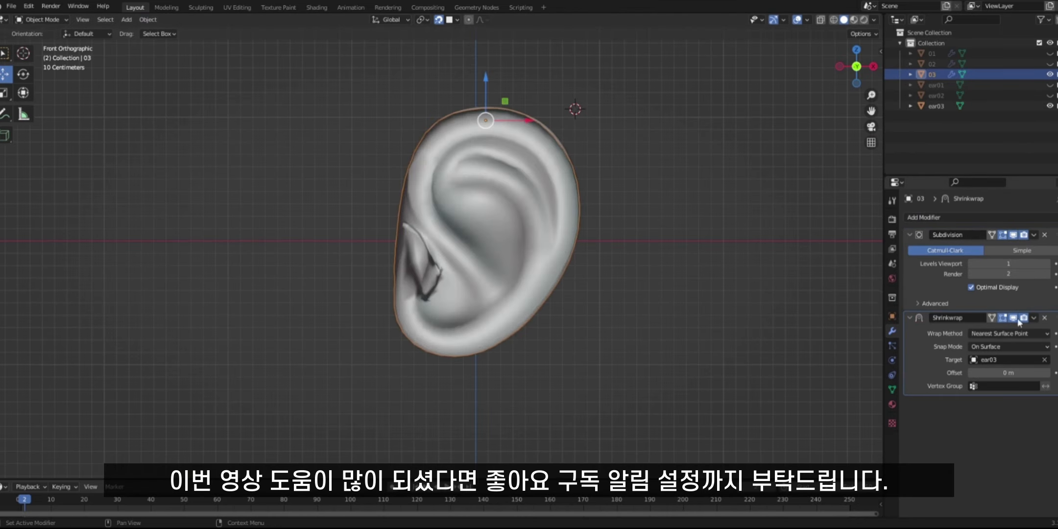
# - Set the subdivision level to 2 and clean up the crumpled area in front of the lower hollow
pyautogui.hotkey('ctrl', '2')
pyautogui.scroll(3, 423, 251)
pyautogui.press('Tab')
pyautogui.moveTo(423, 251); pyautogui.dragTo(495, 294, button='middle')
pyautogui.click(180, 20)
pyautogui.press('Tab')
# - Hide the ear03 sculpt and inspect the retopologized ear 03 on its own
pyautogui.click(1049, 106)
pyautogui.scroll(-4, 637, 309)
pyautogui.moveTo(637, 308); pyautogui.dragTo(511, 262, button='middle')
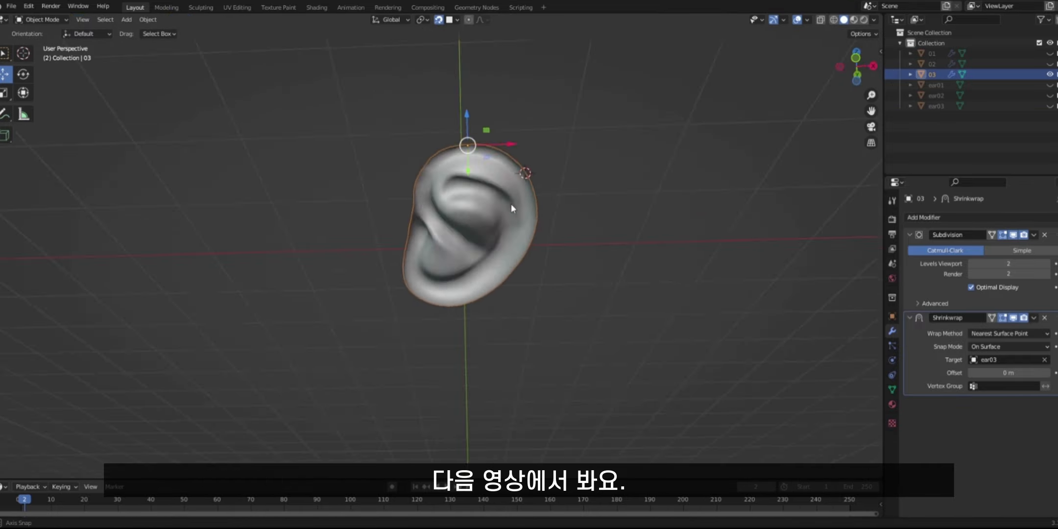